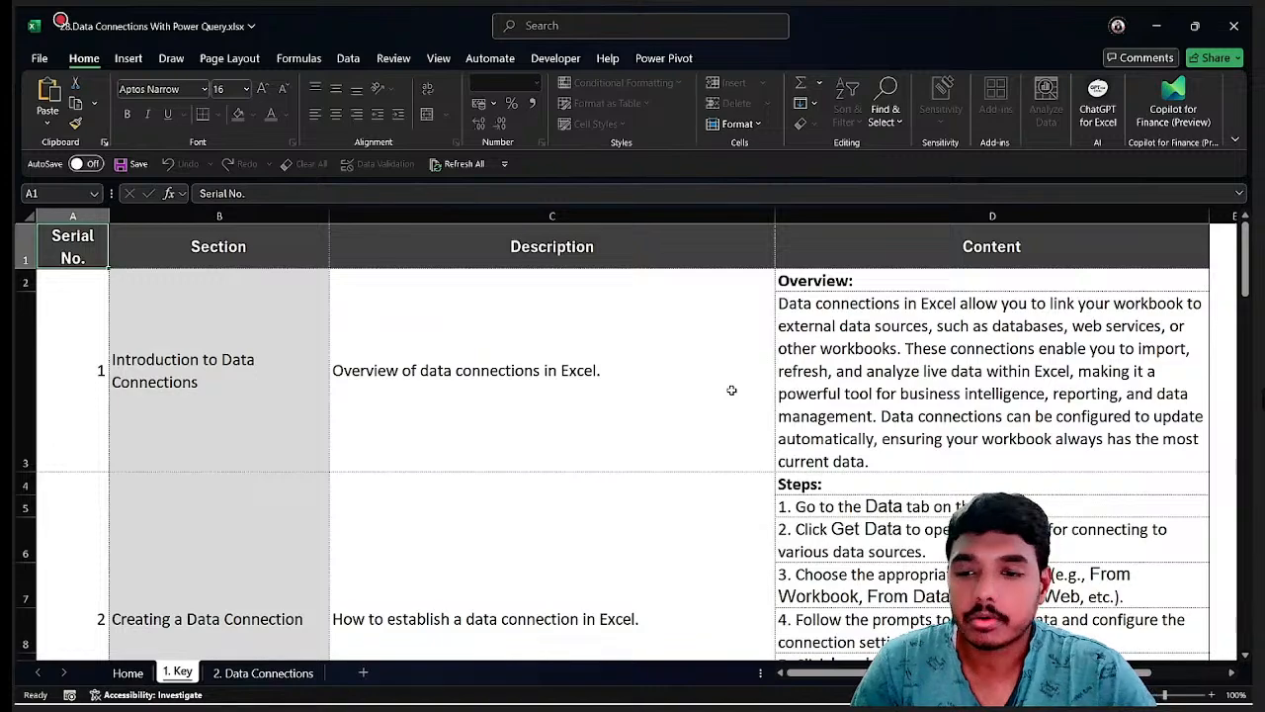
Step: Go to the "2. Data Connections" sheet and select cell A6 below its heading
left_click(283, 673)
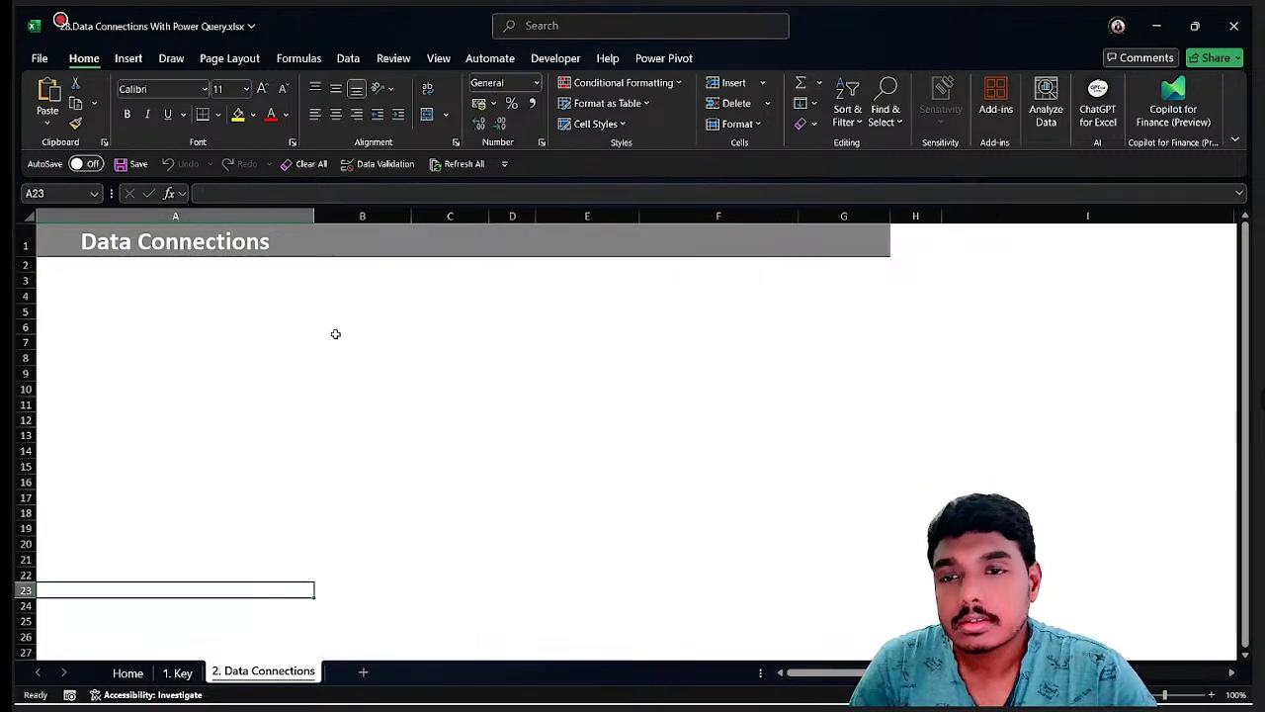
left_click(335, 334)
left_click(204, 325)
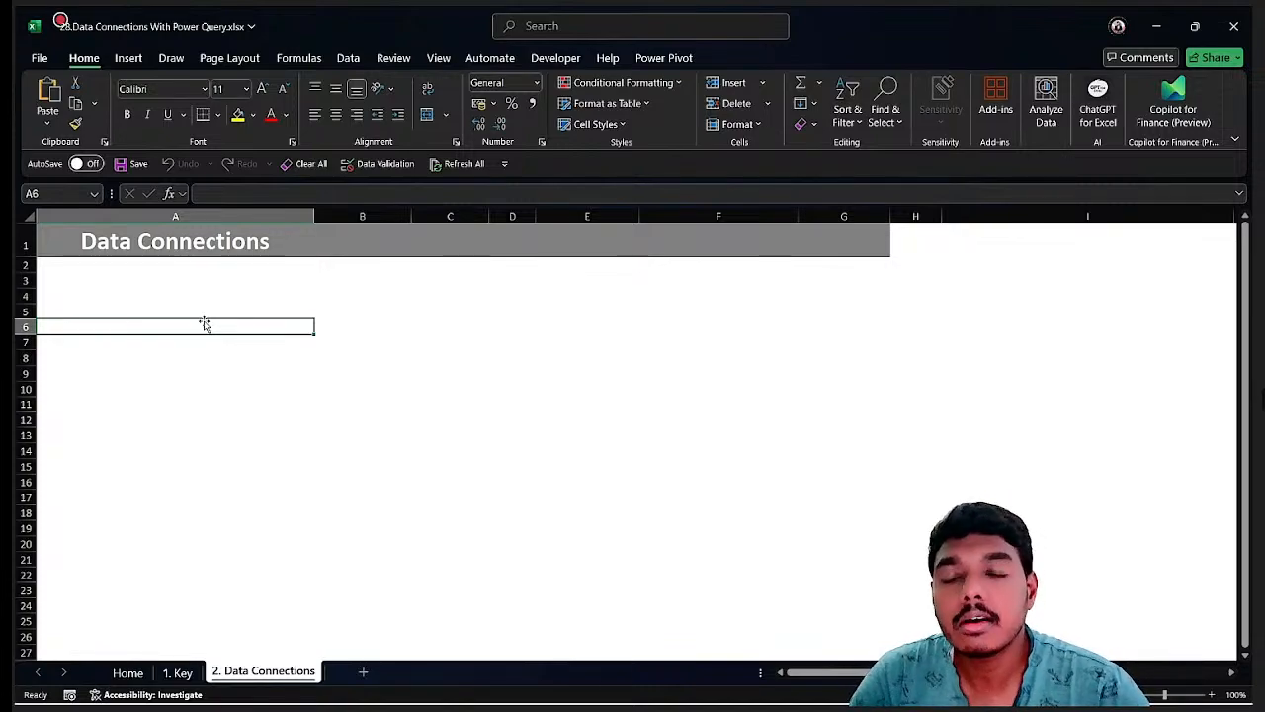
left_click(354, 60)
left_click(46, 111)
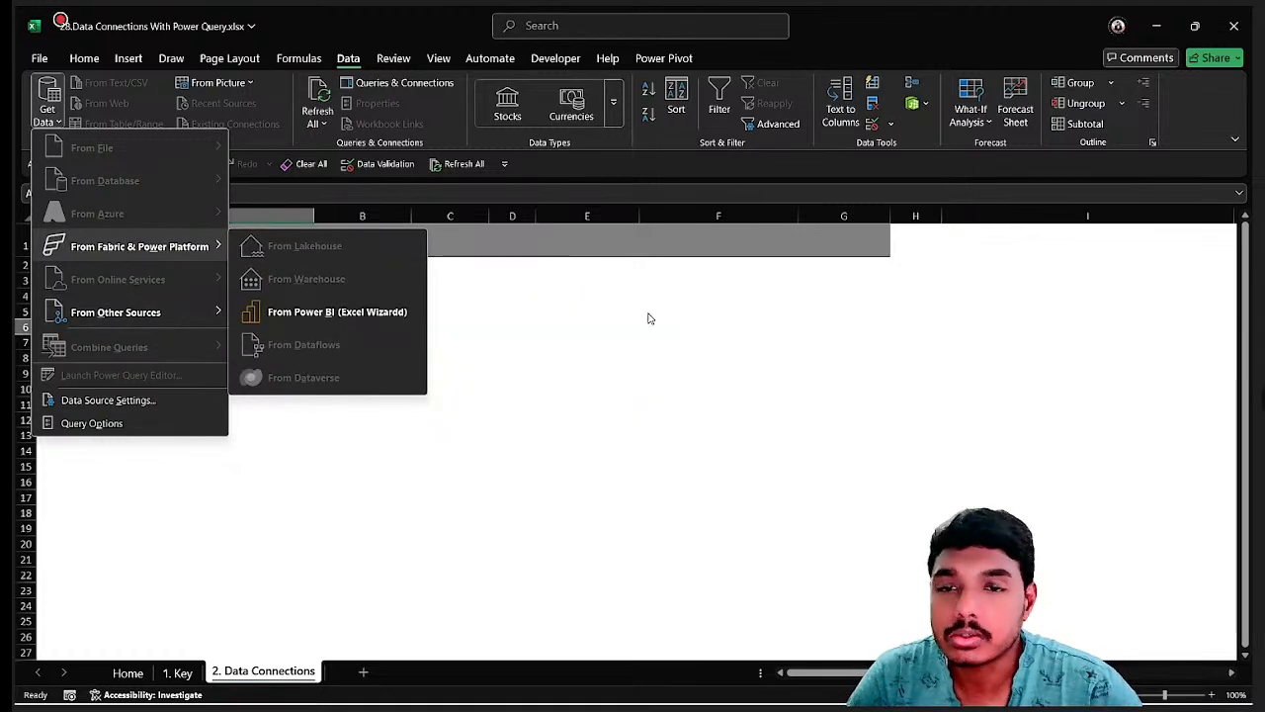
key("Escape")
key("Escape")
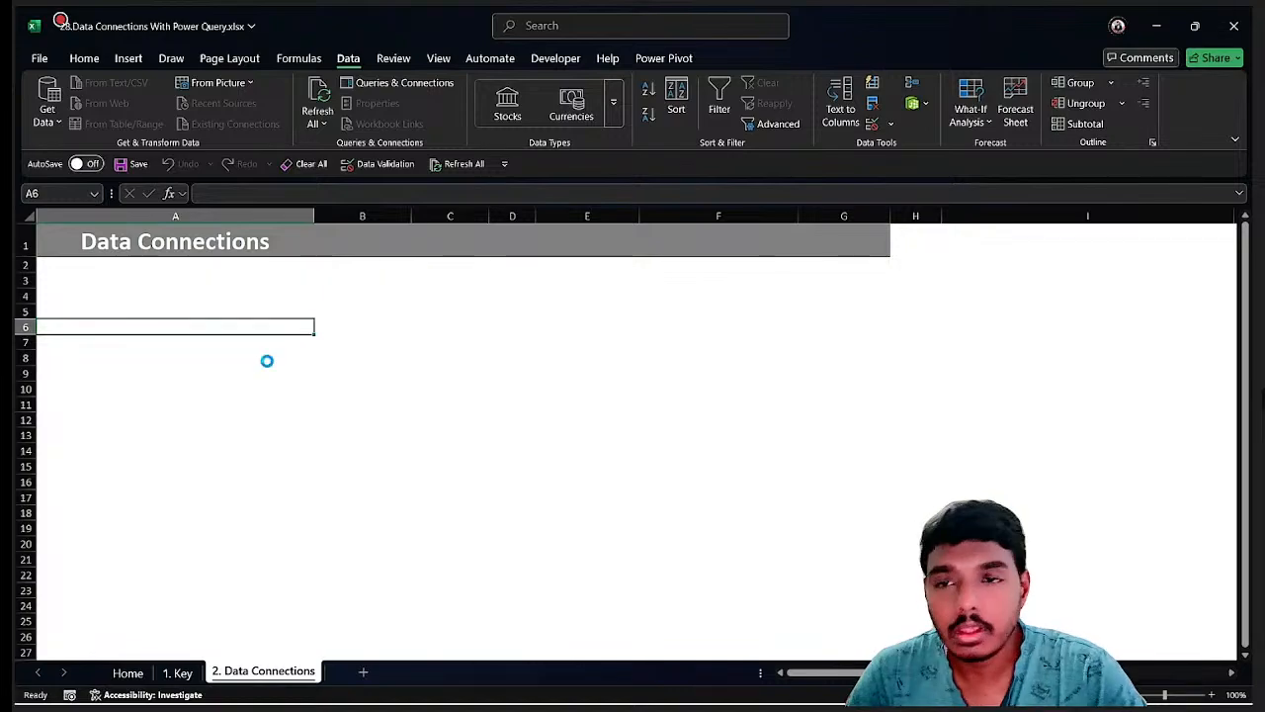
Step: Create a new blank workbook, review the file and database sources offered by Get Data, and select cell E9
key("ctrl+n")
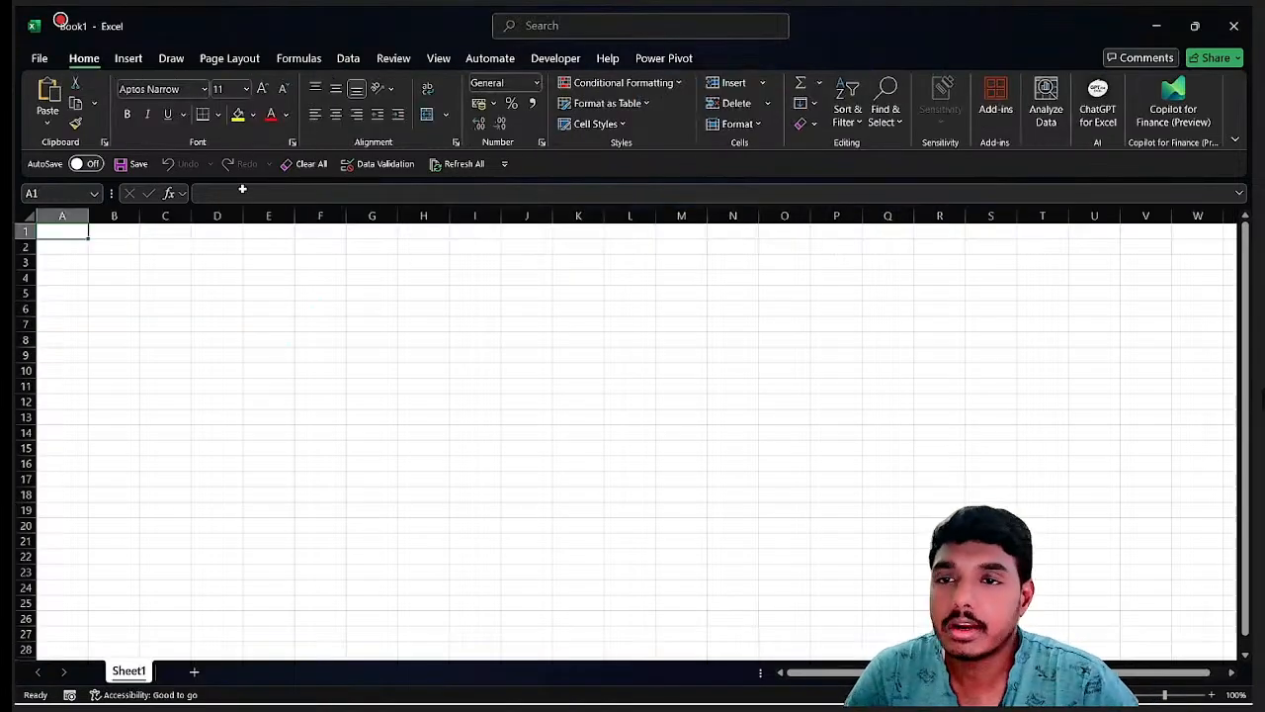
left_click(350, 59)
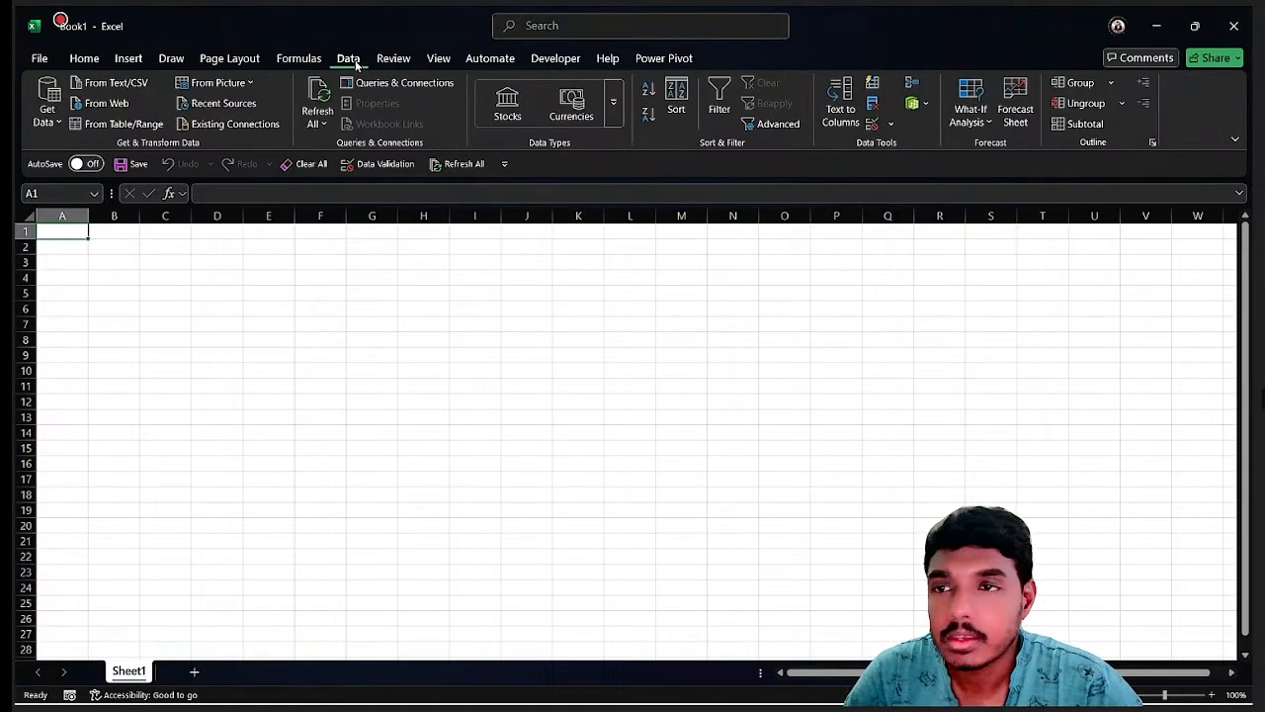
left_click(46, 109)
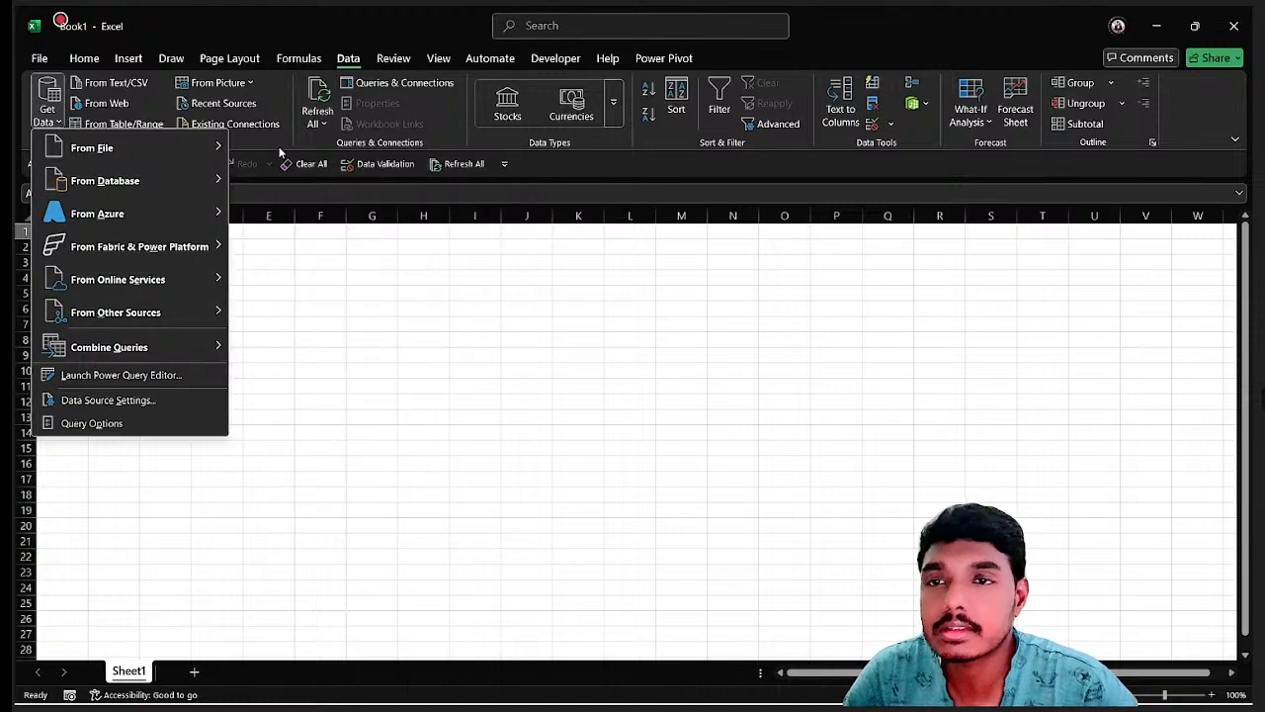
mouse_move(181, 148)
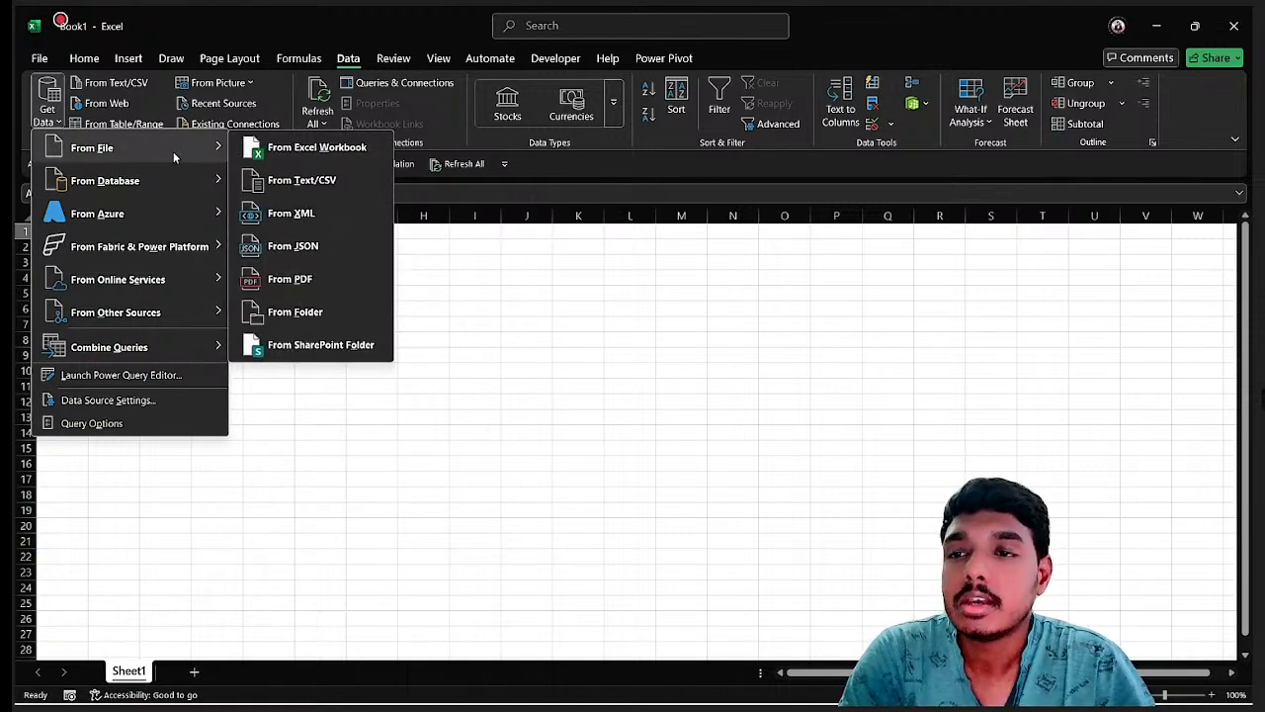
mouse_move(208, 170)
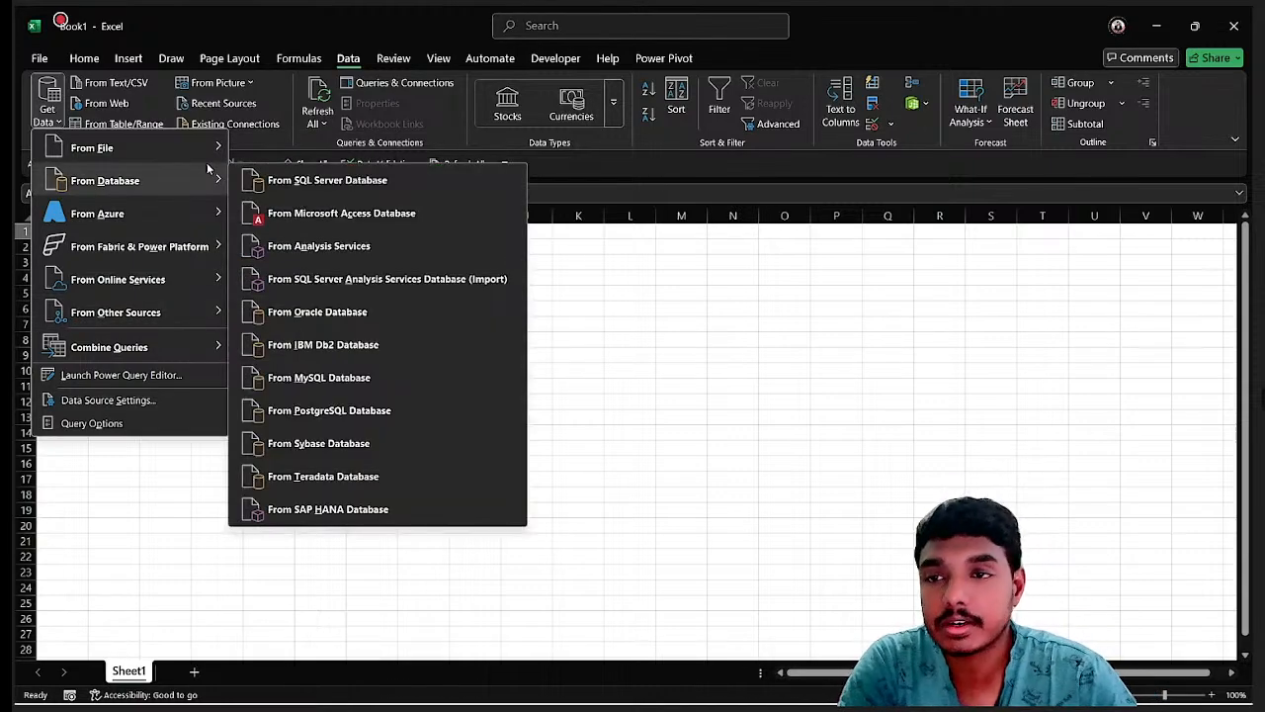
left_click(507, 328)
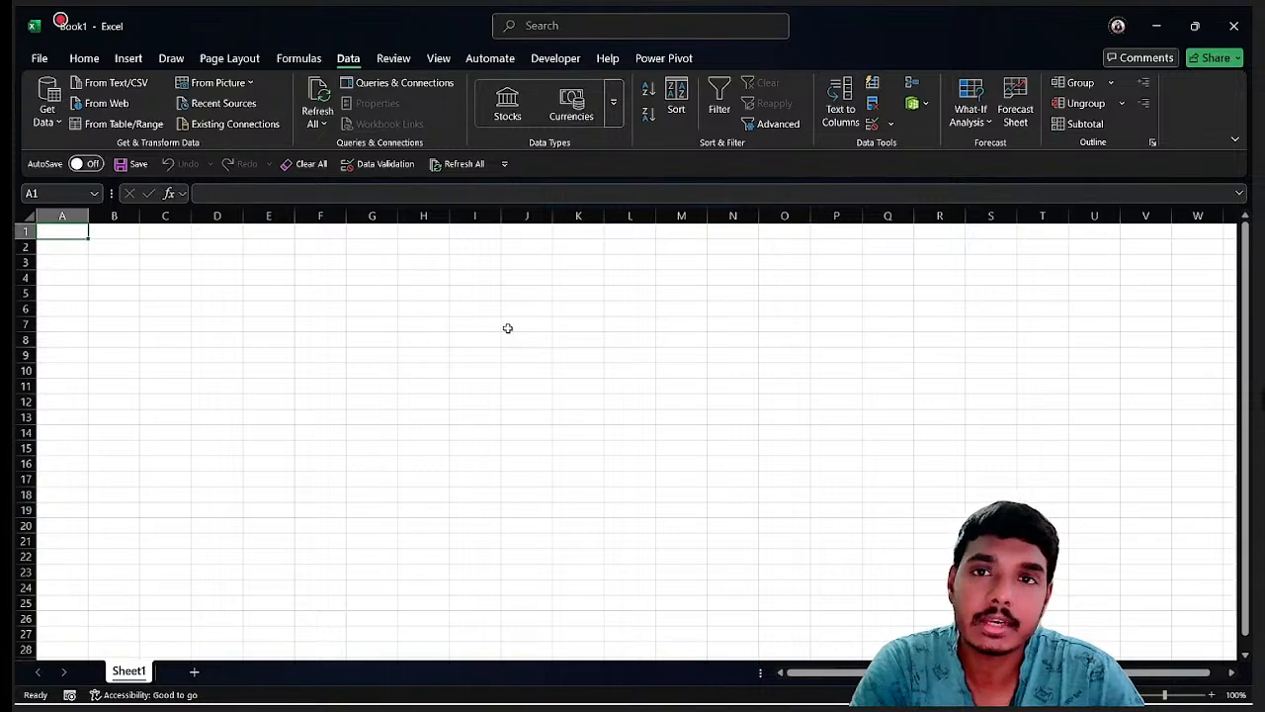
left_click(286, 354)
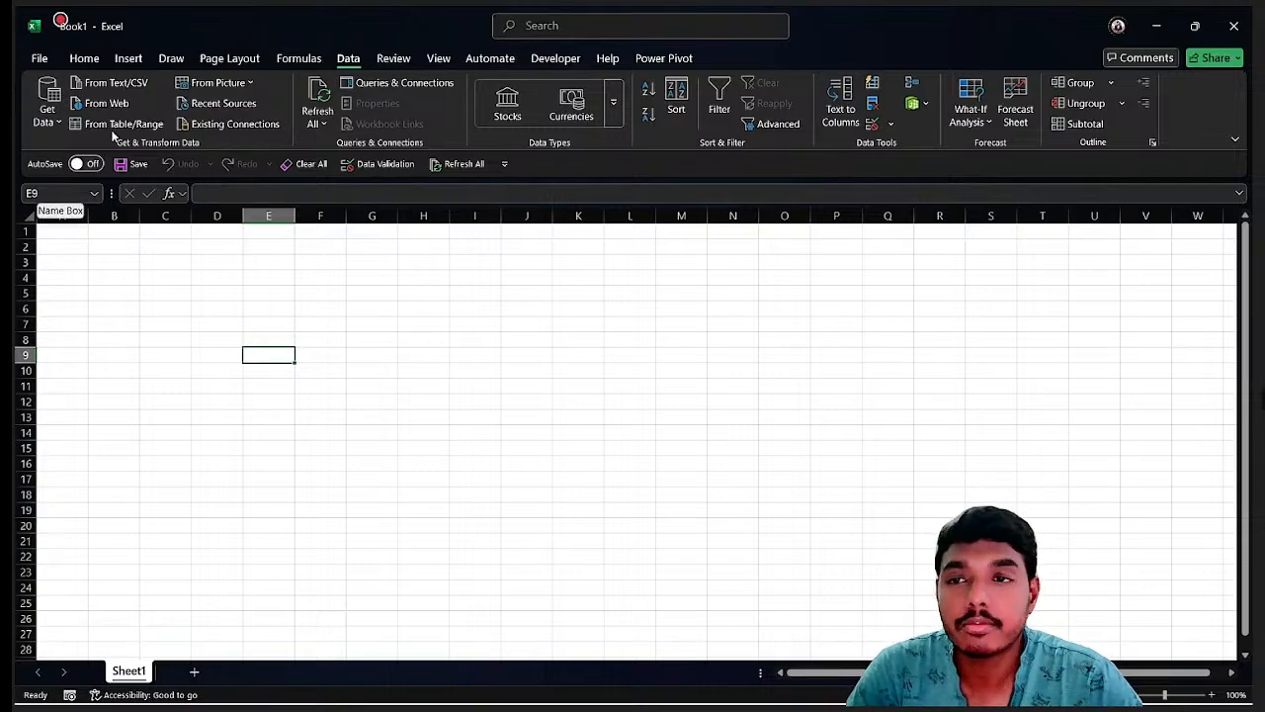
Step: Switch to File Explorer and hide the preview pane in the 3.Store Details folder
mouse_move(389, 706)
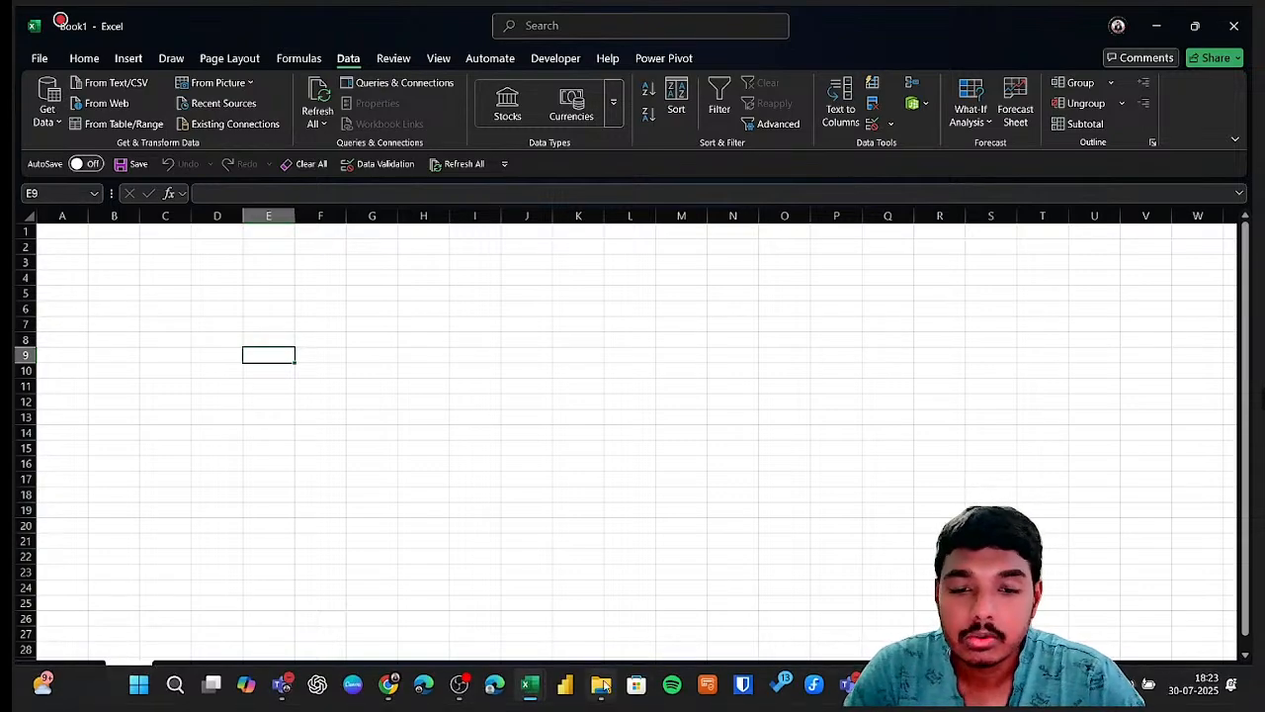
left_click(603, 686)
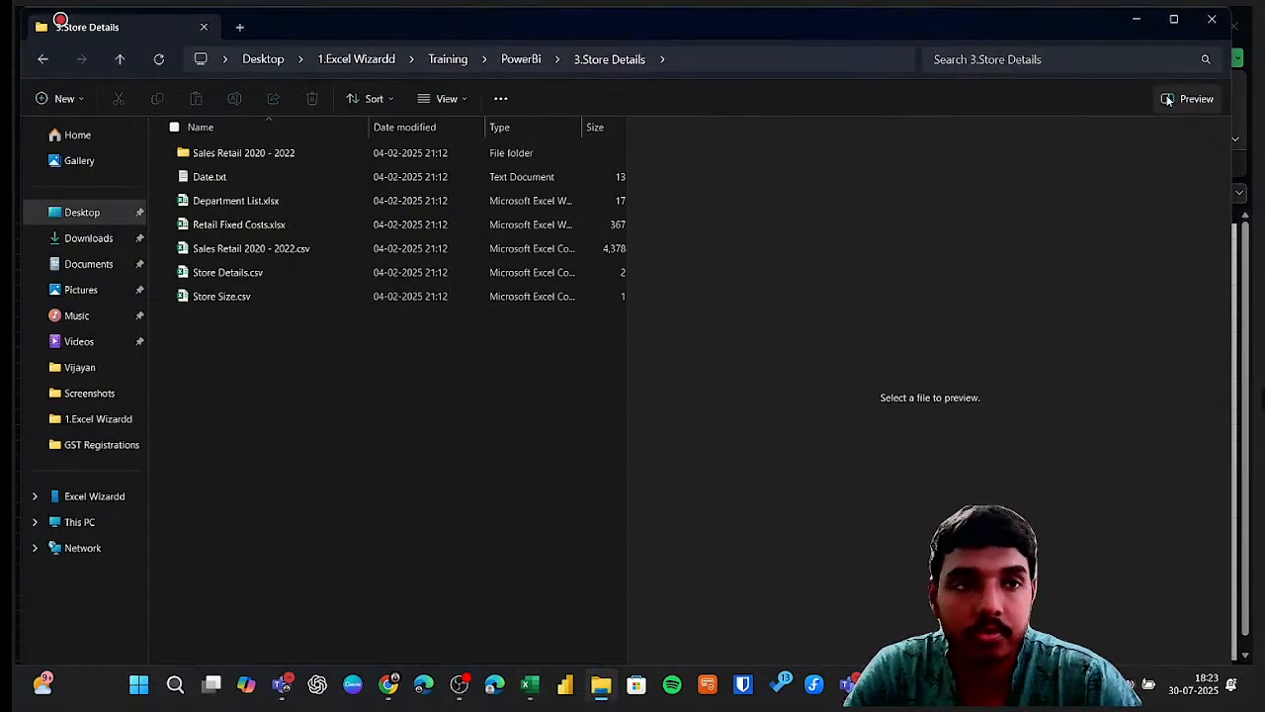
left_click(1191, 105)
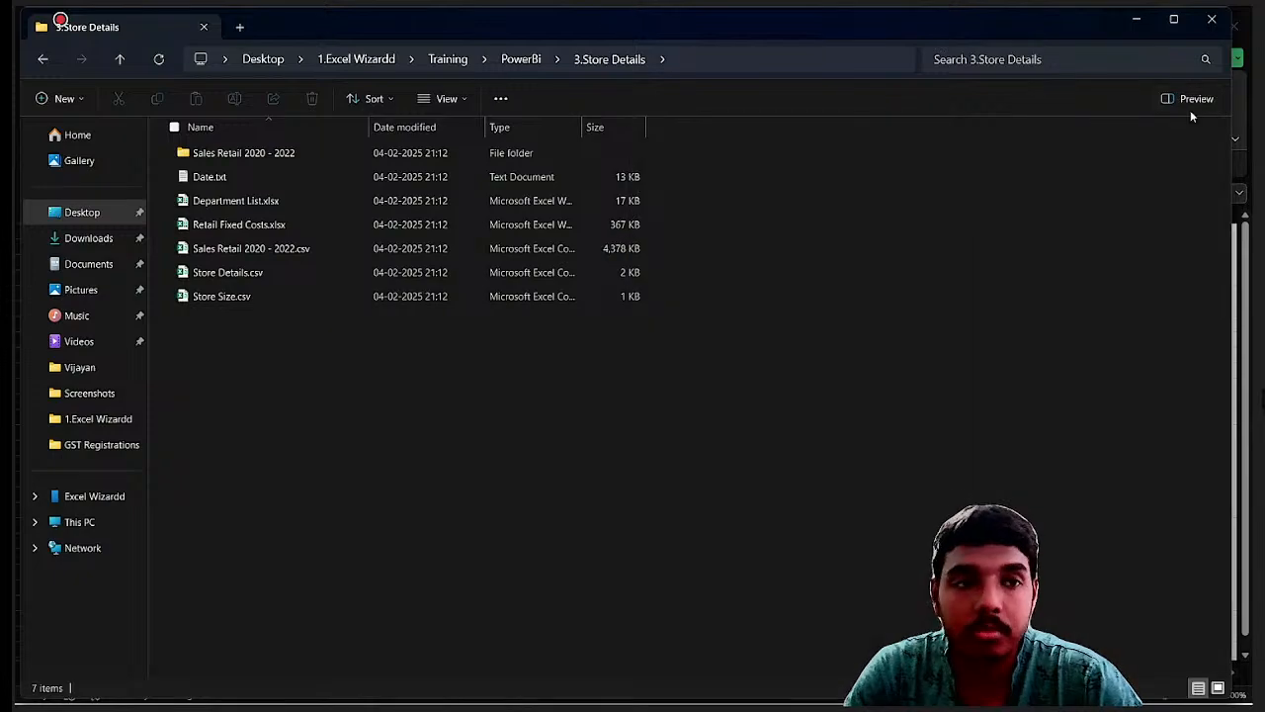
left_click(1187, 94)
left_click(1188, 94)
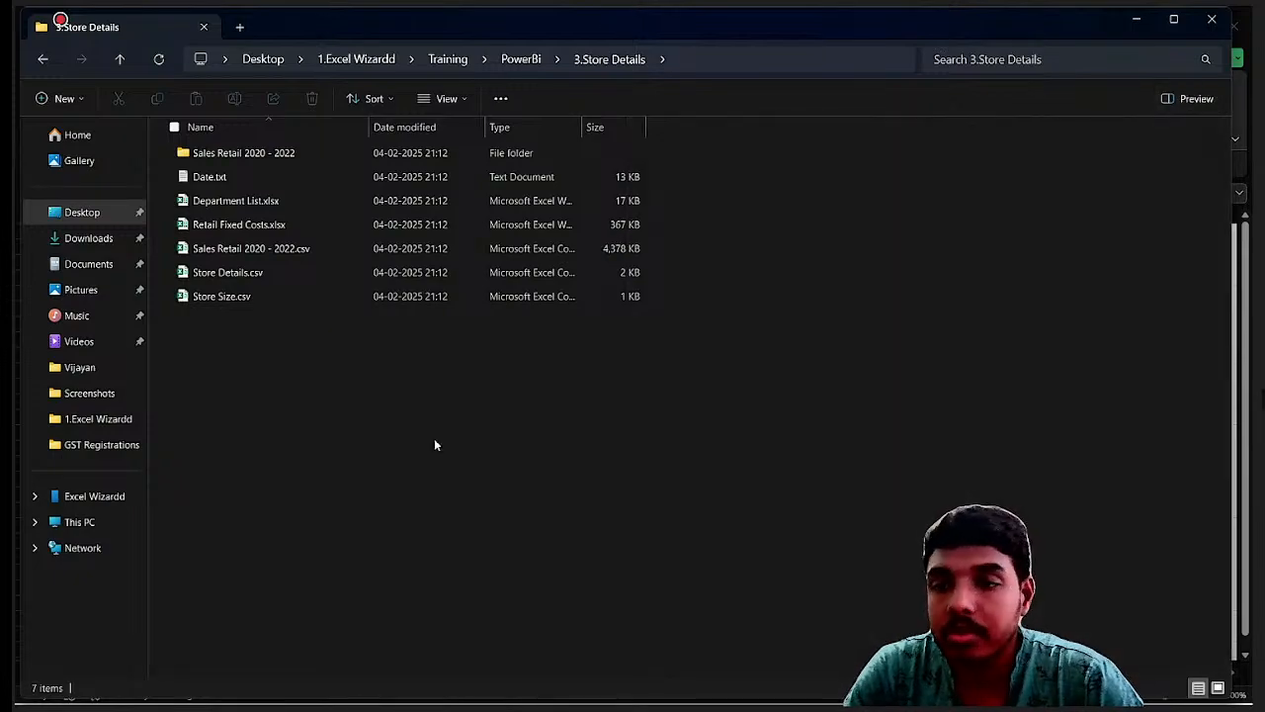
Step: Widen the Type column and examine the file types of the text, CSV and Excel files in the 3.Store Details folder
left_click_drag(270, 404, 355, 179)
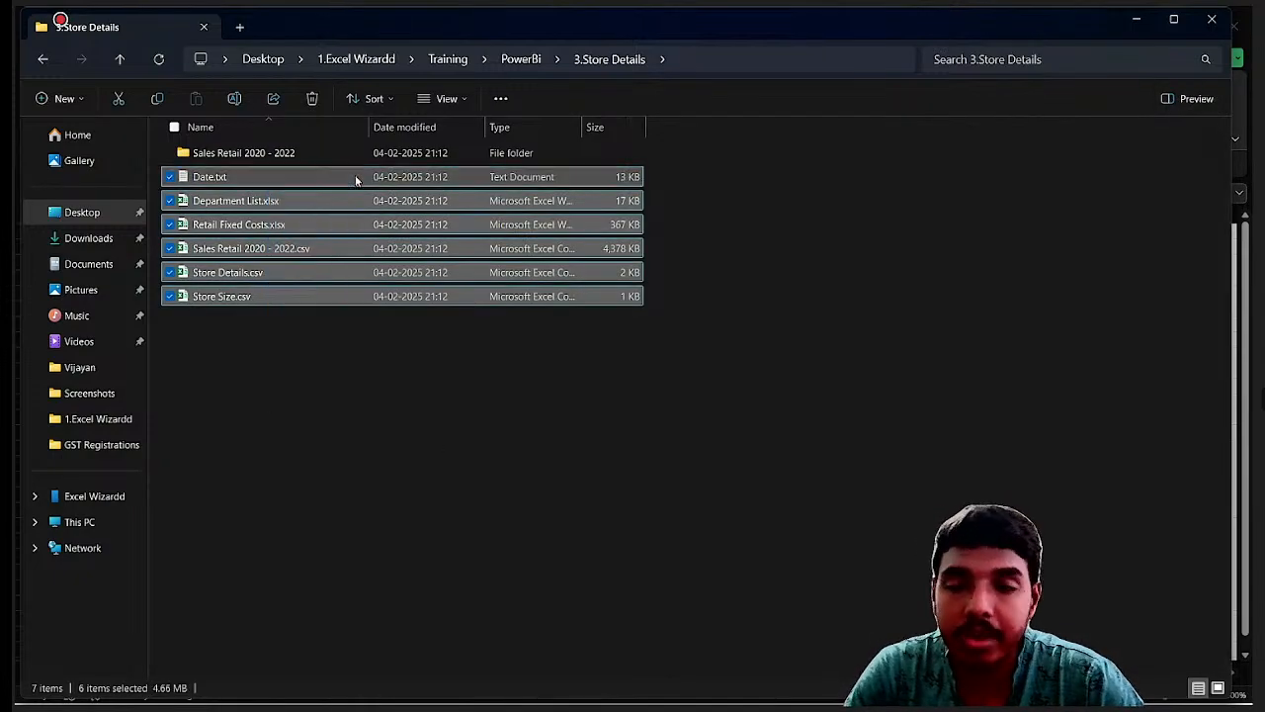
left_click_drag(584, 127, 658, 122)
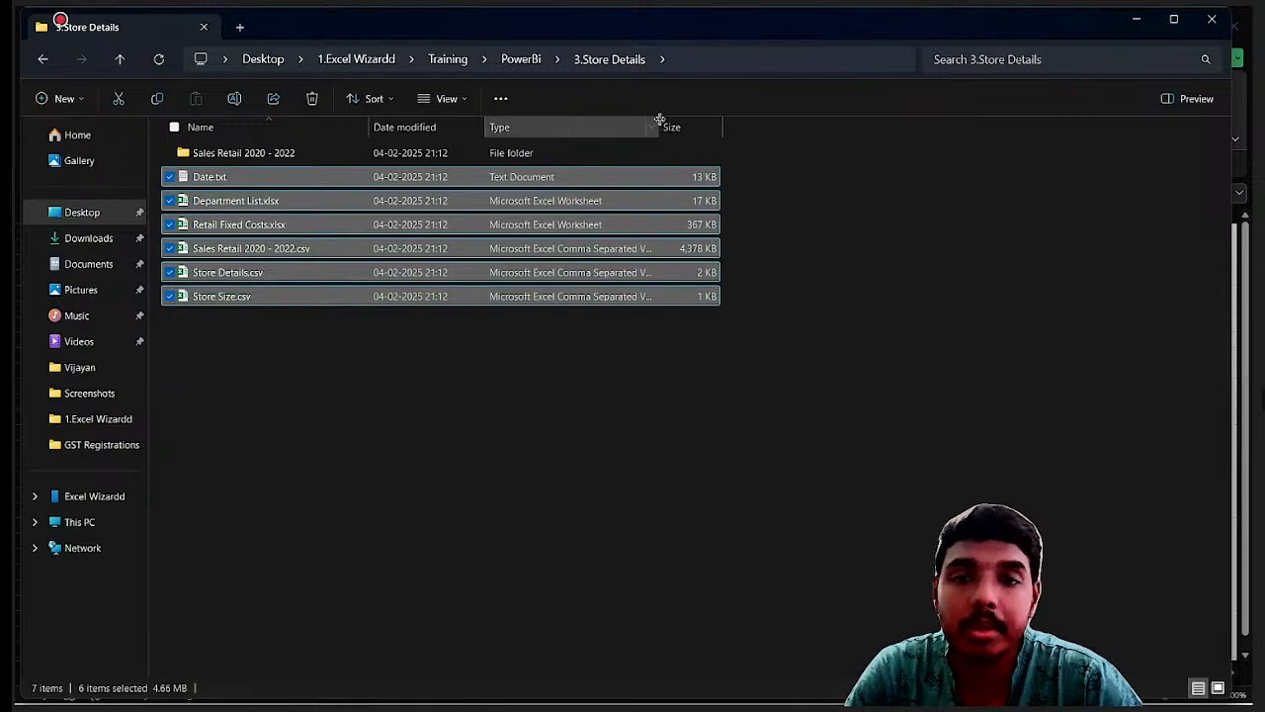
left_click(463, 428)
left_click(582, 178)
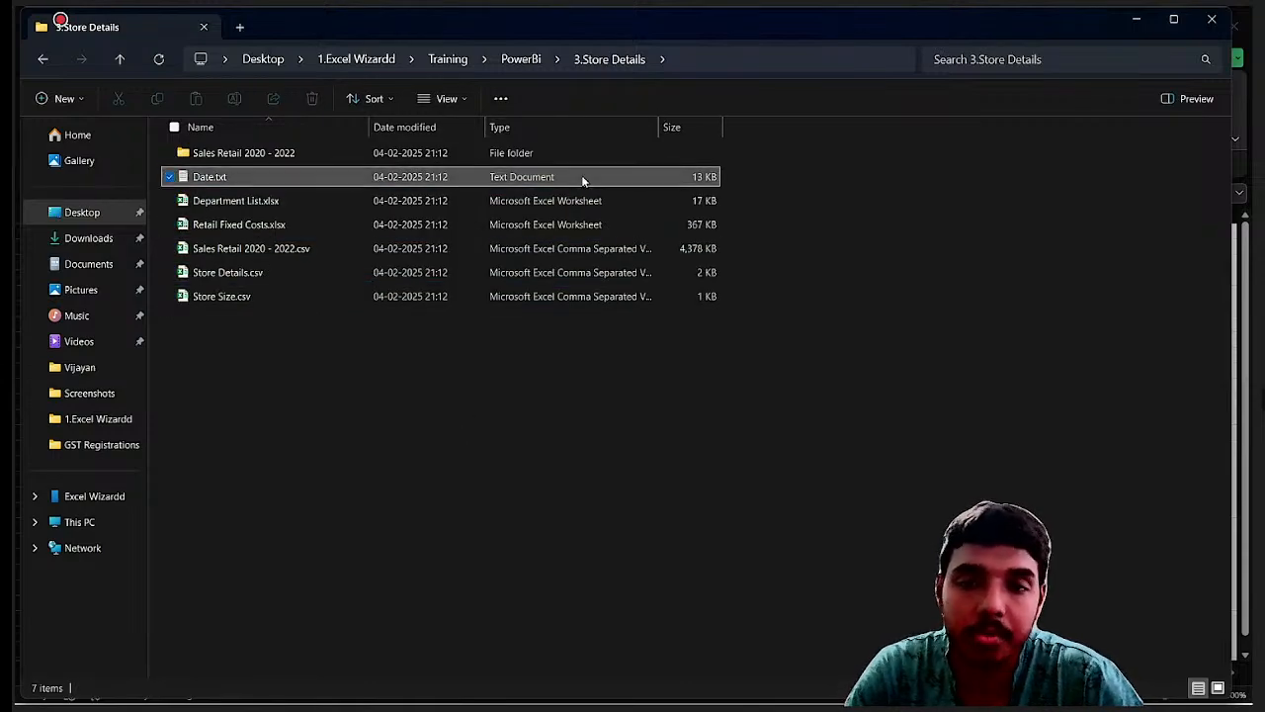
left_click(594, 247)
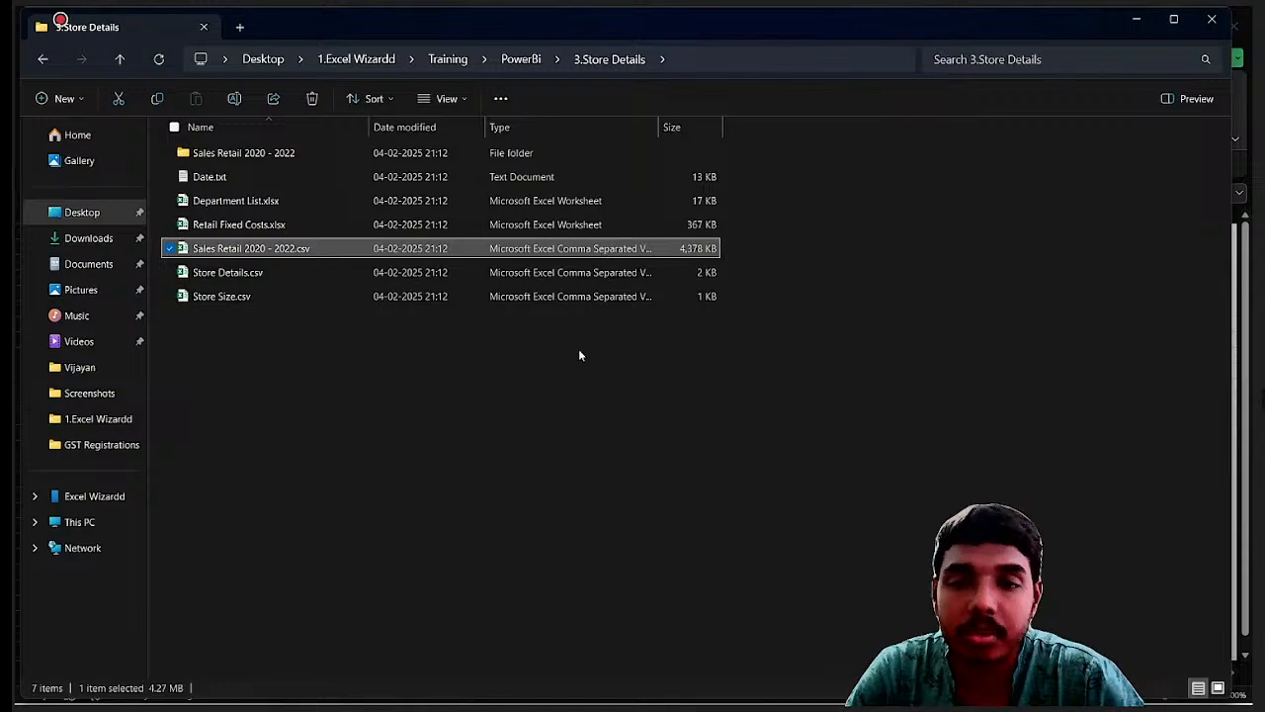
left_click_drag(580, 356, 611, 253)
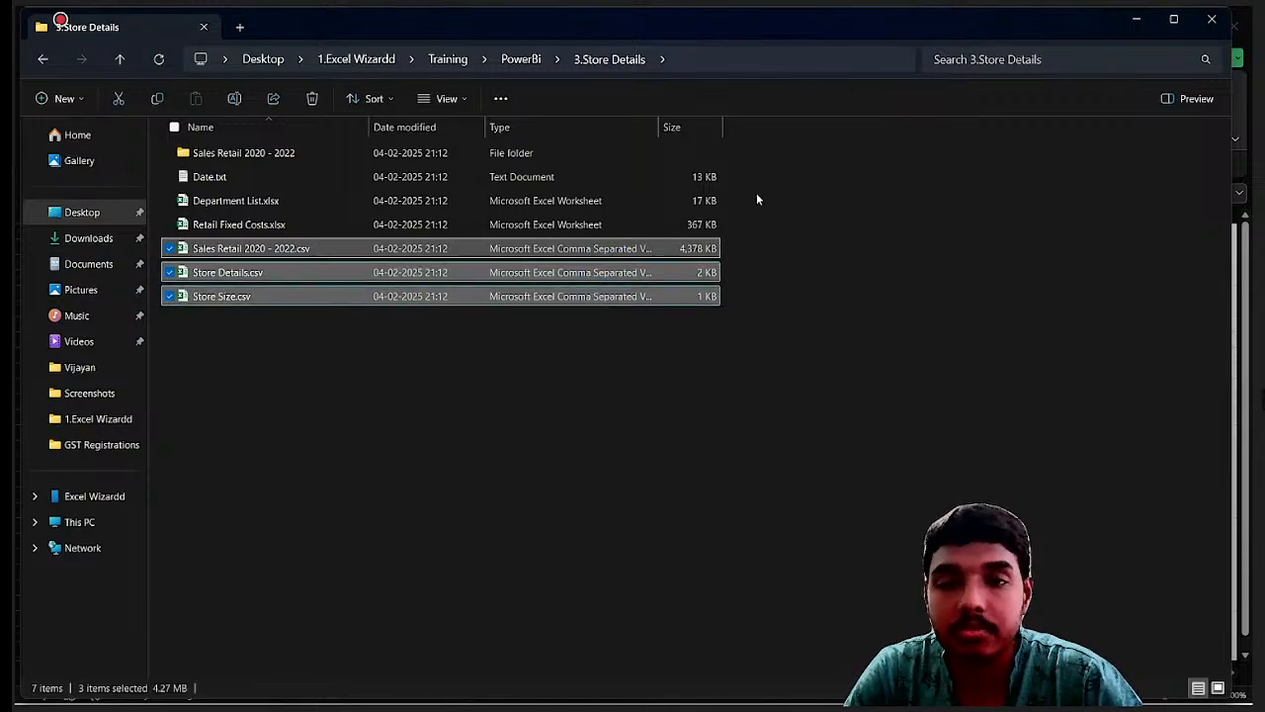
left_click_drag(757, 200, 639, 227)
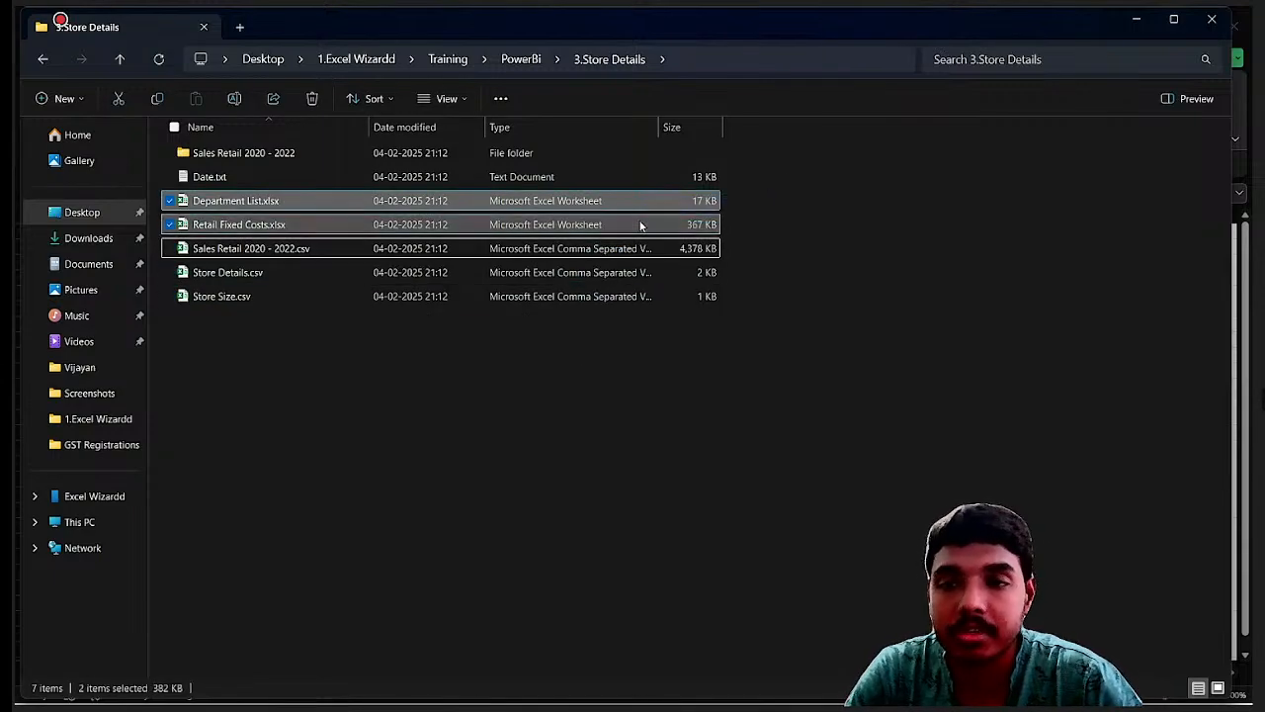
left_click(297, 441)
left_click_drag(192, 353, 240, 178)
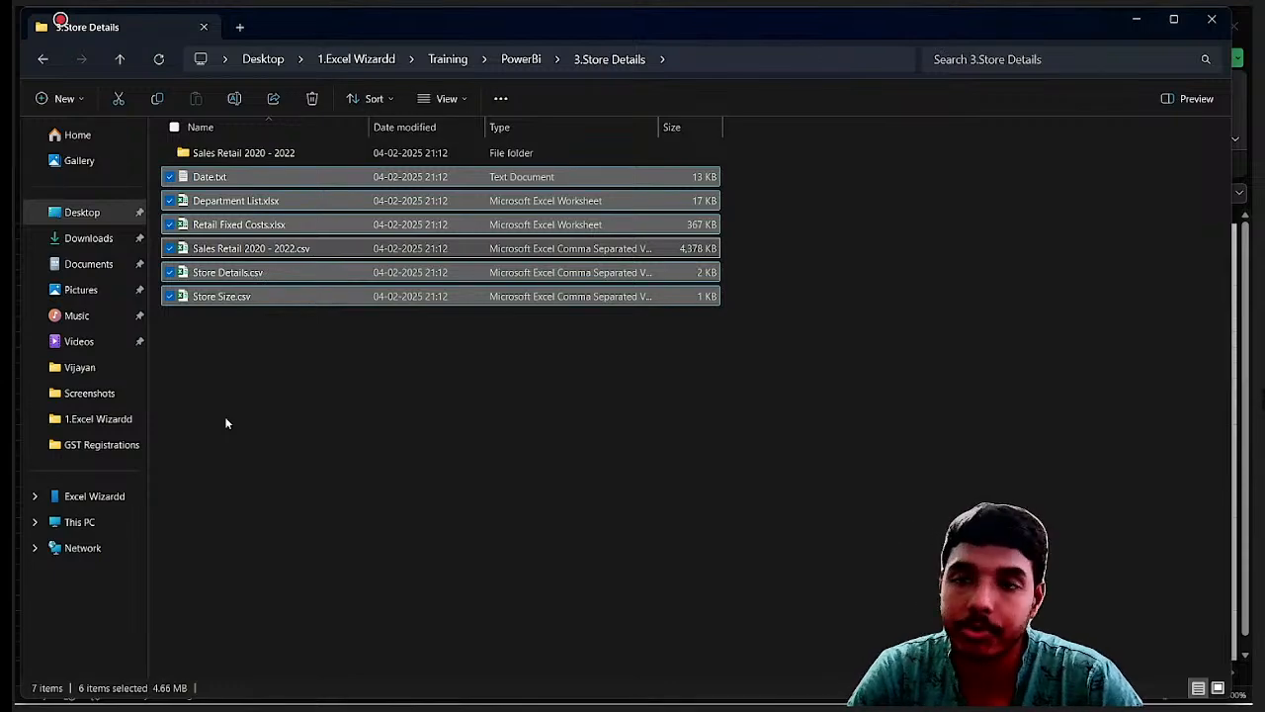
left_click(261, 406)
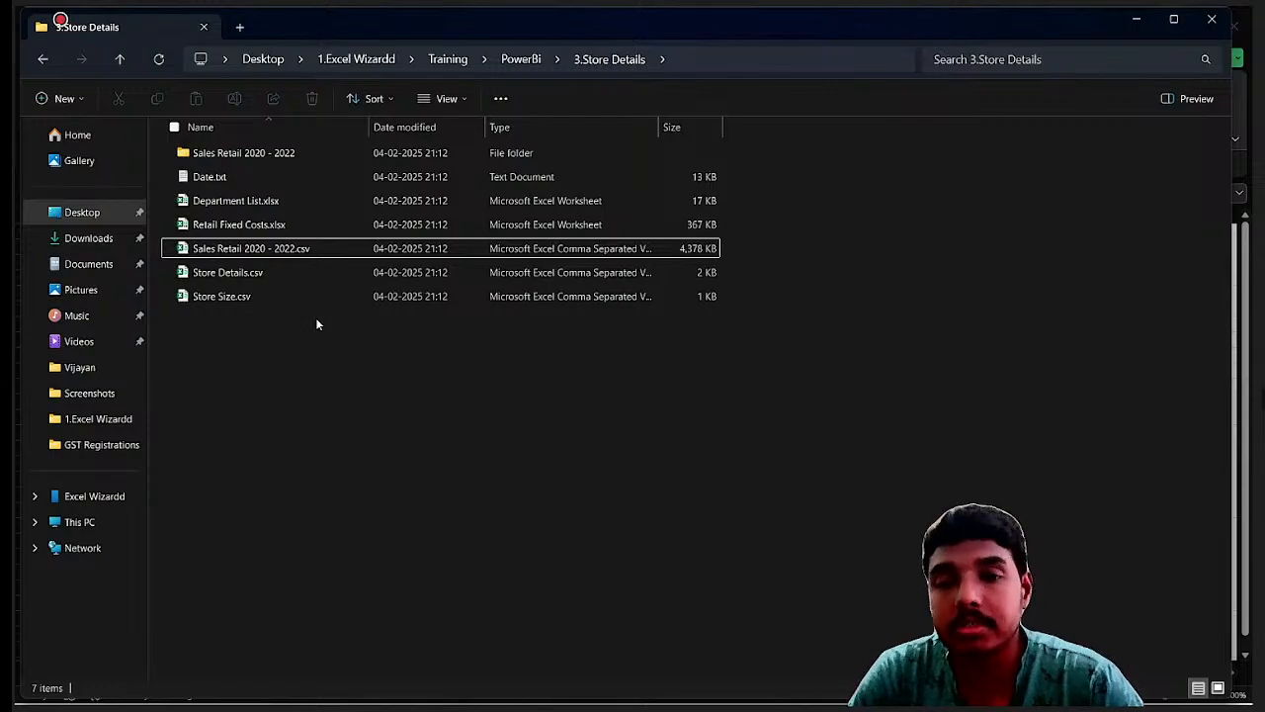
Step: Switch back to the blank Excel workbook and start a data import from a Text/CSV file
key("alt+Tab")
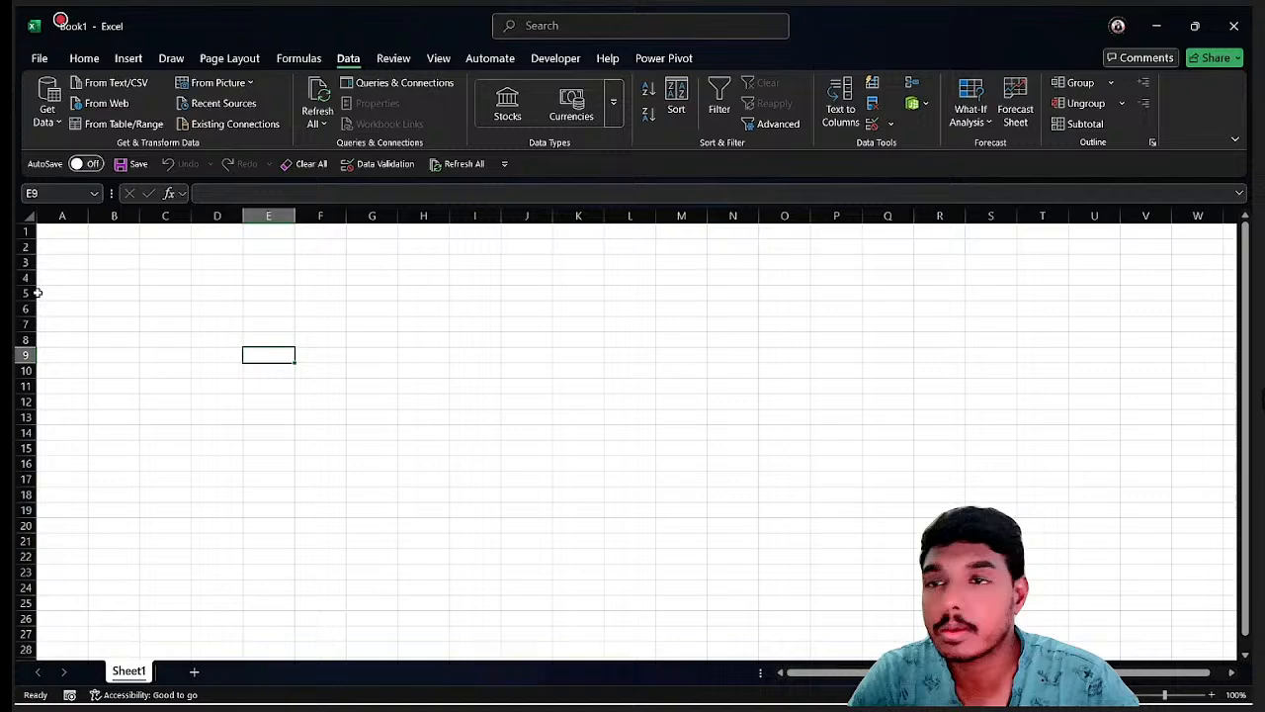
left_click(50, 117)
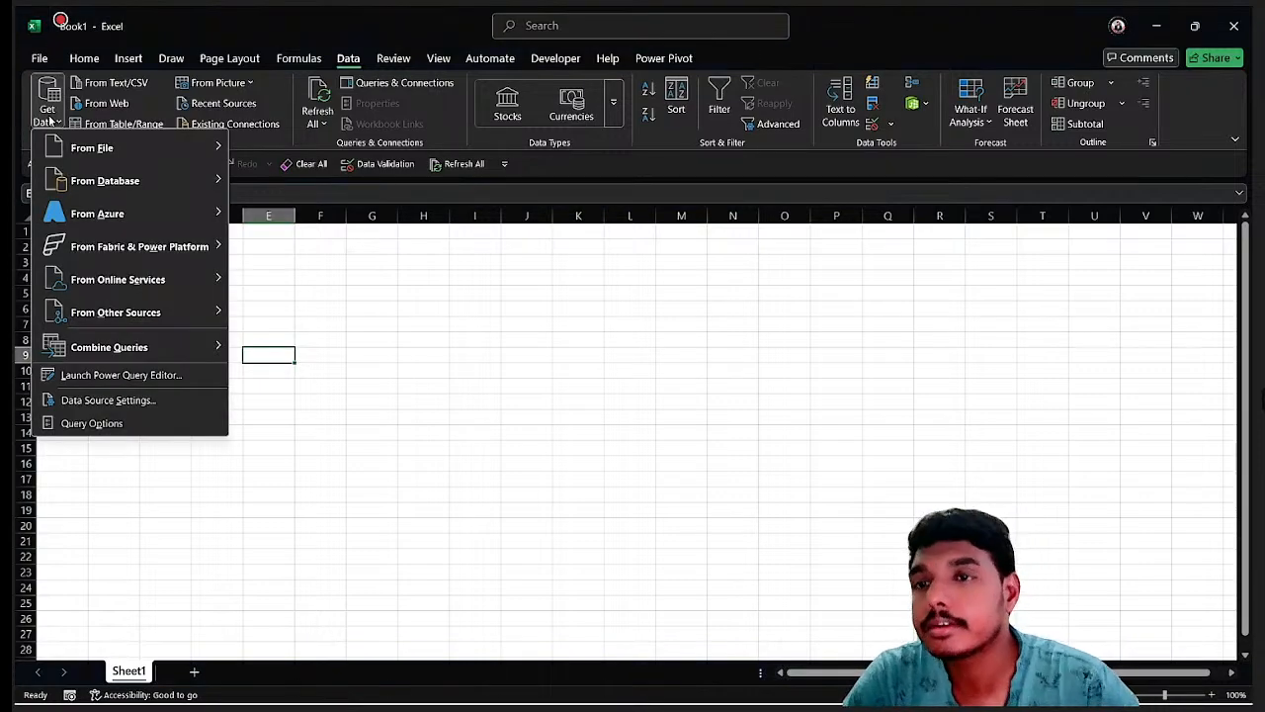
mouse_move(63, 153)
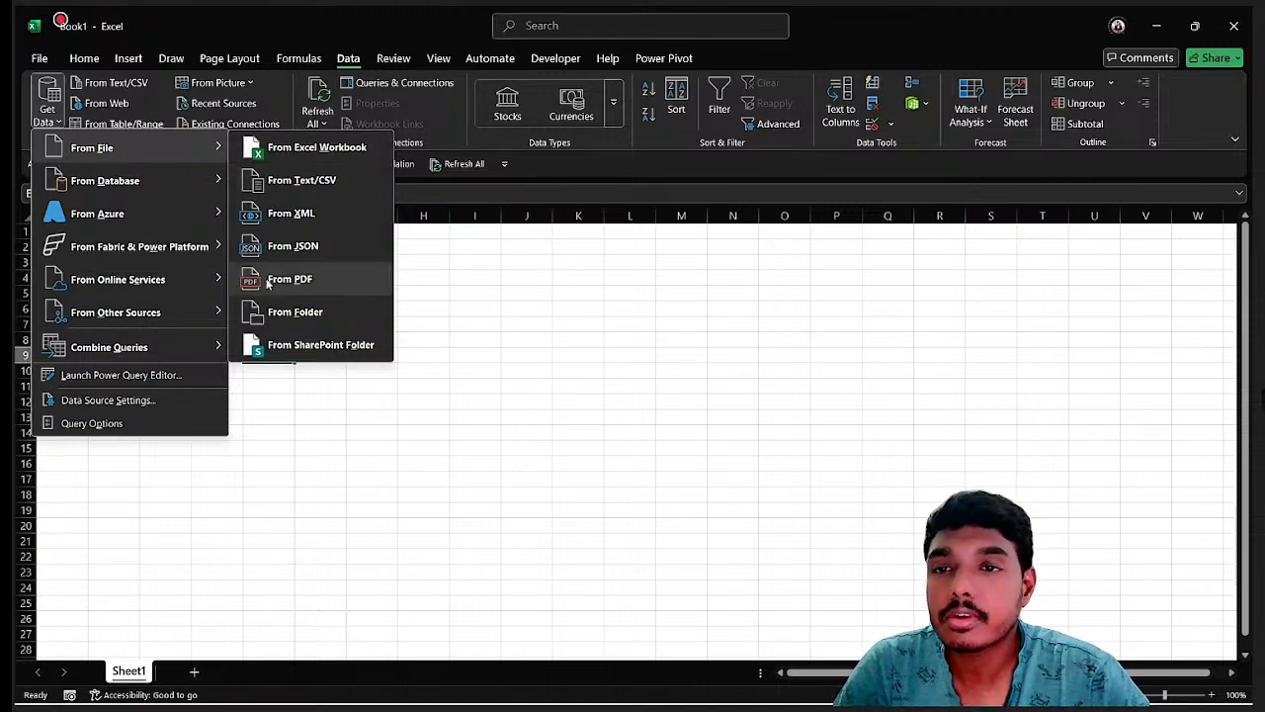
left_click(301, 191)
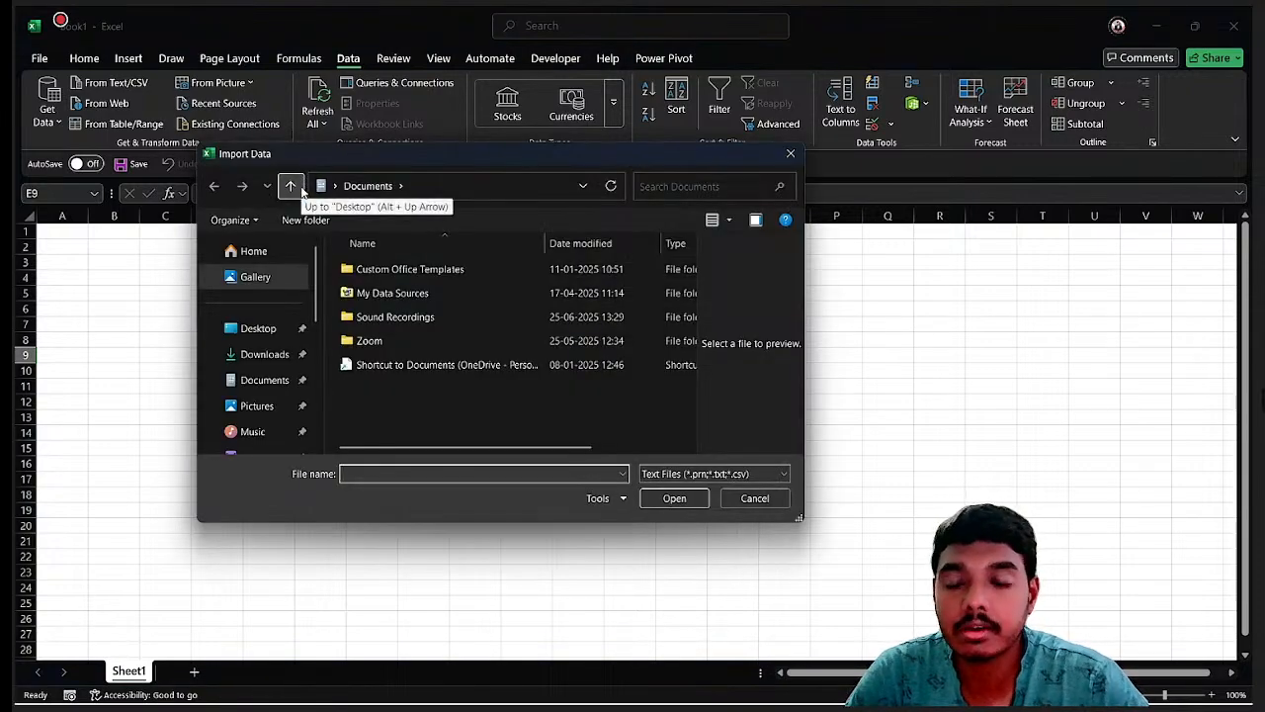
Step: Copy the path of the 3.Store Details folder from File Explorer and return to Excel's Import Data dialog
mouse_move(625, 666)
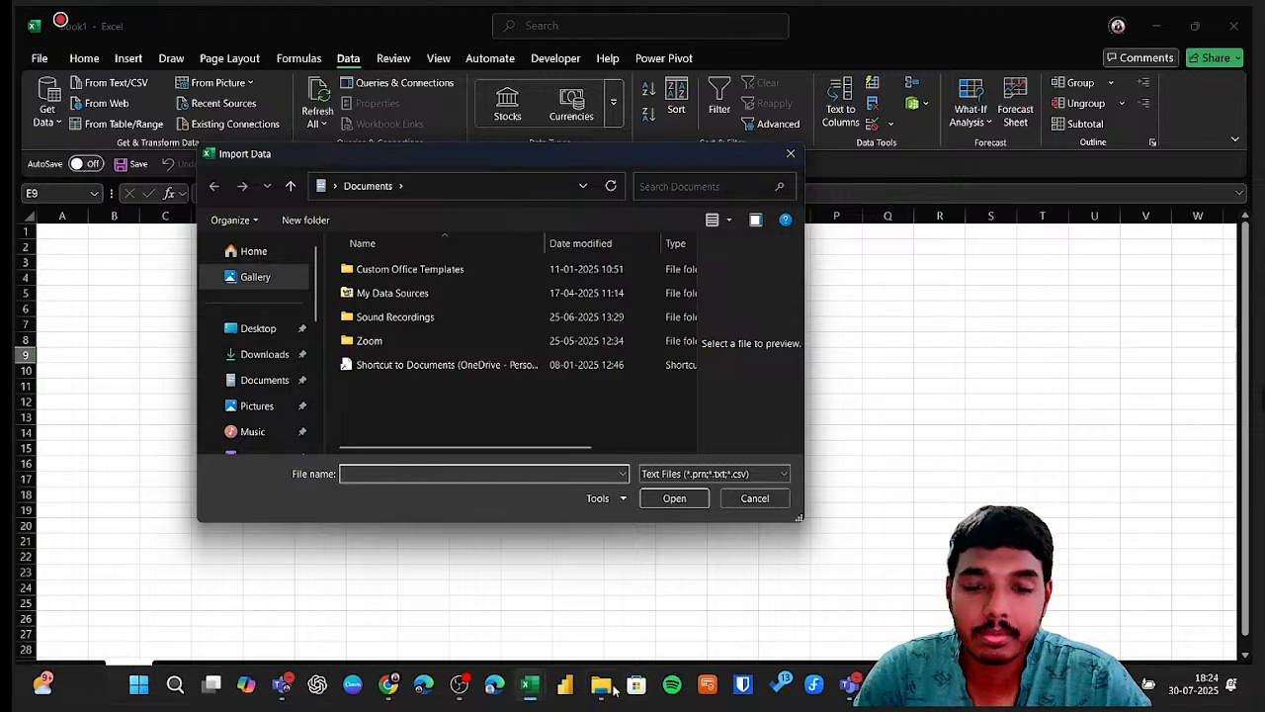
left_click(601, 695)
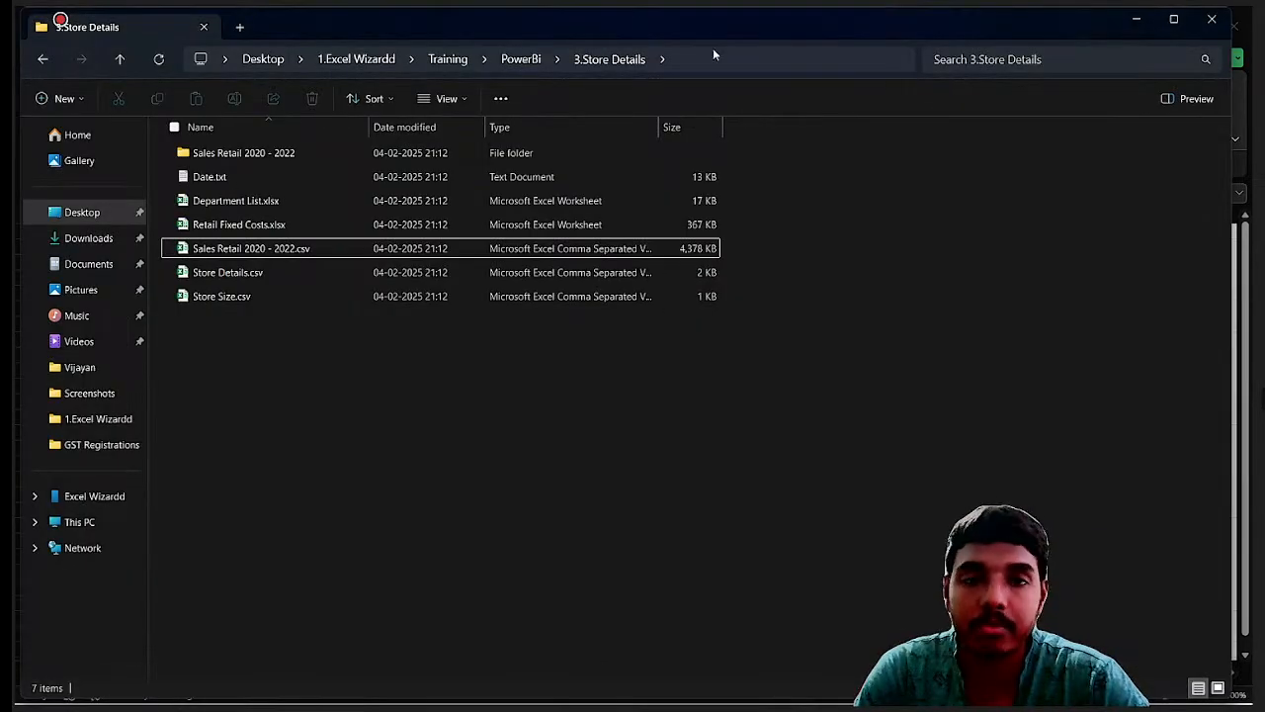
left_click(712, 49)
key("Escape")
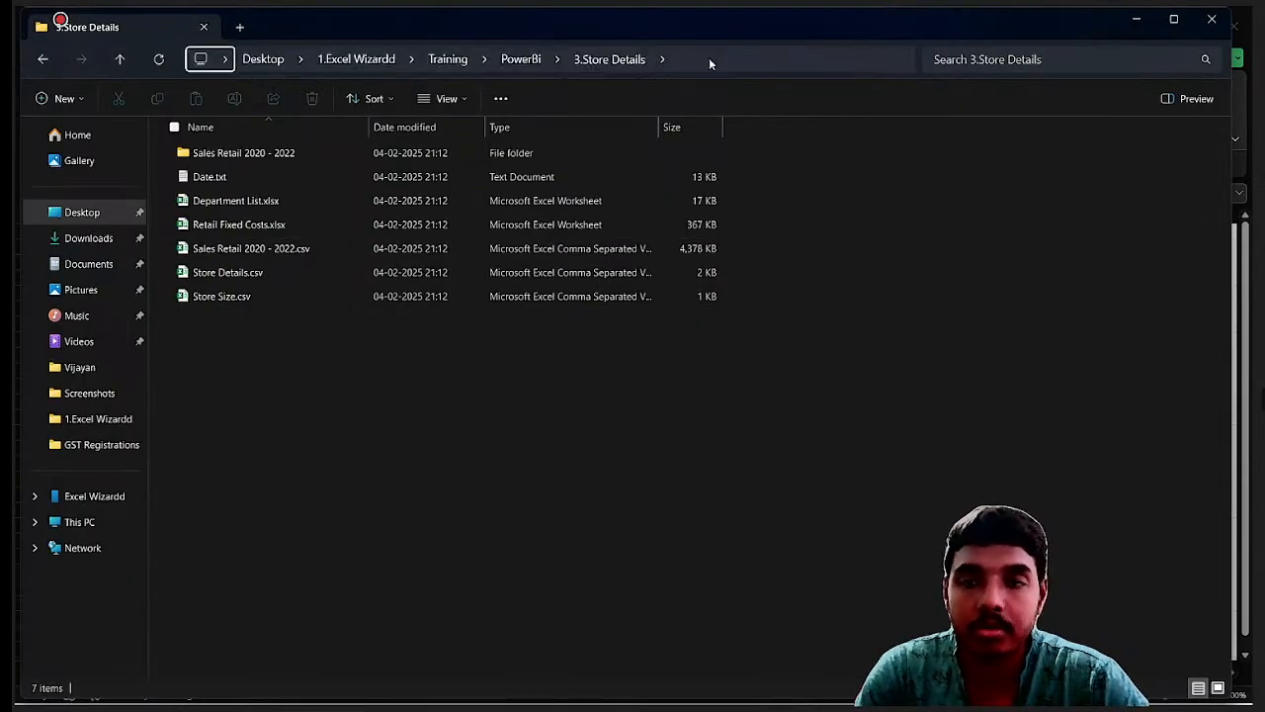
key("alt+Tab")
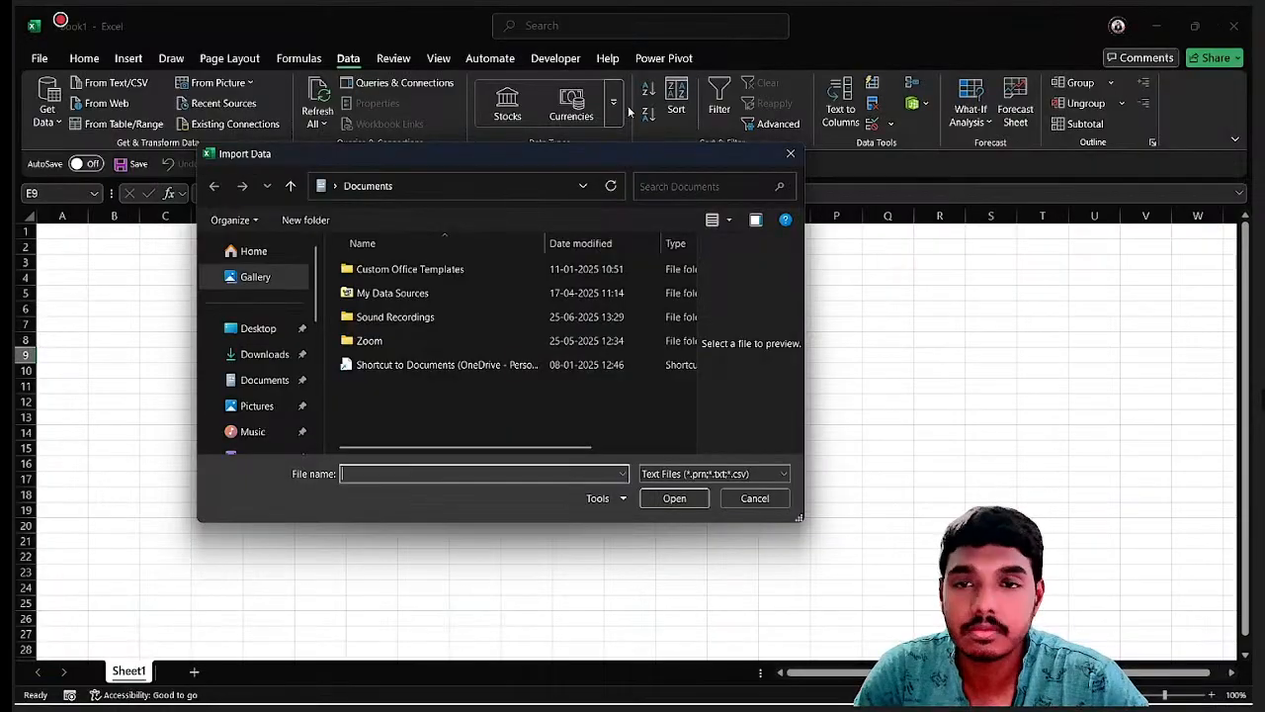
Step: Go to the 3.Store Details folder in the Import Data dialog using its copied path
left_click(461, 182)
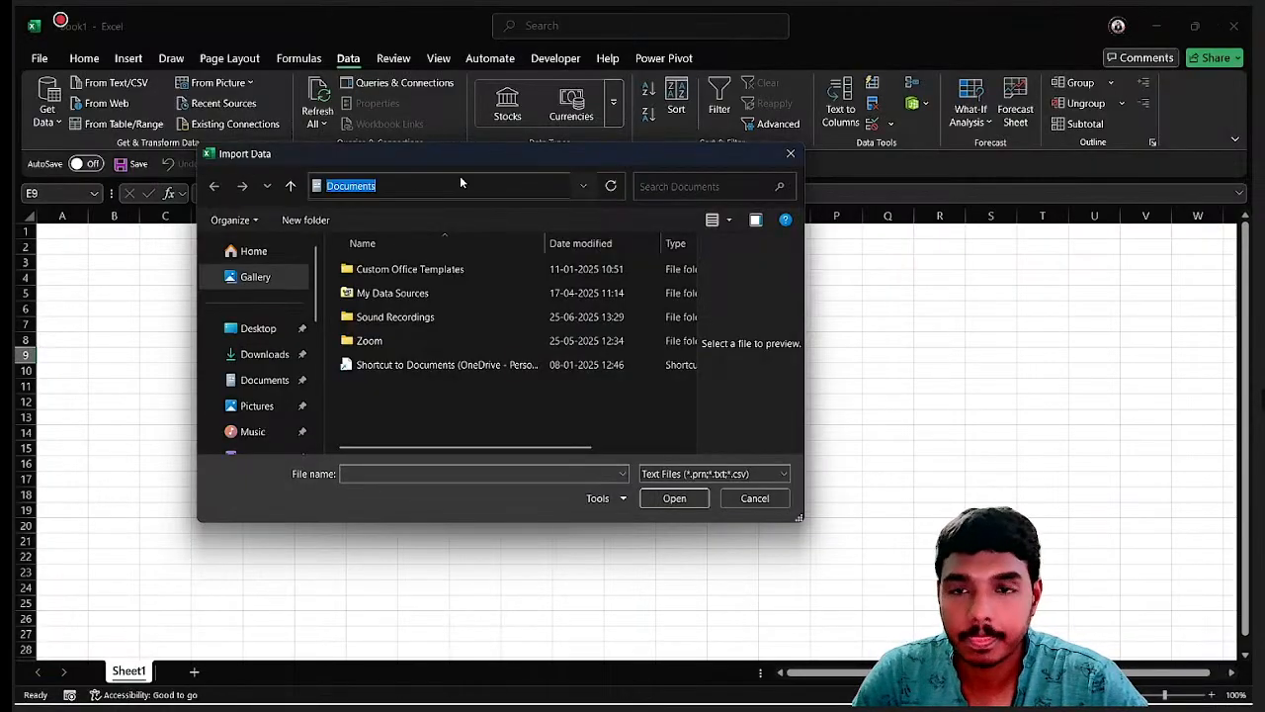
type("esktop\\1.Excel Wizardd\\Training\\PowerBI\\3.Store Details")
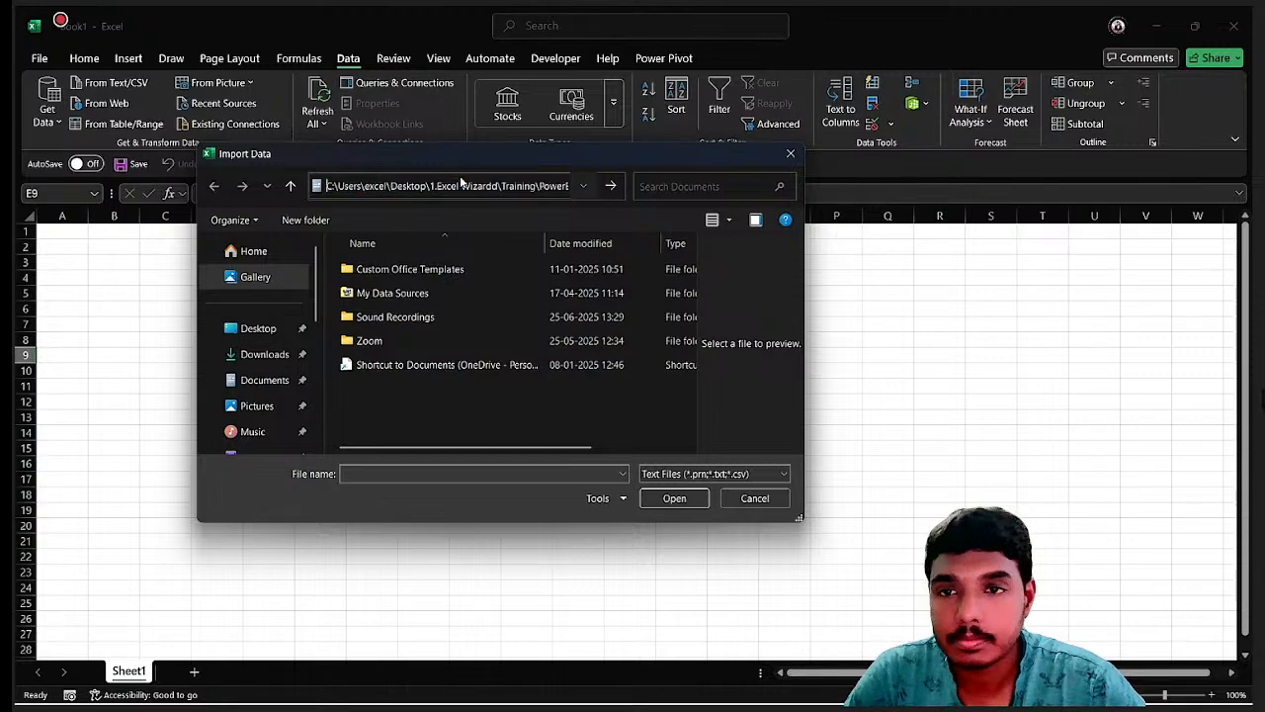
key("Return")
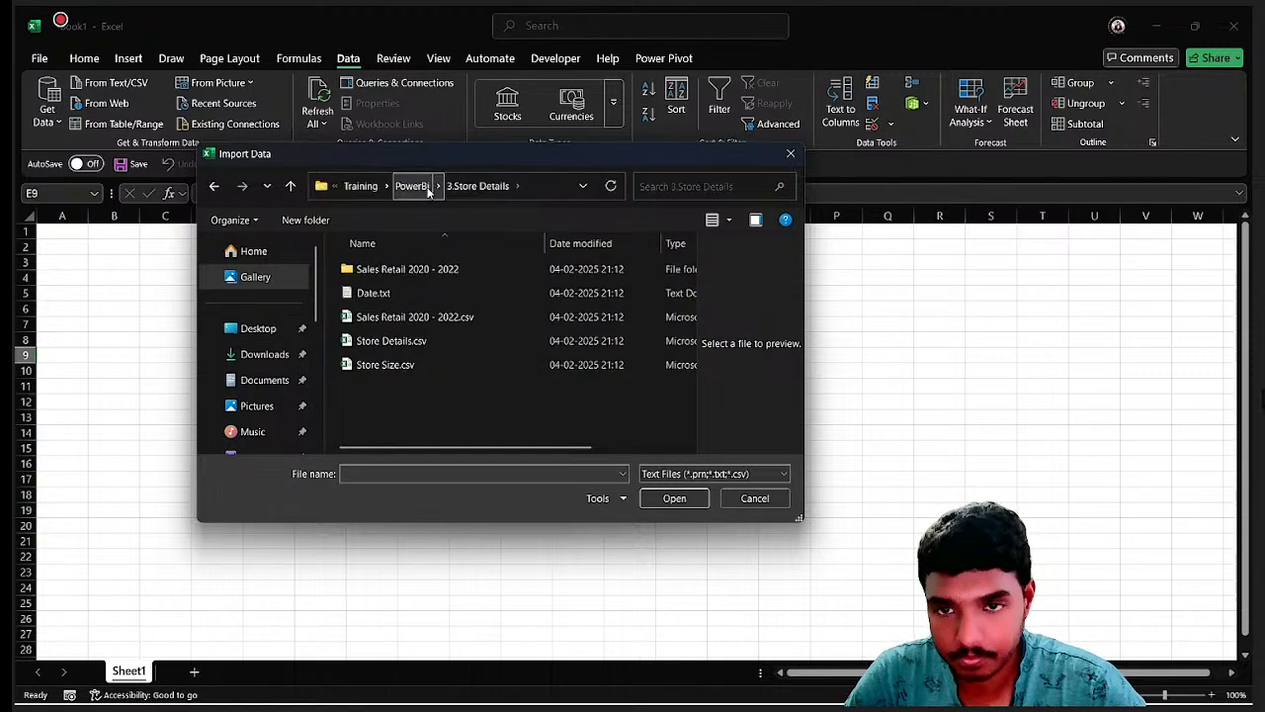
Step: Import Date.txt, load its data into a new worksheet and dismiss the web data tip
left_click(442, 293)
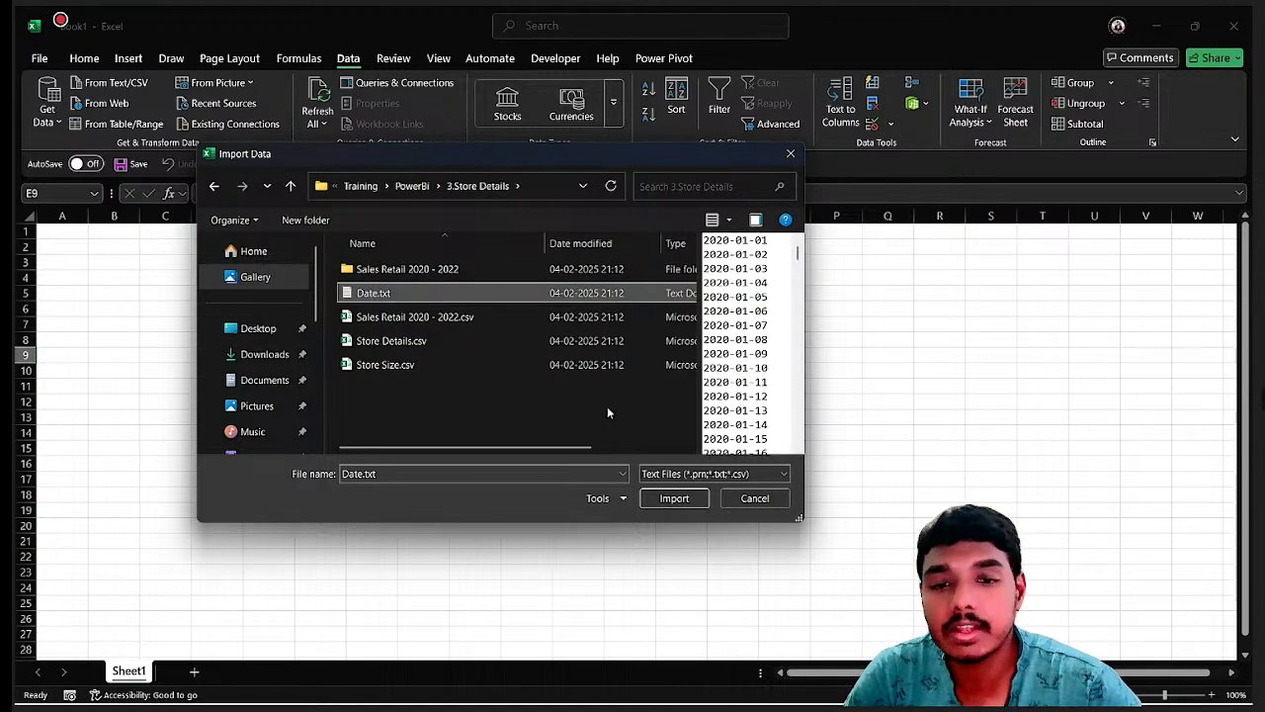
left_click(696, 500)
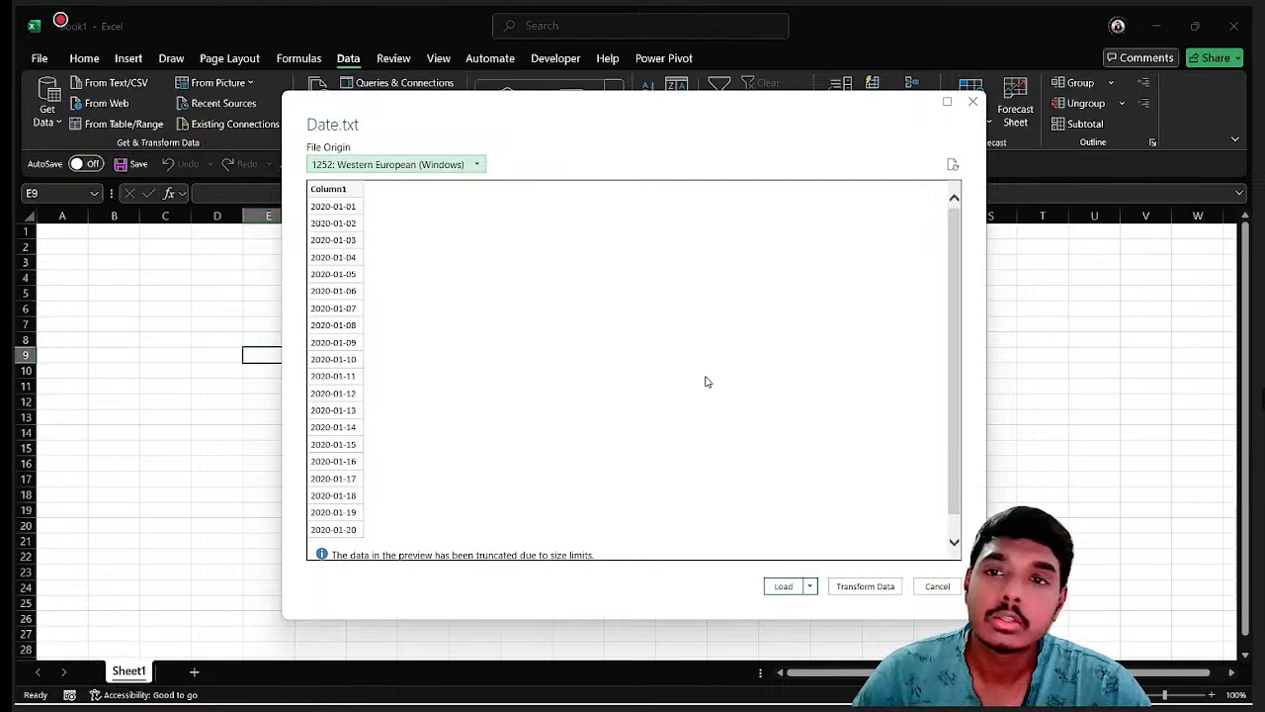
left_click(783, 586)
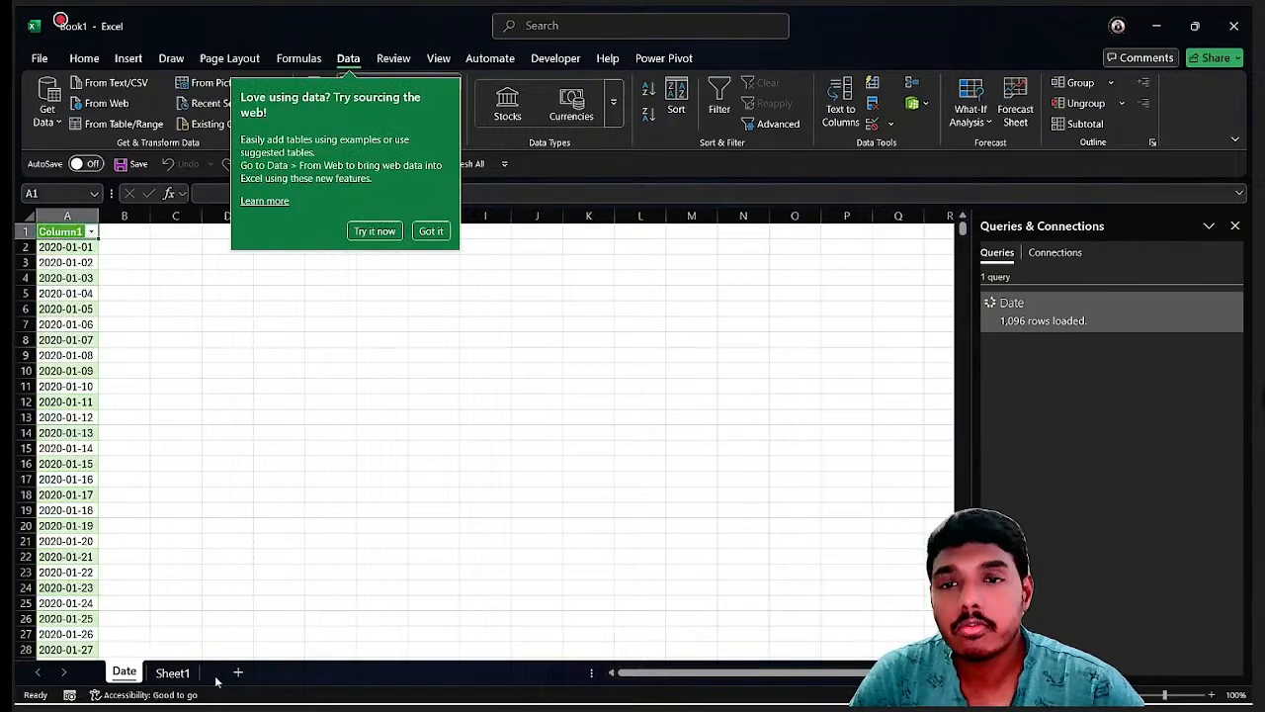
left_click(432, 233)
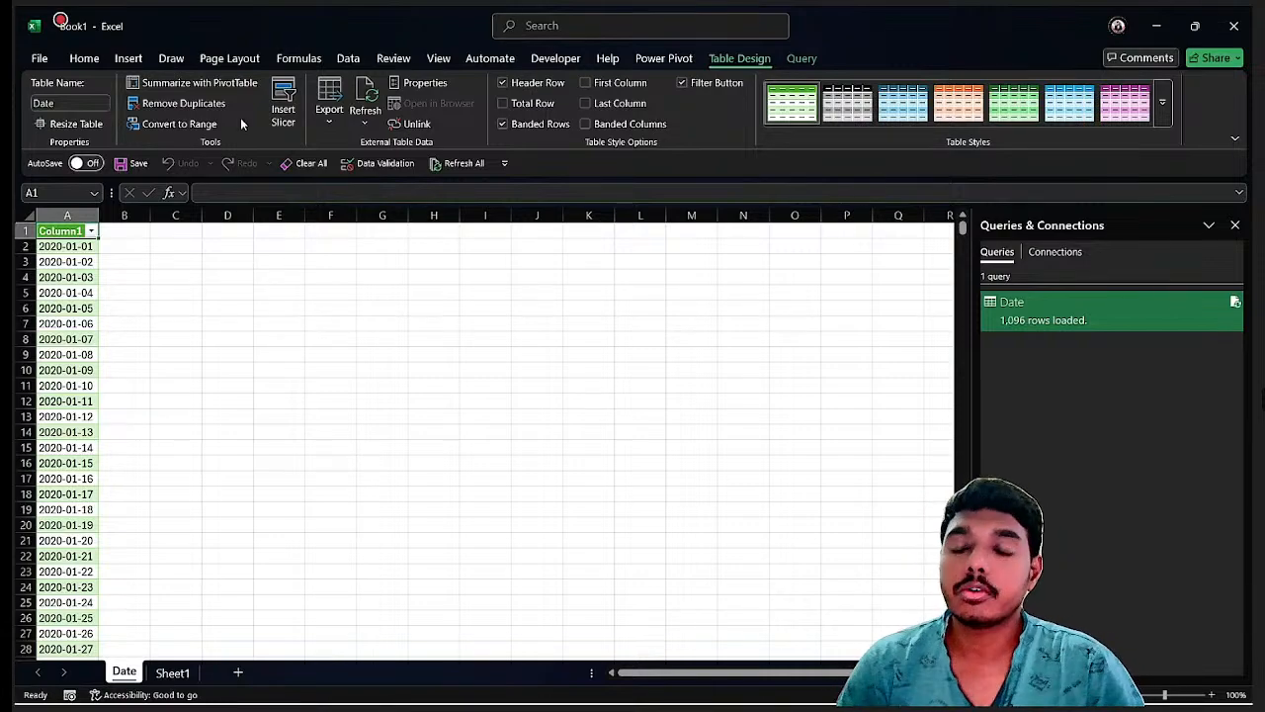
Step: Start a data import from an Excel workbook and choose Department List.xlsx in the 3.Store Details folder
left_click(337, 61)
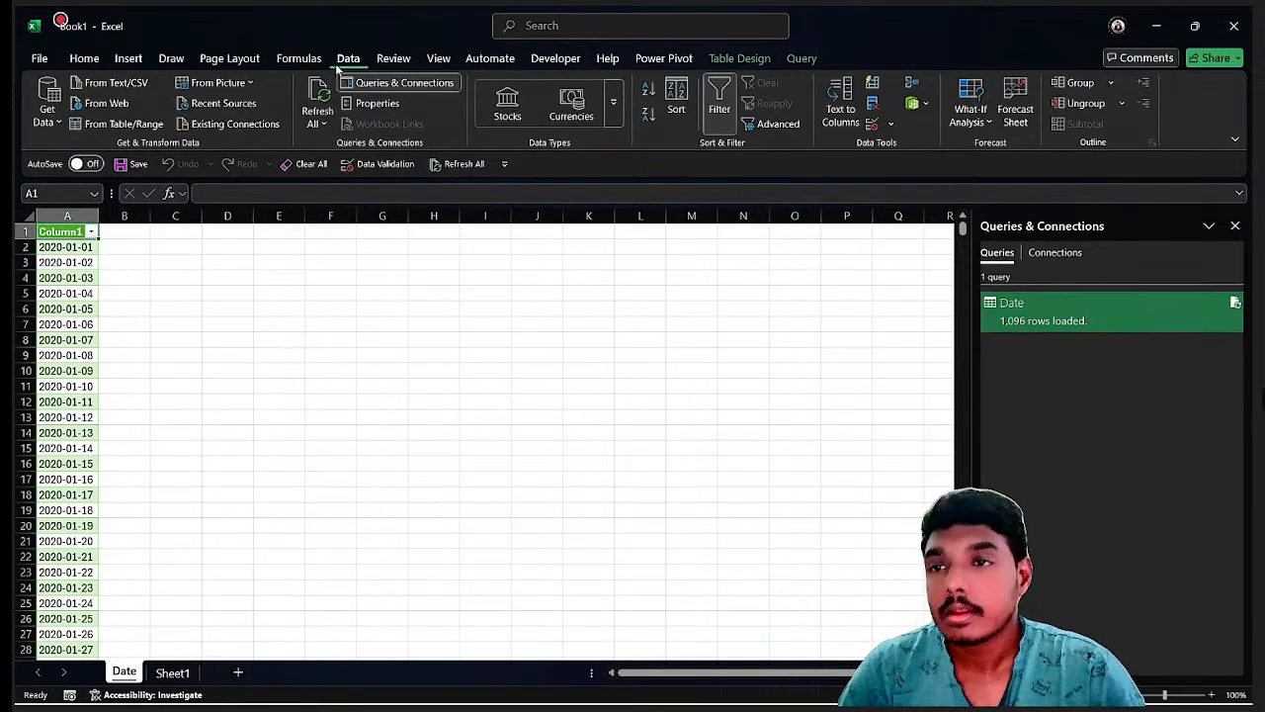
left_click(45, 119)
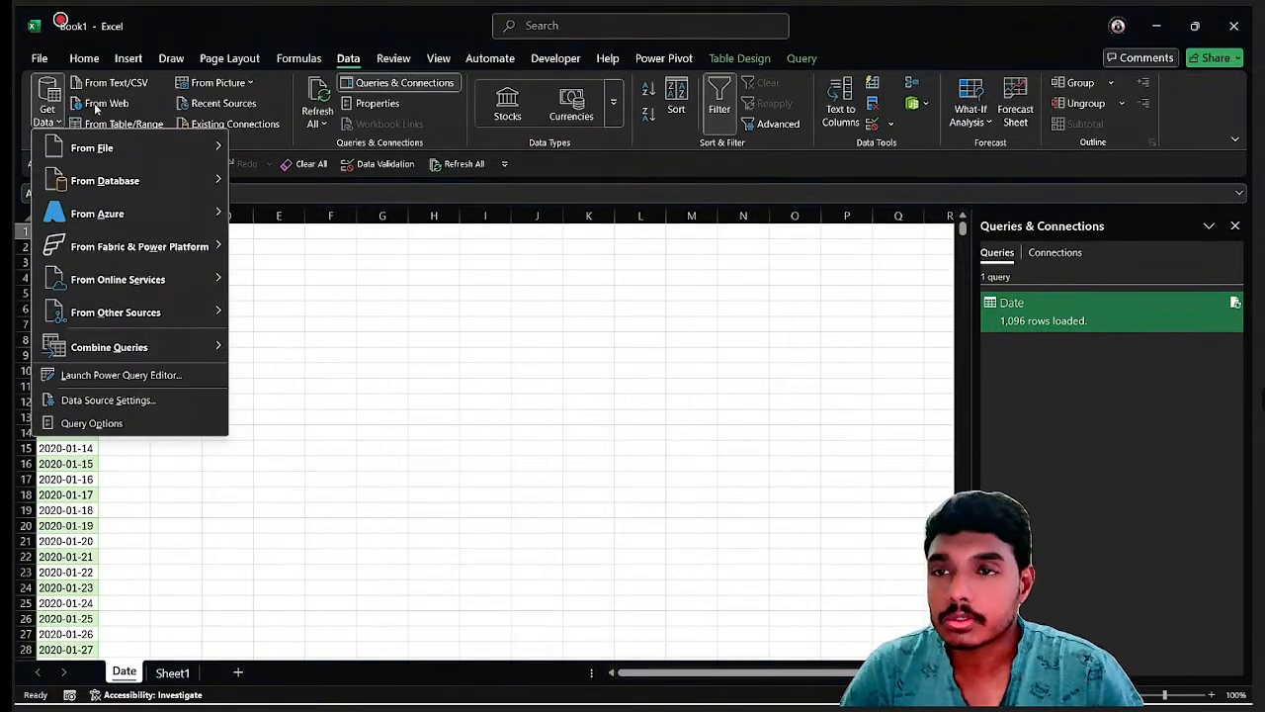
mouse_move(129, 158)
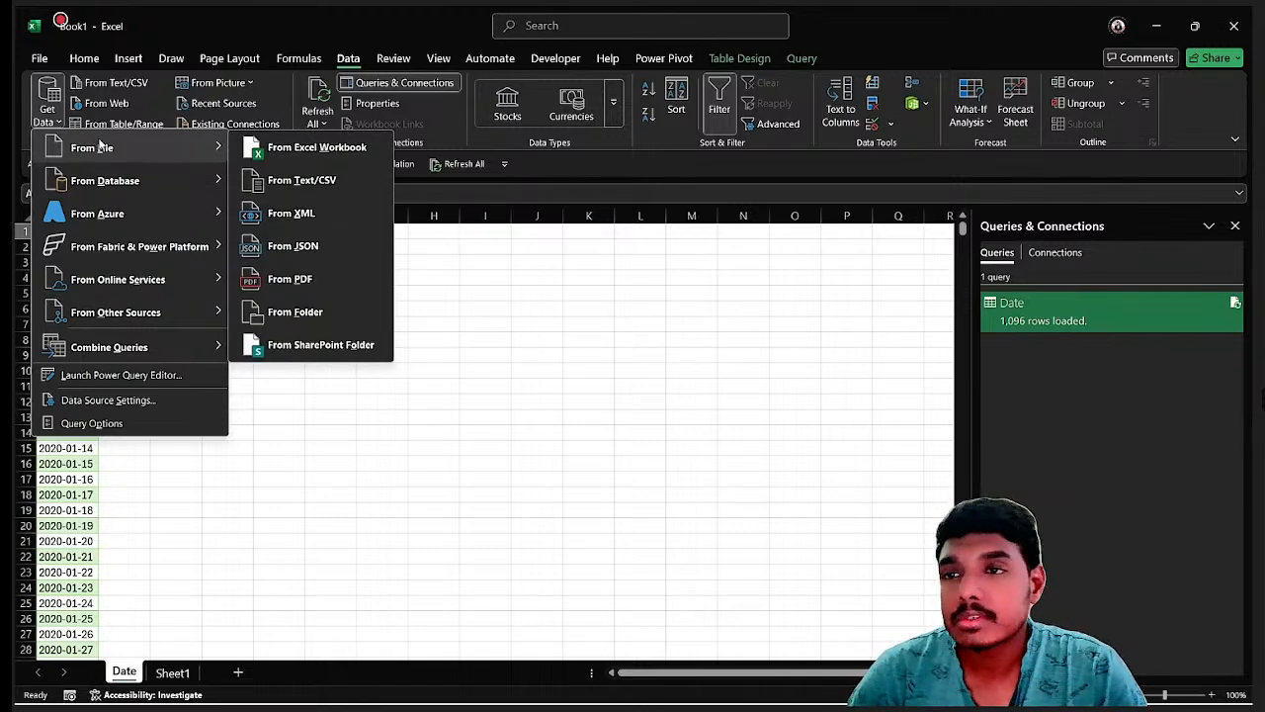
left_click(343, 149)
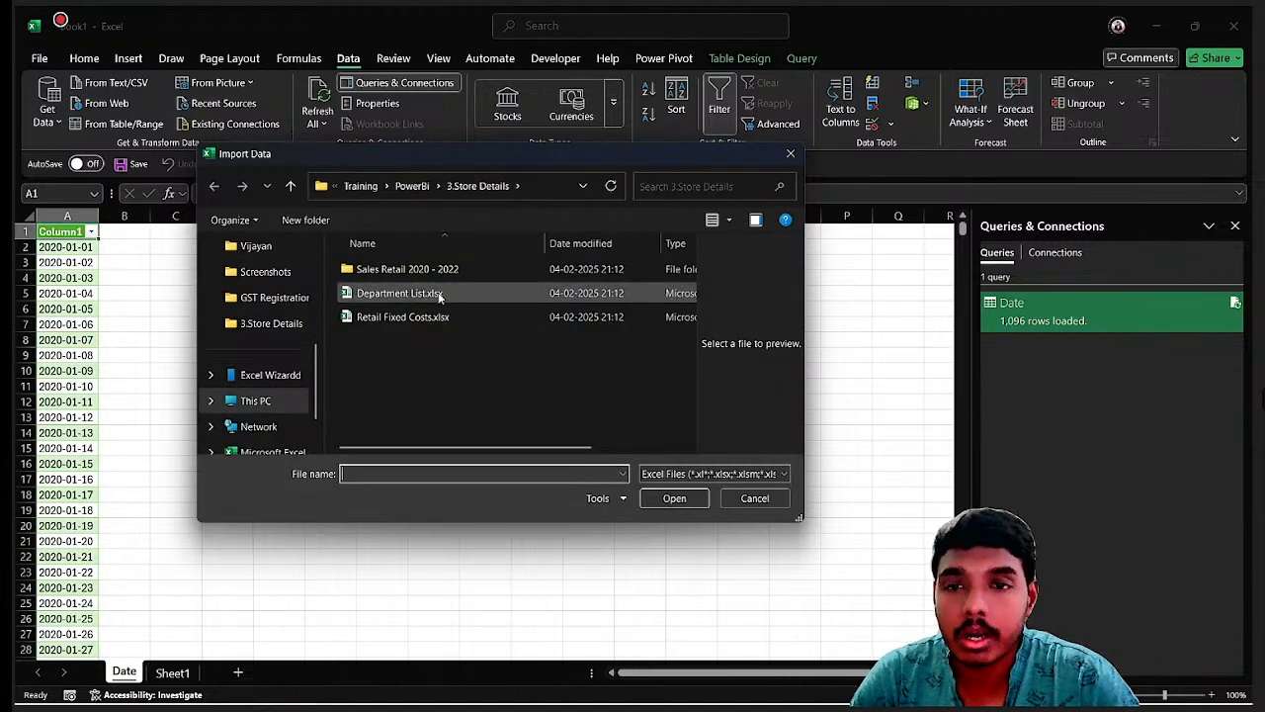
left_click(440, 296)
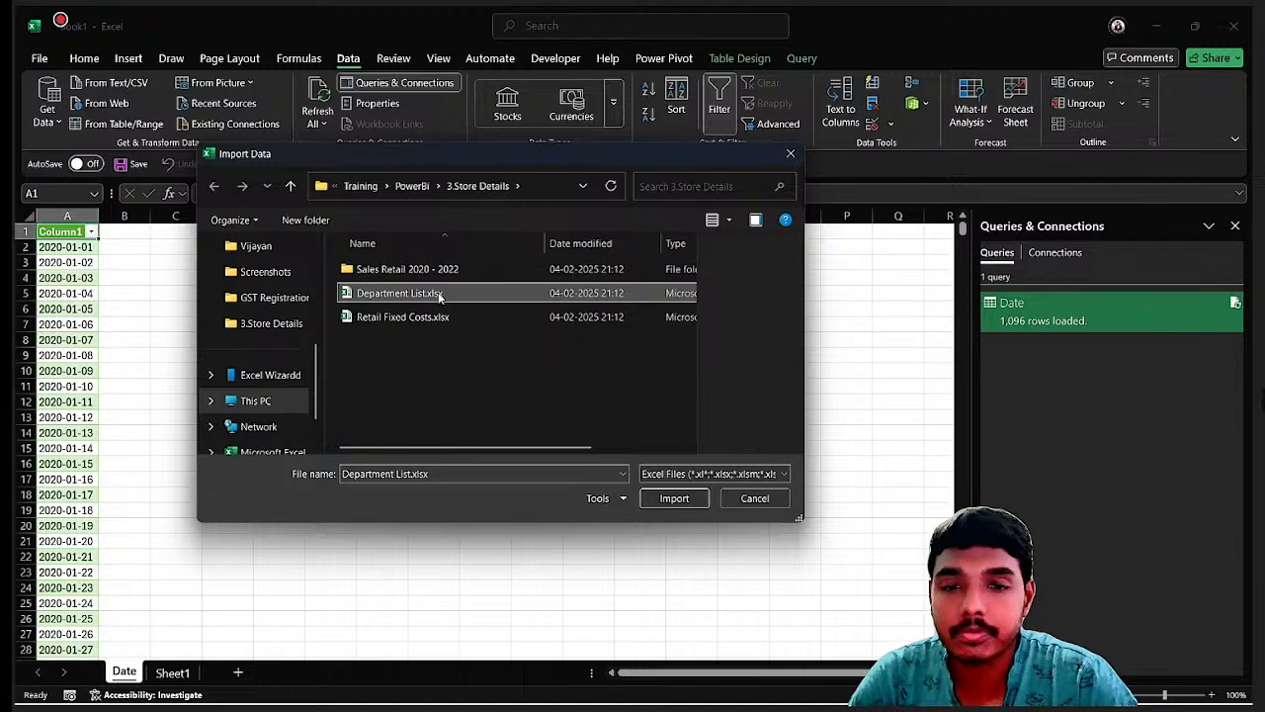
left_click(665, 498)
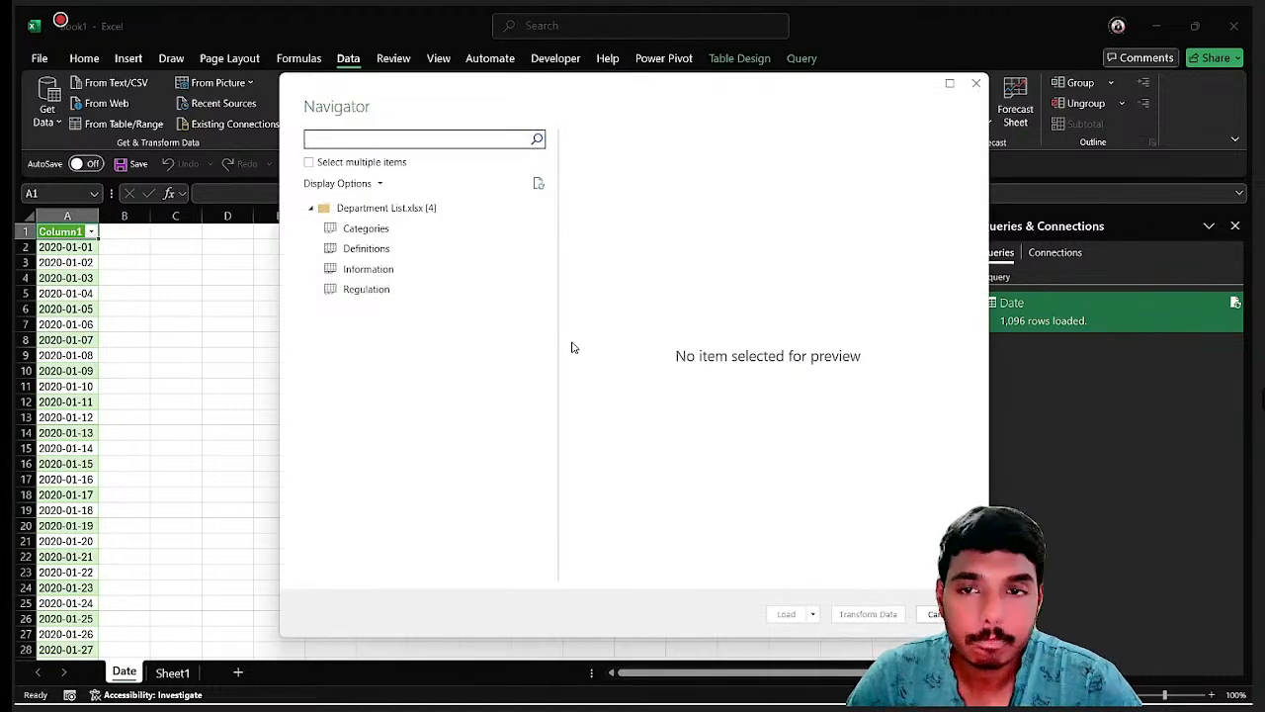
Step: Examine the previews of the Categories, Definitions, Information and Regulation sheets of Department List.xlsx
left_click(419, 212)
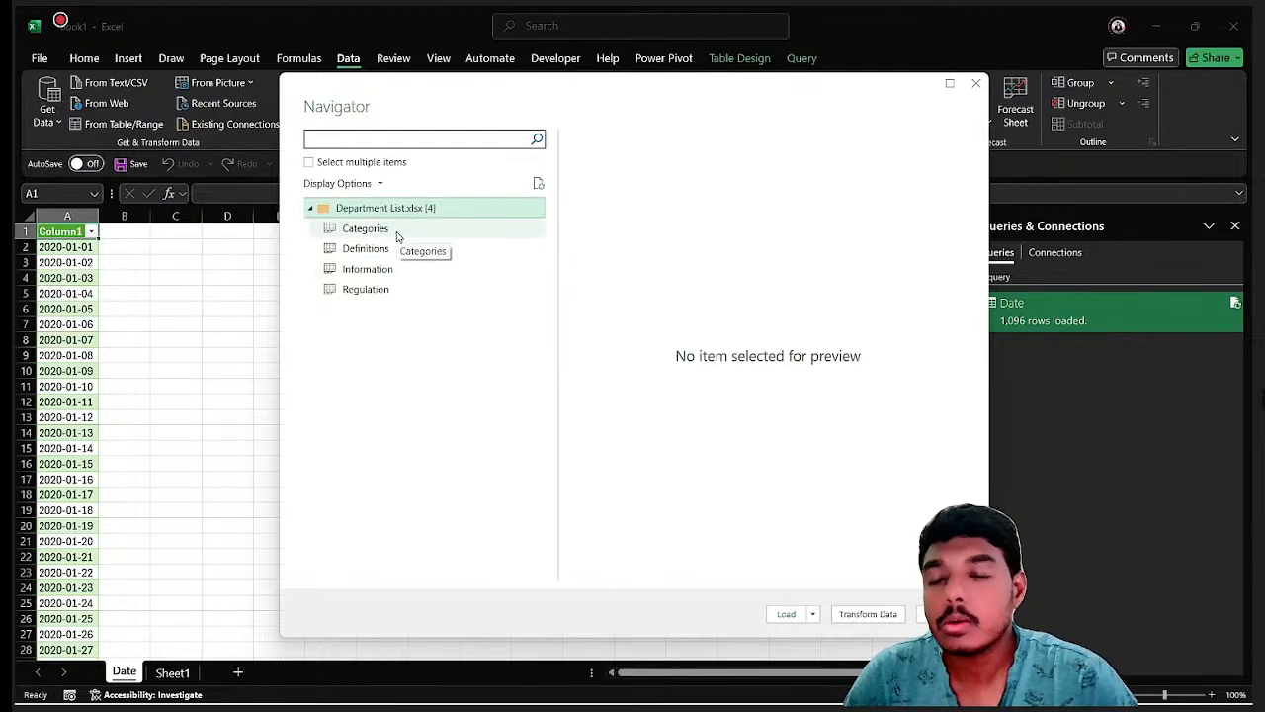
left_click(385, 246)
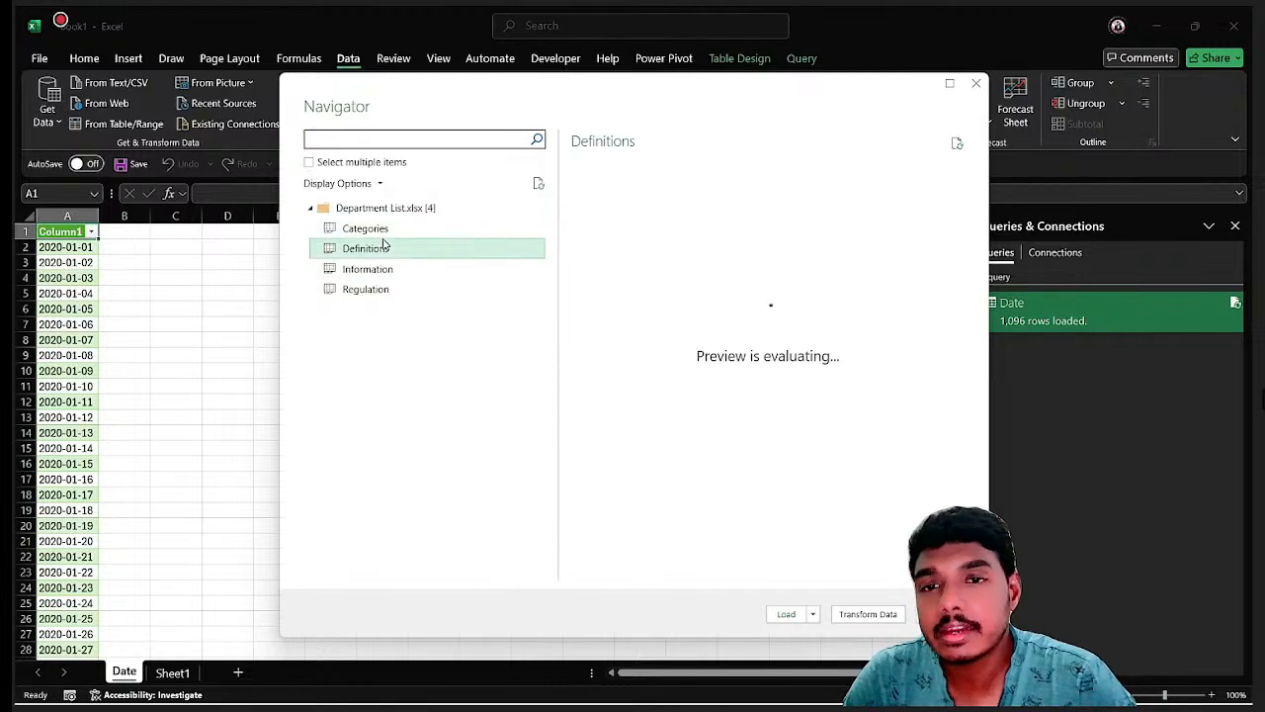
left_click(395, 229)
left_click(383, 269)
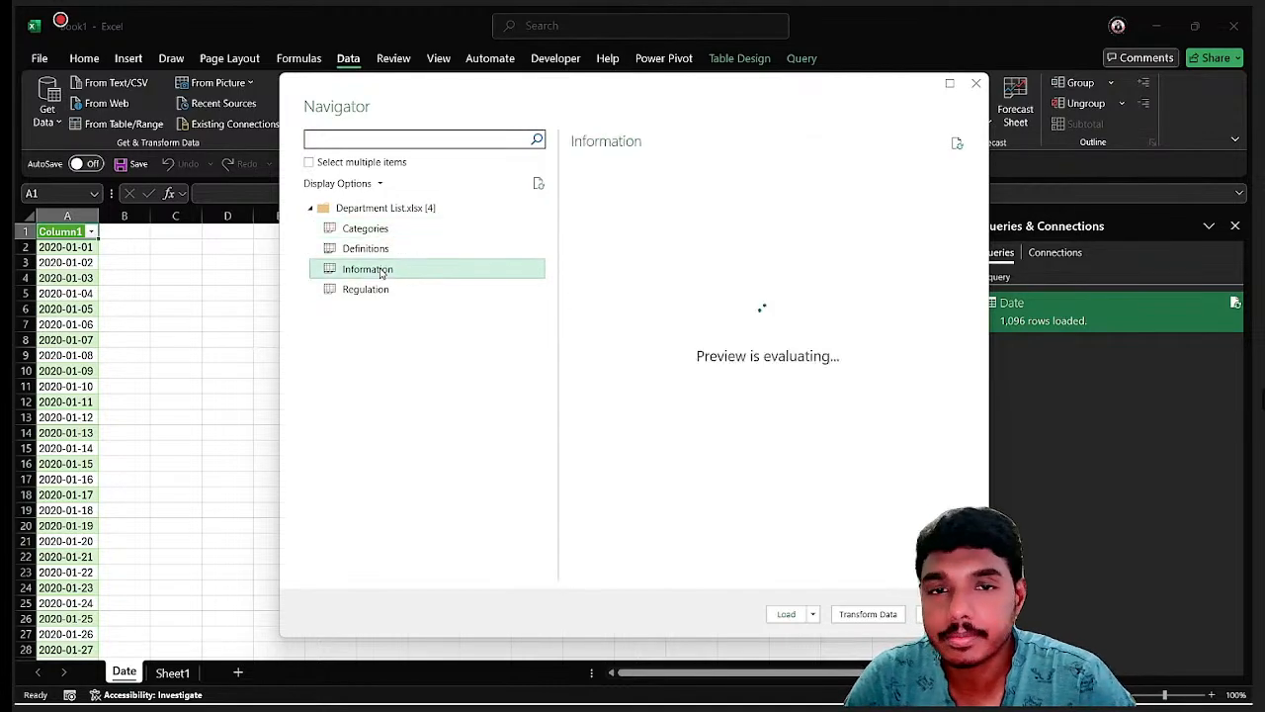
left_click(376, 289)
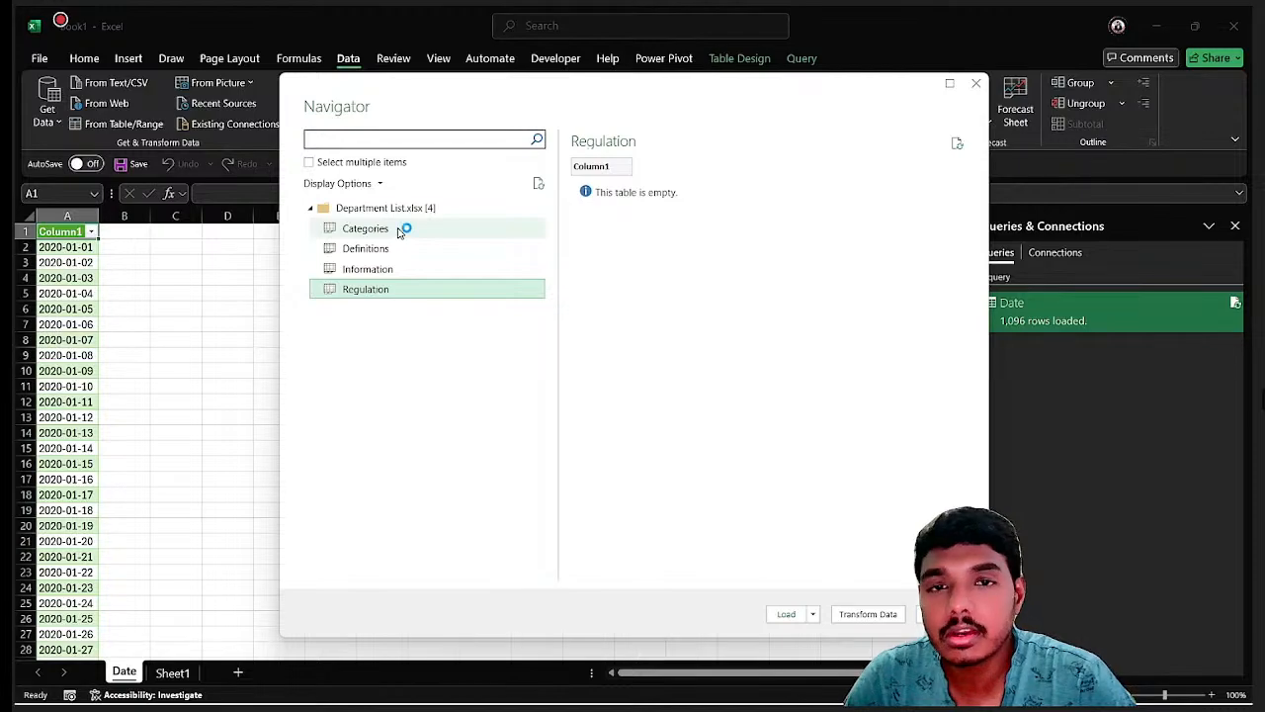
left_click(400, 230)
left_click(390, 249)
left_click(372, 270)
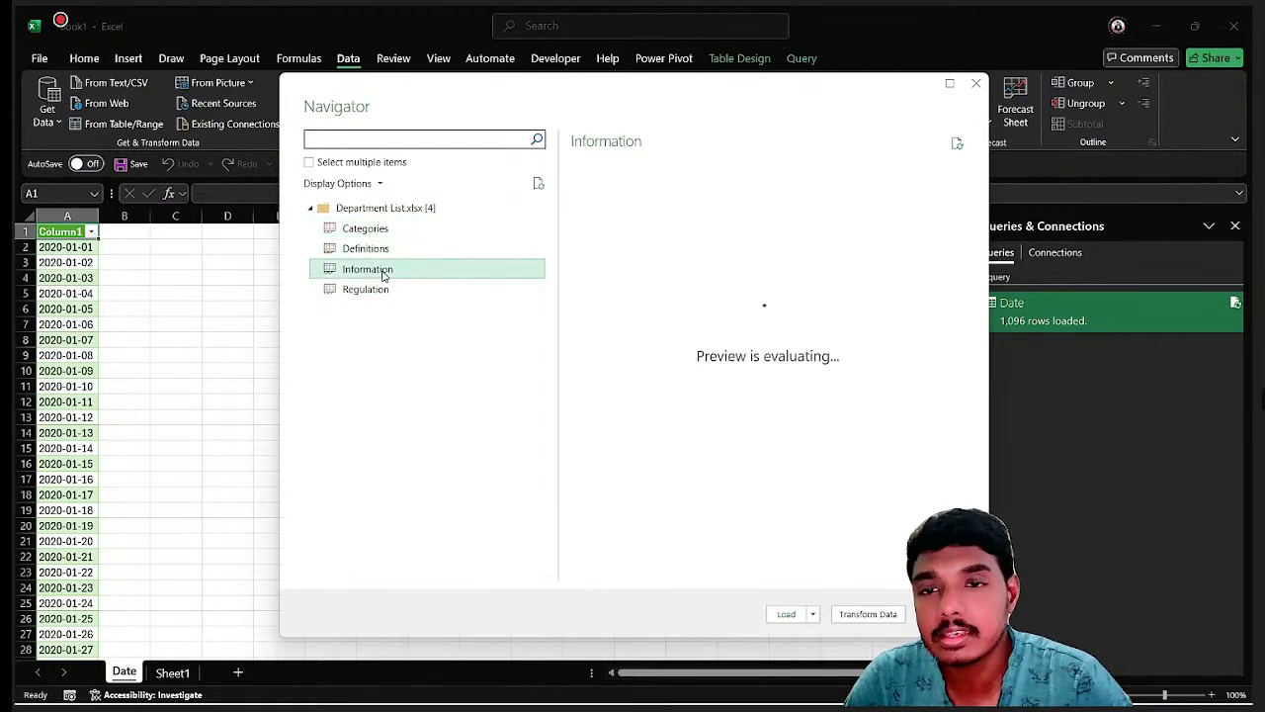
left_click(377, 292)
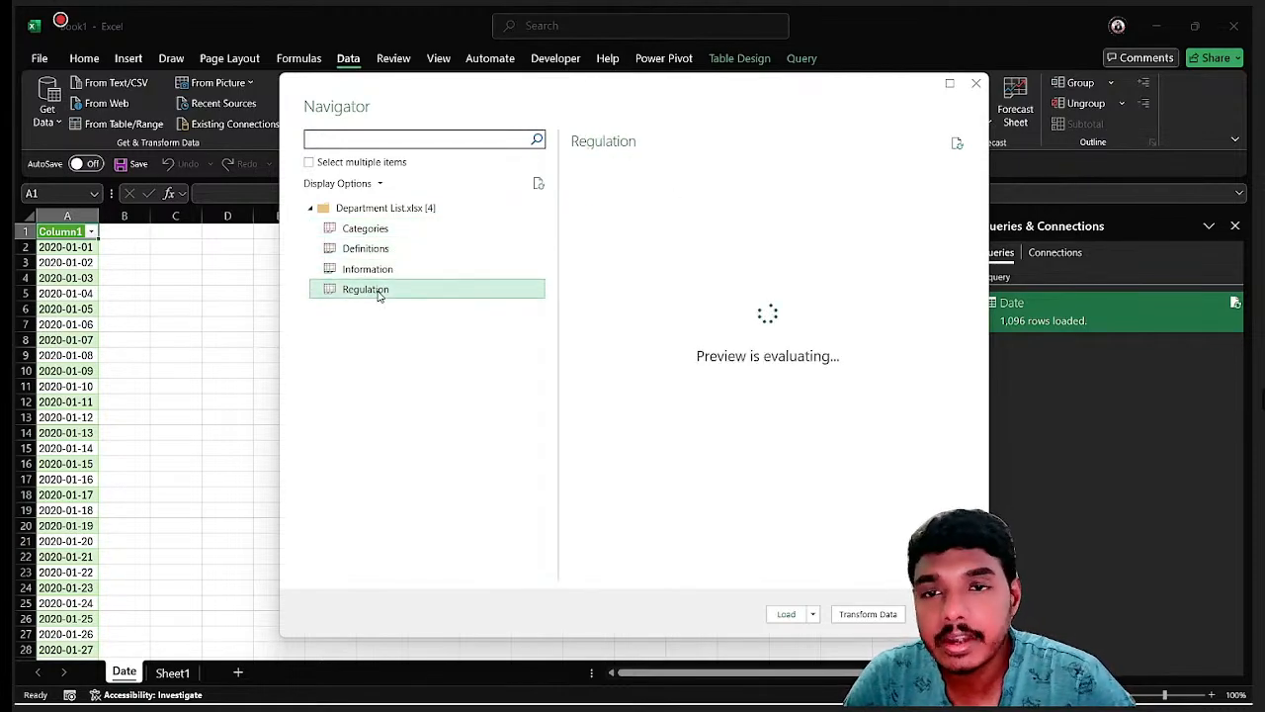
left_click(386, 228)
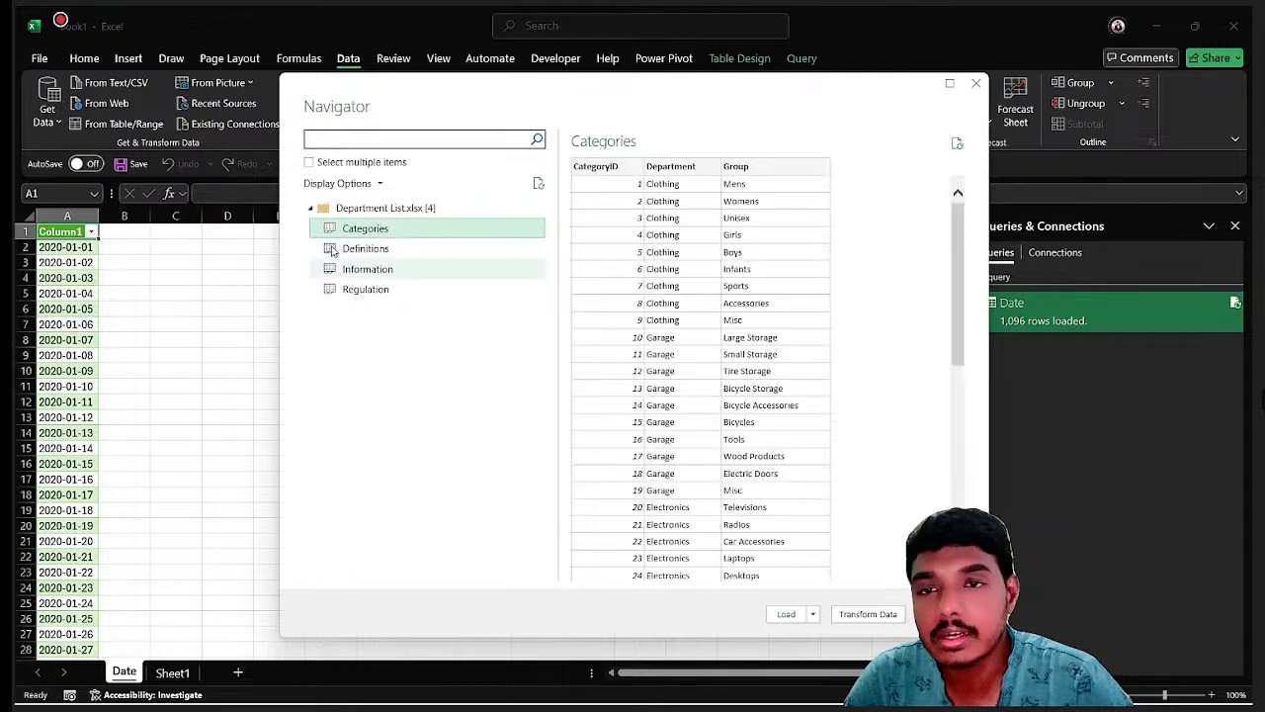
Step: Allow multiple items, select the Categories sheet and open it for transformation in a maximized Power Query Editor
left_click(310, 164)
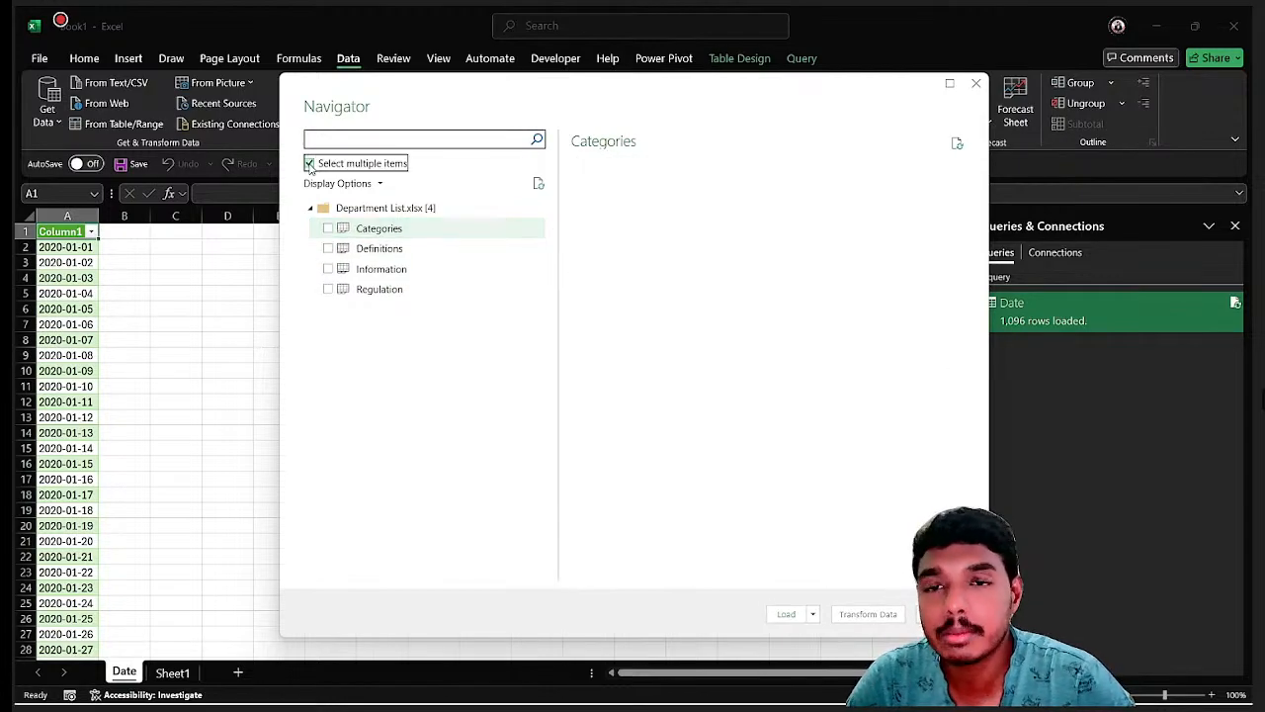
left_click(328, 230)
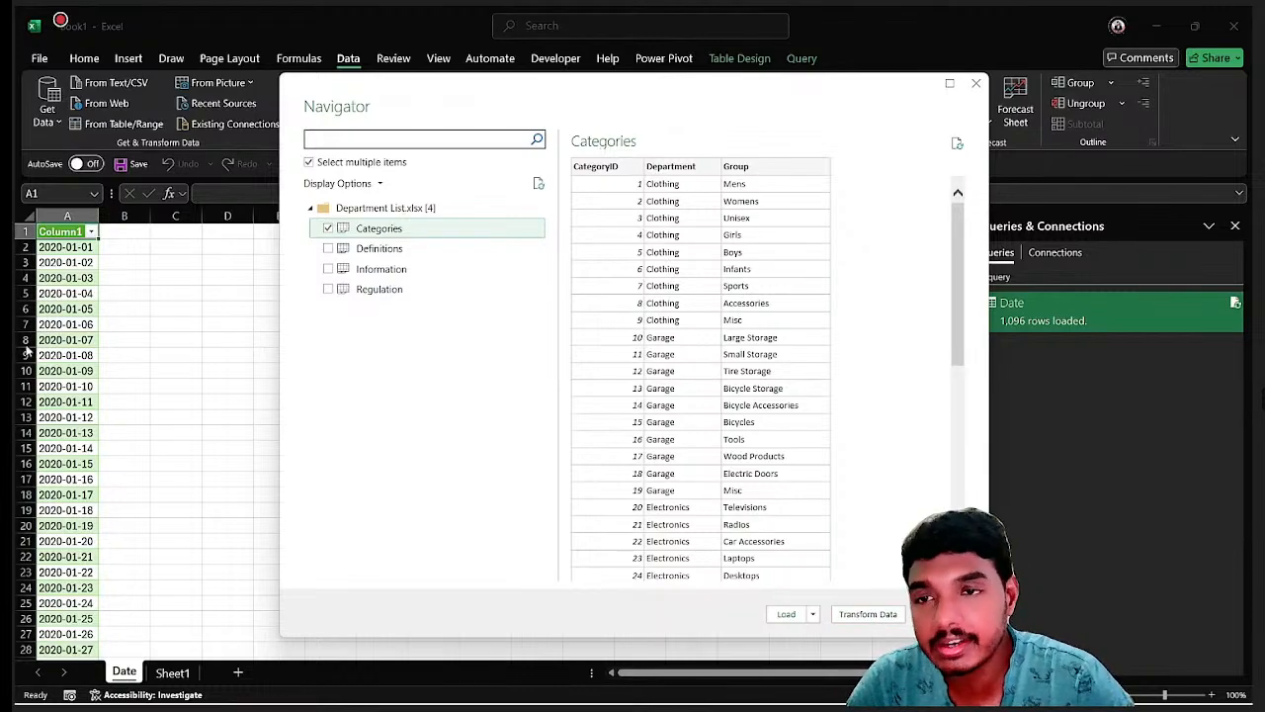
left_click(867, 614)
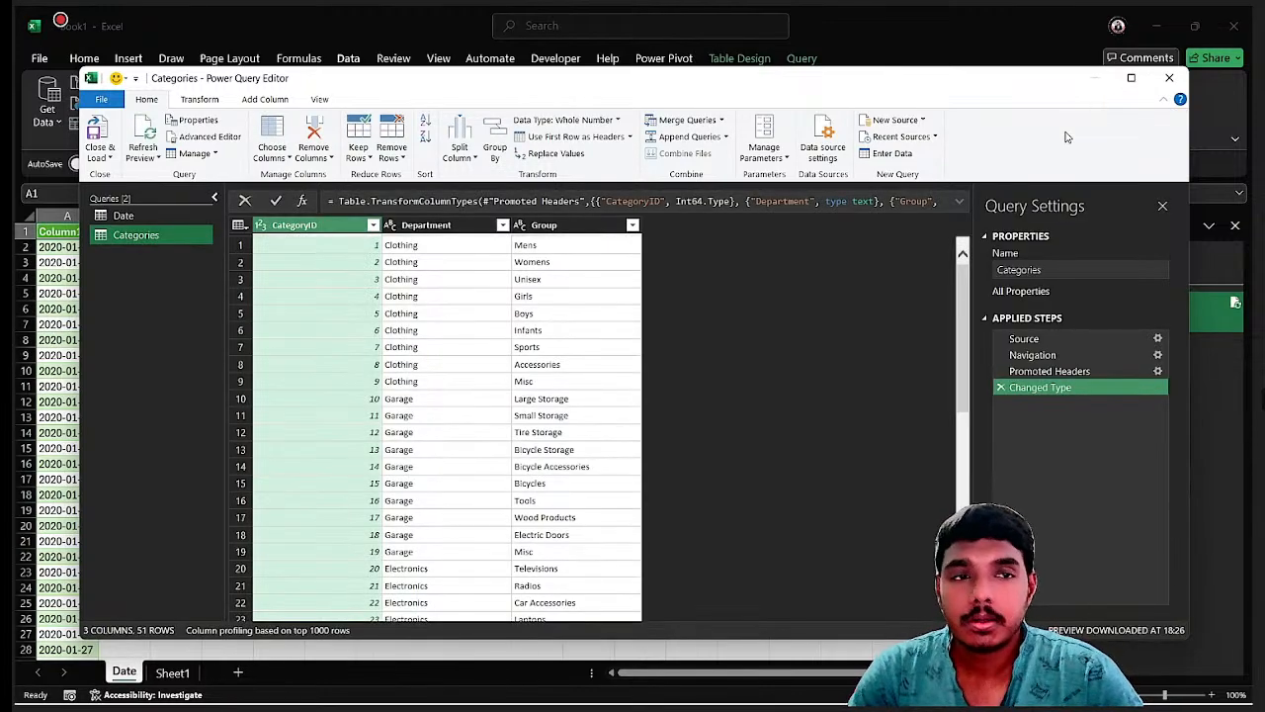
left_click(1130, 79)
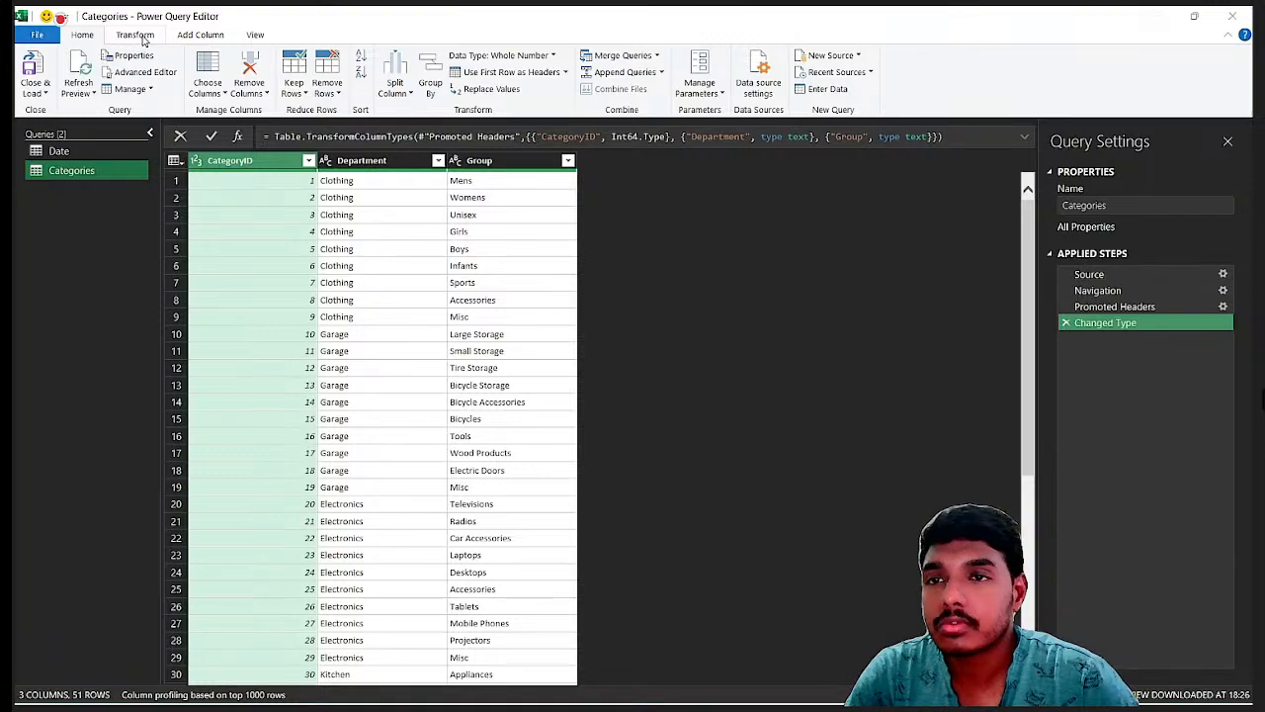
Step: Look through the Power Query Editor's commands for transforming data, adding columns and adjusting the view
left_click(142, 37)
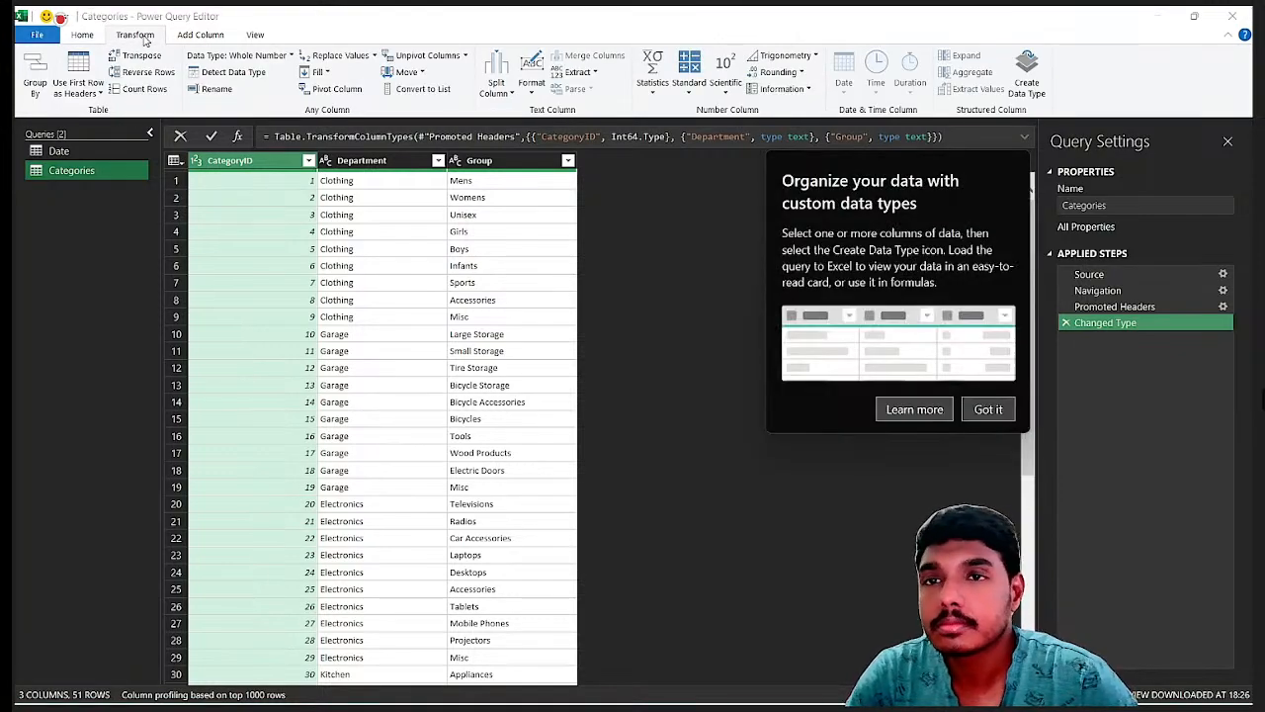
left_click(85, 37)
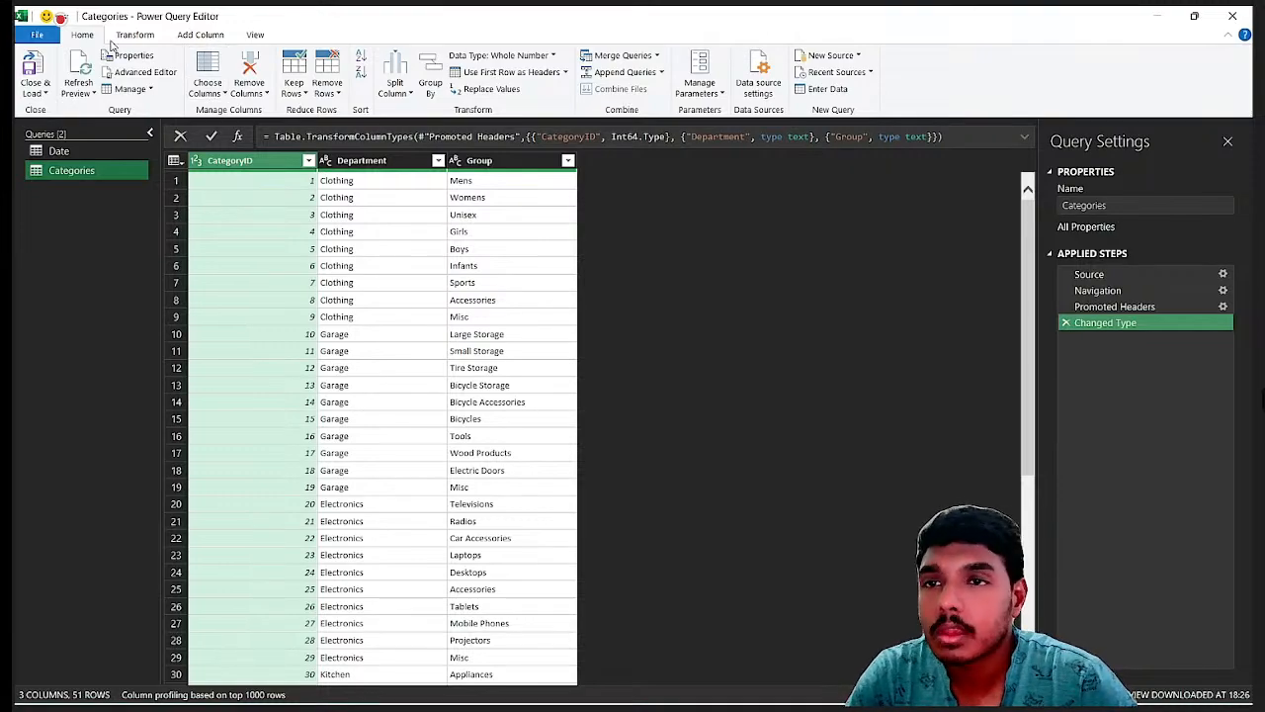
left_click(134, 35)
left_click(208, 34)
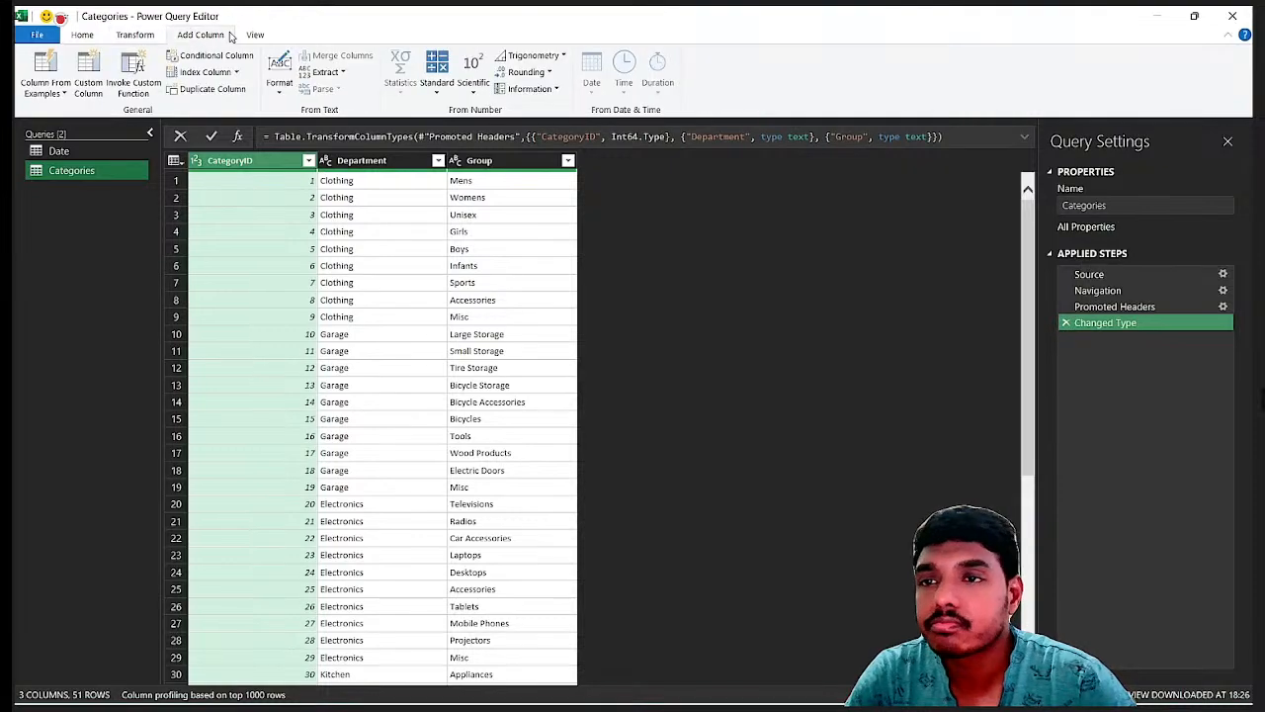
left_click(255, 35)
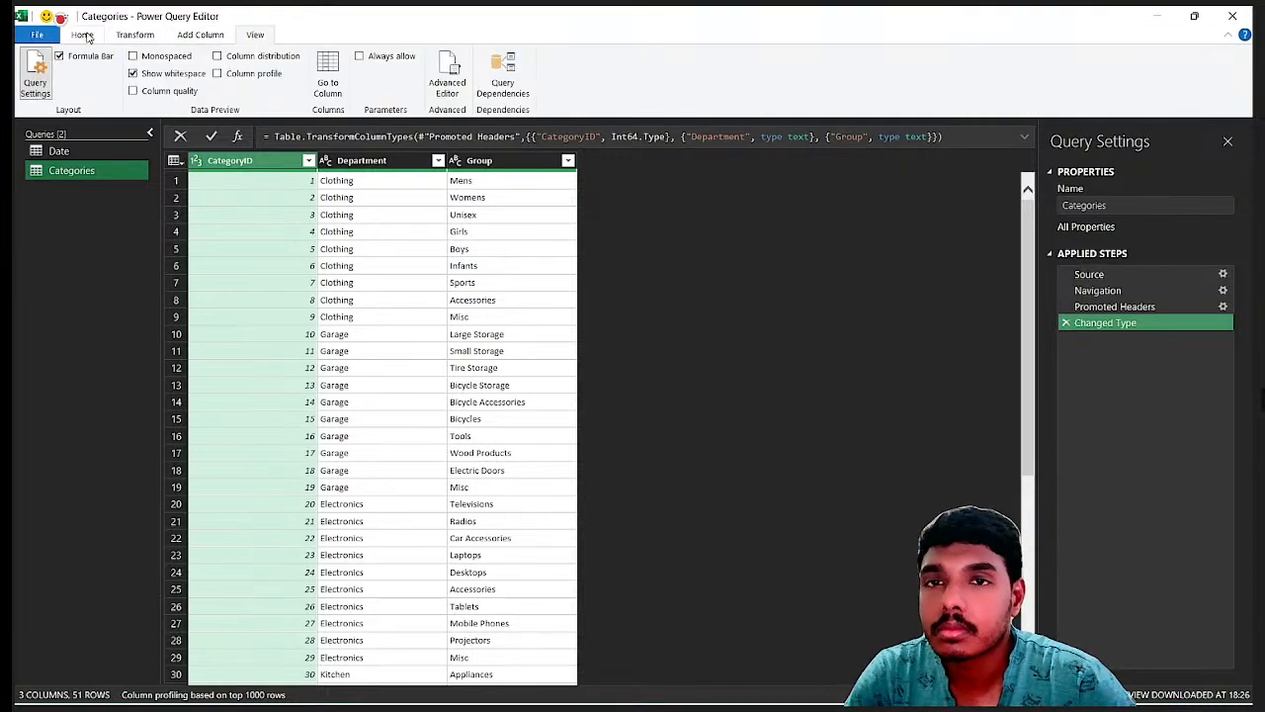
Step: Review the data source settings for the sources in the current workbook and close them
left_click(83, 35)
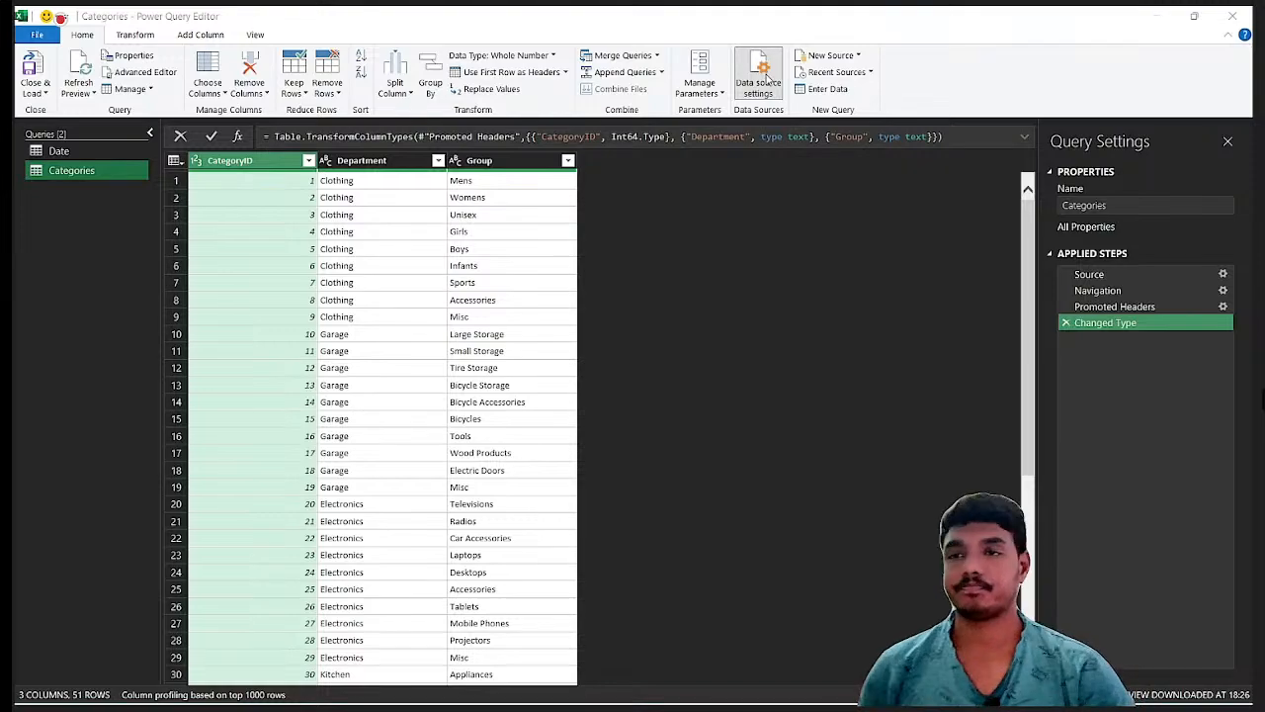
left_click(759, 75)
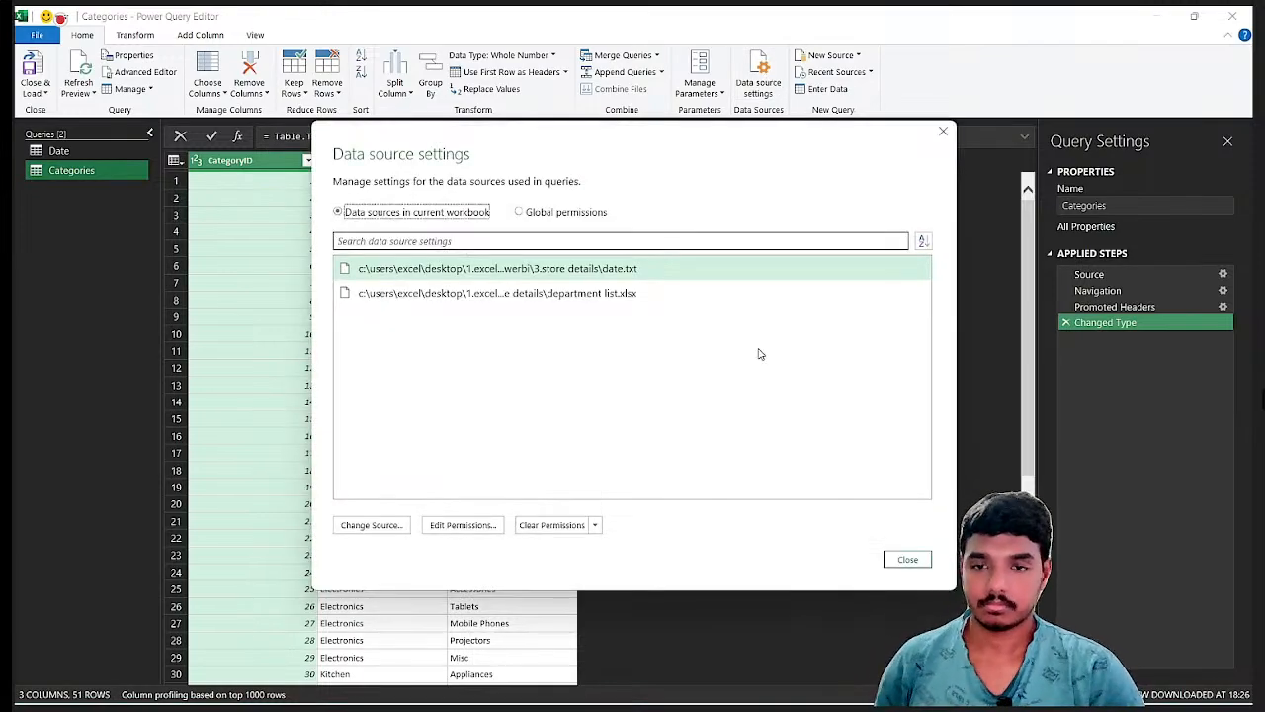
left_click(908, 559)
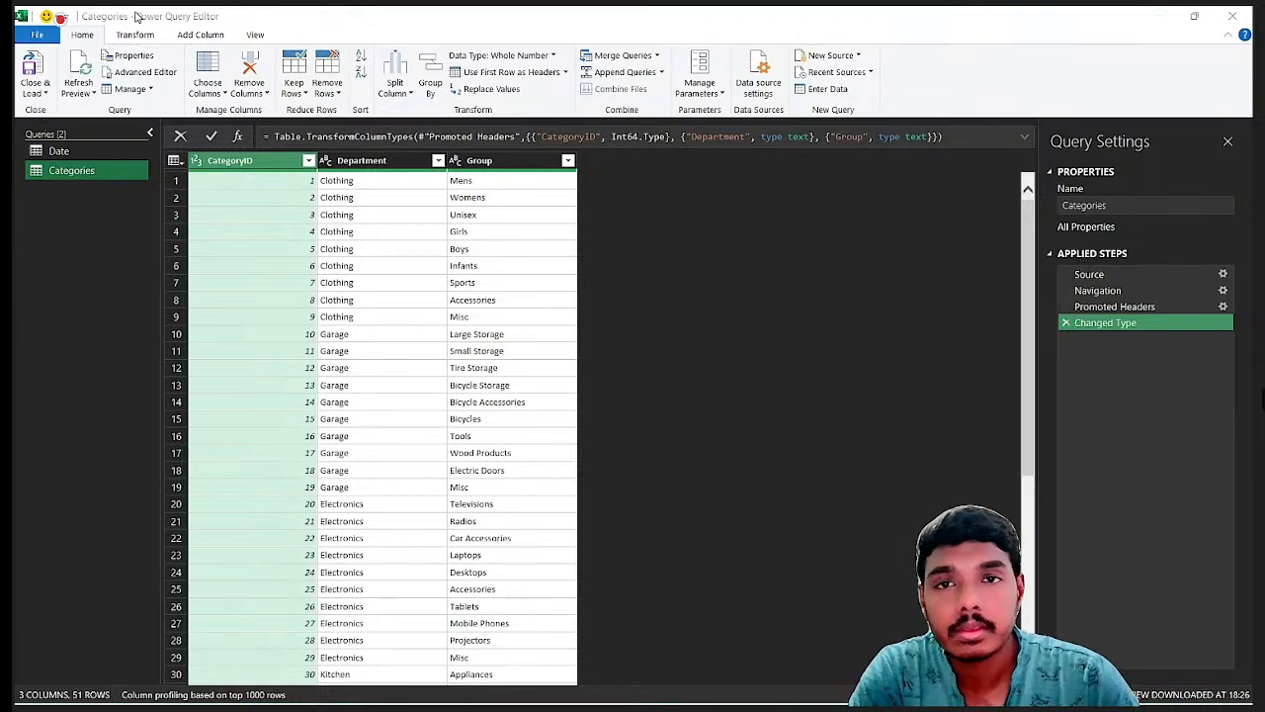
Step: Import Sheet1 of Retail Fixed Costs.xlsx from the 3.Store Details folder as a new query
left_click(859, 58)
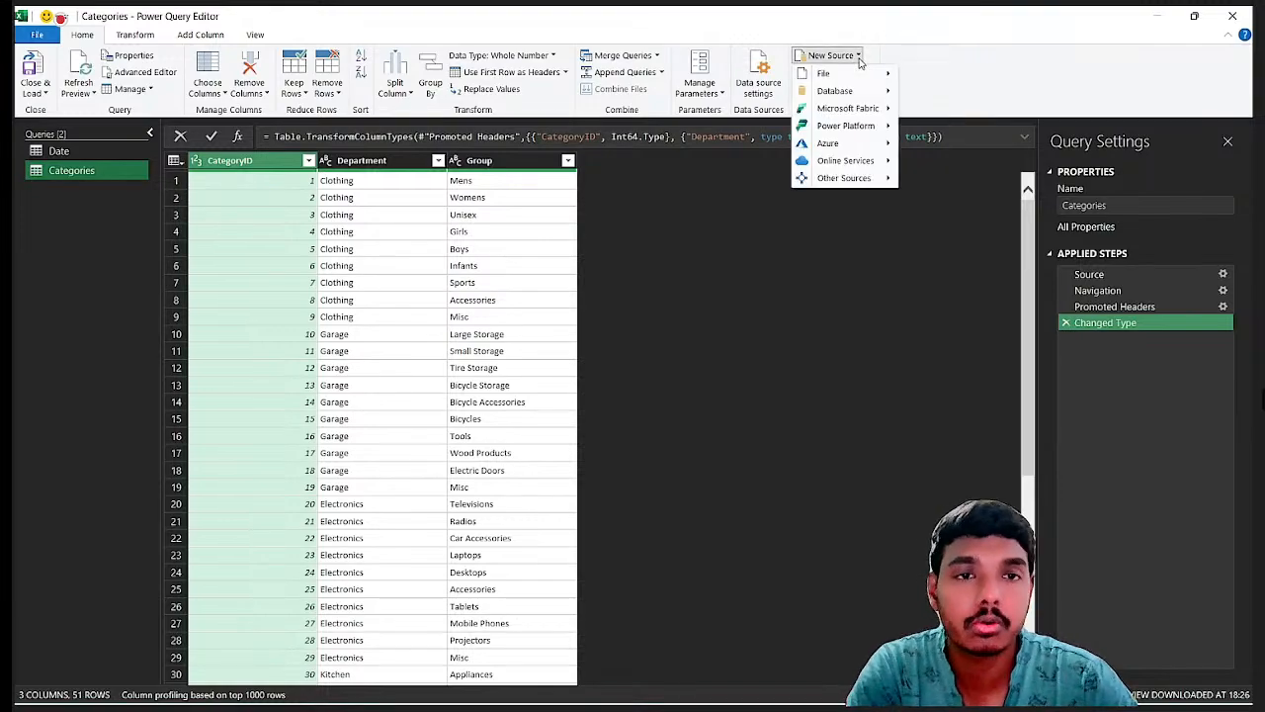
mouse_move(863, 78)
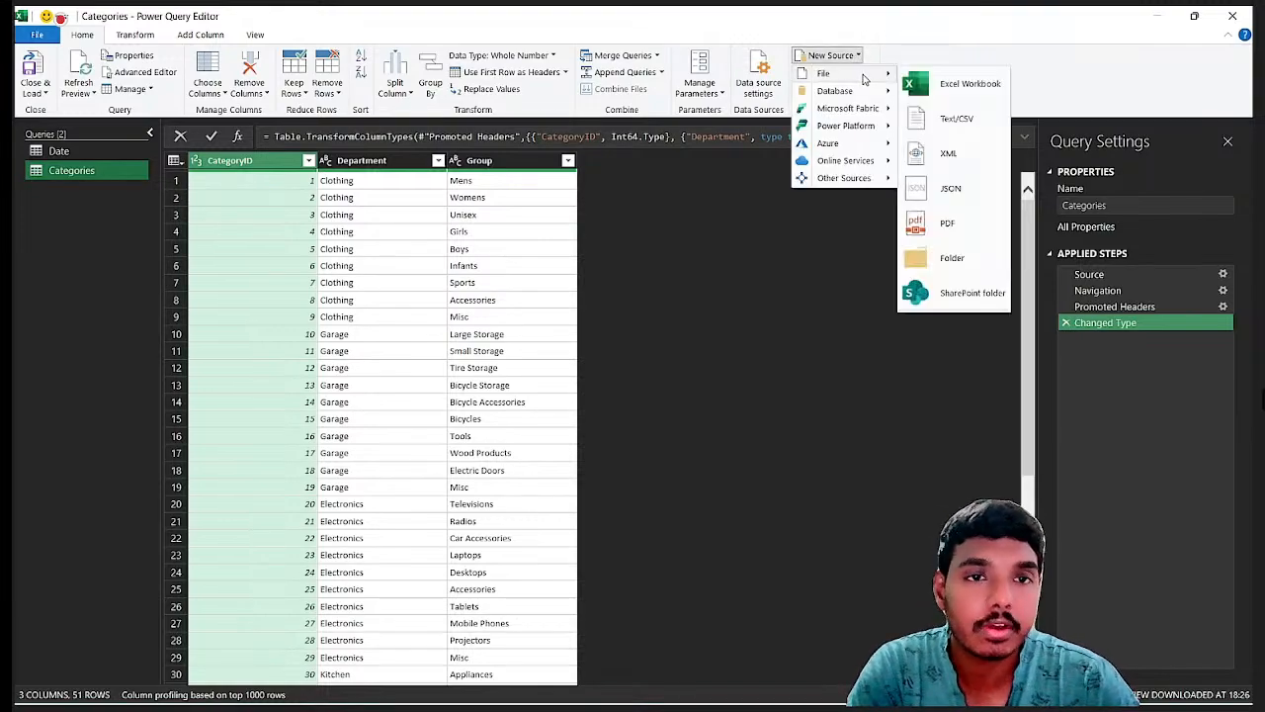
left_click(955, 80)
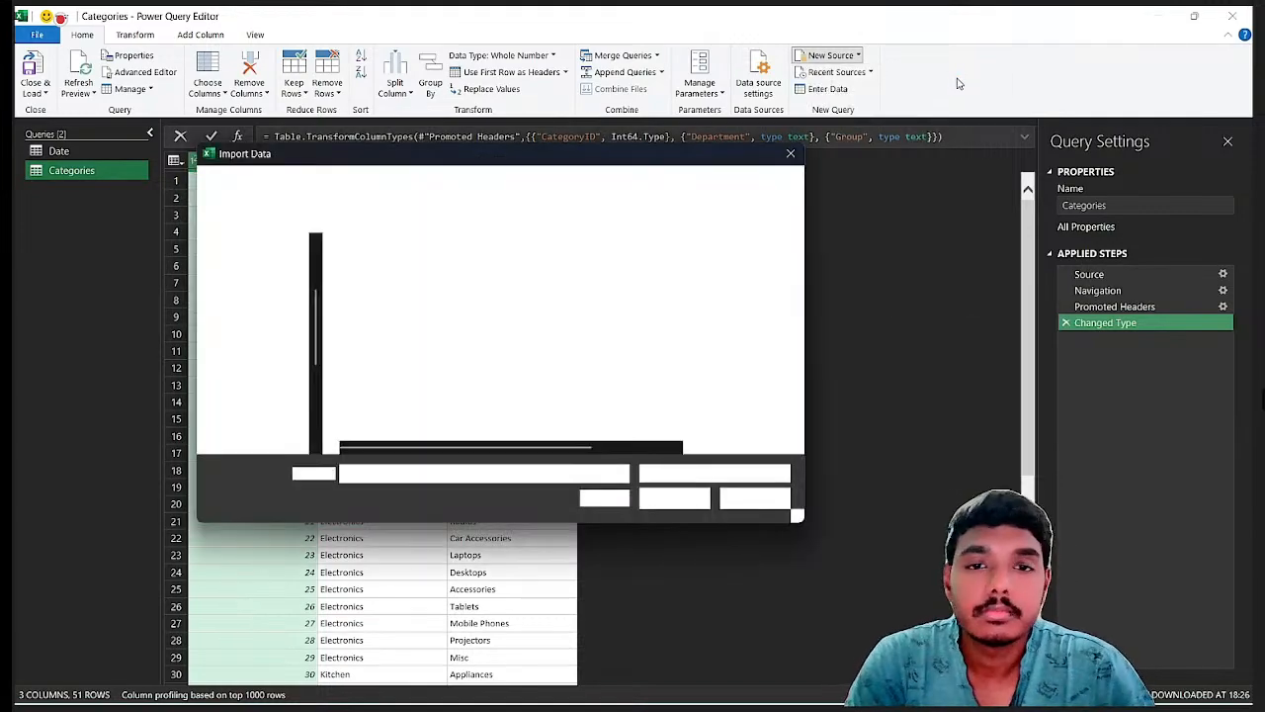
left_click(425, 316)
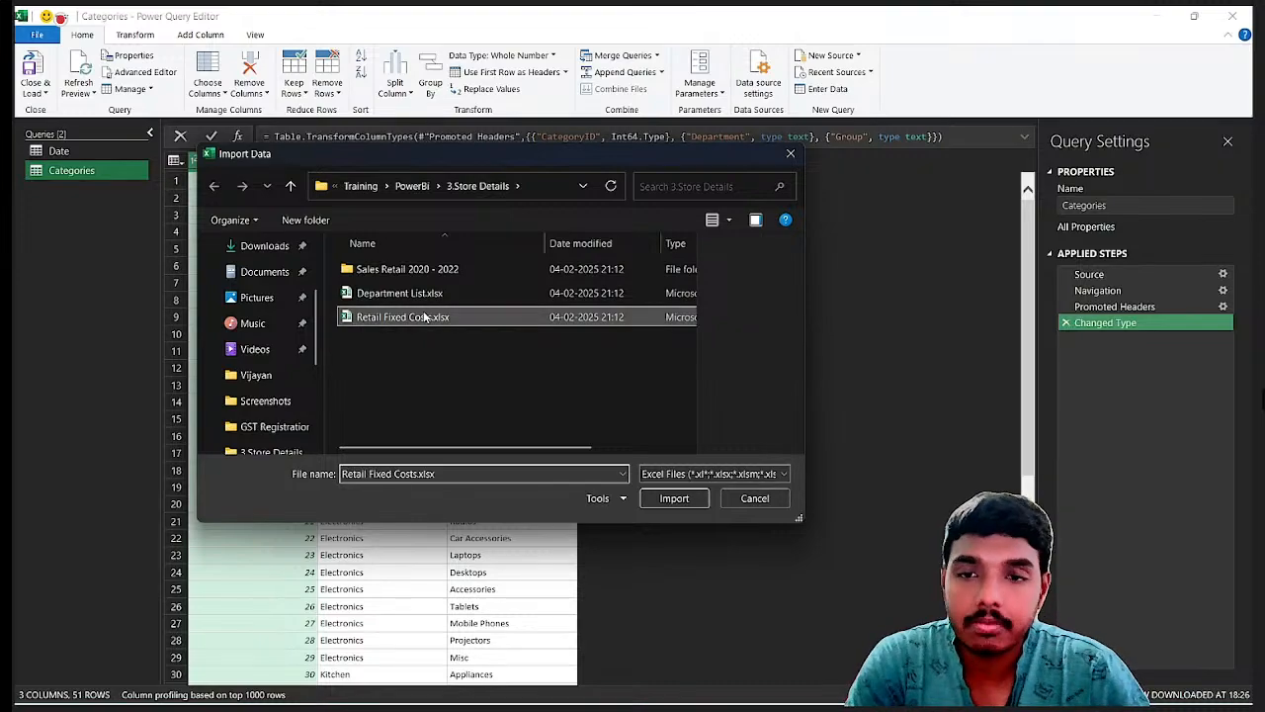
left_click(674, 499)
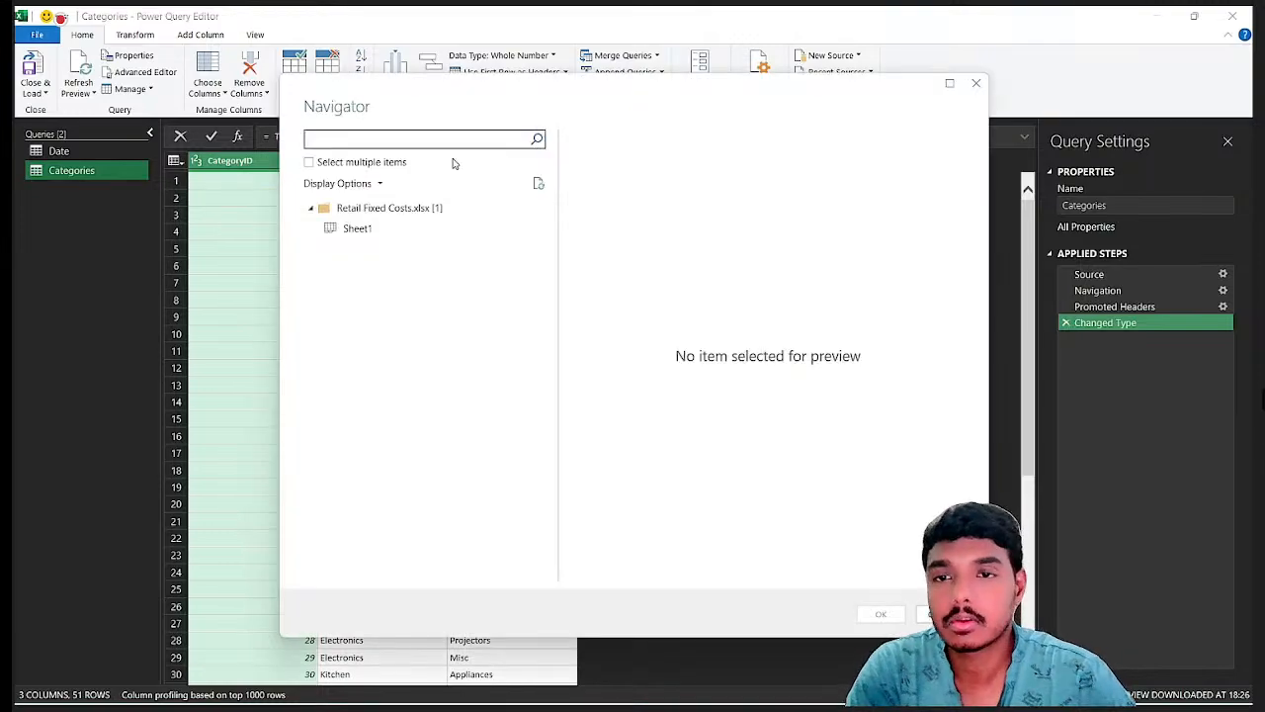
left_click(368, 229)
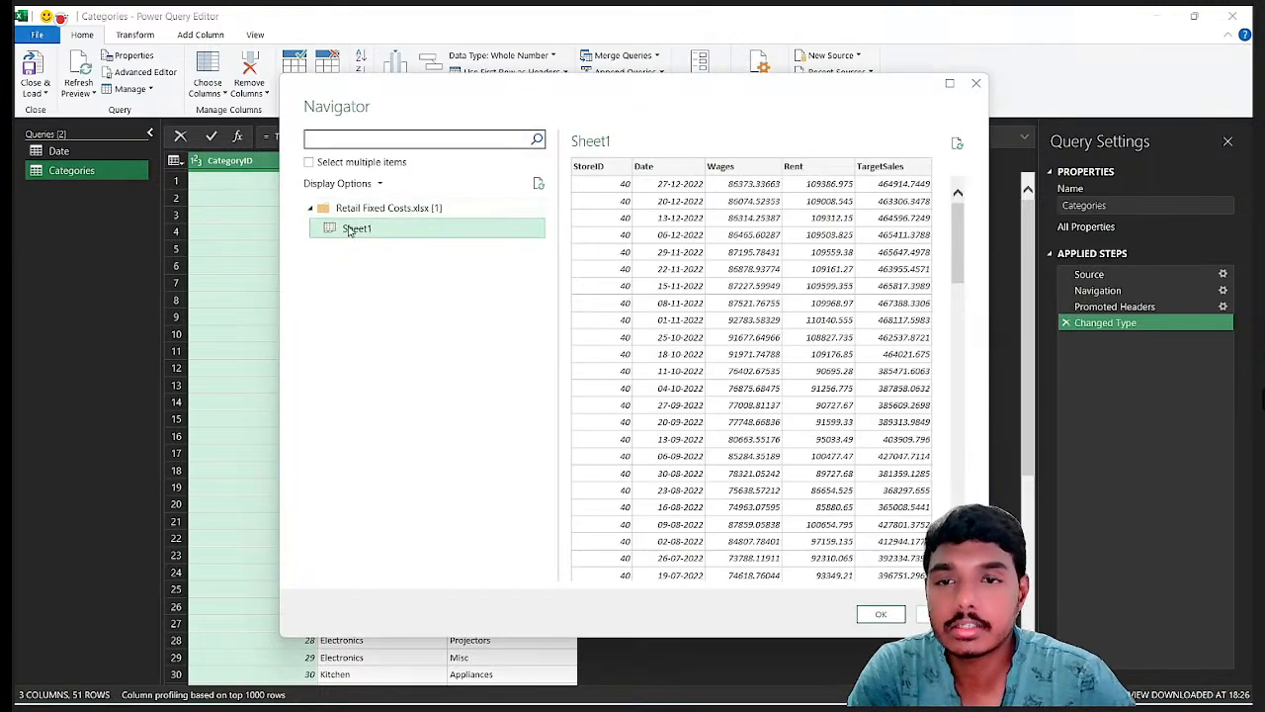
left_click(881, 614)
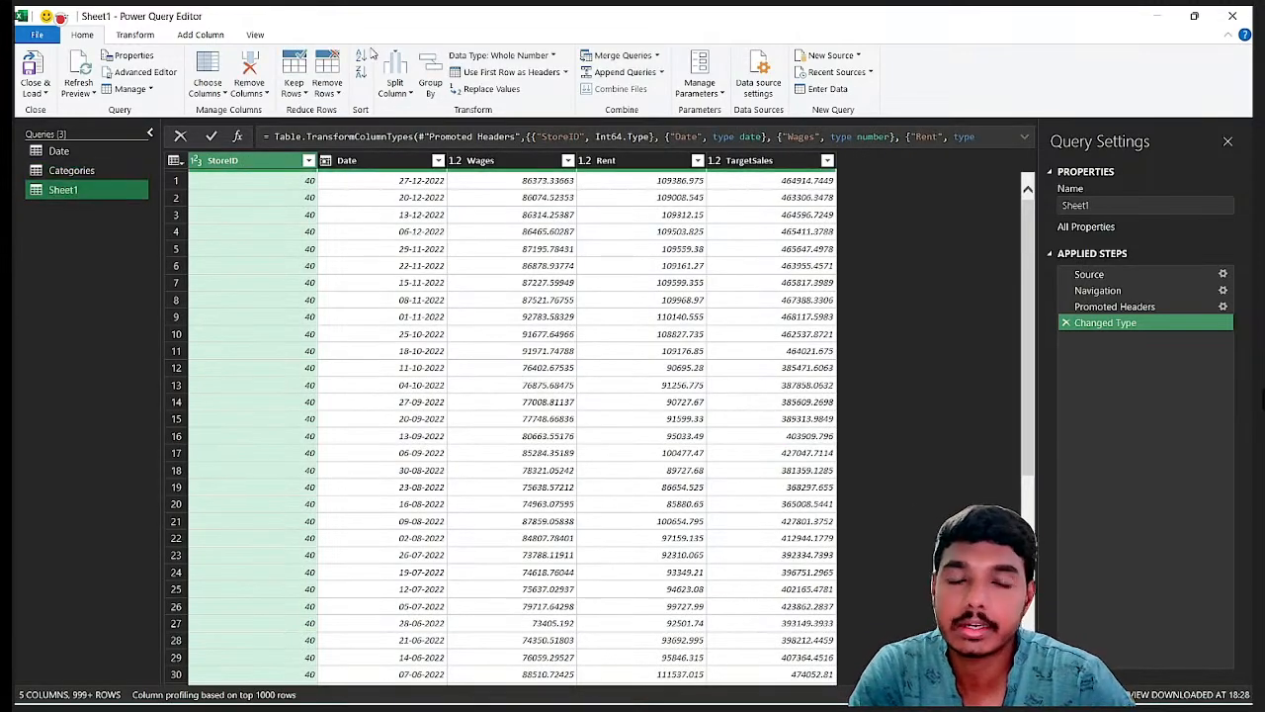
Step: Import Store Details.csv as a new query with the comma delimiter and default detection settings
left_click(831, 57)
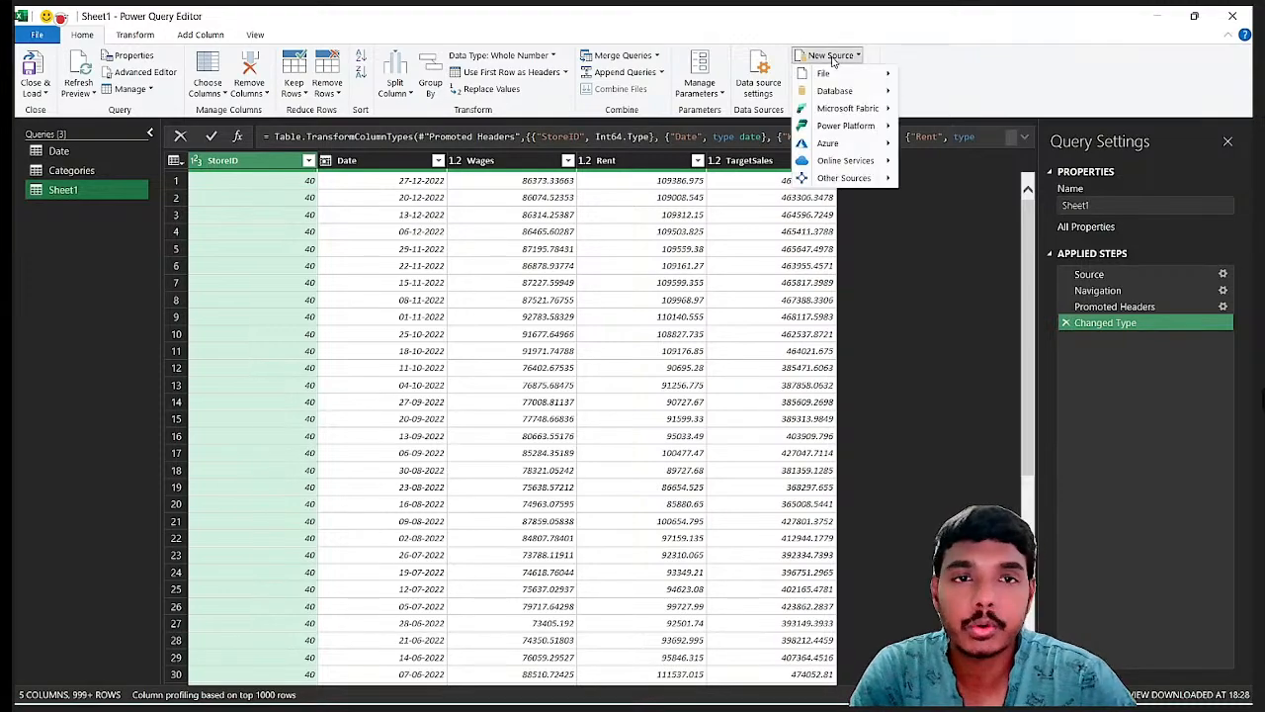
mouse_move(830, 74)
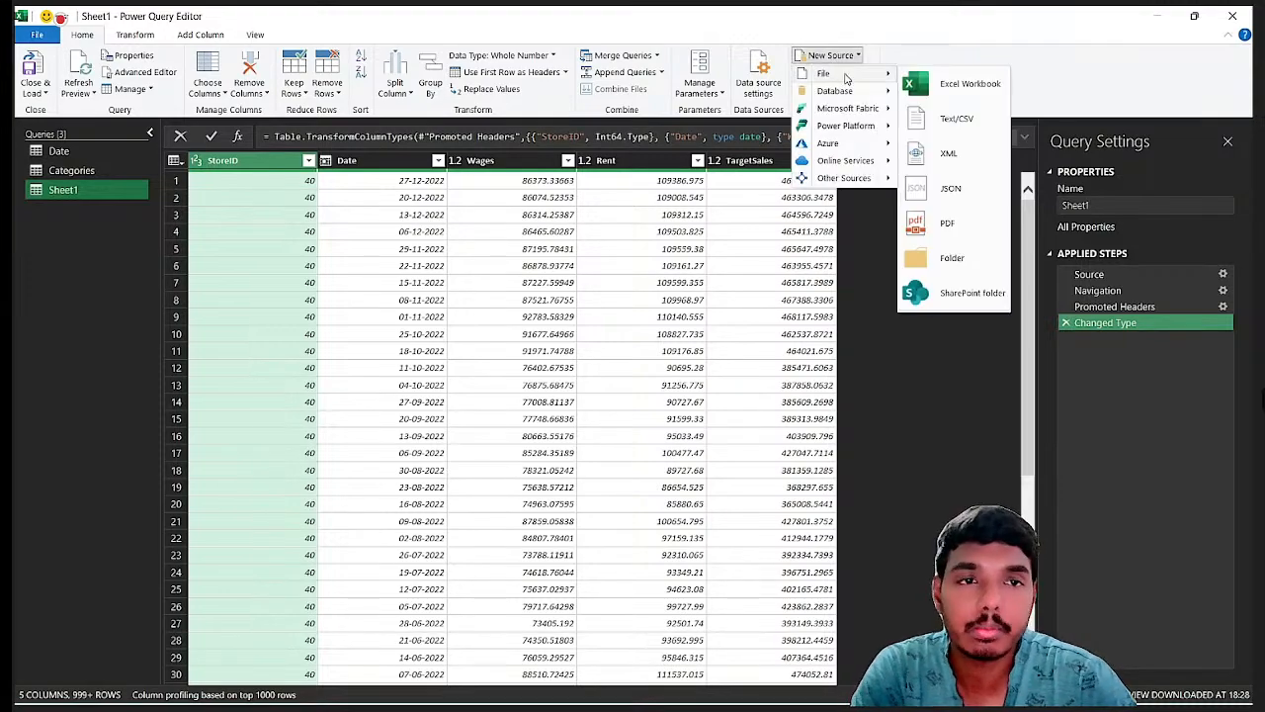
left_click(977, 119)
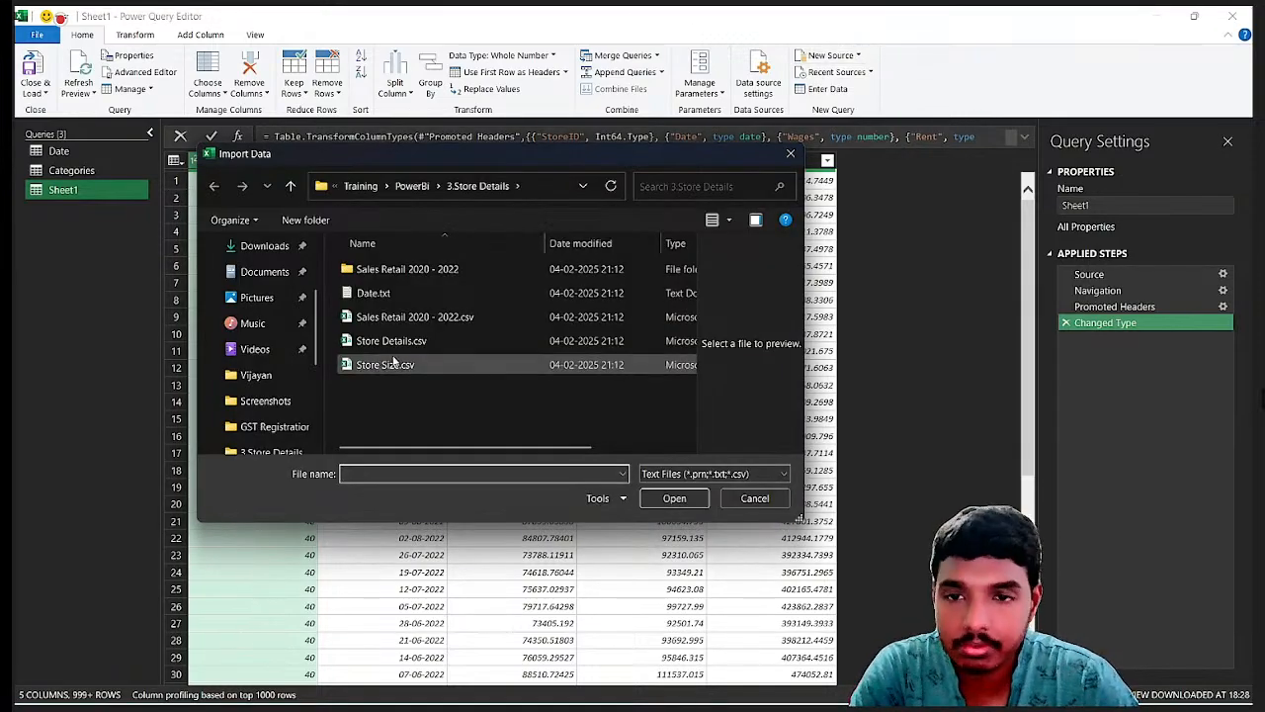
left_click(442, 344)
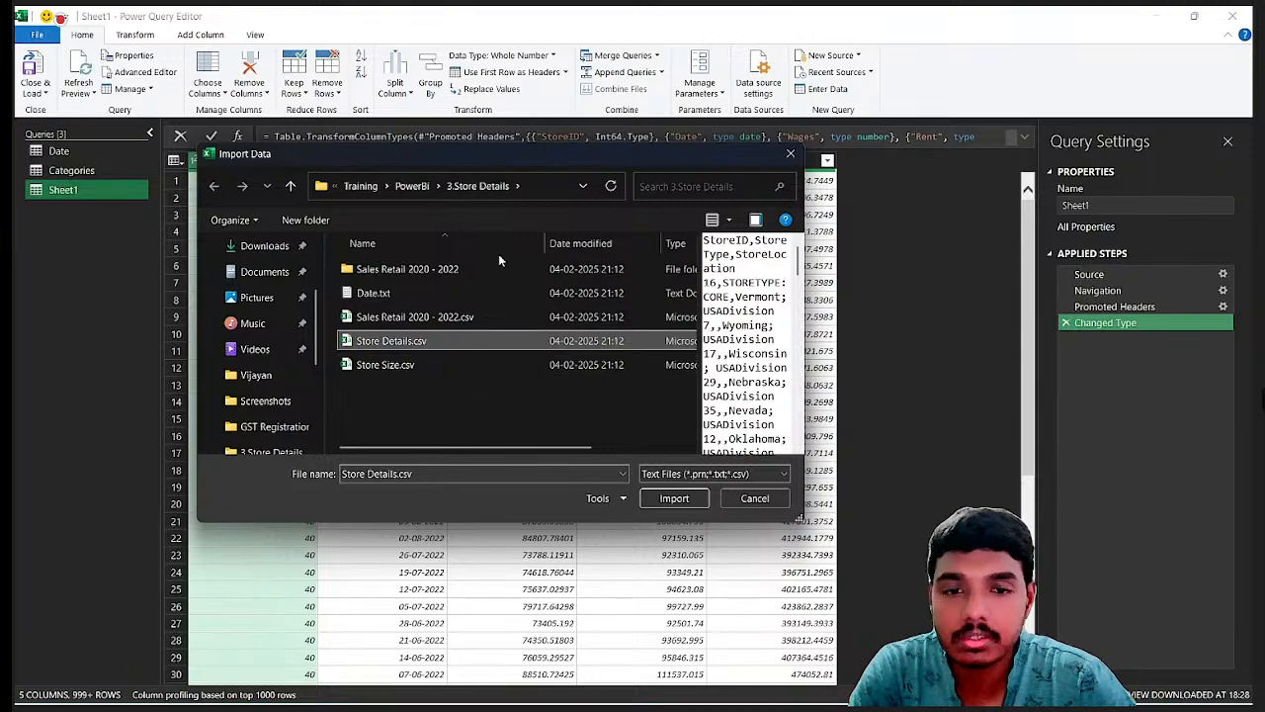
left_click(664, 498)
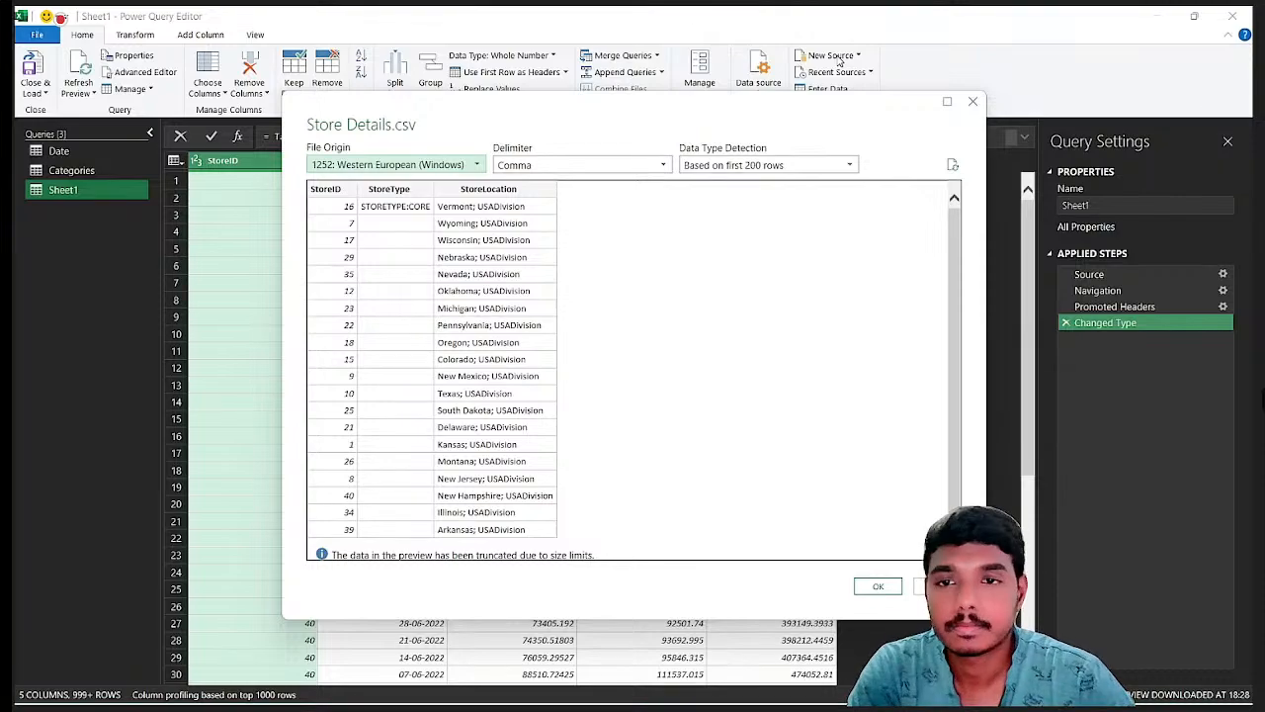
left_click(897, 591)
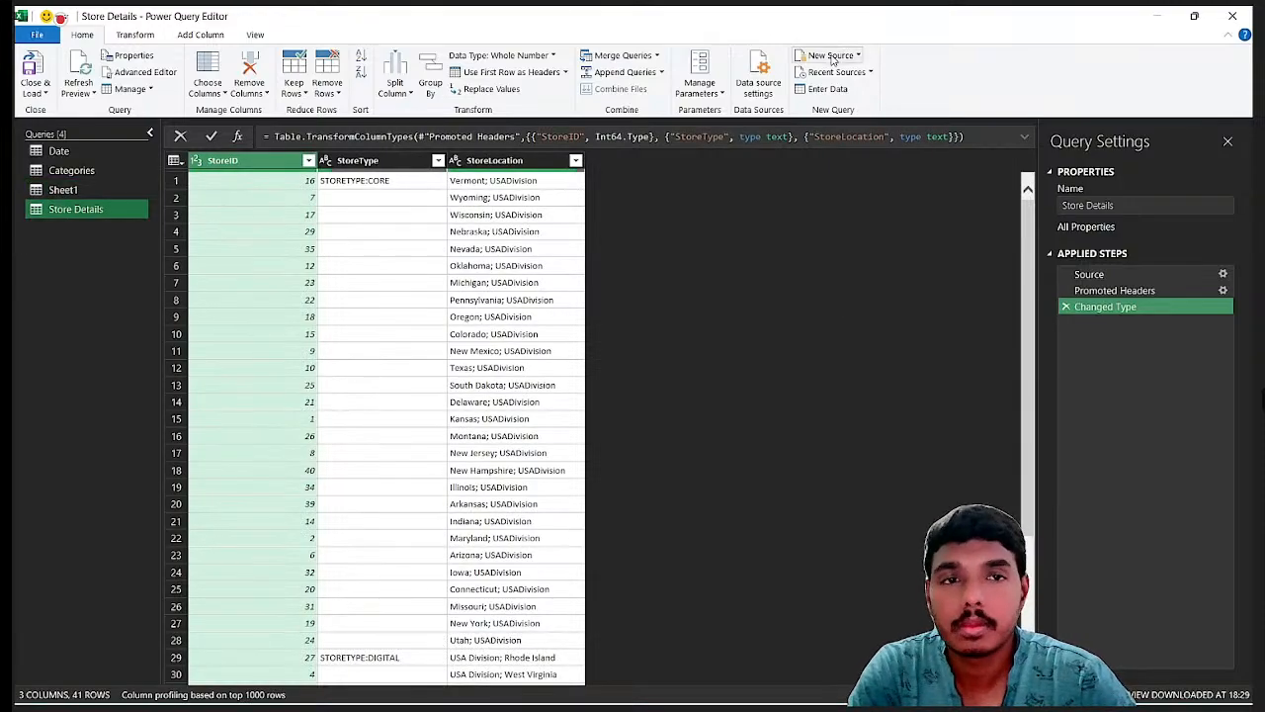
Step: Import Store Size.csv as another comma-delimited text source
left_click(831, 56)
mouse_move(841, 73)
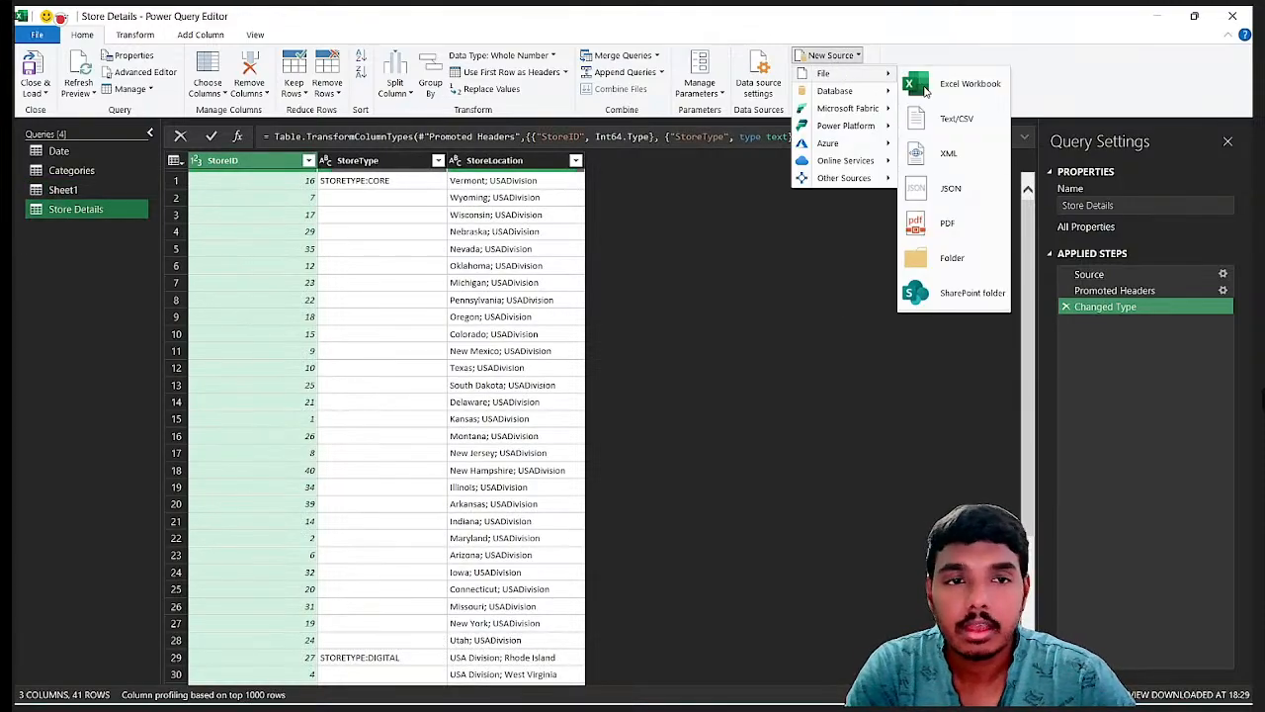
left_click(973, 119)
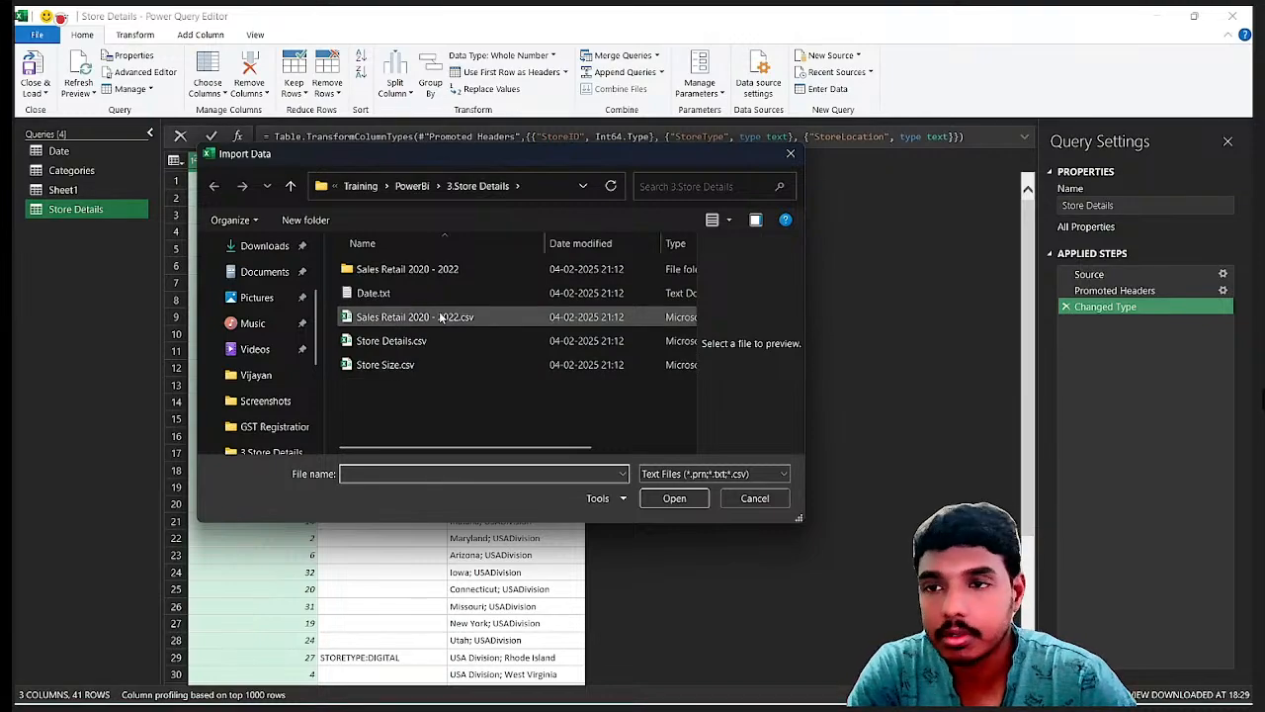
left_click(422, 365)
left_click(672, 498)
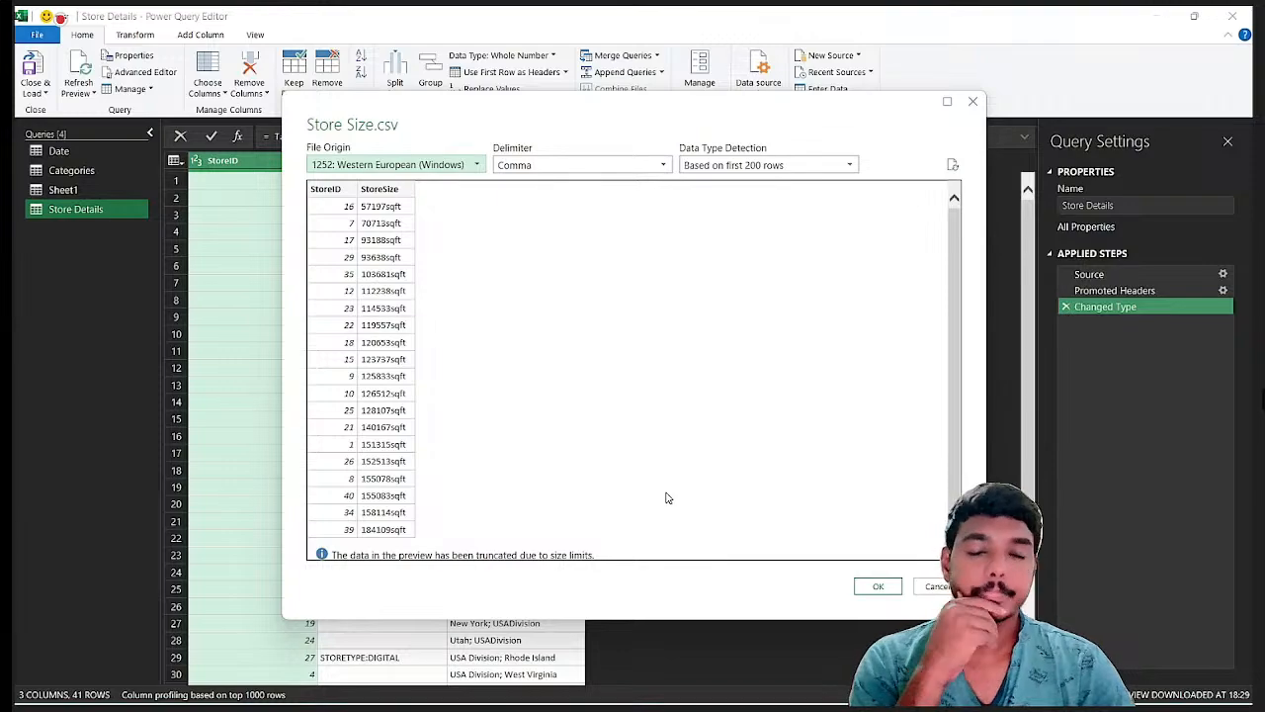
left_click(874, 587)
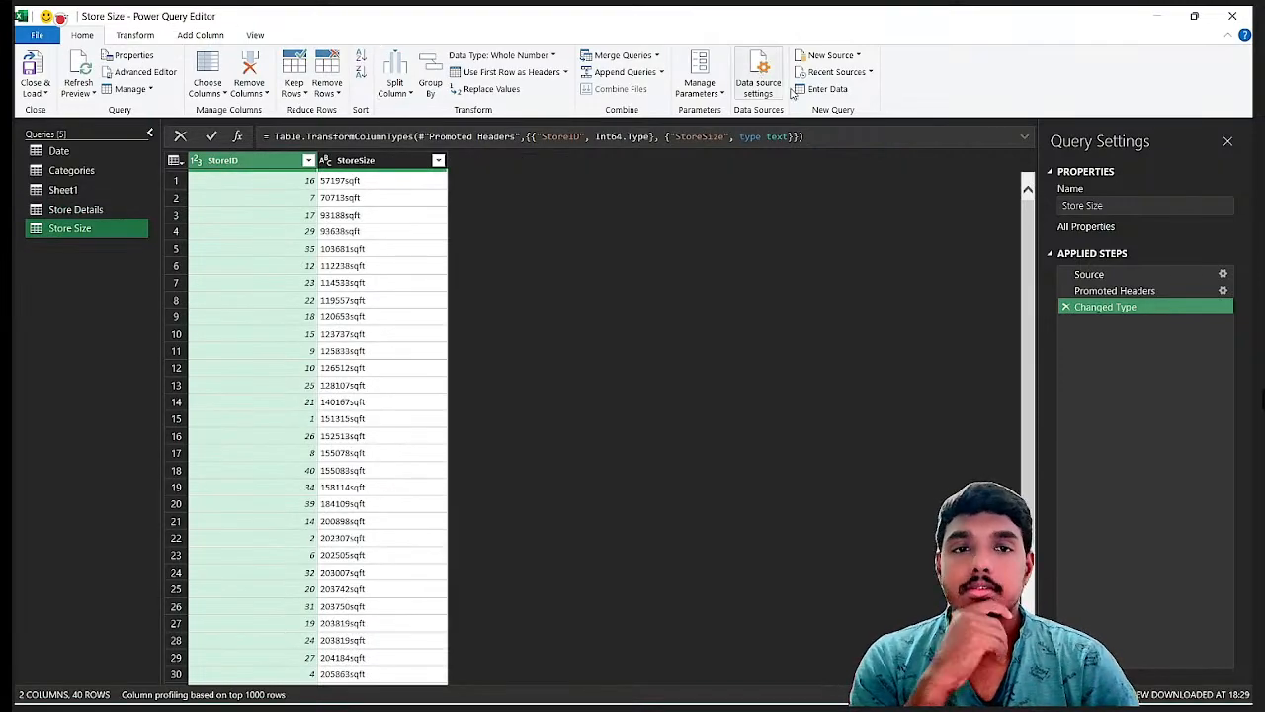
Step: Import the Sales Retail 2020 - 2022.csv file as a new comma-delimited query
left_click(828, 55)
mouse_move(845, 81)
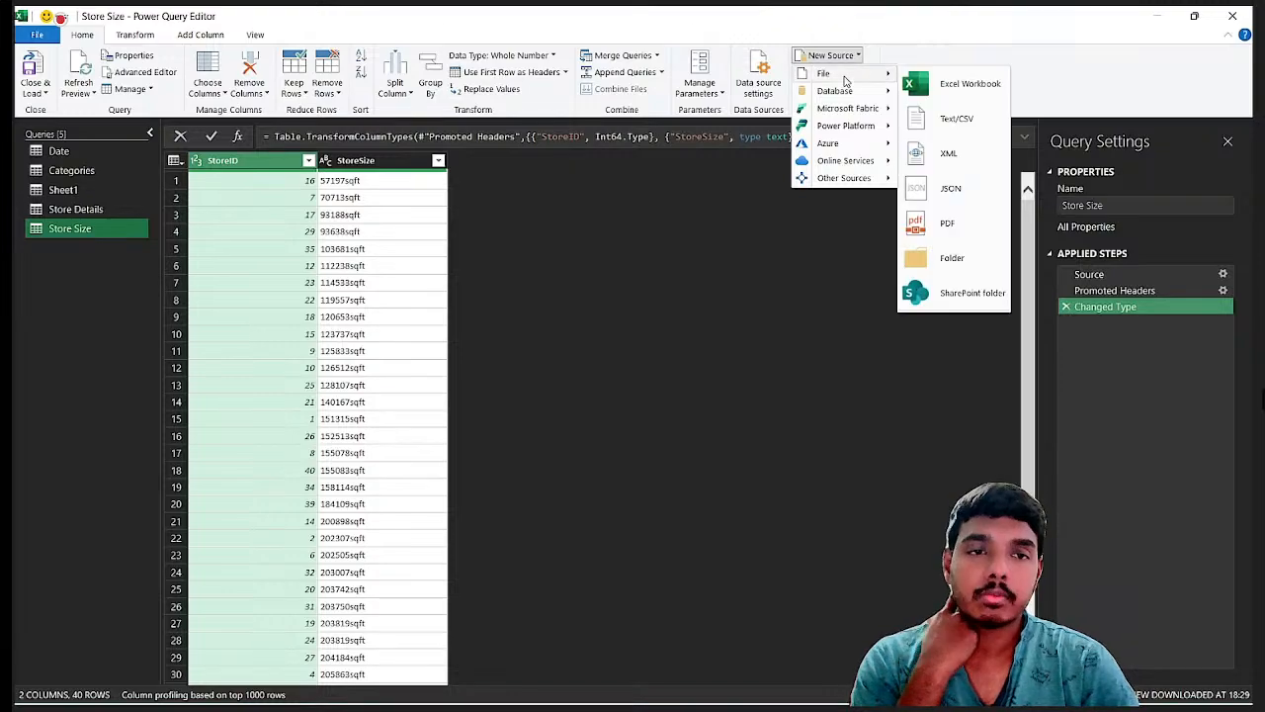
left_click(967, 119)
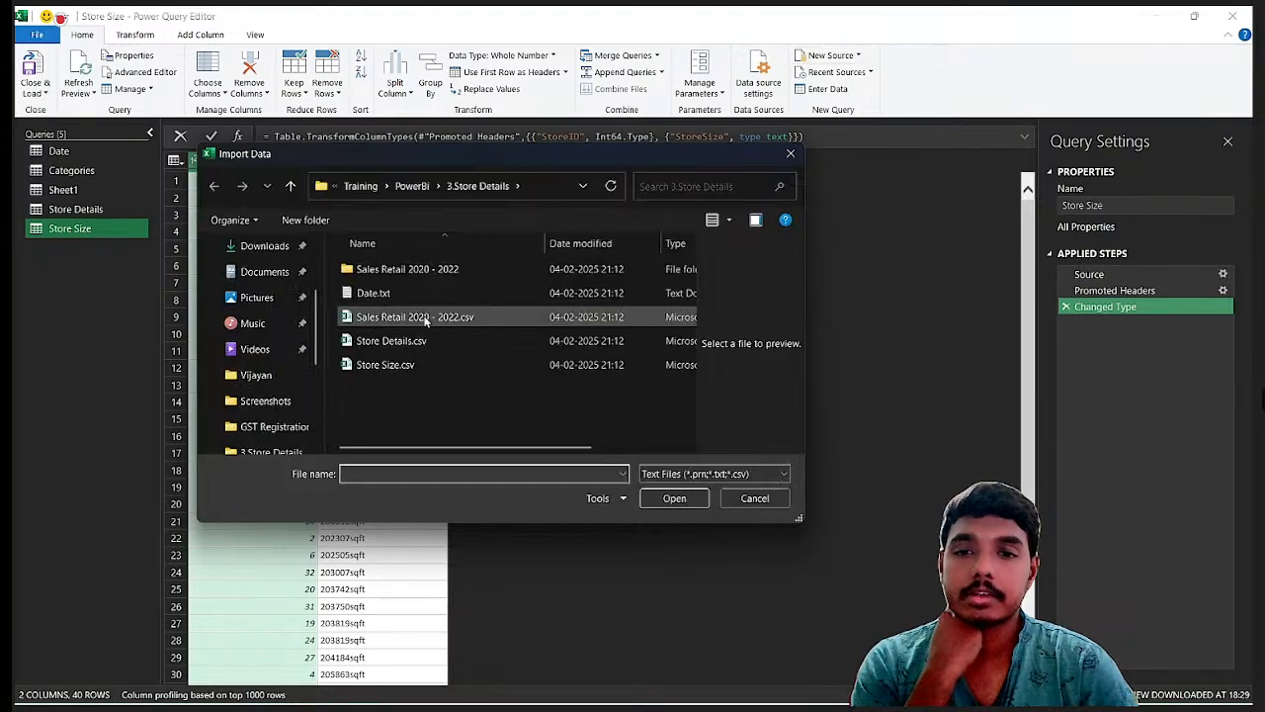
left_click(426, 318)
left_click(670, 500)
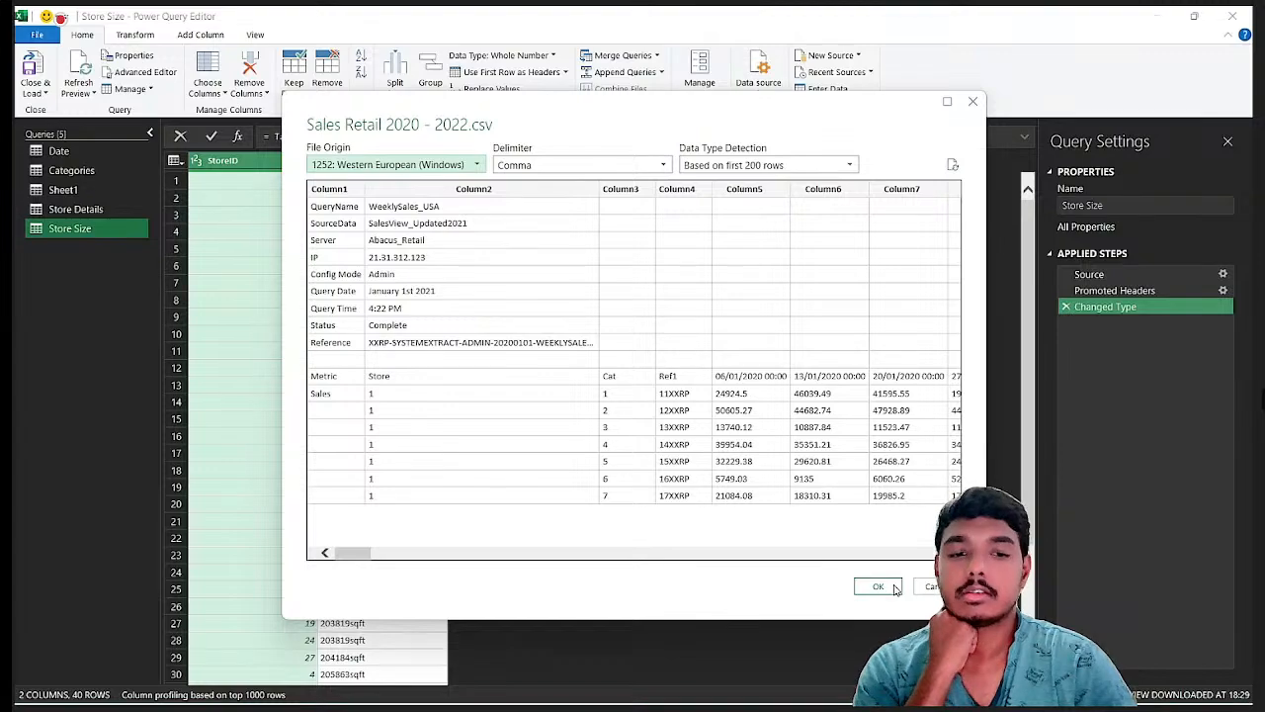
left_click(878, 587)
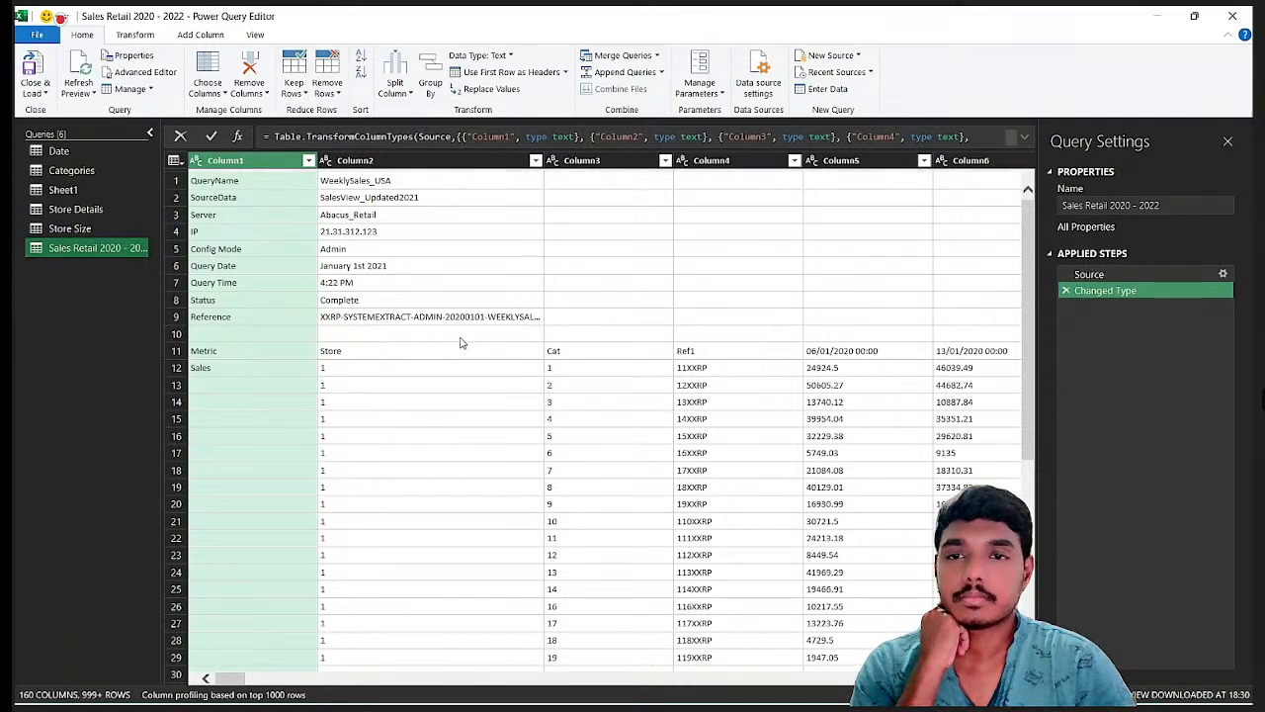
Step: Rename Column1 of the Date query to Date
left_click(66, 154)
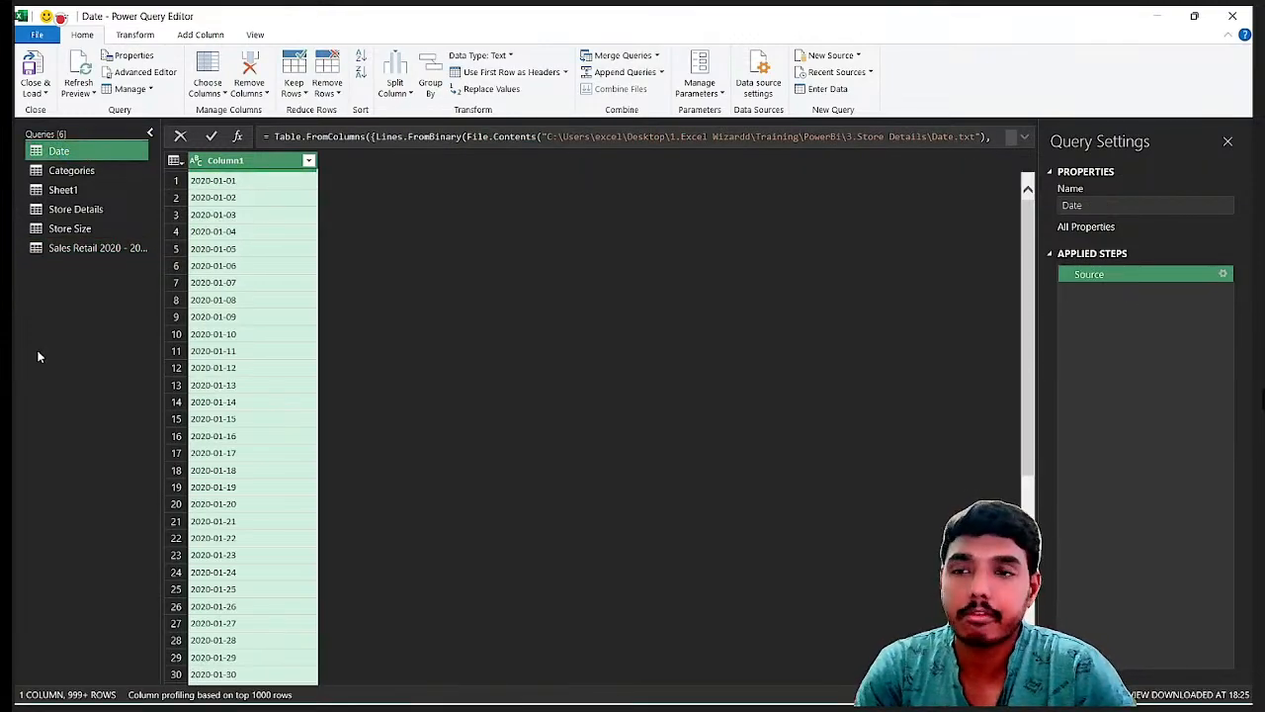
left_click(77, 170)
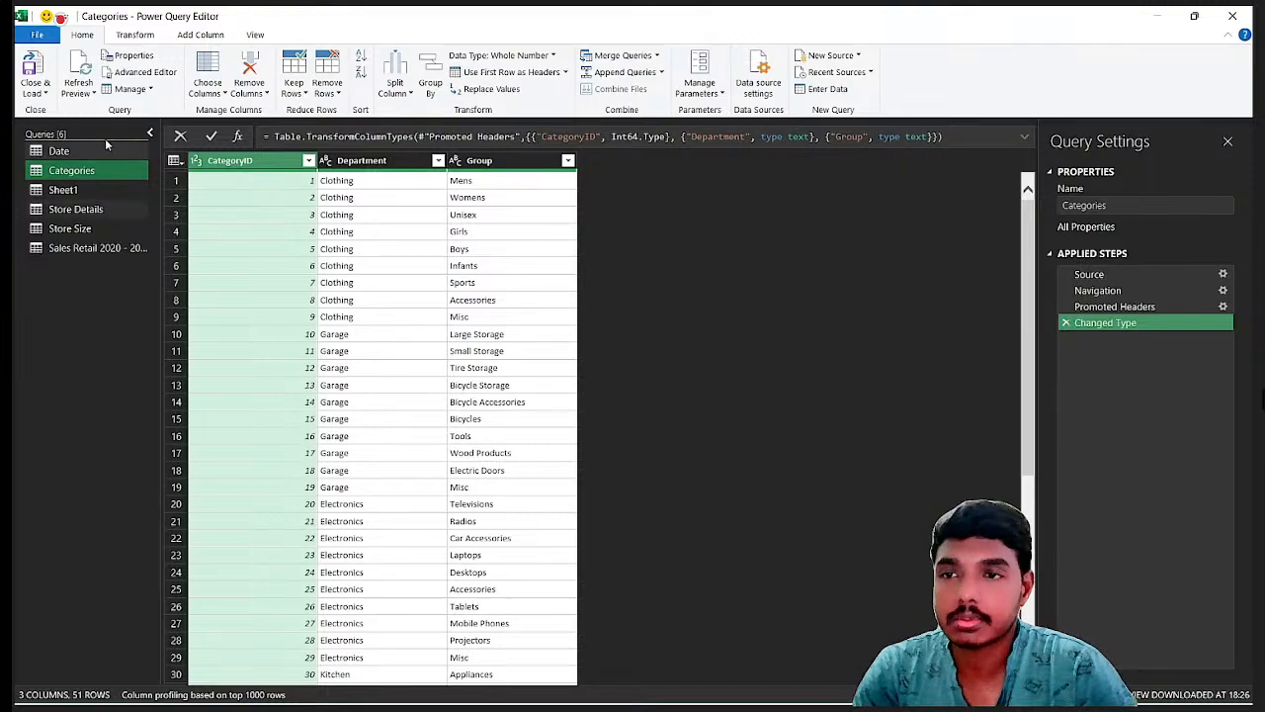
left_click(104, 152)
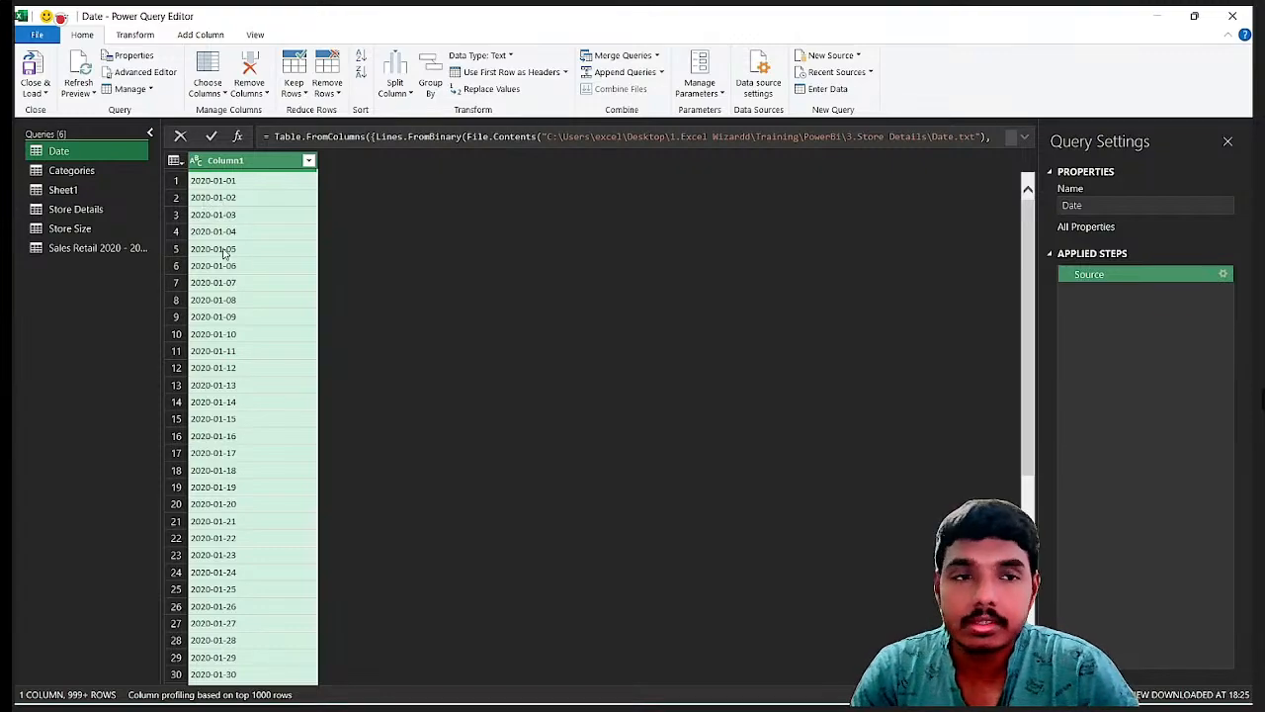
double_click(256, 160)
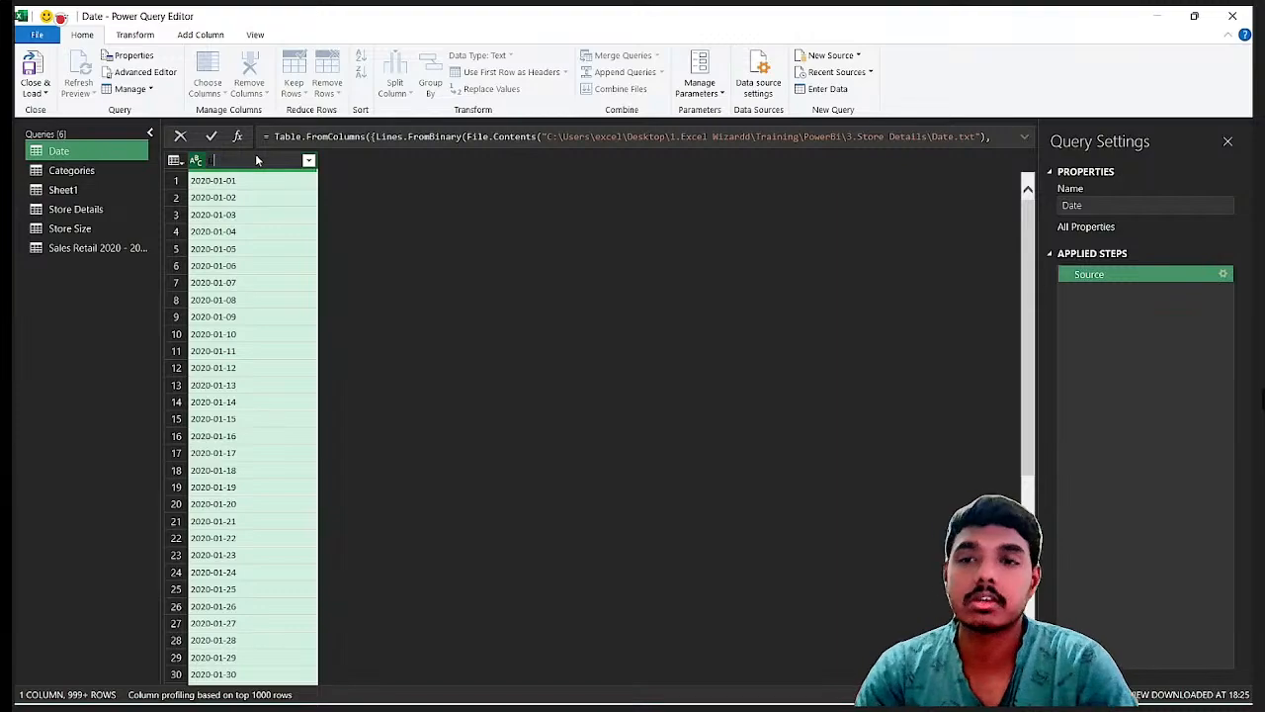
key("Return")
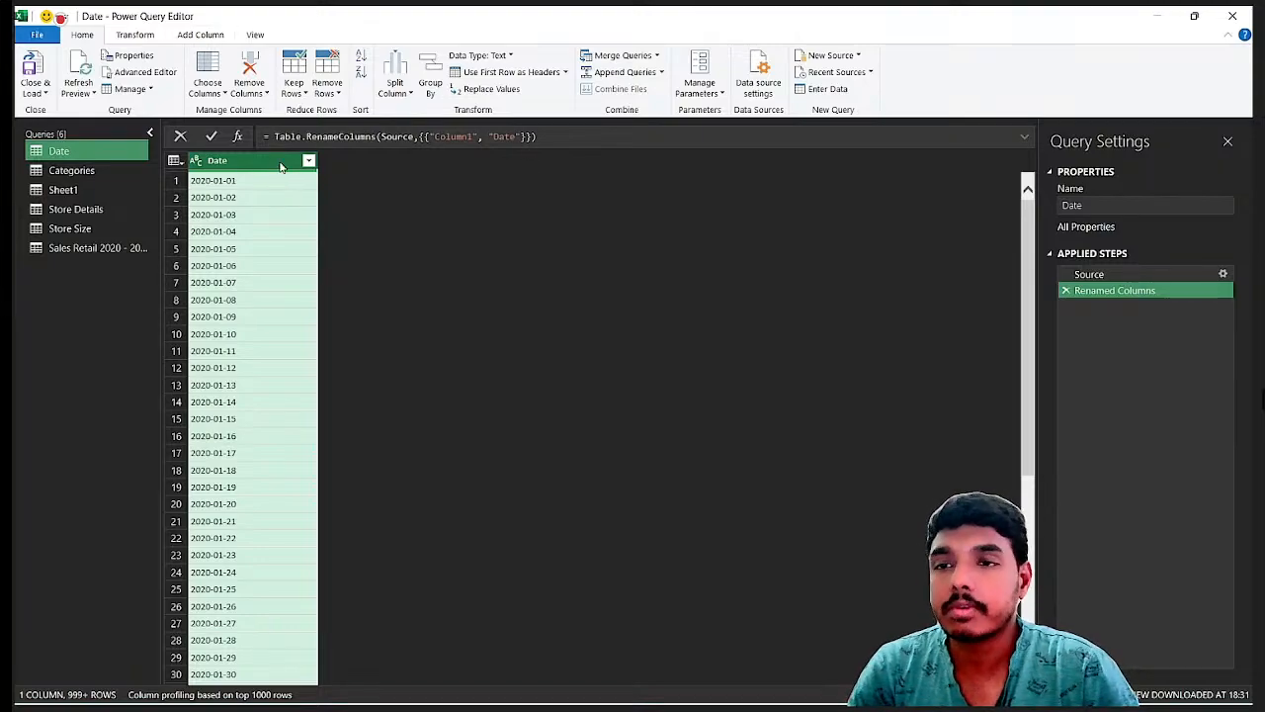
Step: Change the data type of the Date query's column from text to Date
right_click(273, 166)
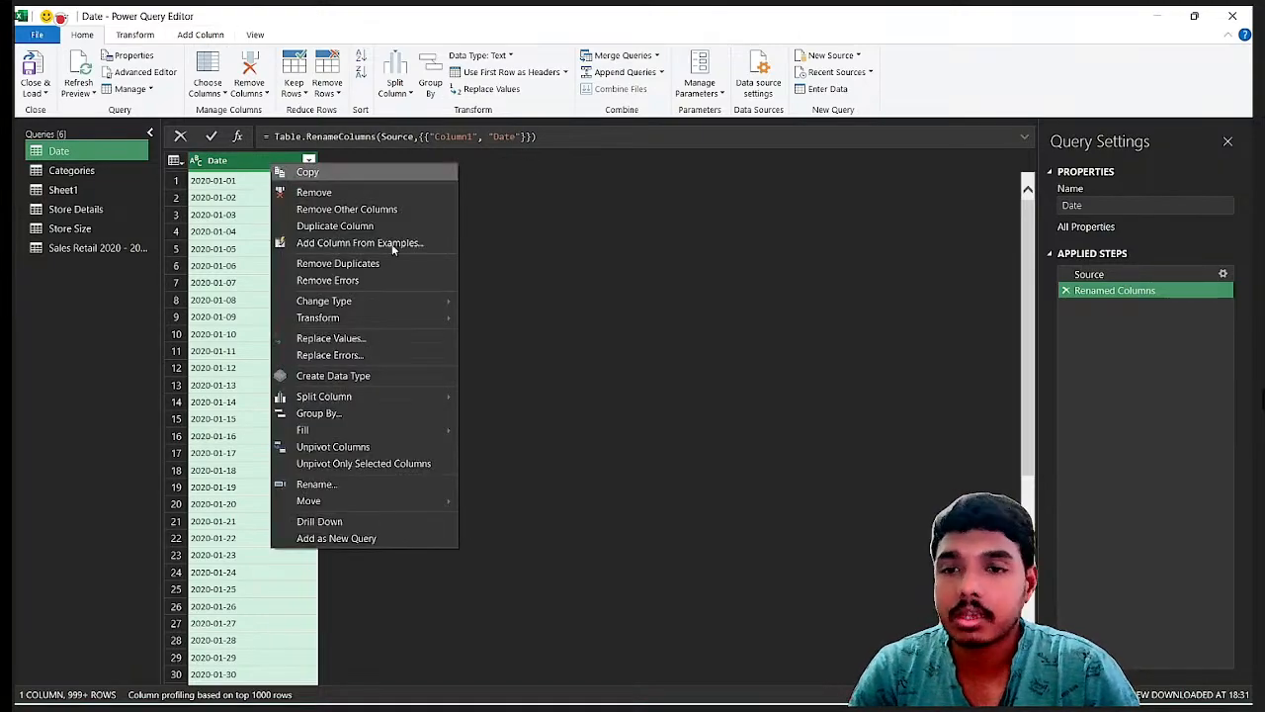
mouse_move(376, 302)
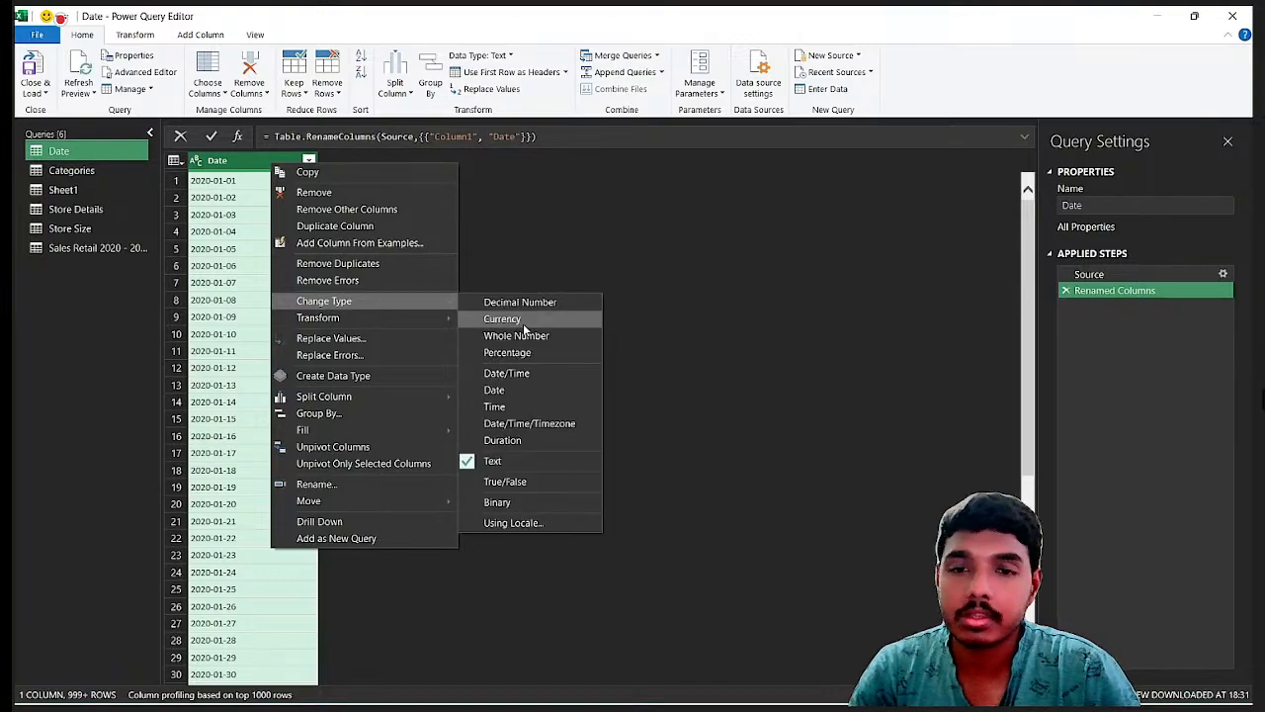
left_click(513, 390)
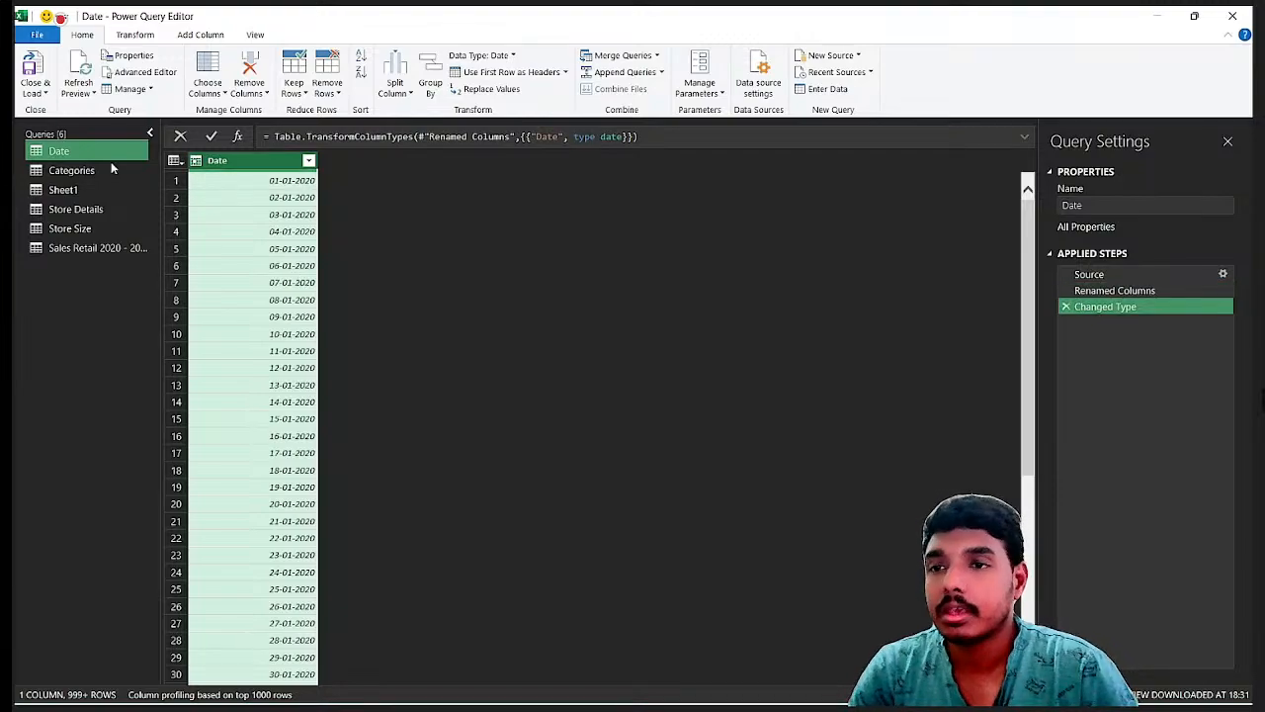
Step: Remove duplicate rows from the Categories query based on the CategoryID column
left_click(107, 172)
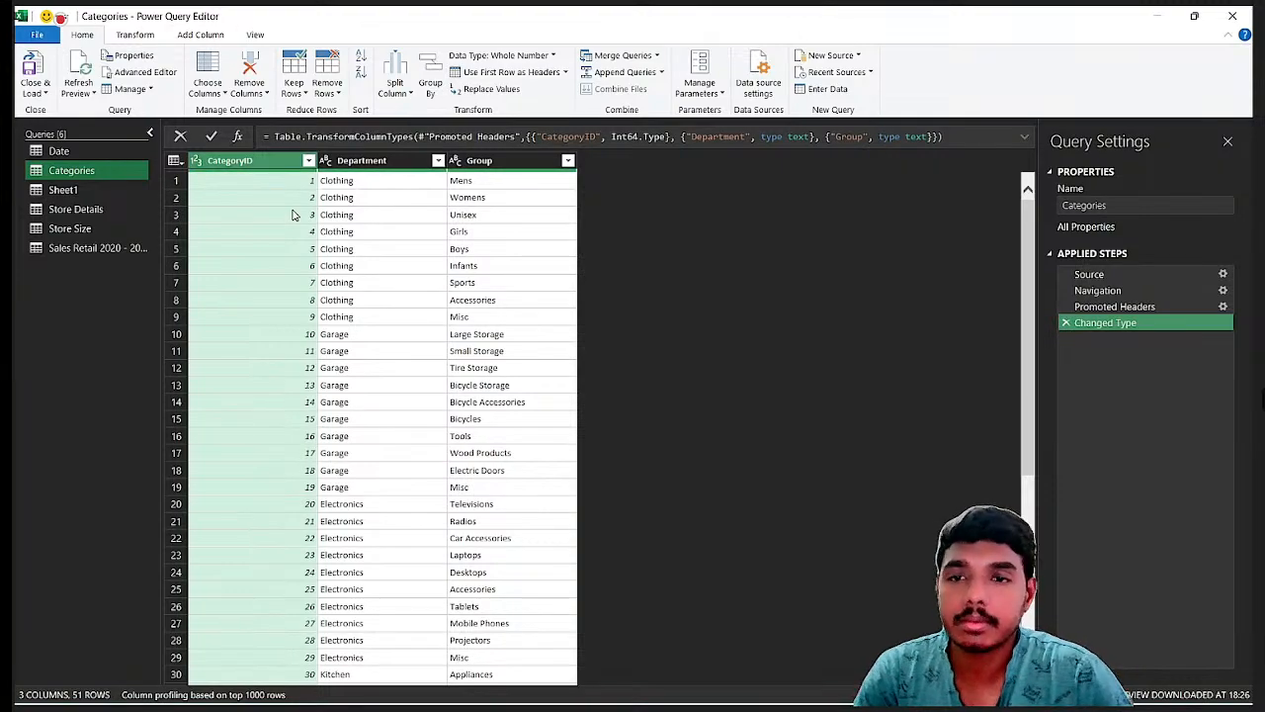
scroll(290, 323, "down", 7)
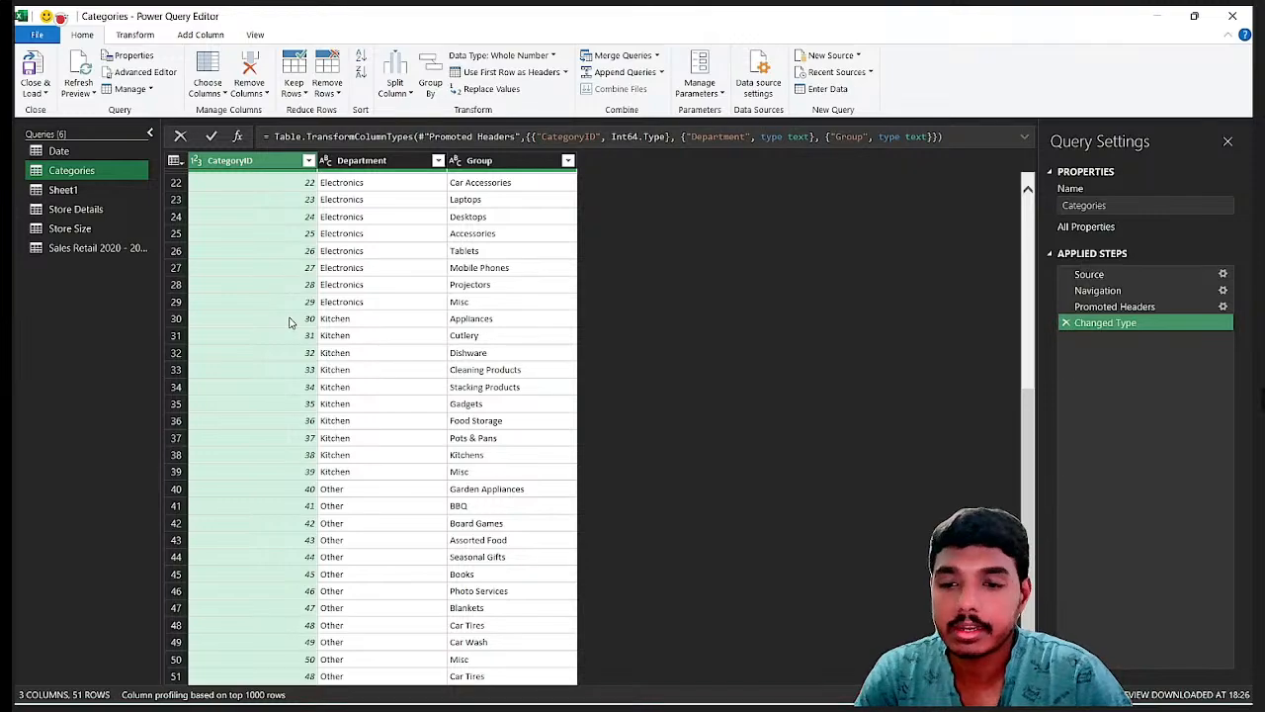
scroll(289, 323, "up", 7)
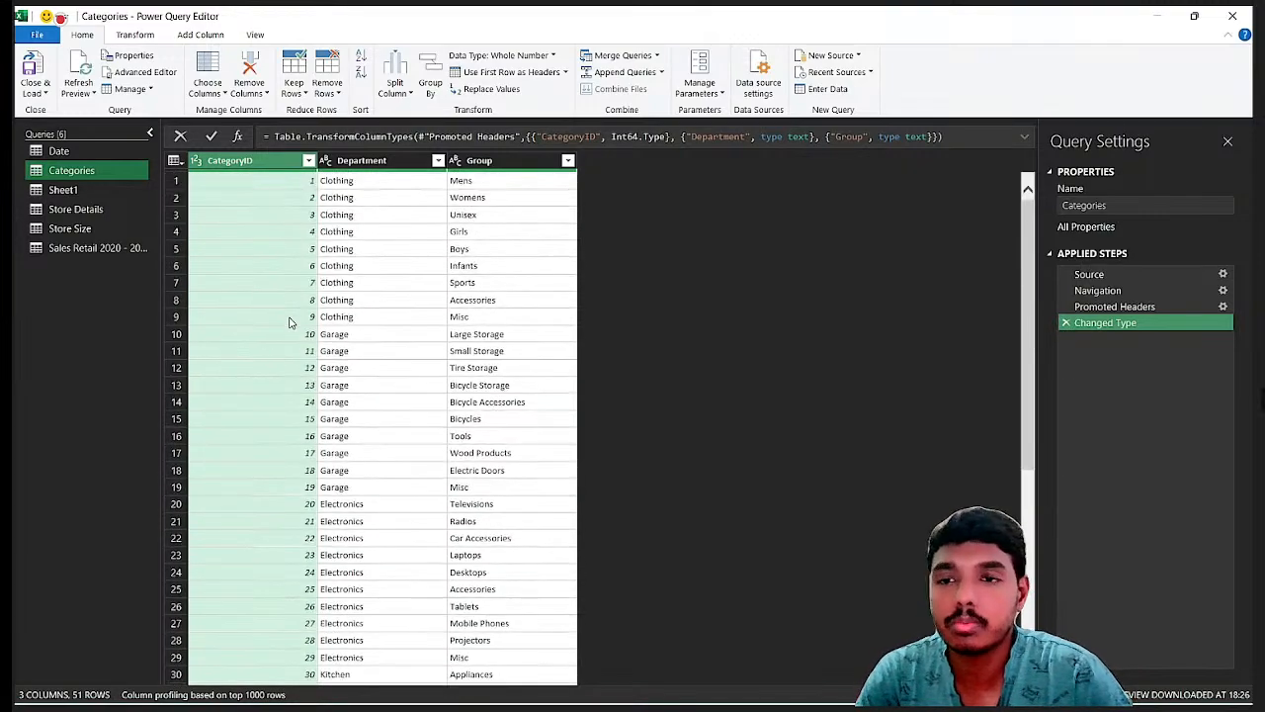
scroll(289, 323, "down", 7)
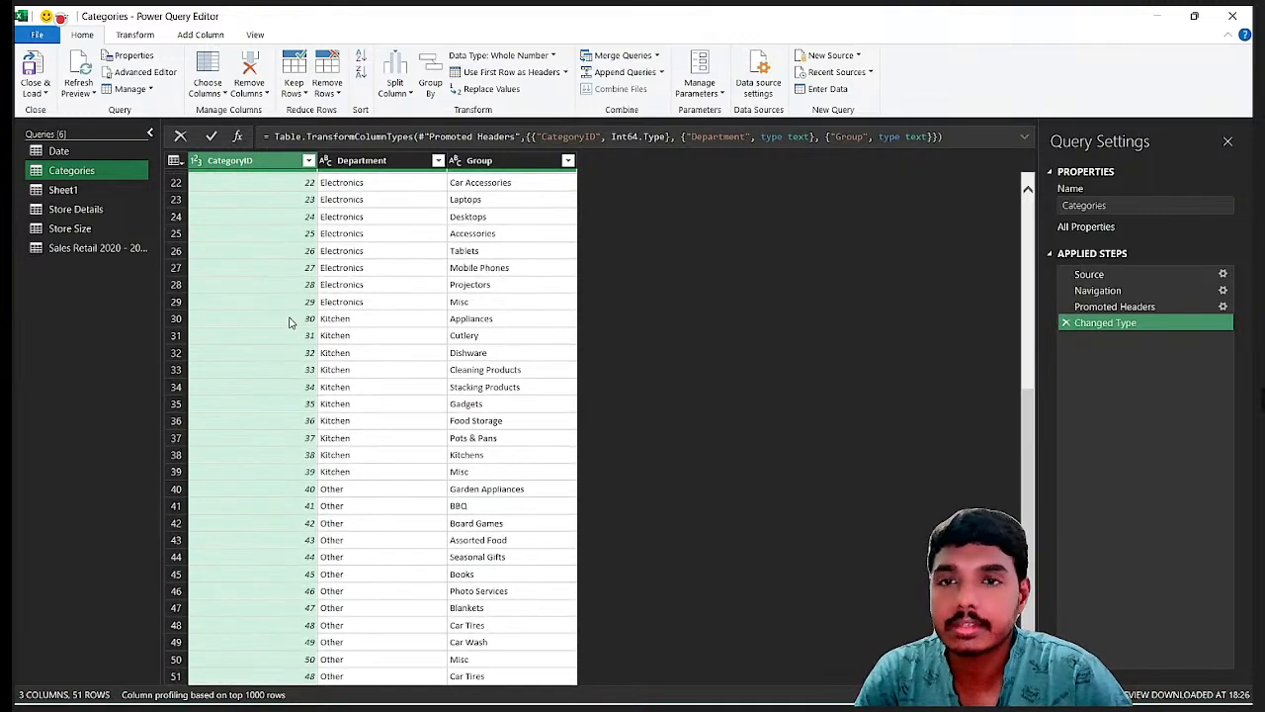
scroll(290, 322, "up", 7)
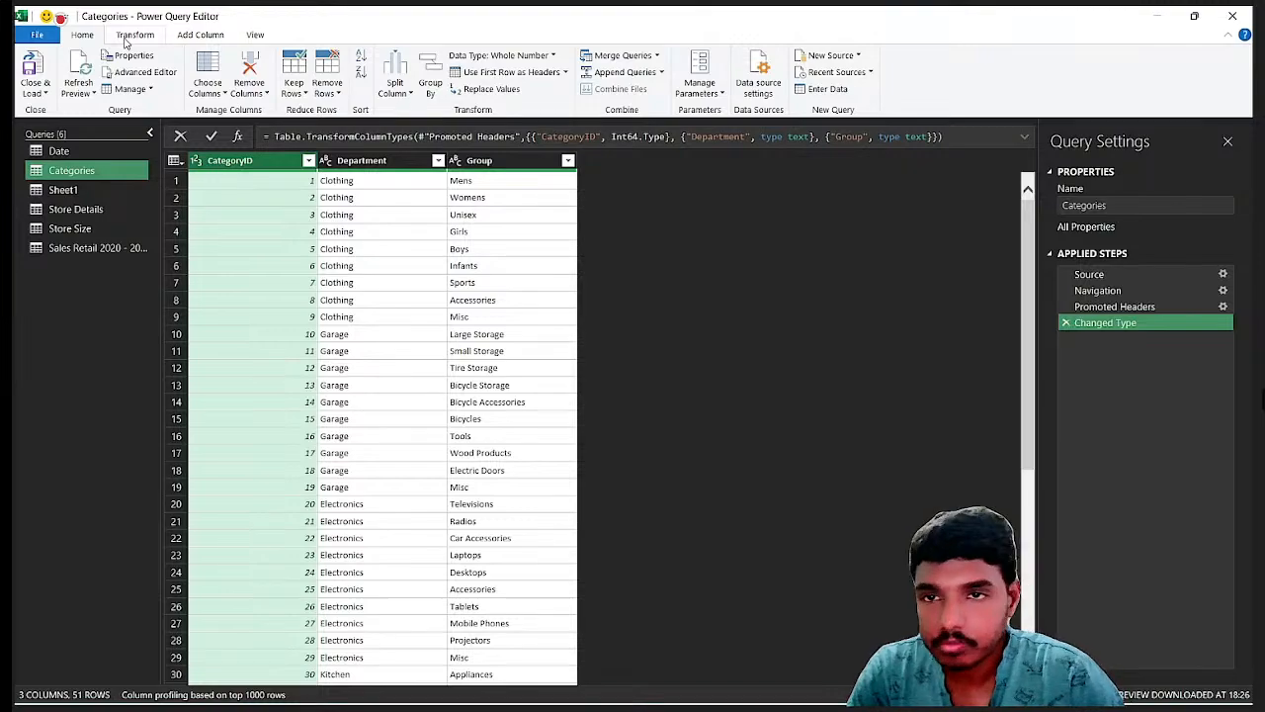
left_click(327, 87)
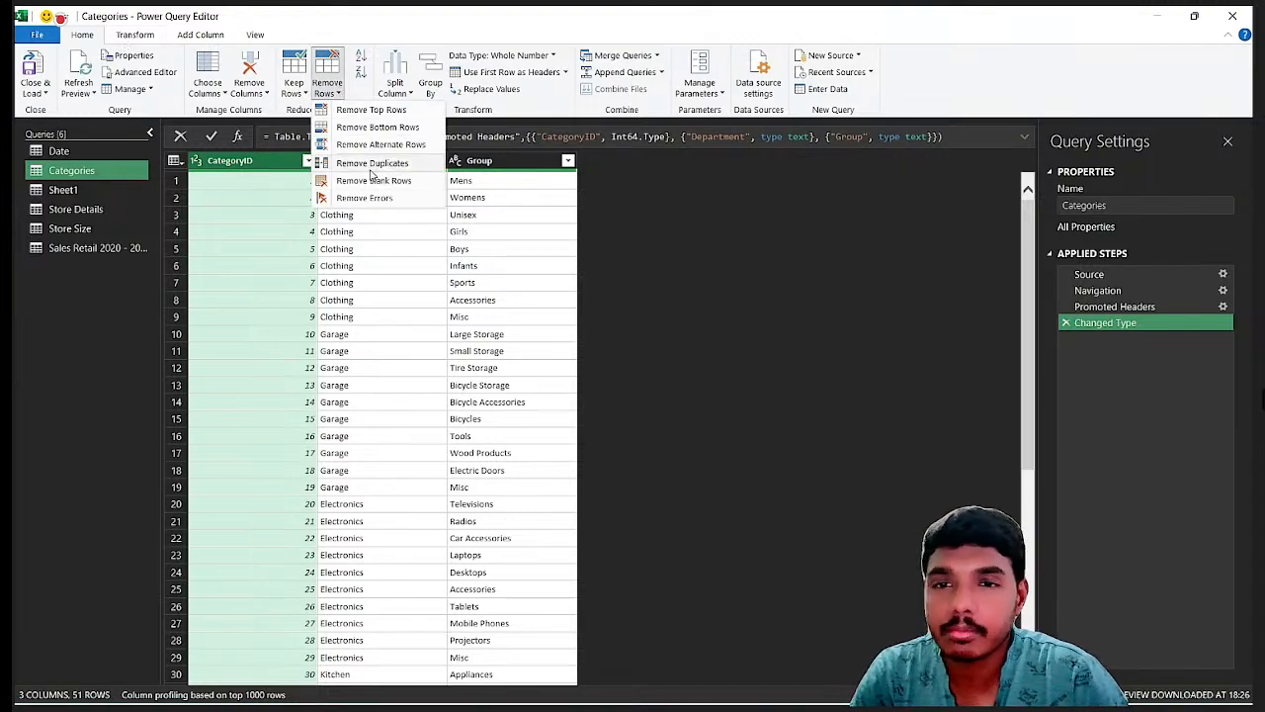
left_click(371, 166)
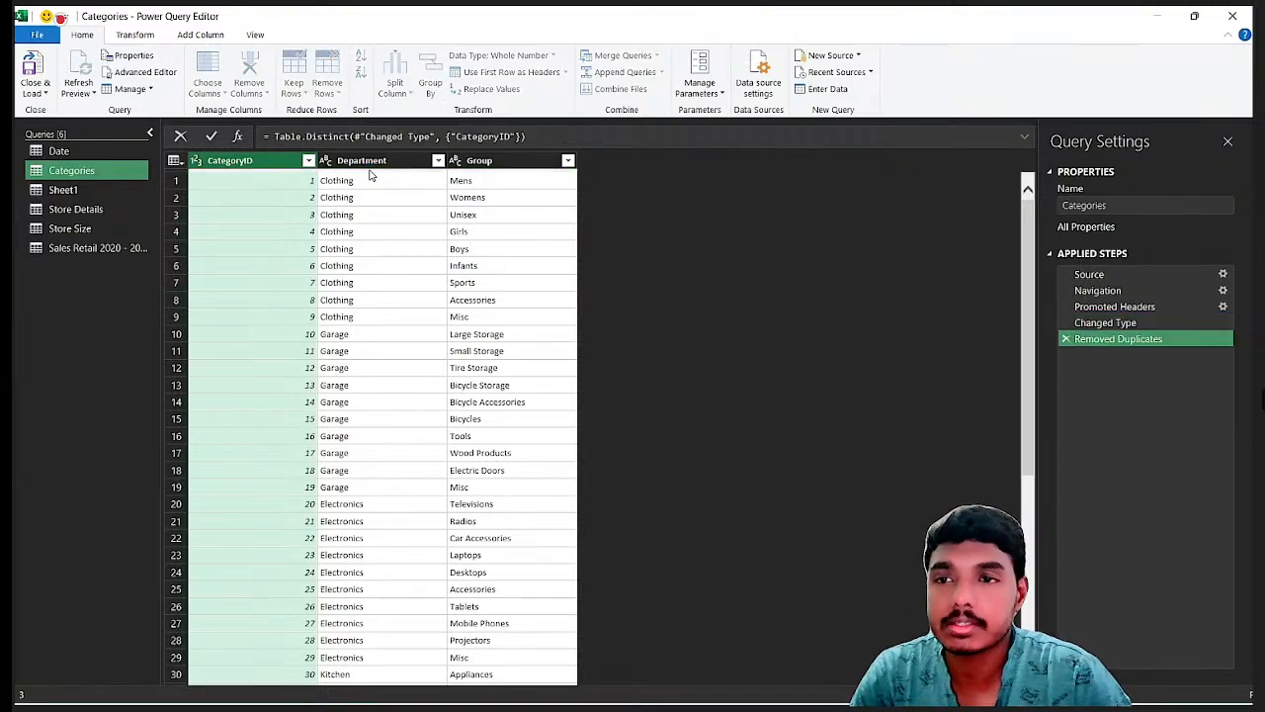
Step: Rename the Sheet1 query as Retail Fixed Cost
left_click(65, 191)
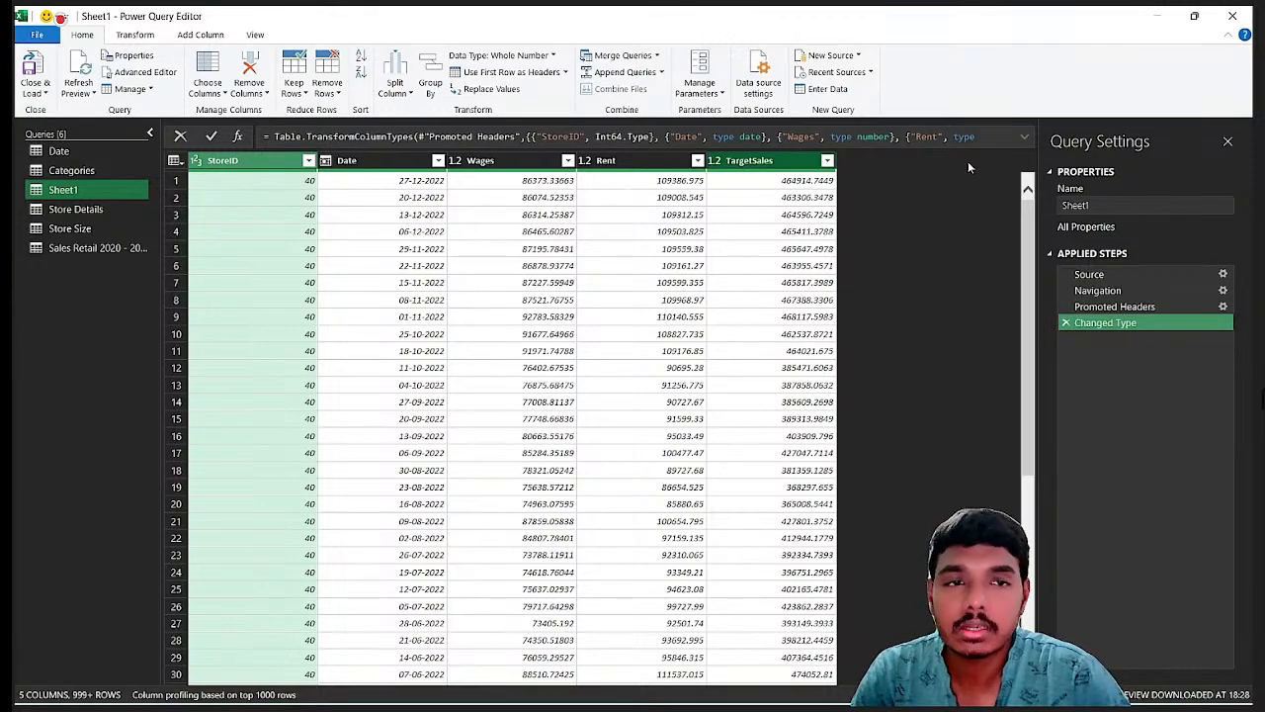
left_click(1121, 206)
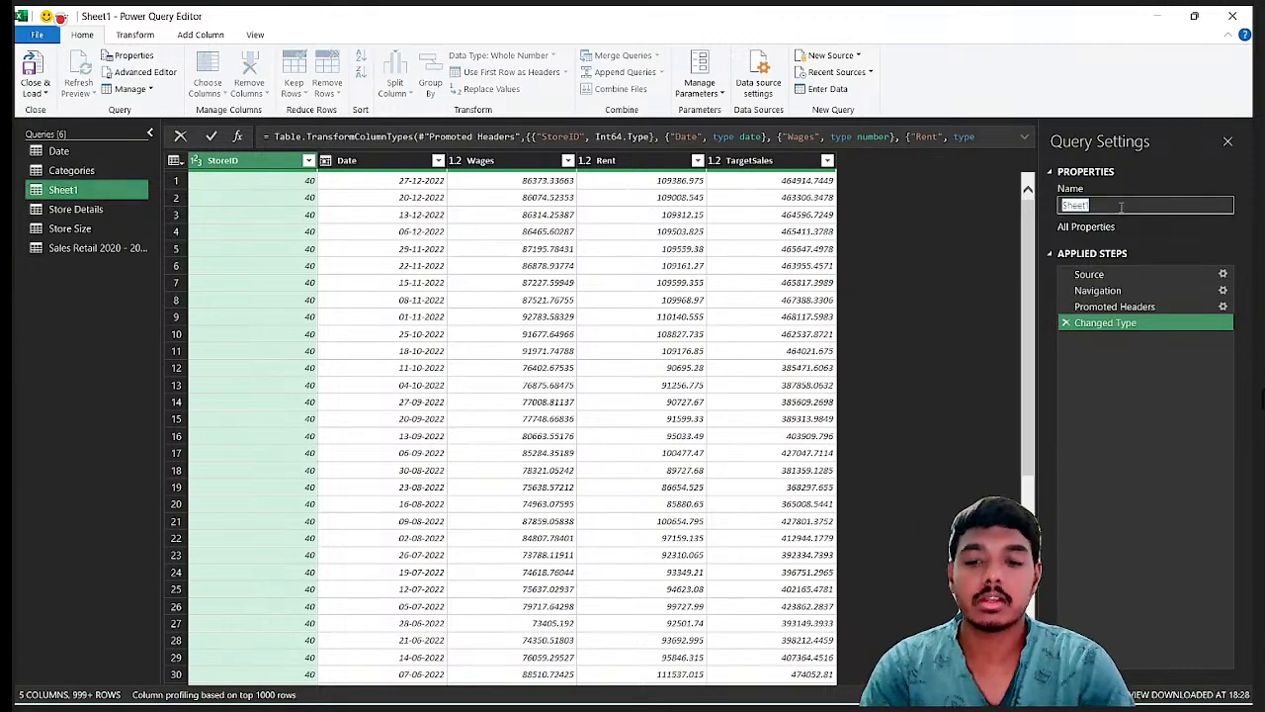
type("Retail Fixed Cost")
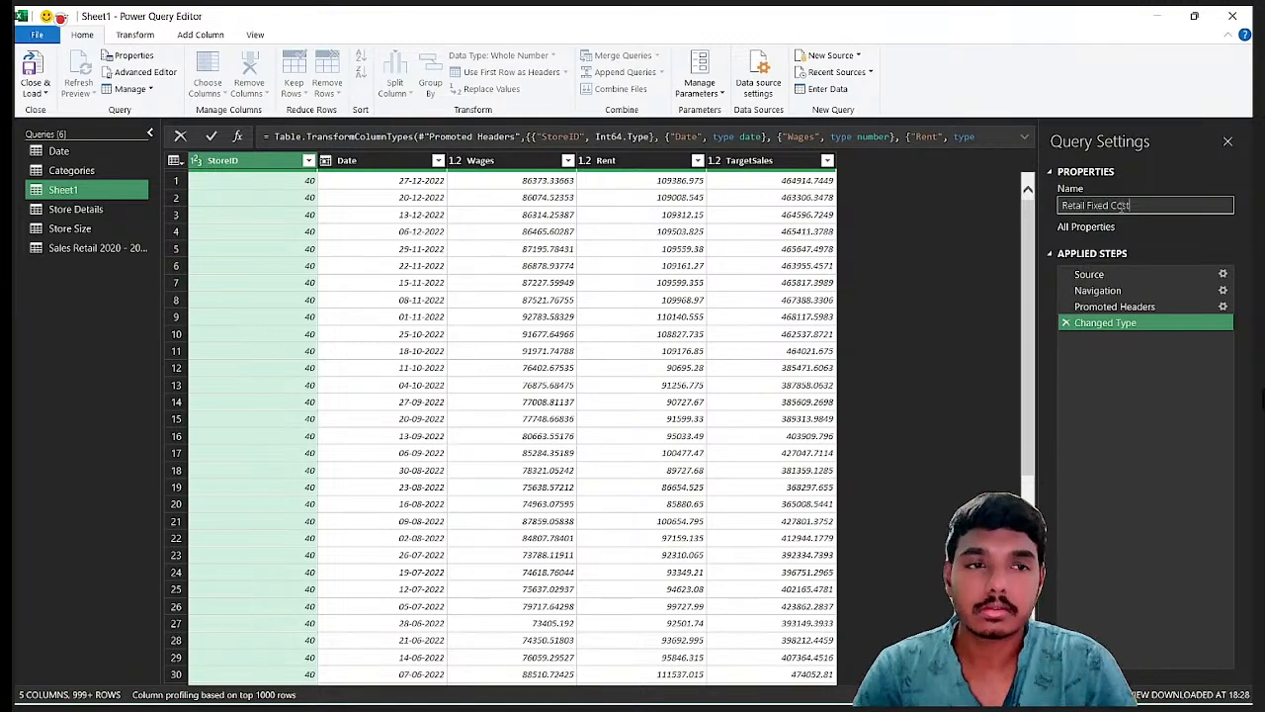
key("Return")
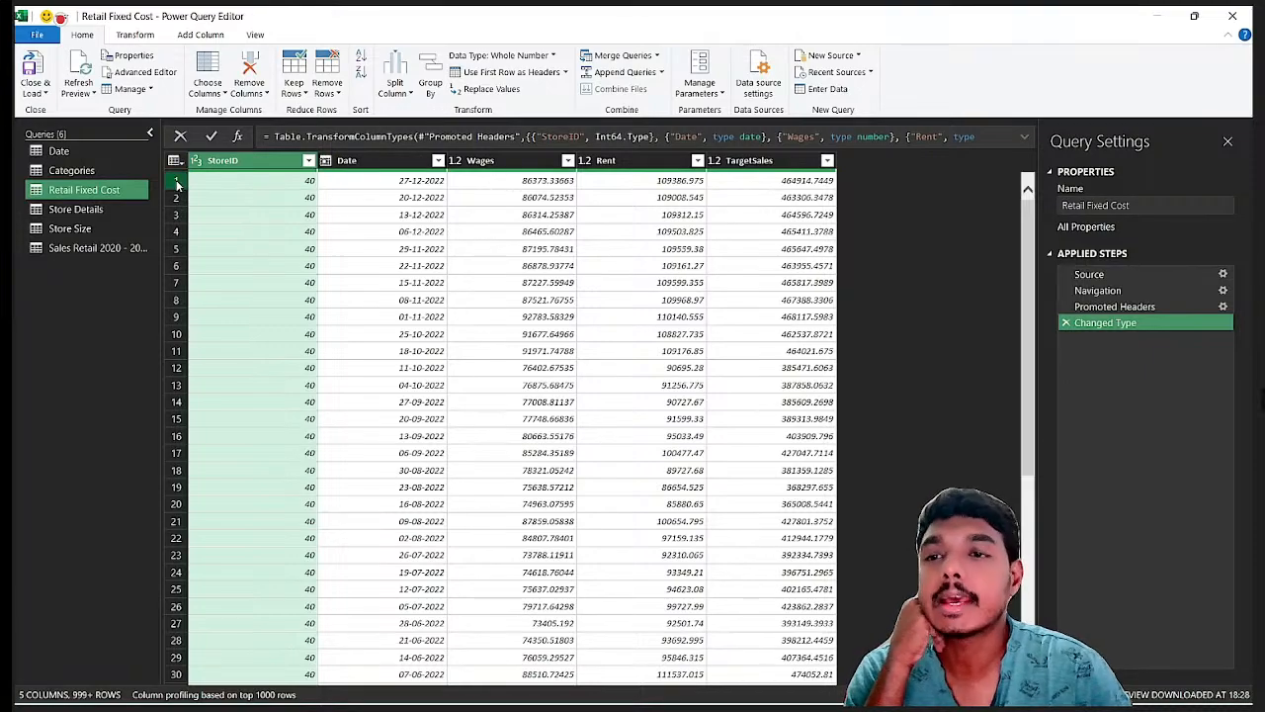
Step: Filter the Store Details query to exclude the row with StoreID 99
left_click(93, 212)
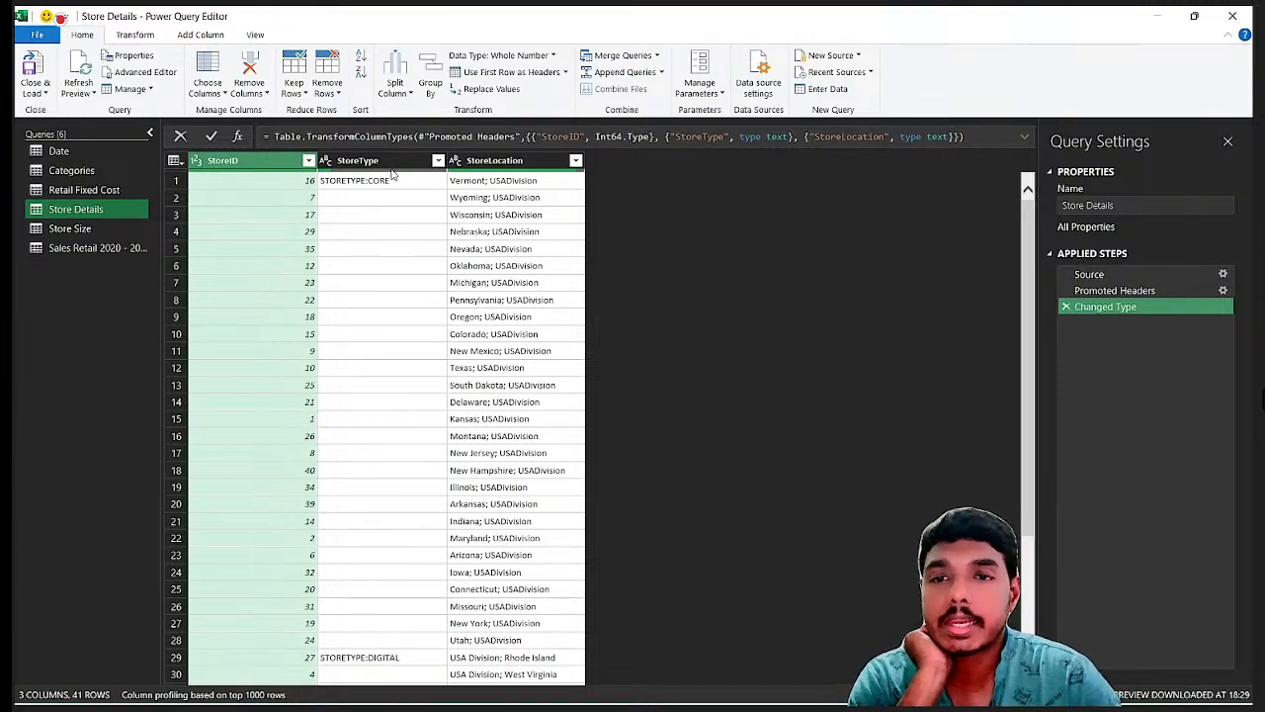
scroll(327, 255, "down", 3)
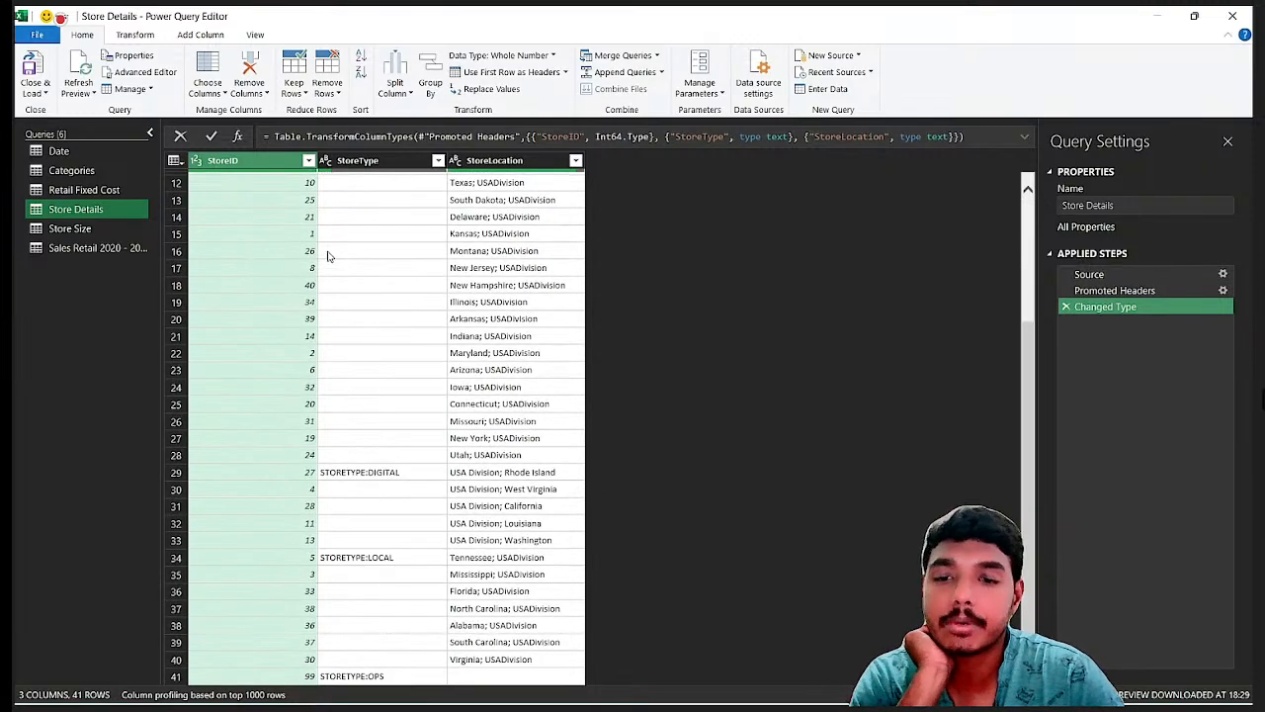
scroll(327, 255, "up", 3)
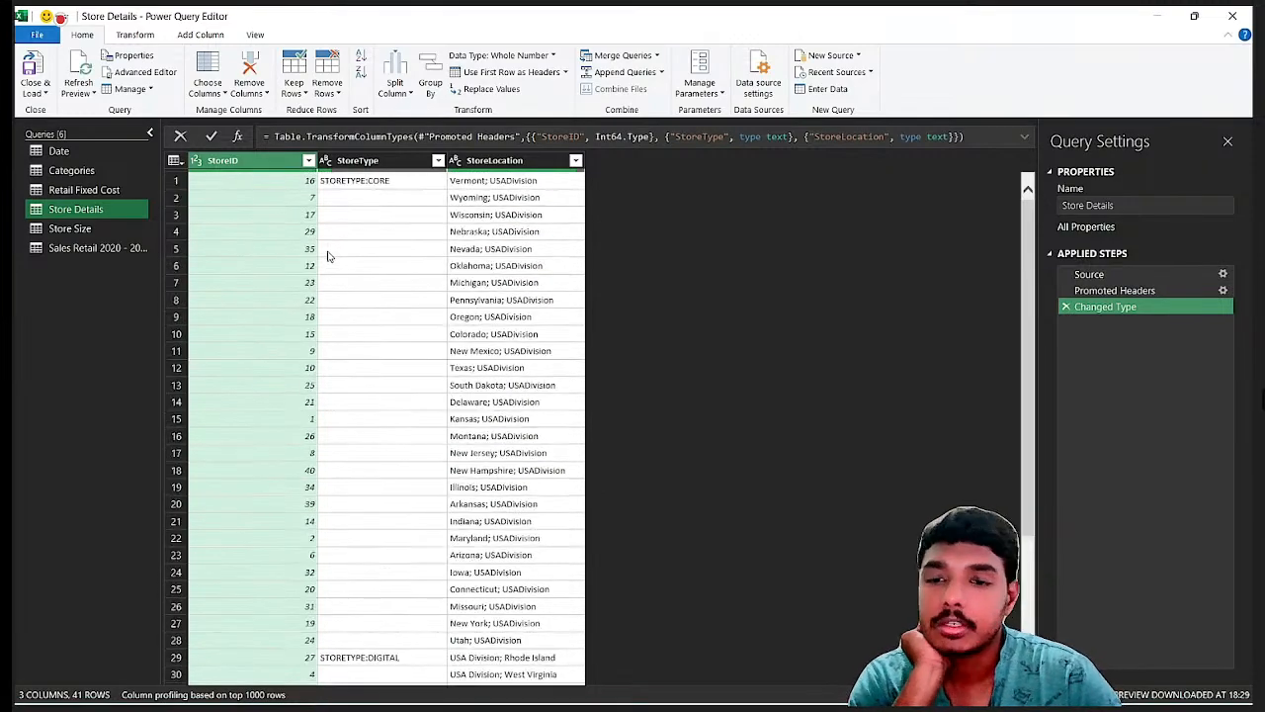
left_click(366, 186)
scroll(383, 237, "down", 6)
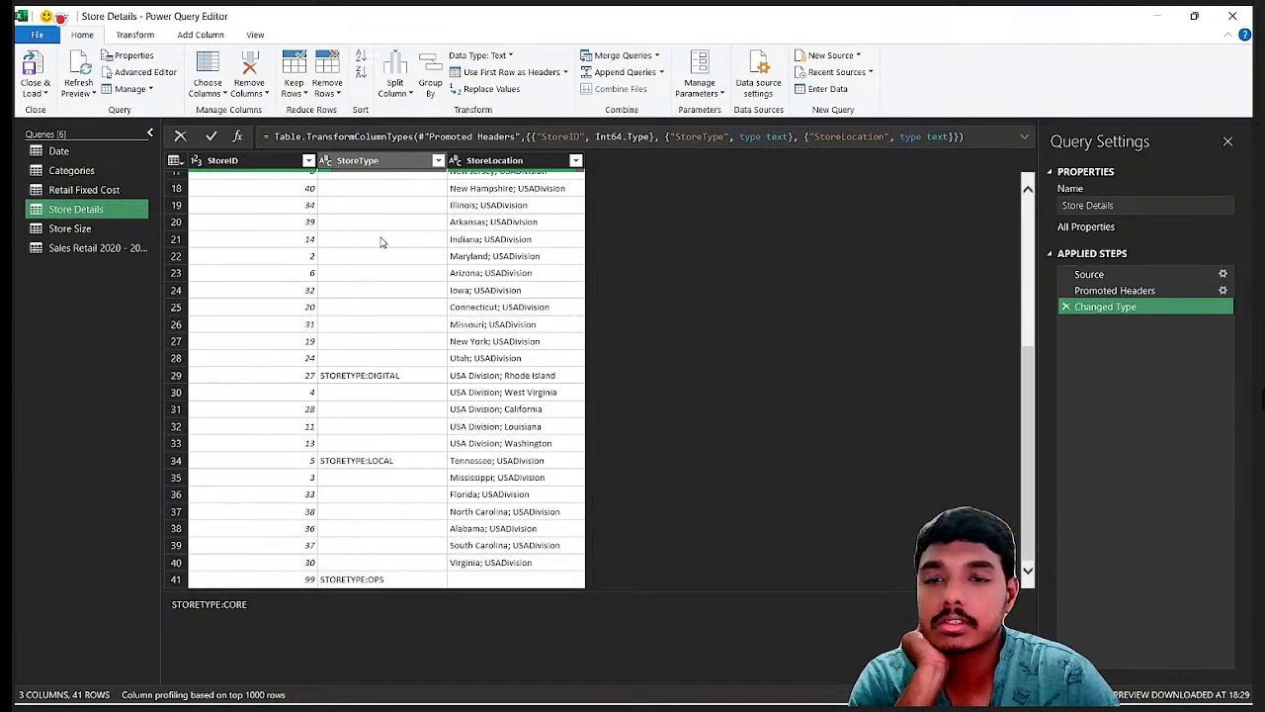
left_click(374, 582)
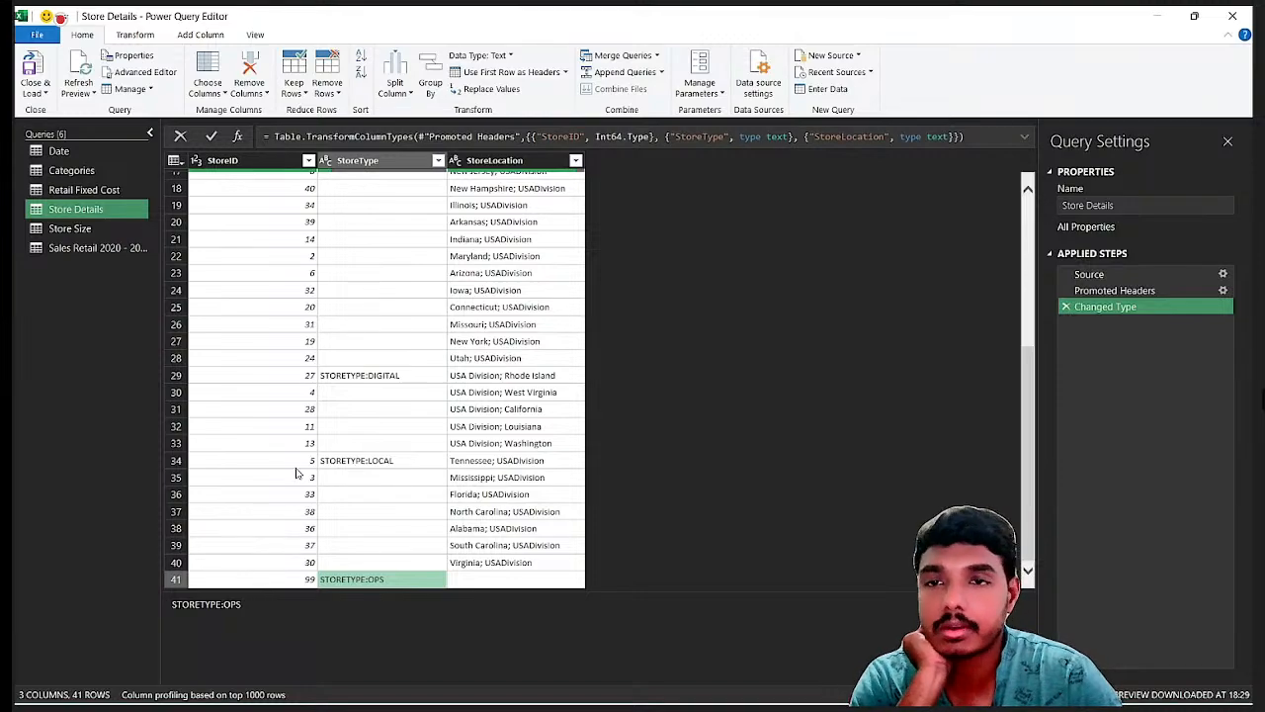
left_click(309, 164)
left_click(308, 161)
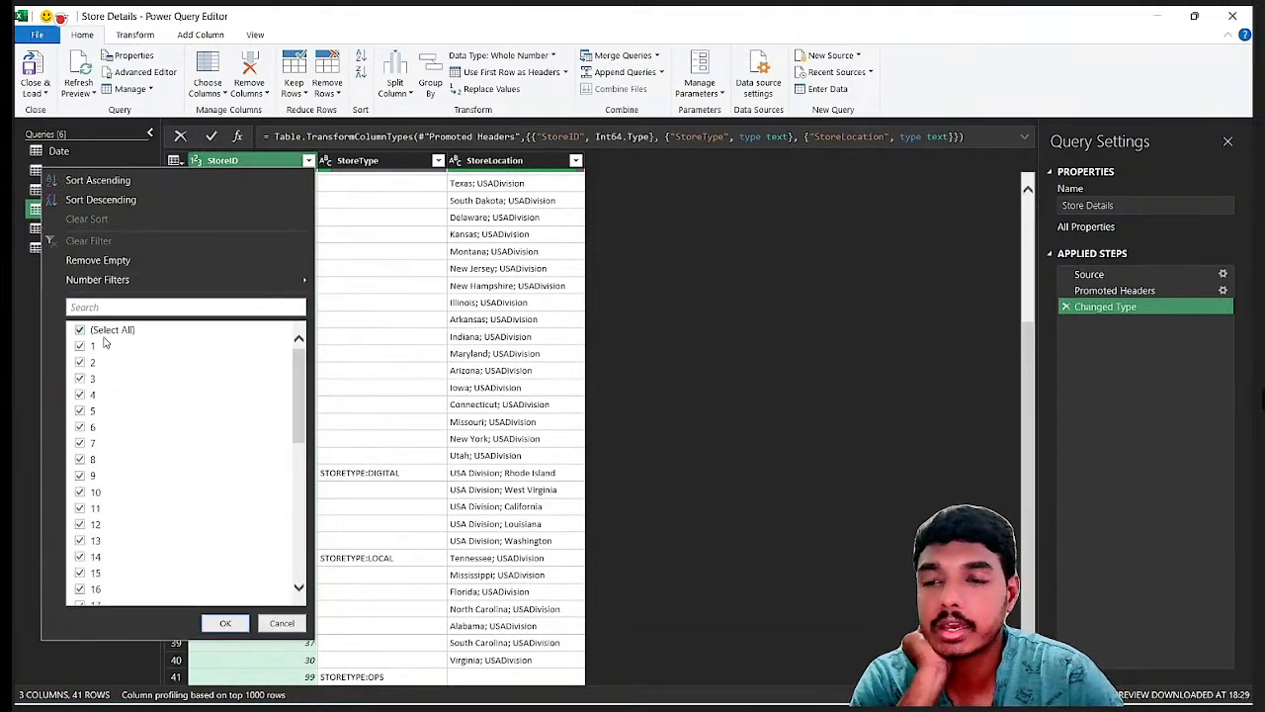
scroll(126, 488, "down", 8)
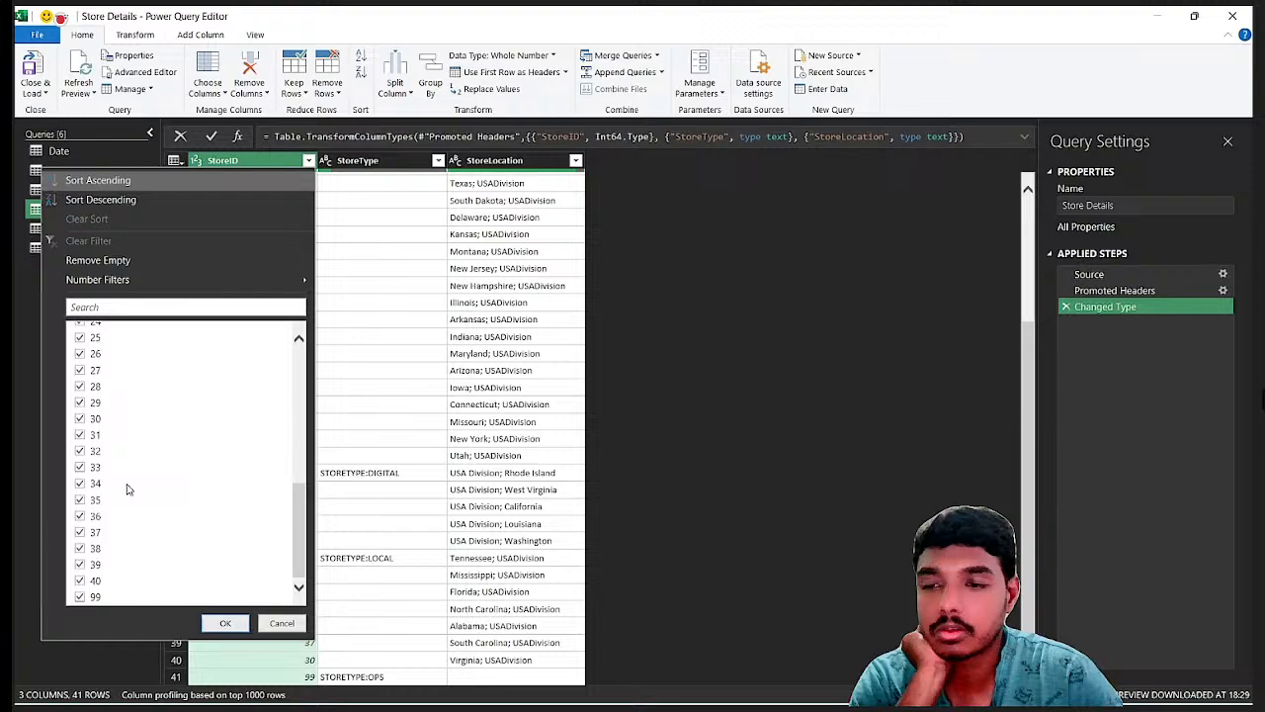
left_click(80, 598)
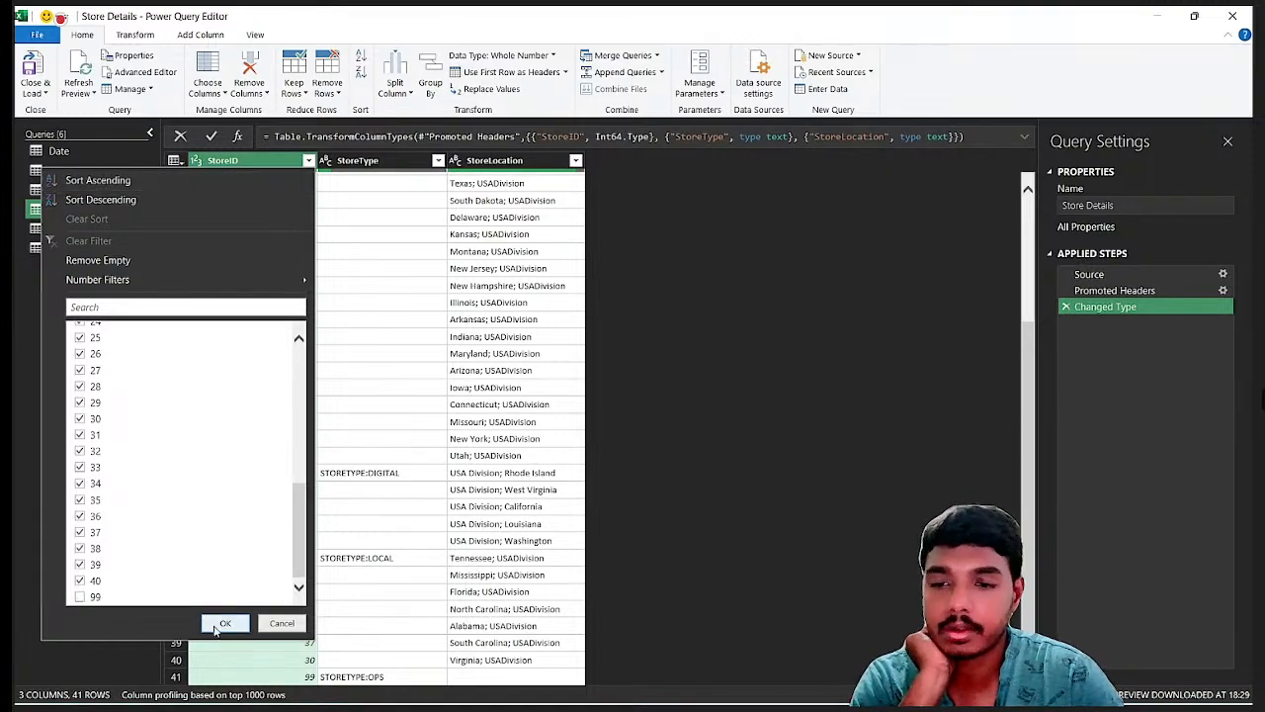
left_click(223, 622)
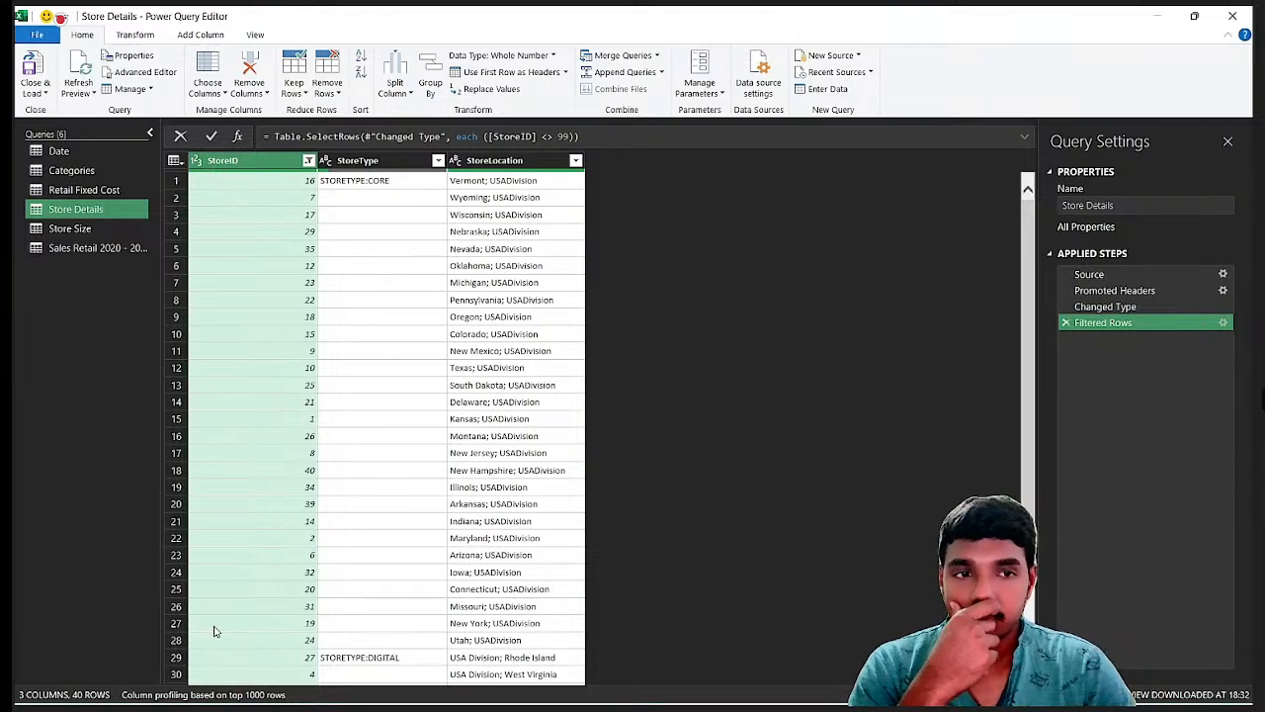
Step: Examine the StoreType column of the Store Details query for prefixed entries and the blank cells beneath them
scroll(384, 450, "down", 3)
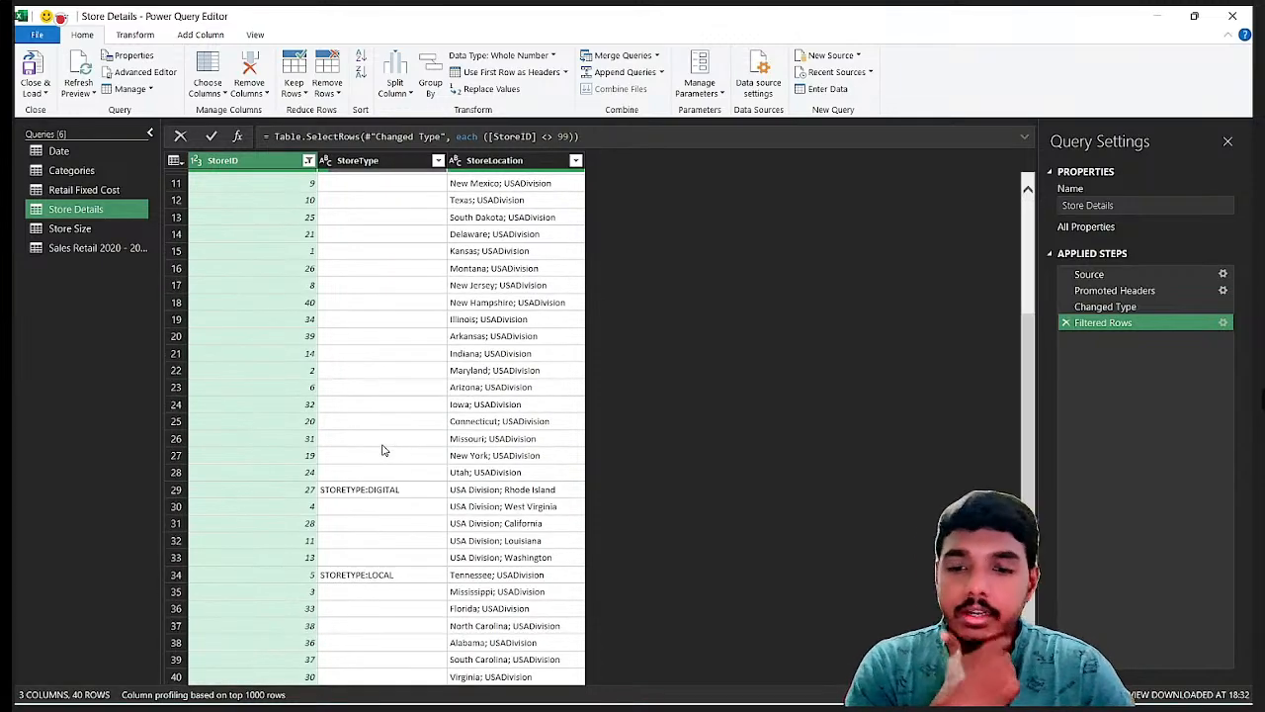
scroll(383, 450, "up", 3)
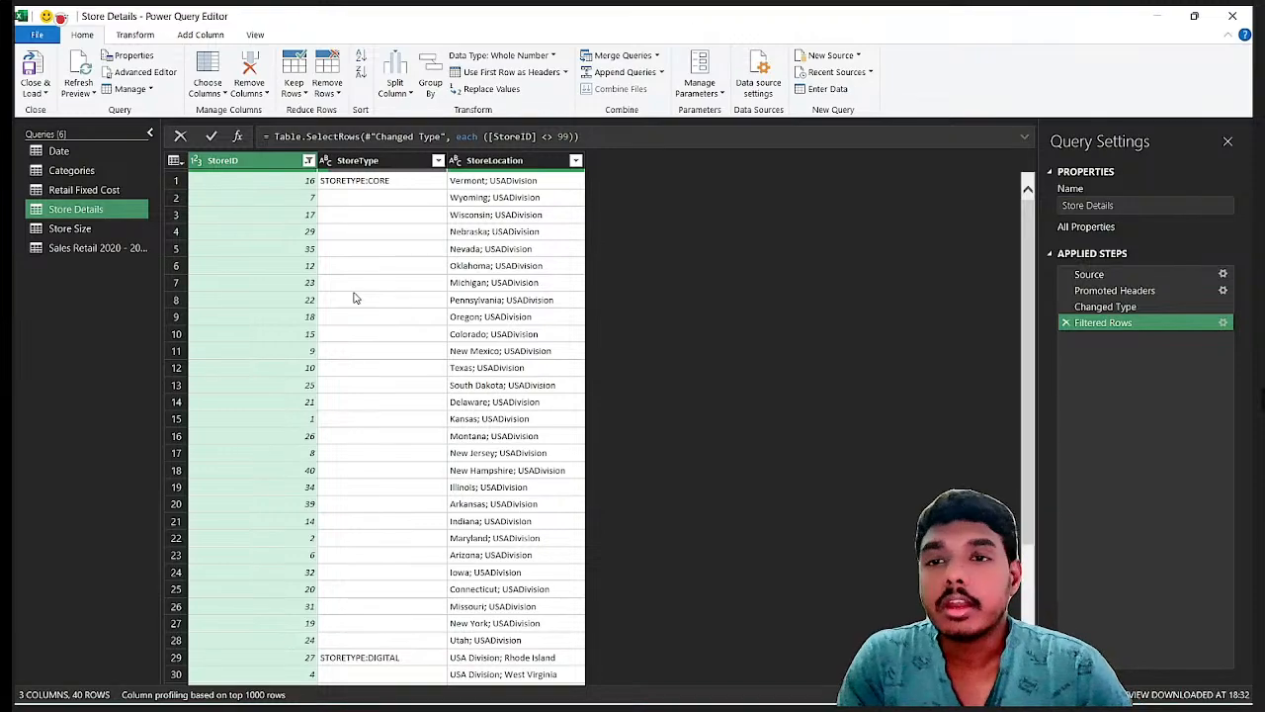
left_click(395, 181)
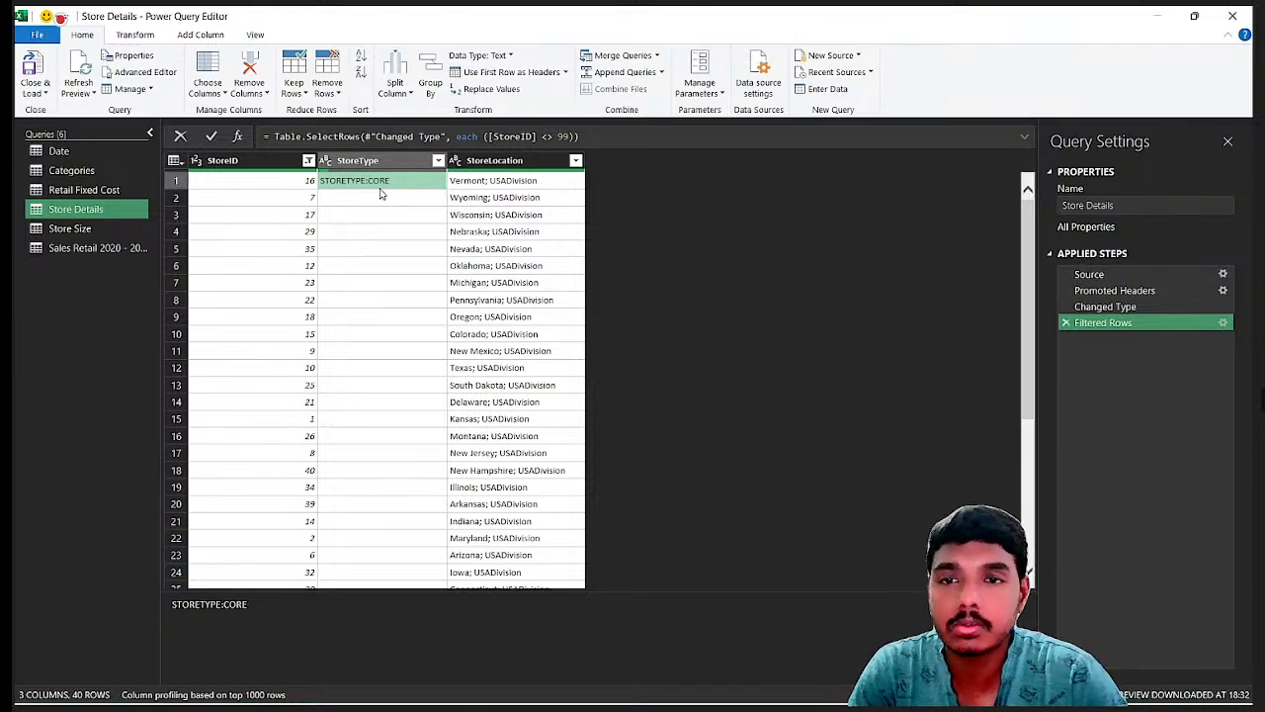
scroll(416, 186, "down", 1)
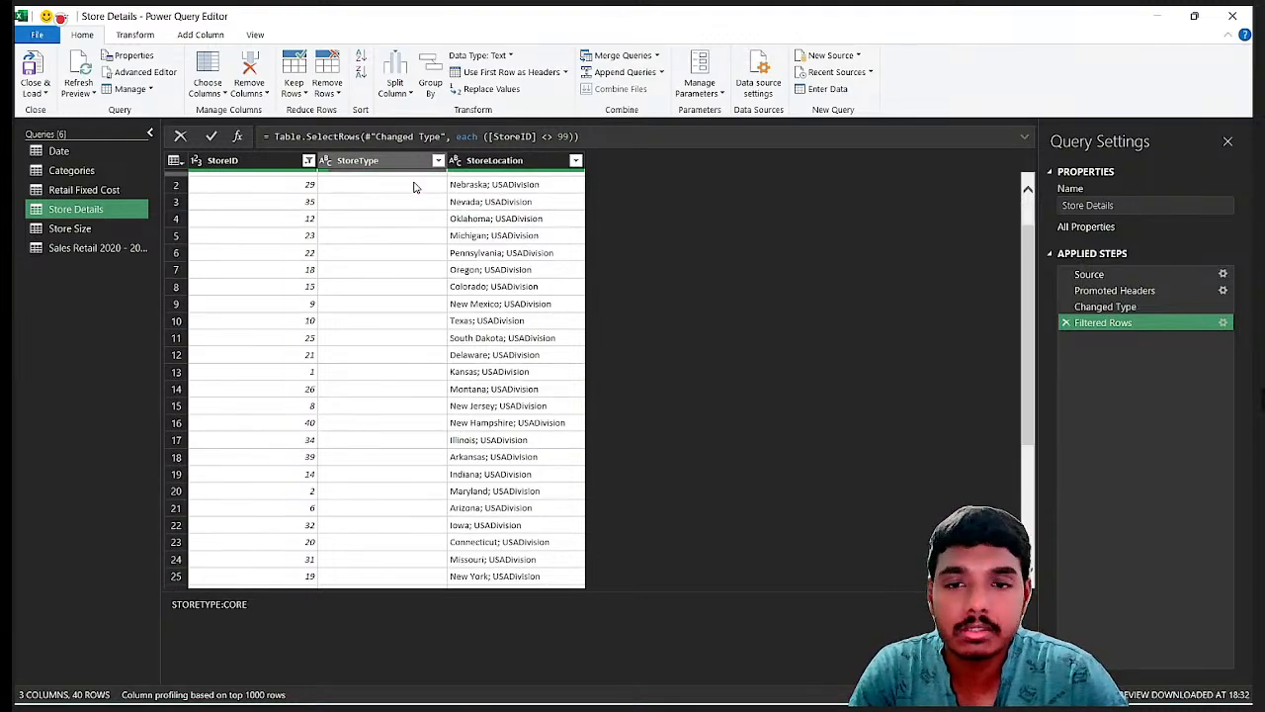
scroll(416, 188, "down", 5)
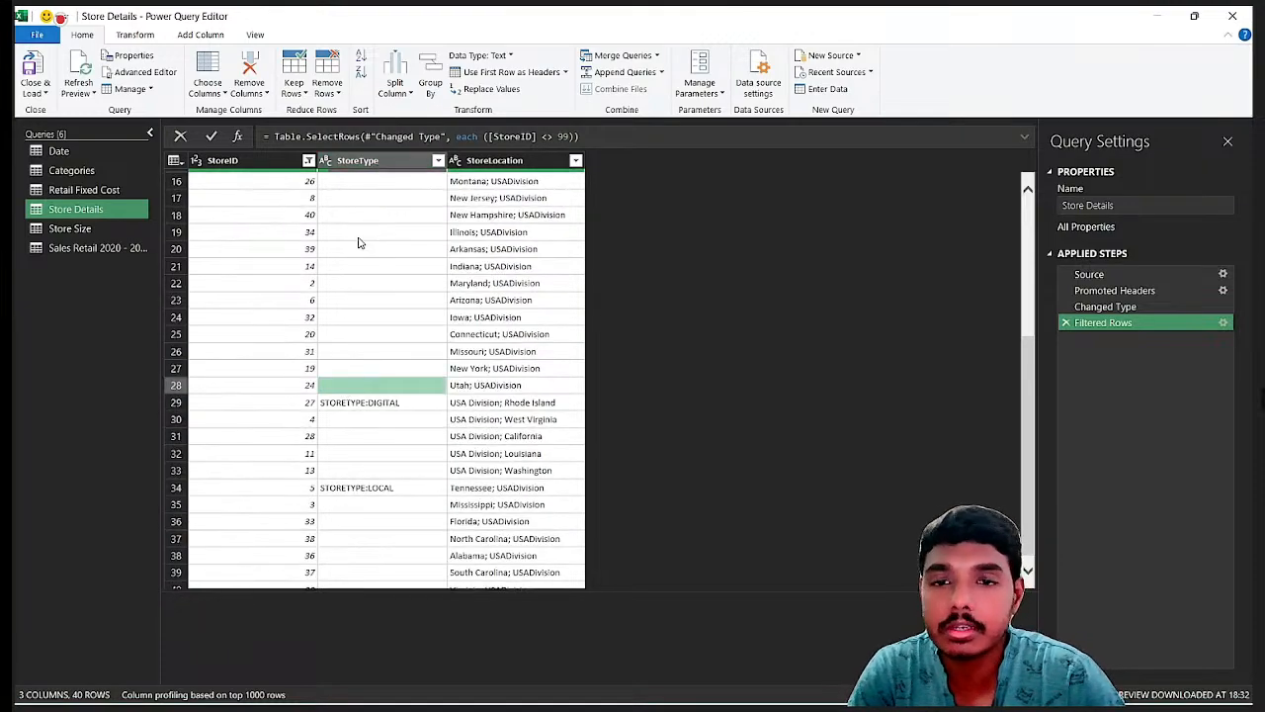
scroll(359, 242, "up", 5)
left_click(407, 187)
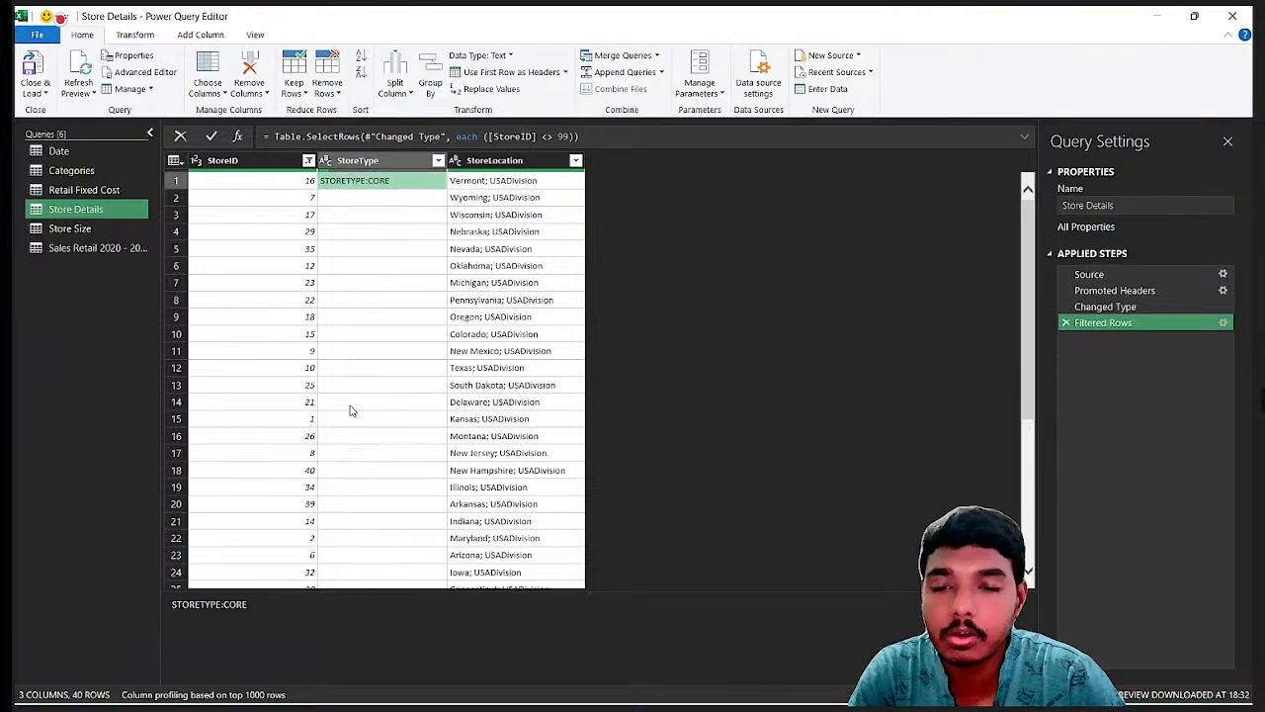
scroll(353, 409, "down", 5)
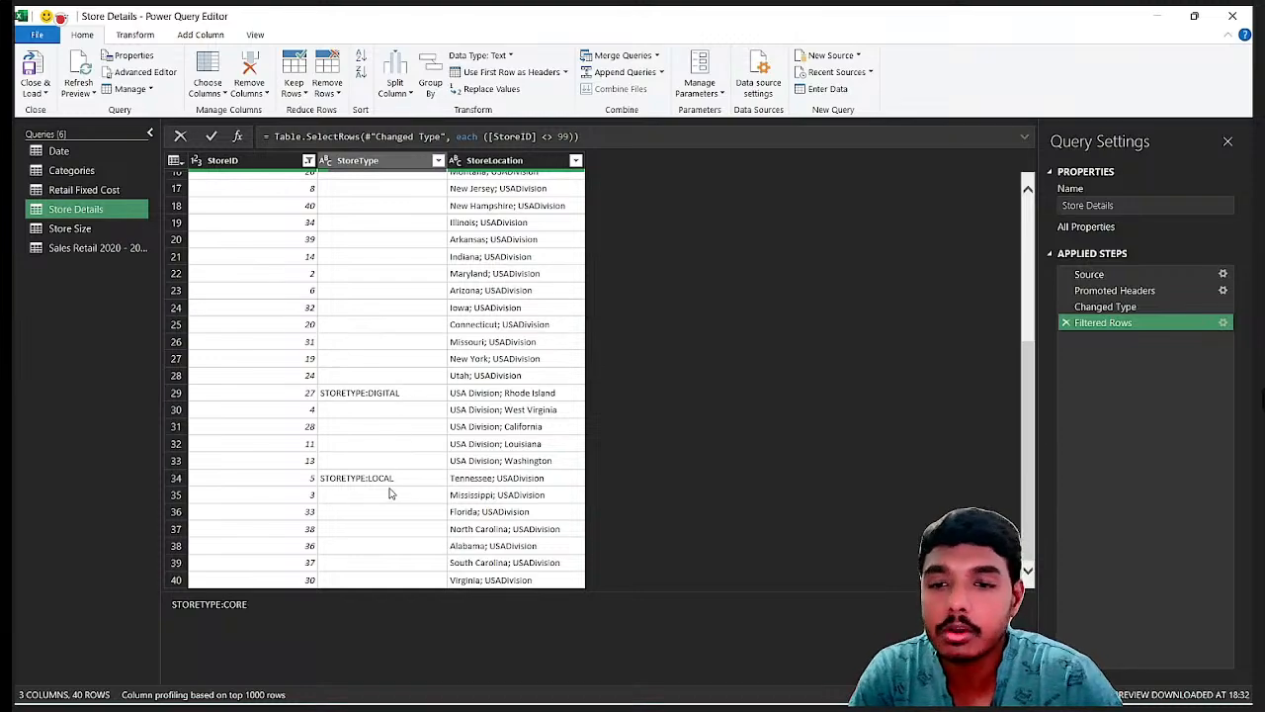
scroll(381, 581, "up", 4)
scroll(378, 577, "up", 2)
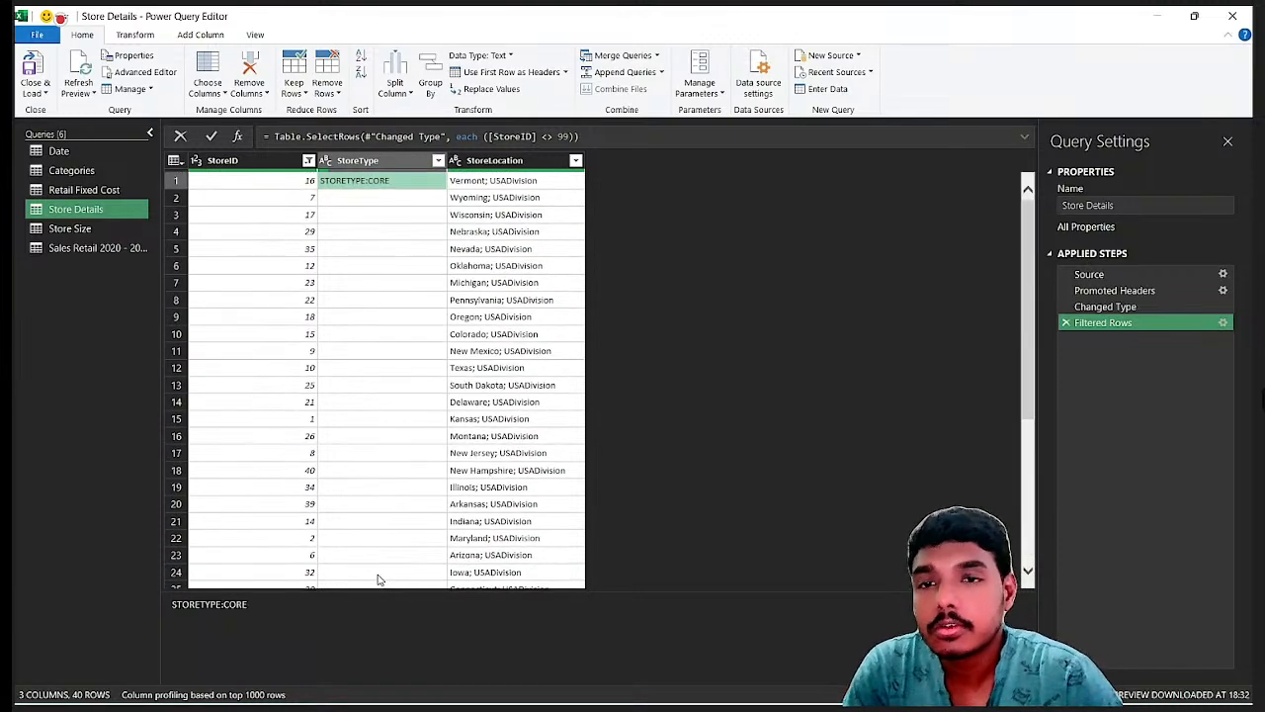
Step: Remove the "STORETYPE:" prefix from the StoreType column by replacing it with nothing
left_click(371, 160)
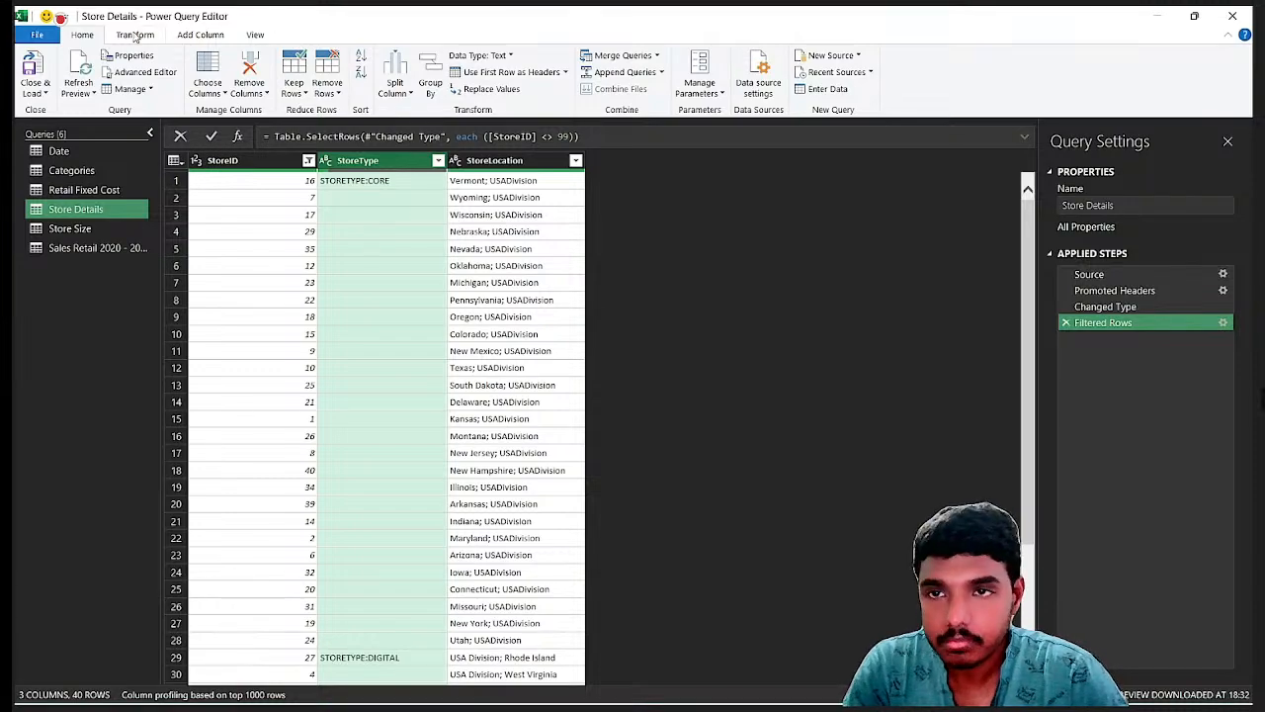
left_click(136, 36)
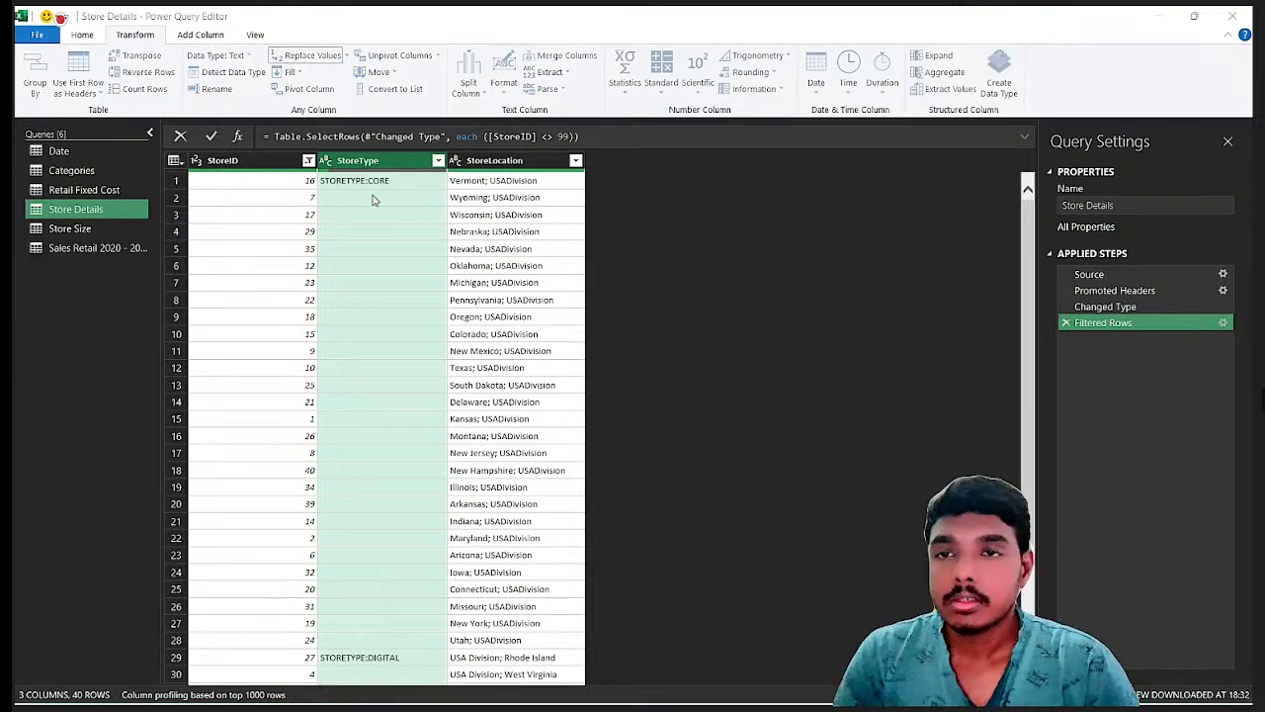
type("STORETYPE:")
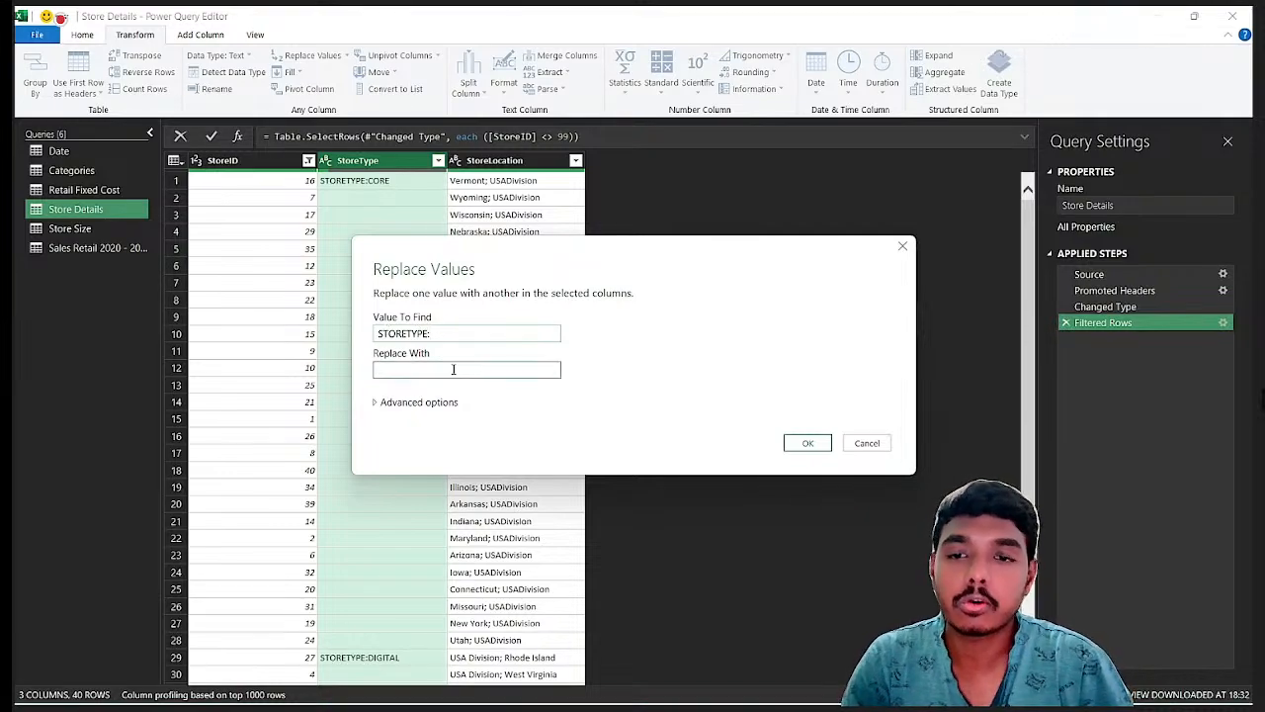
left_click(808, 444)
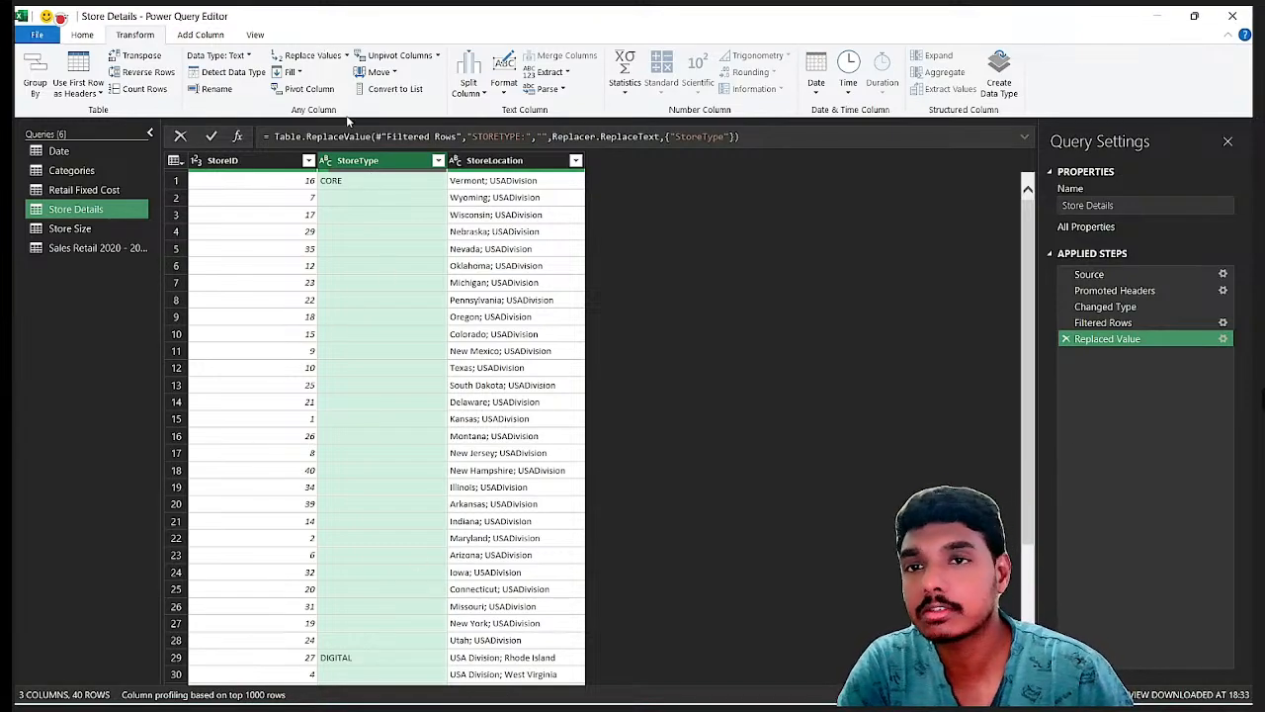
Step: Replace the blank values in the StoreType column with null
left_click(312, 54)
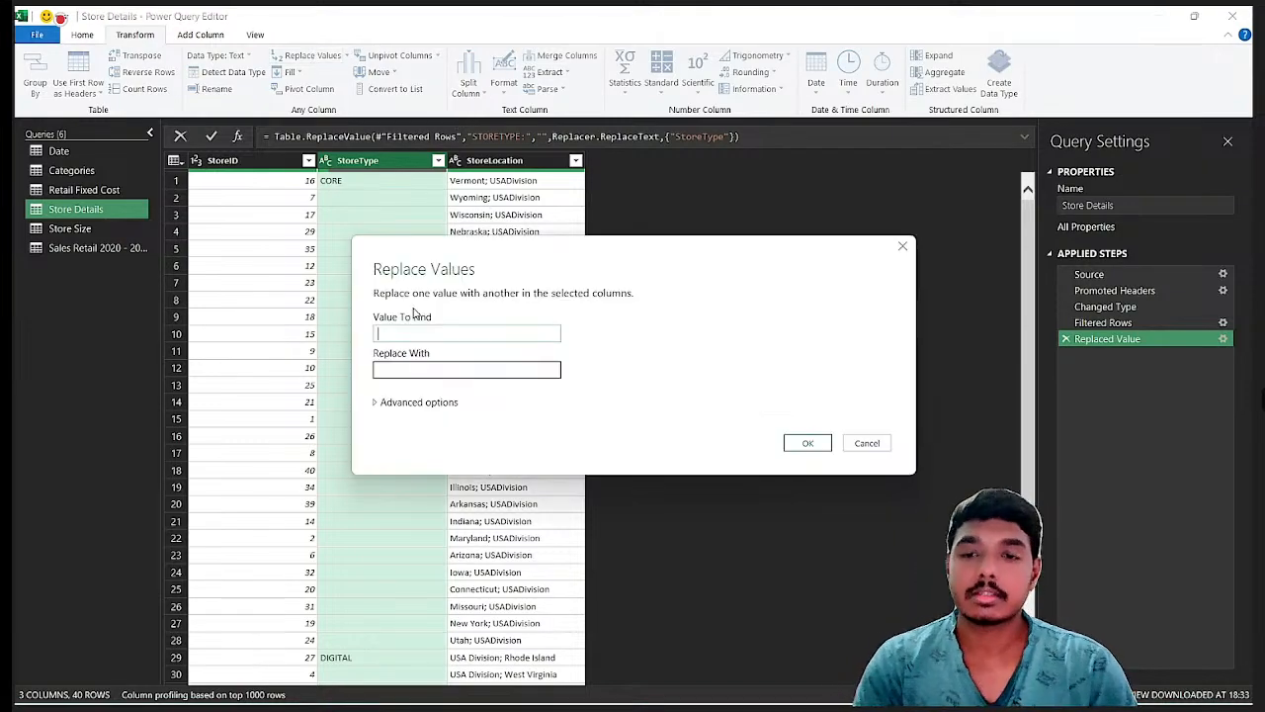
left_click(404, 372)
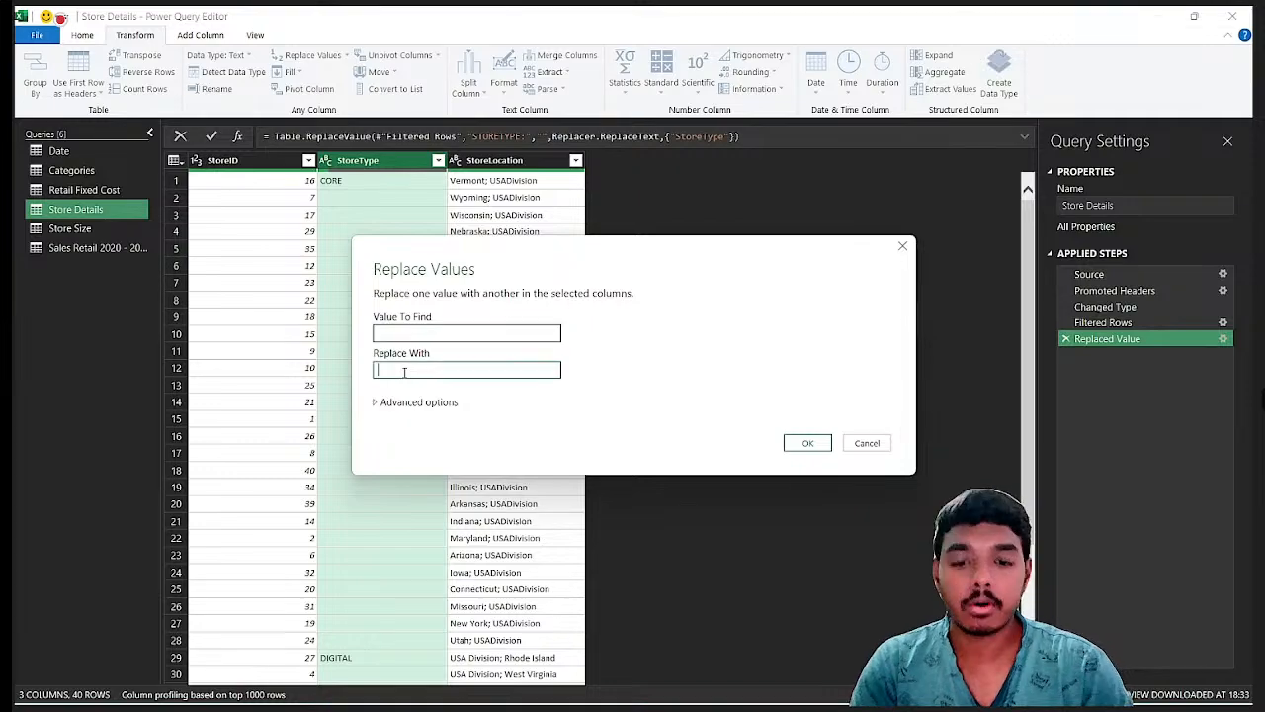
type("null")
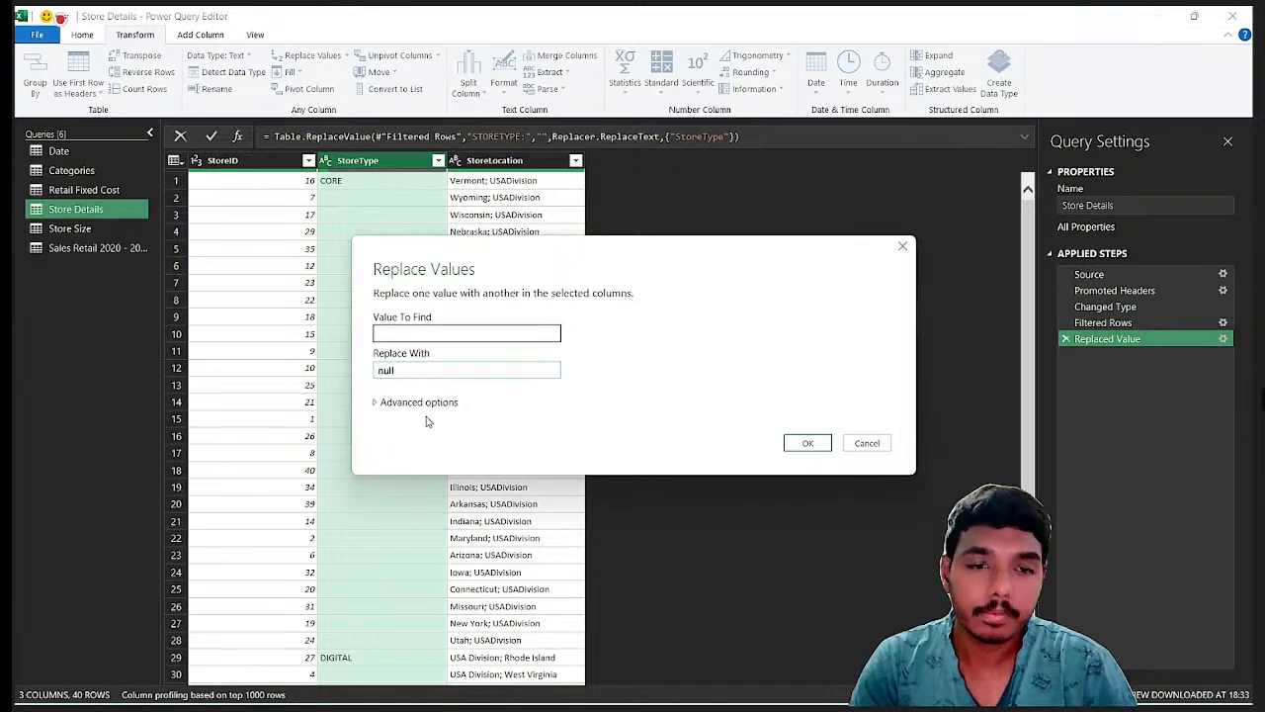
left_click(809, 445)
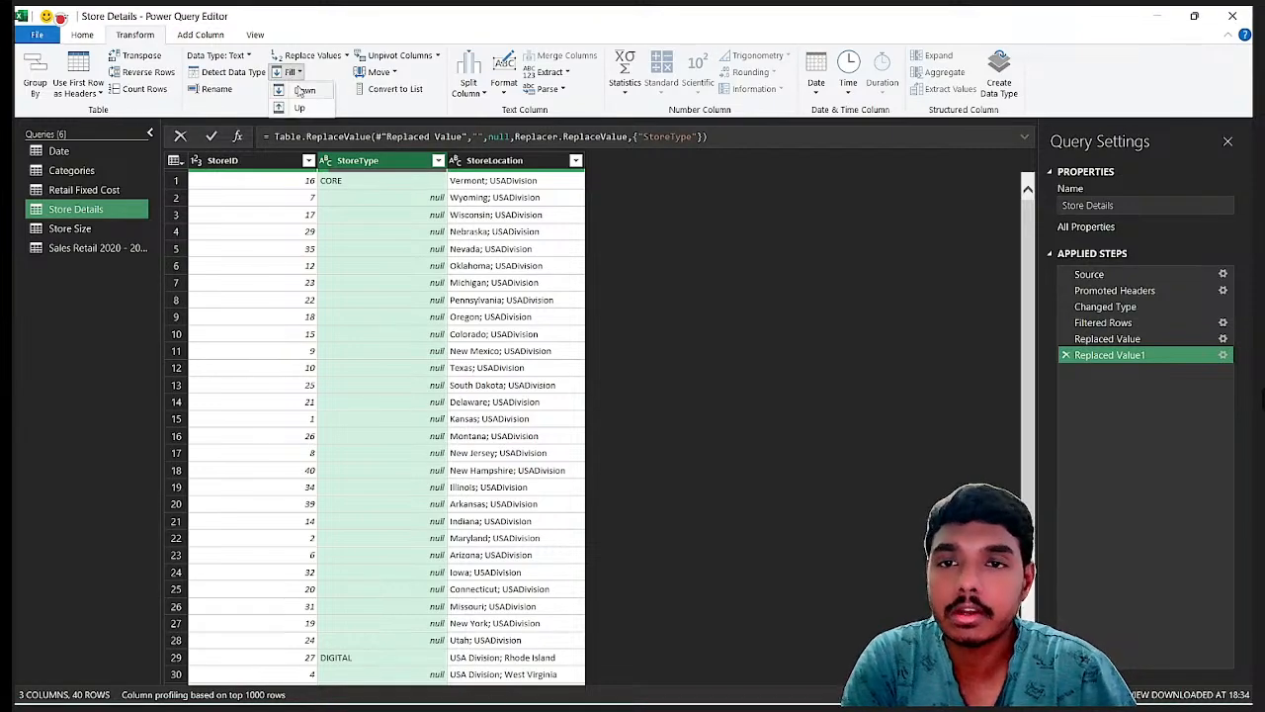
Step: Fill the StoreType values down into the null cells beneath them
left_click(290, 72)
left_click(301, 90)
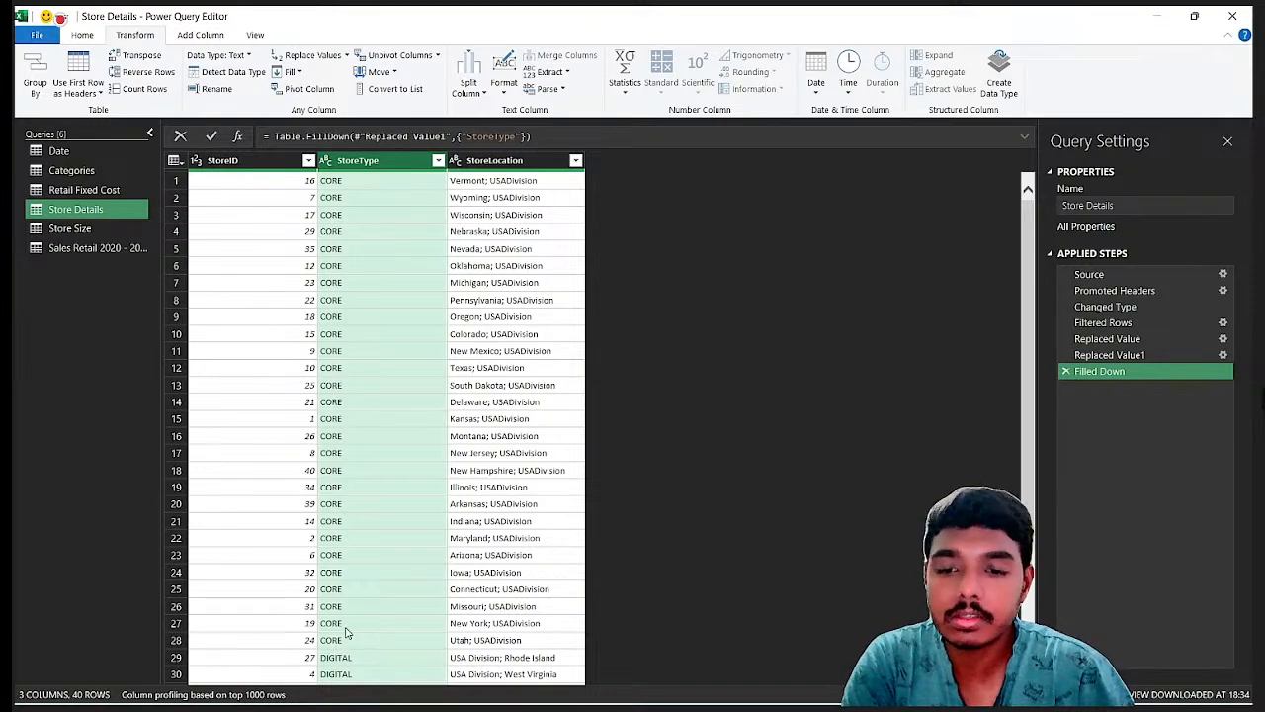
scroll(346, 633, "down", 3)
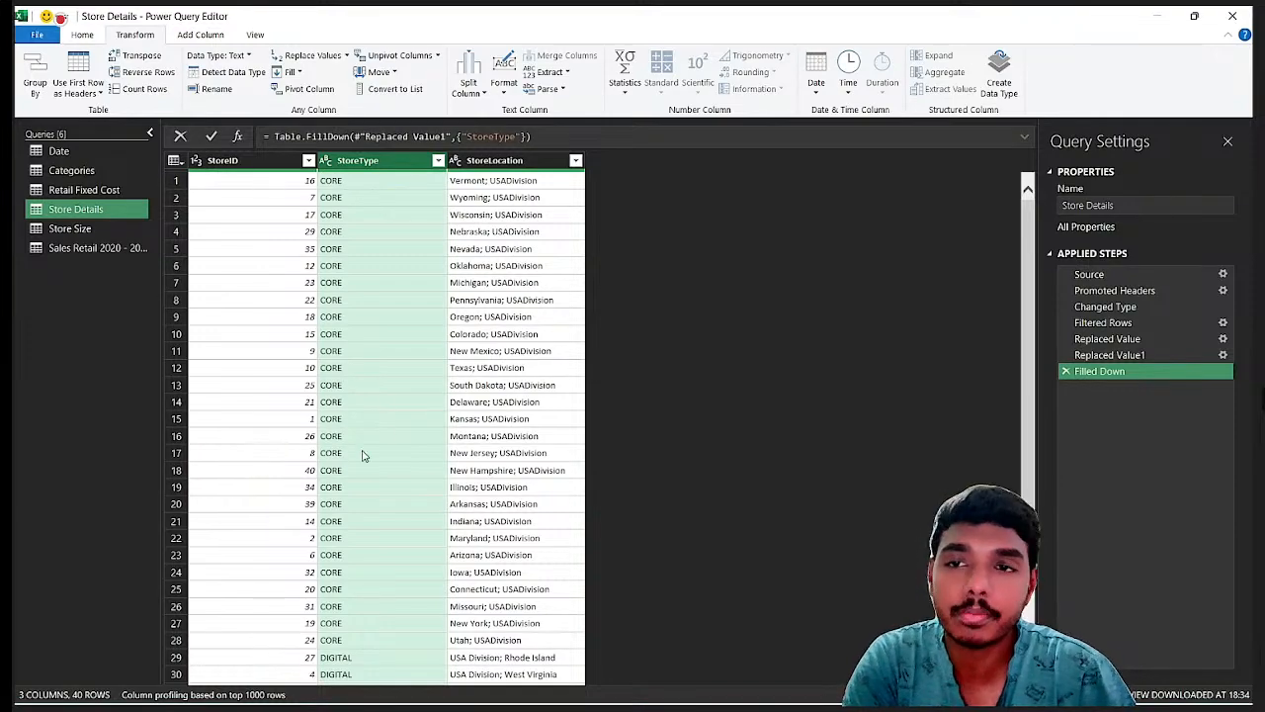
Step: Split the StoreLocation column by semicolon at each occurrence of the delimiter
left_click(497, 161)
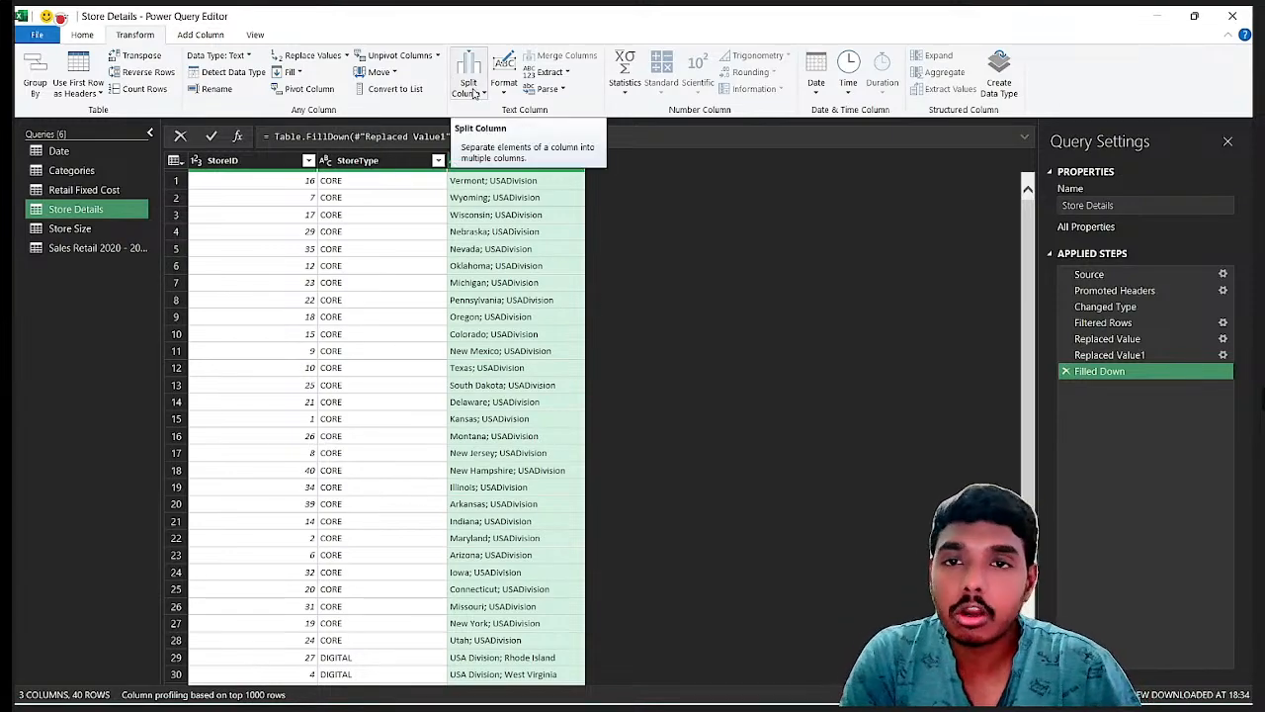
left_click(475, 93)
left_click(490, 109)
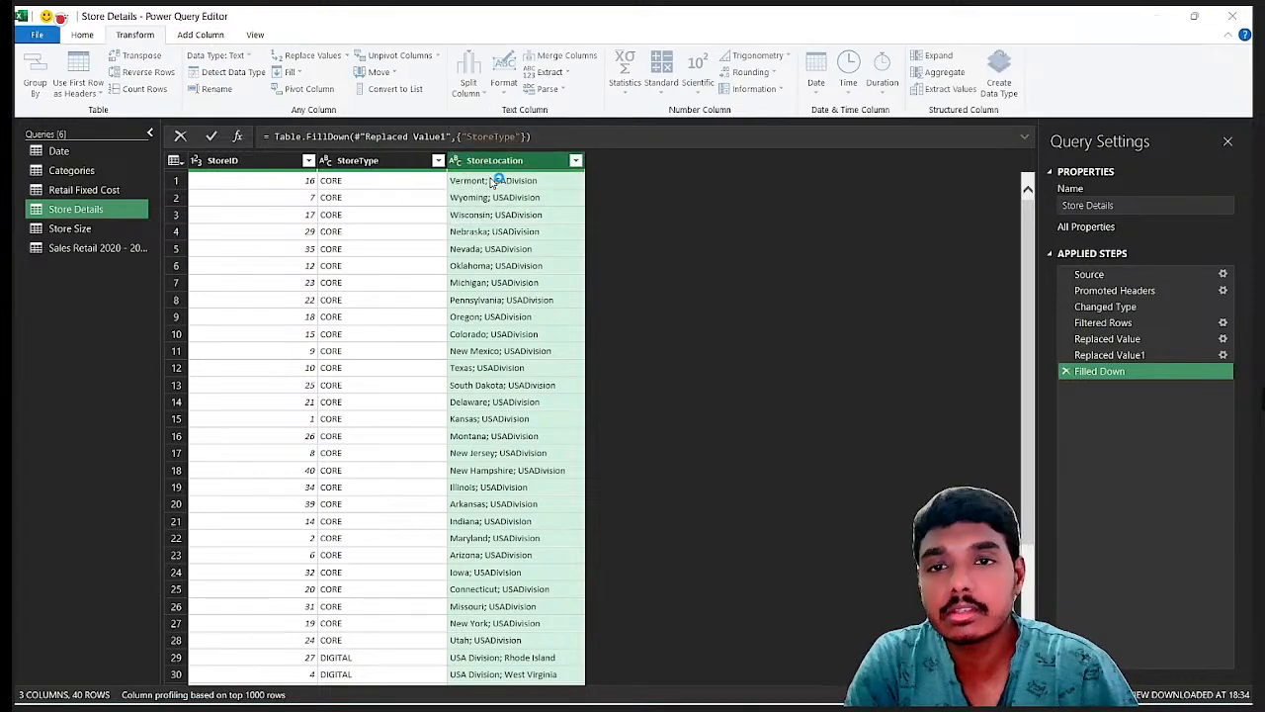
left_click_drag(511, 187, 803, 182)
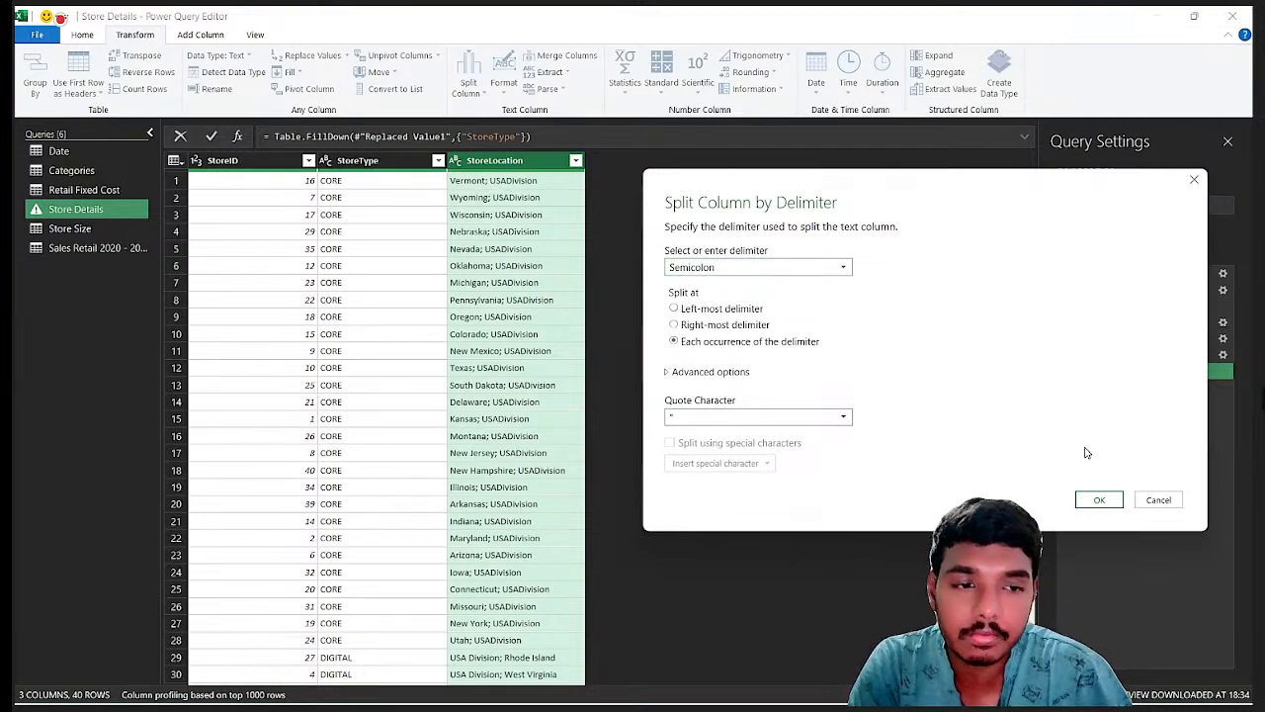
left_click(1100, 500)
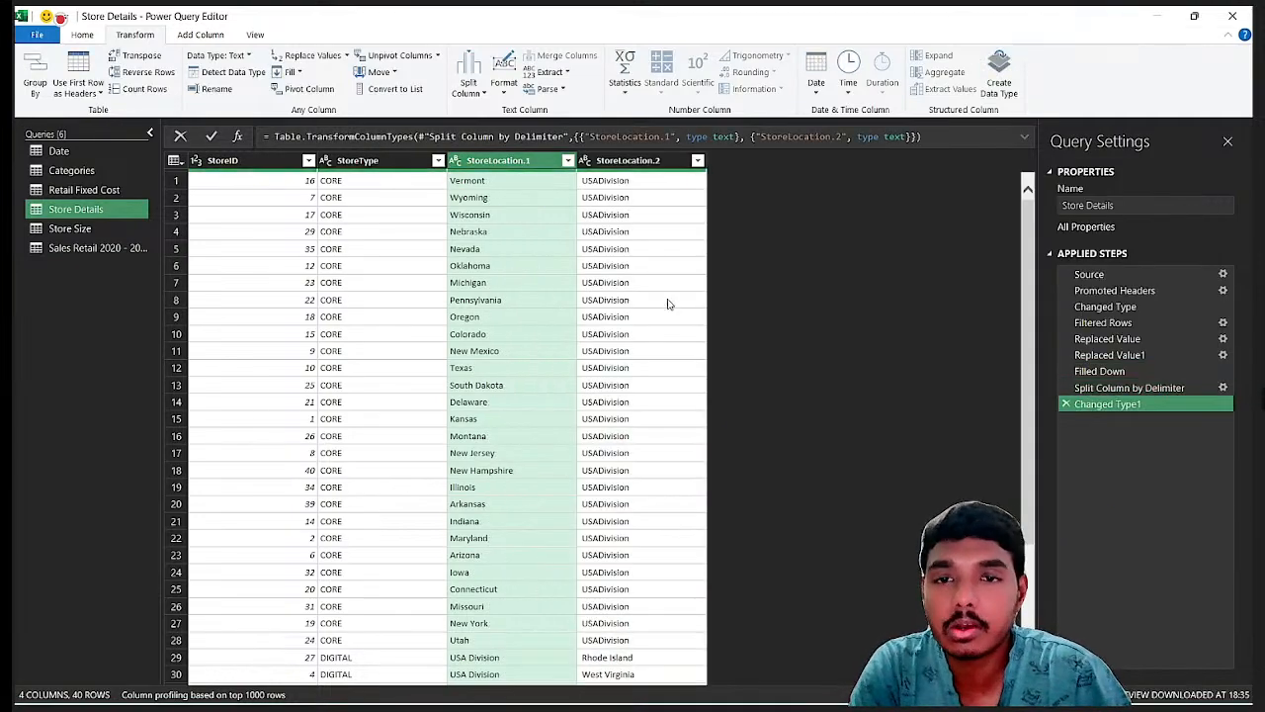
Step: Examine the two split location columns for rows where the state and the USA division text are swapped
scroll(667, 303, "down", 3)
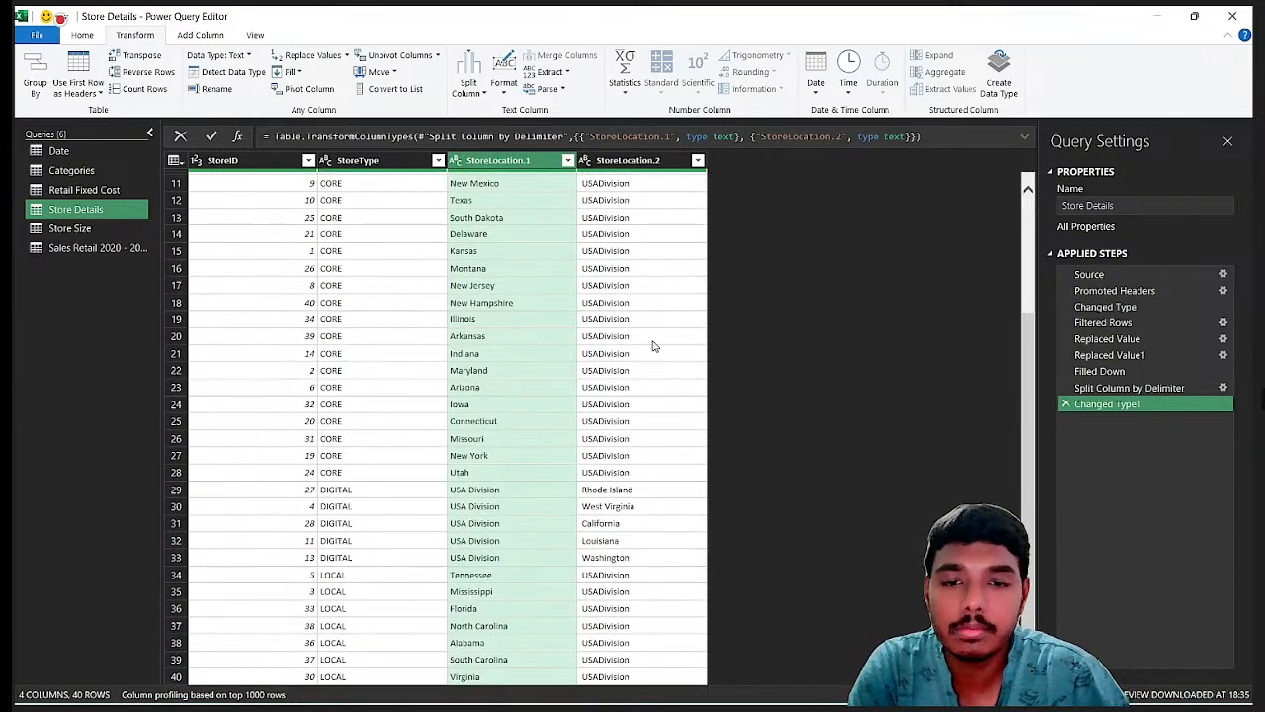
left_click(451, 493)
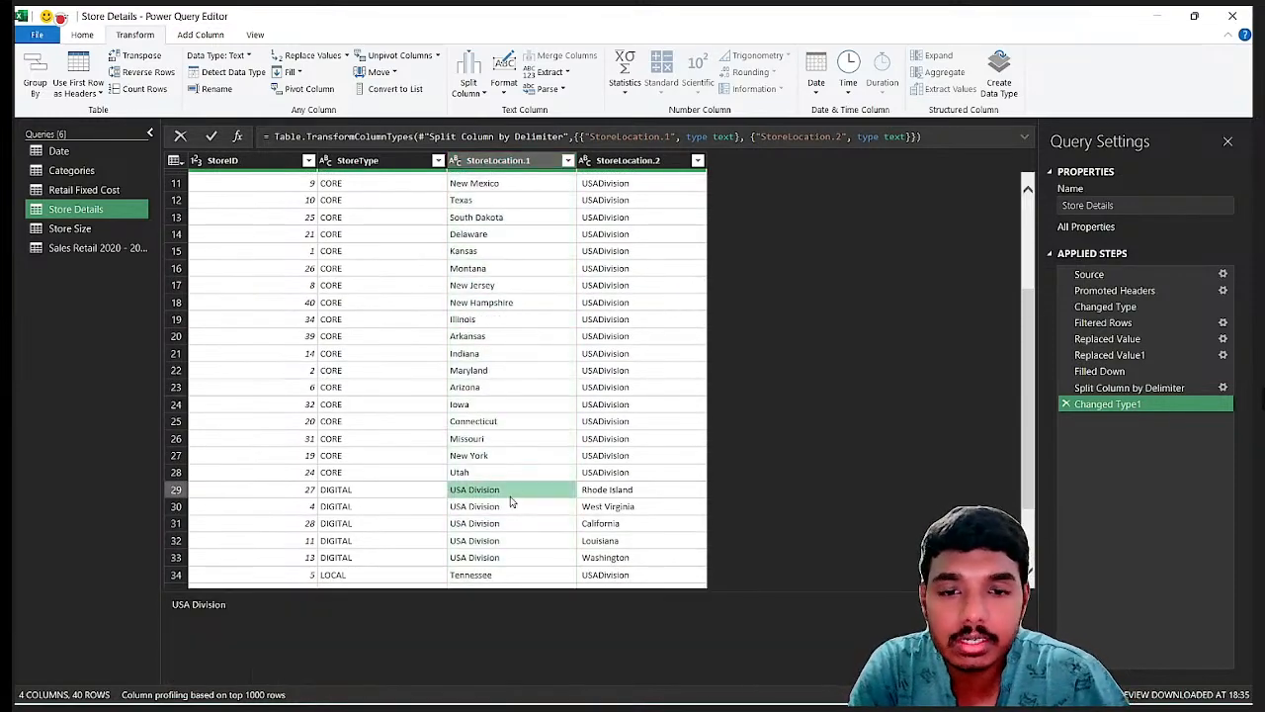
left_click(641, 489)
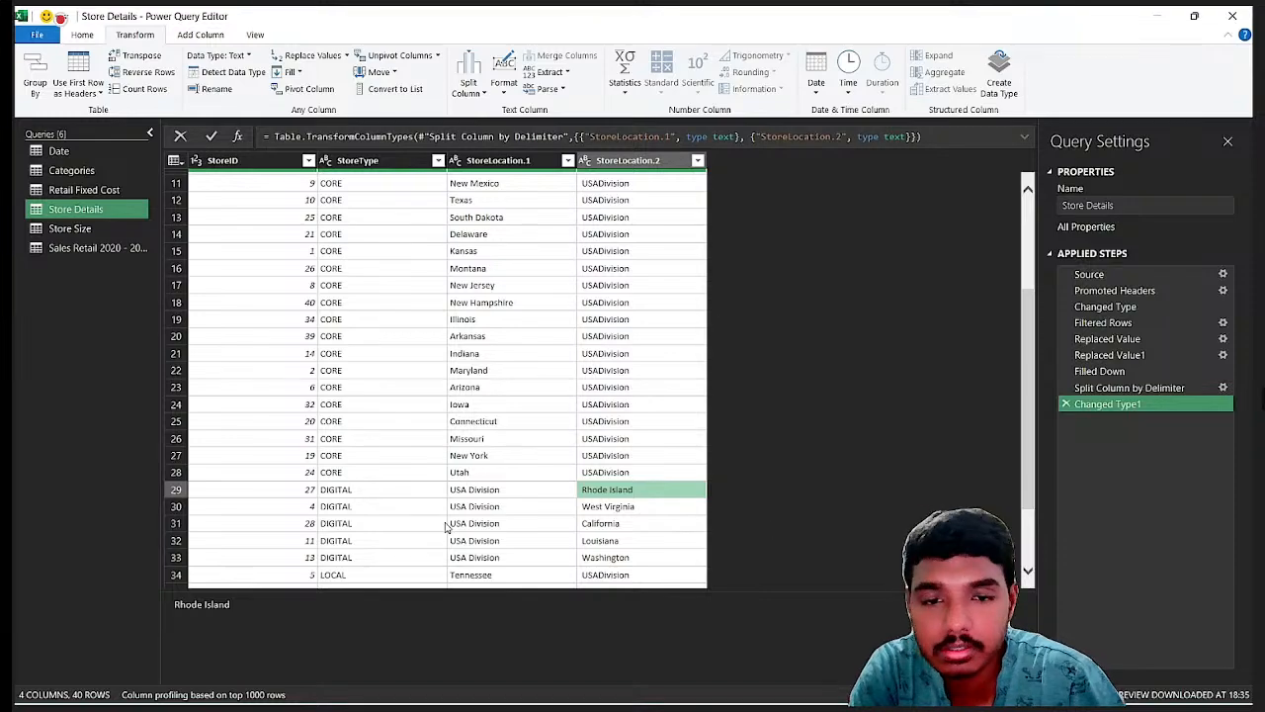
scroll(606, 543, "down", 2)
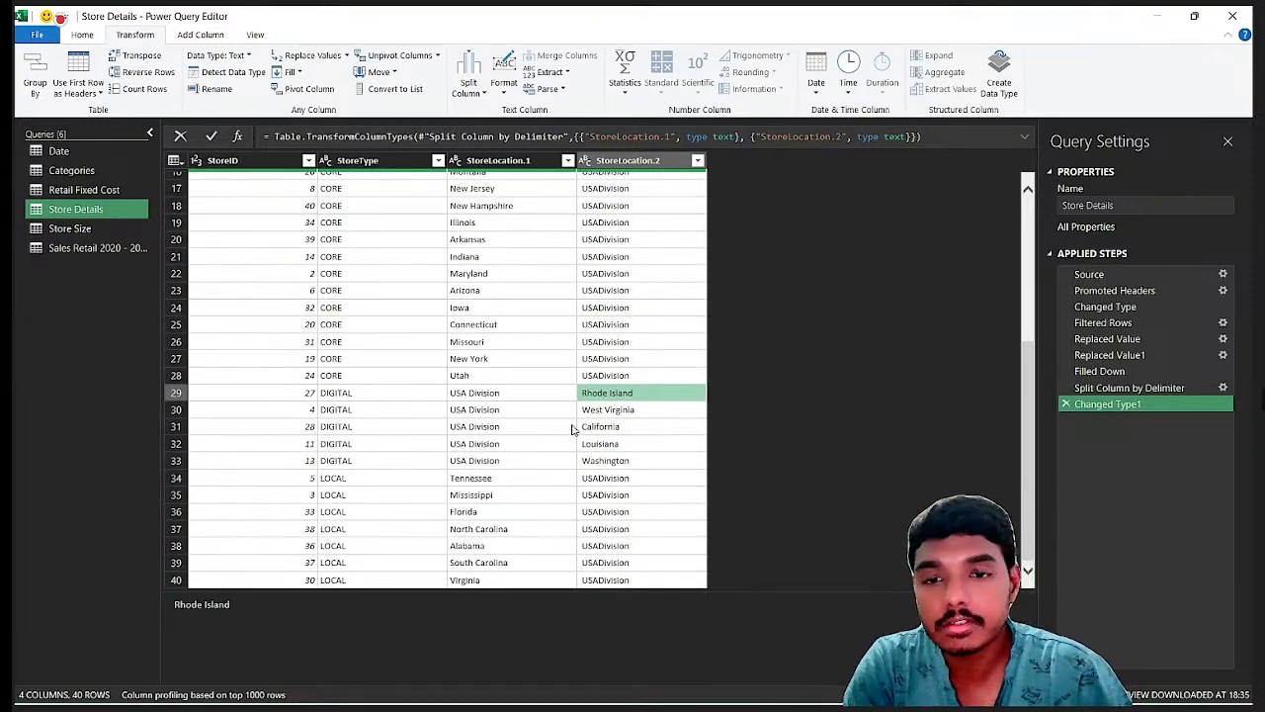
left_click(498, 395)
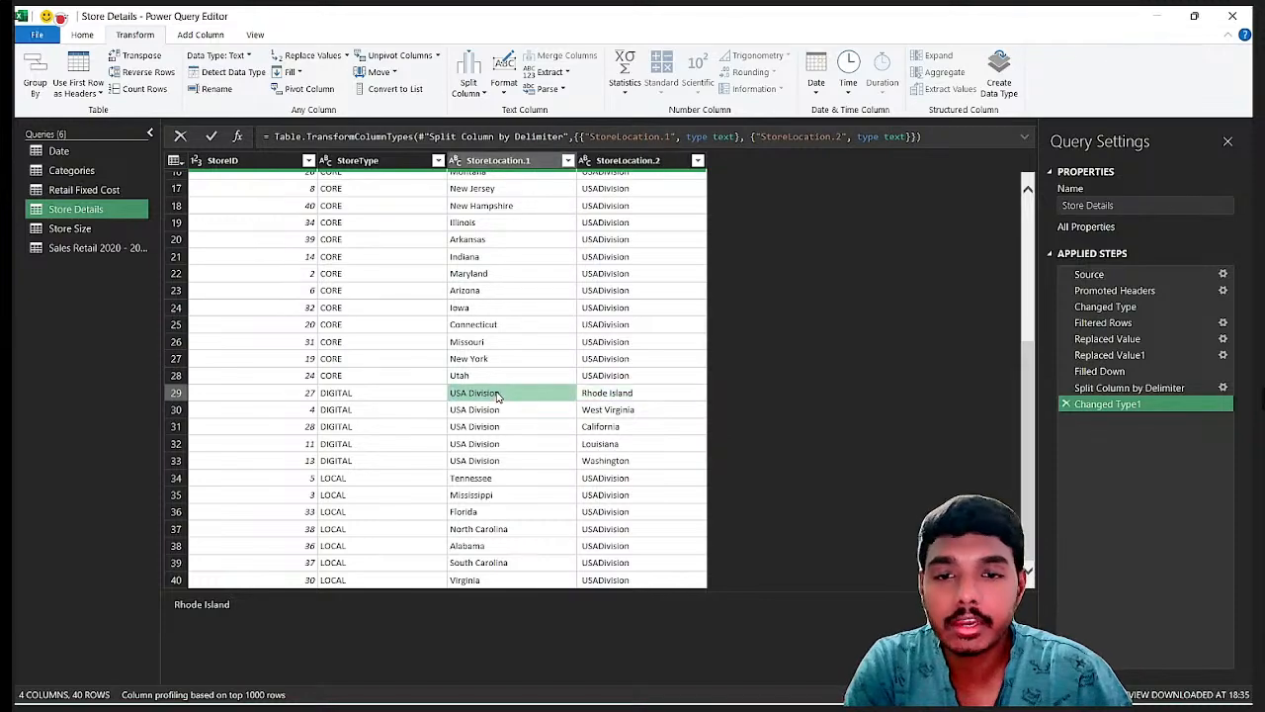
left_click(618, 391)
left_click(502, 396)
scroll(502, 397, "up", 5)
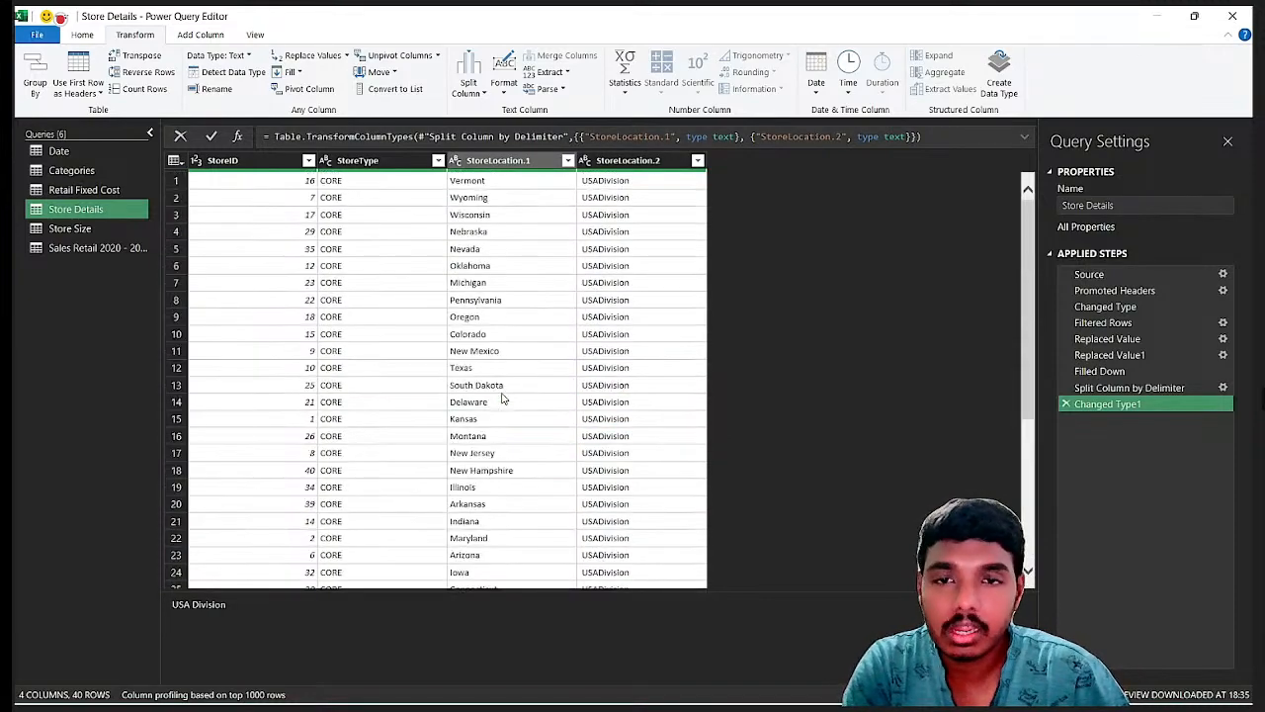
left_click(529, 182)
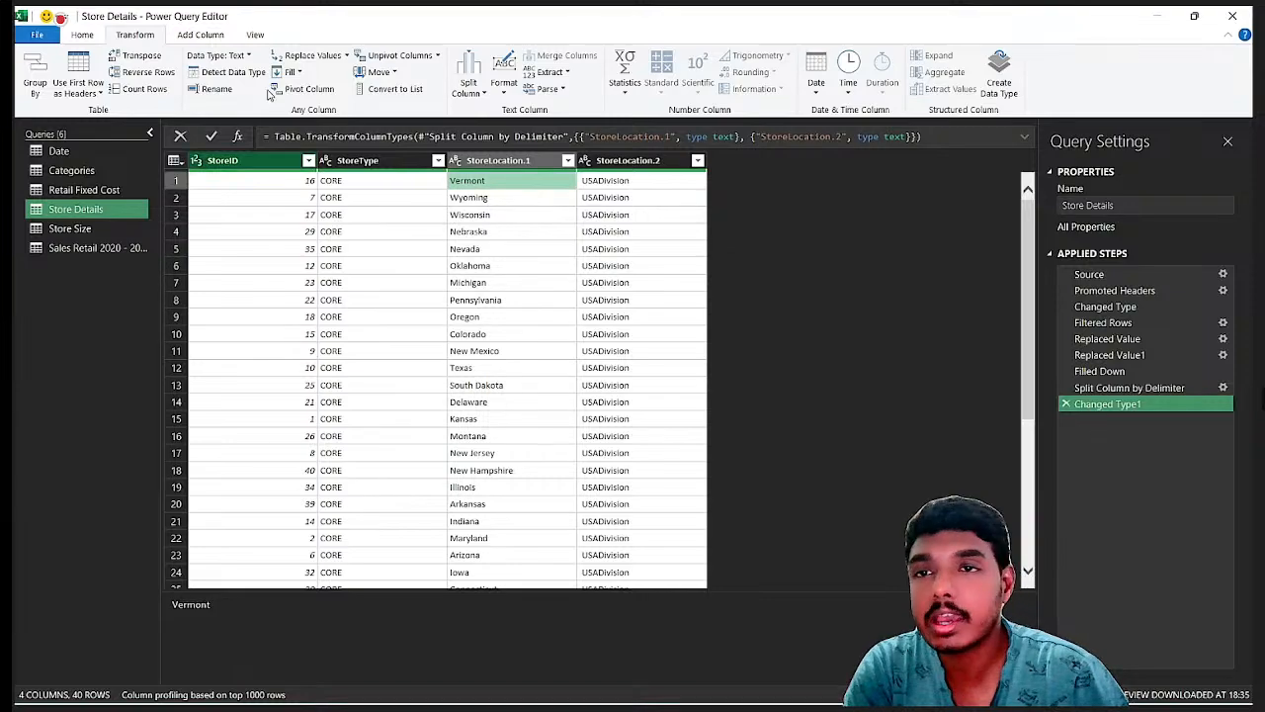
Step: Begin a conditional column named Store Location with the condition that StoreLocation.1 equals "USA Division"
left_click(201, 34)
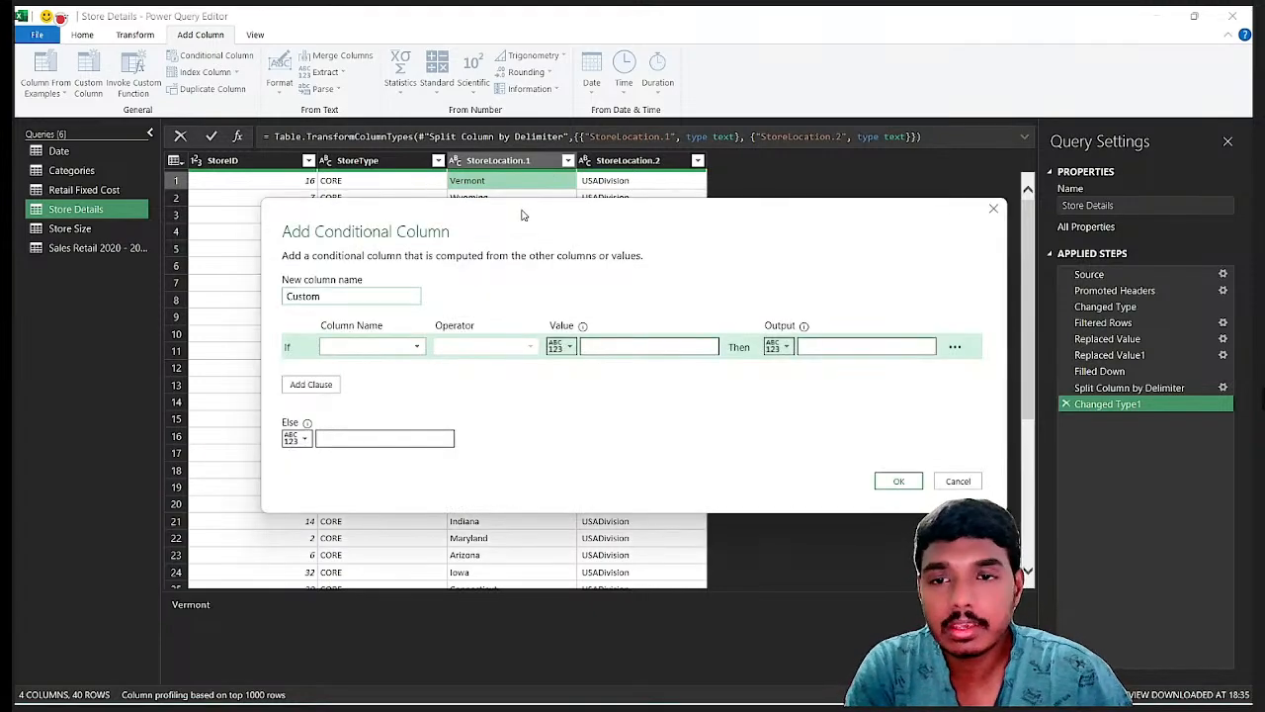
left_click_drag(329, 297, 237, 309)
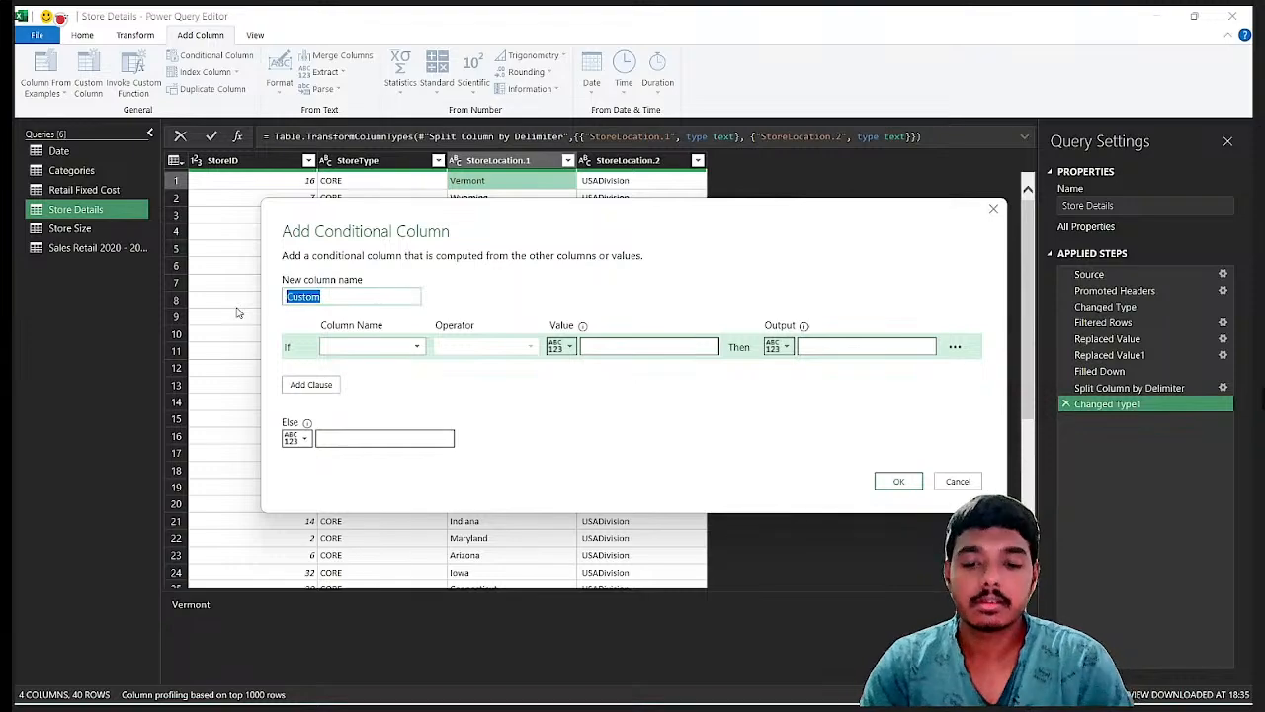
type("Store Location")
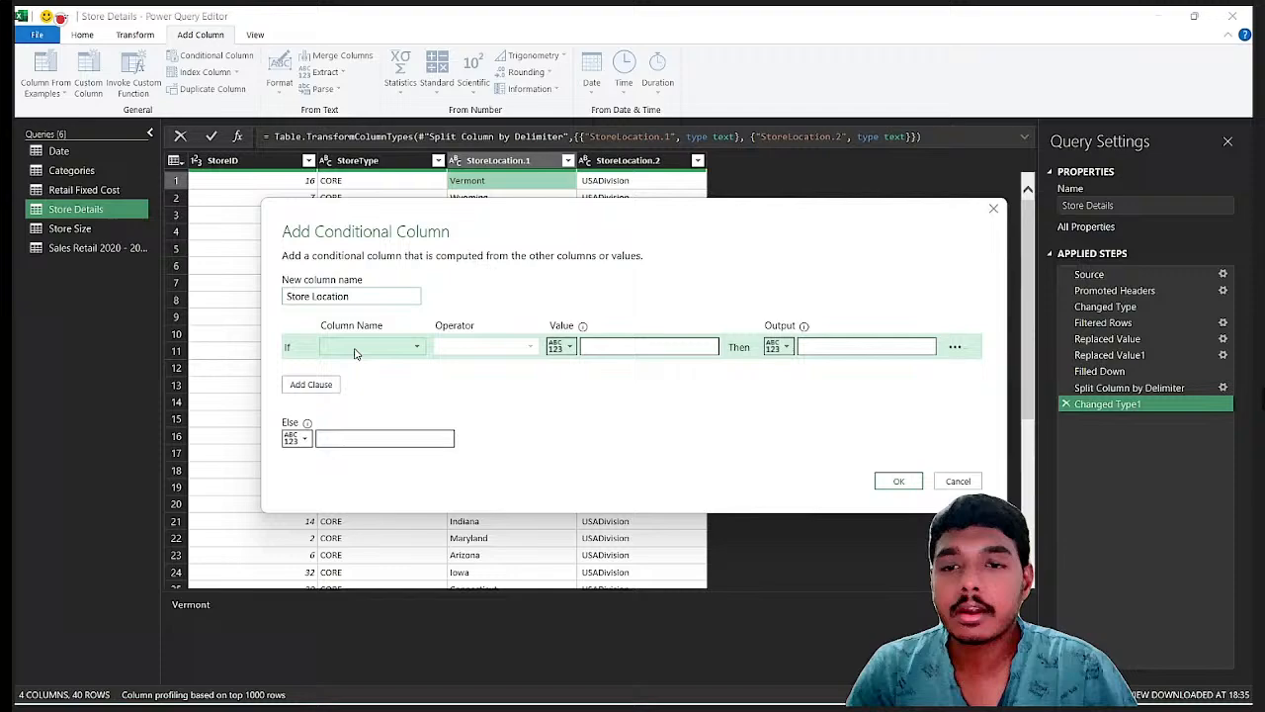
left_click(355, 347)
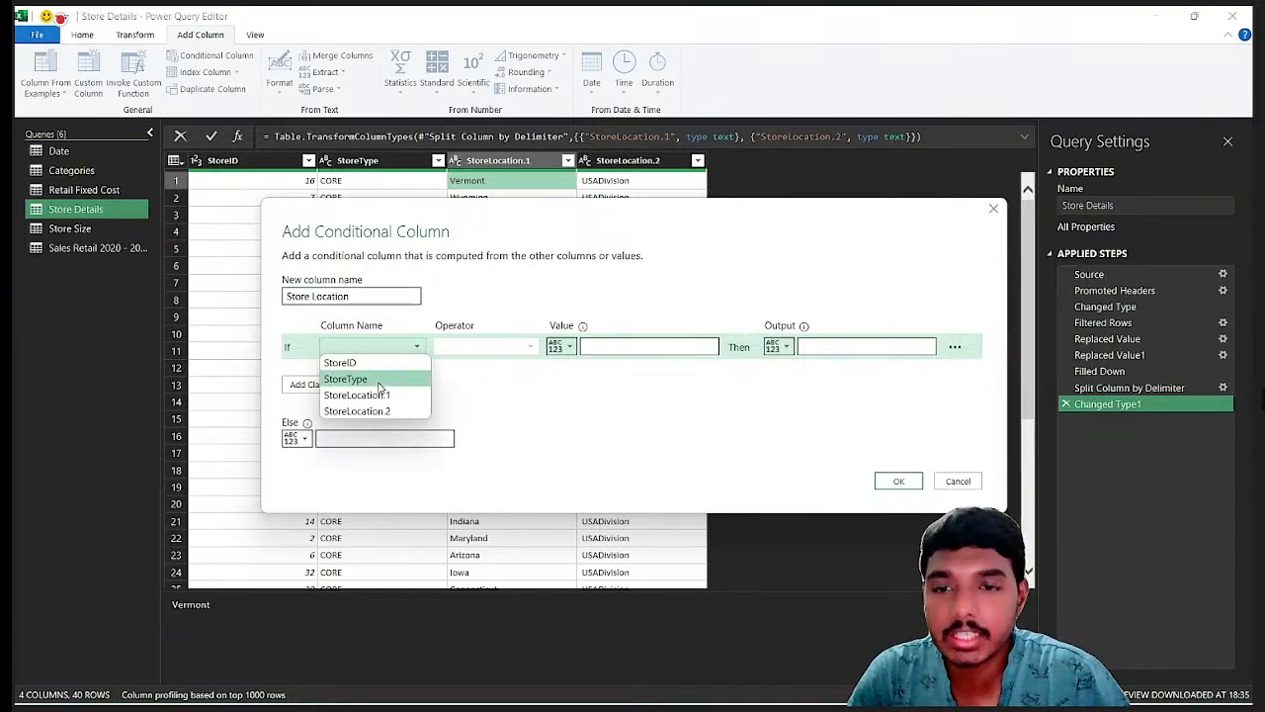
left_click(381, 396)
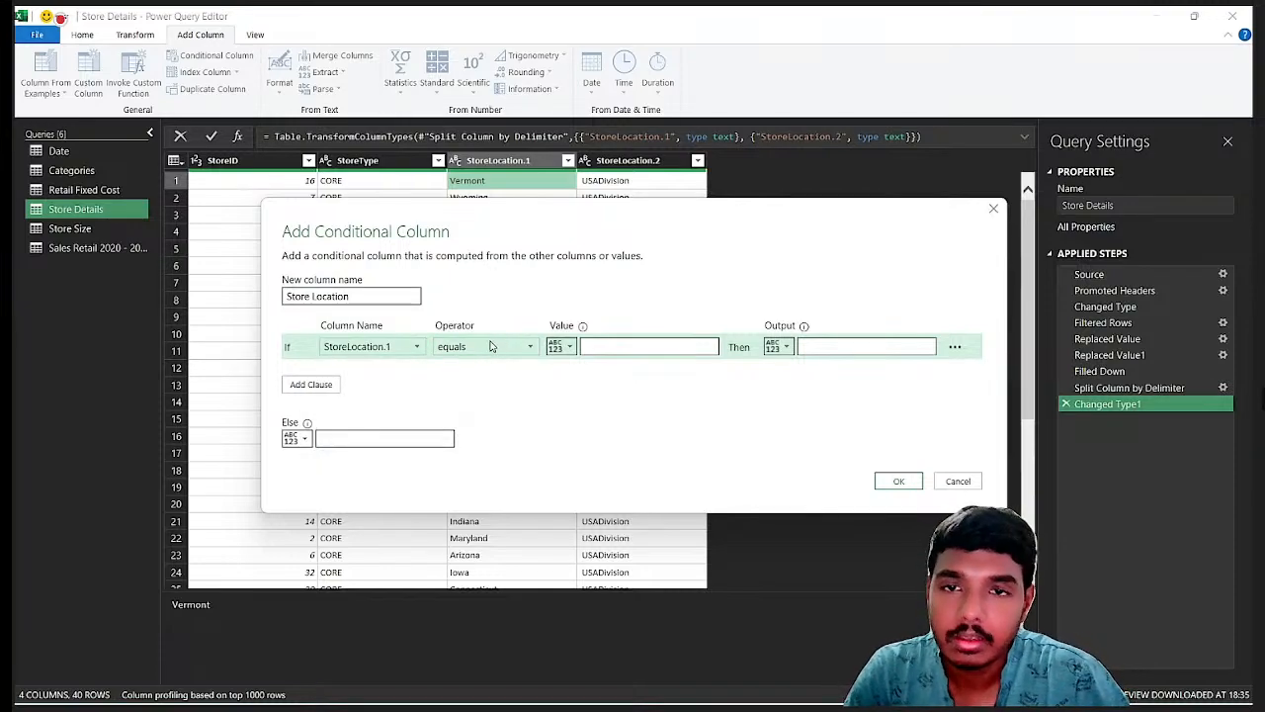
left_click(641, 345)
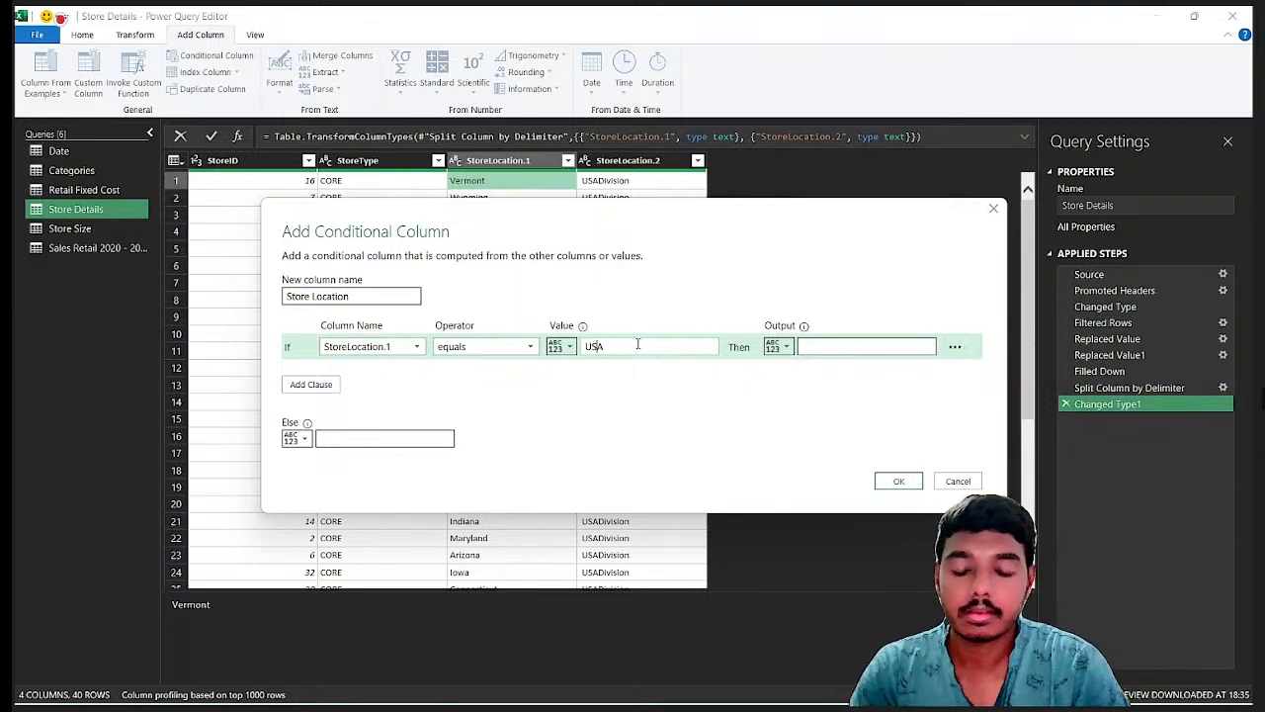
type("USA Divi")
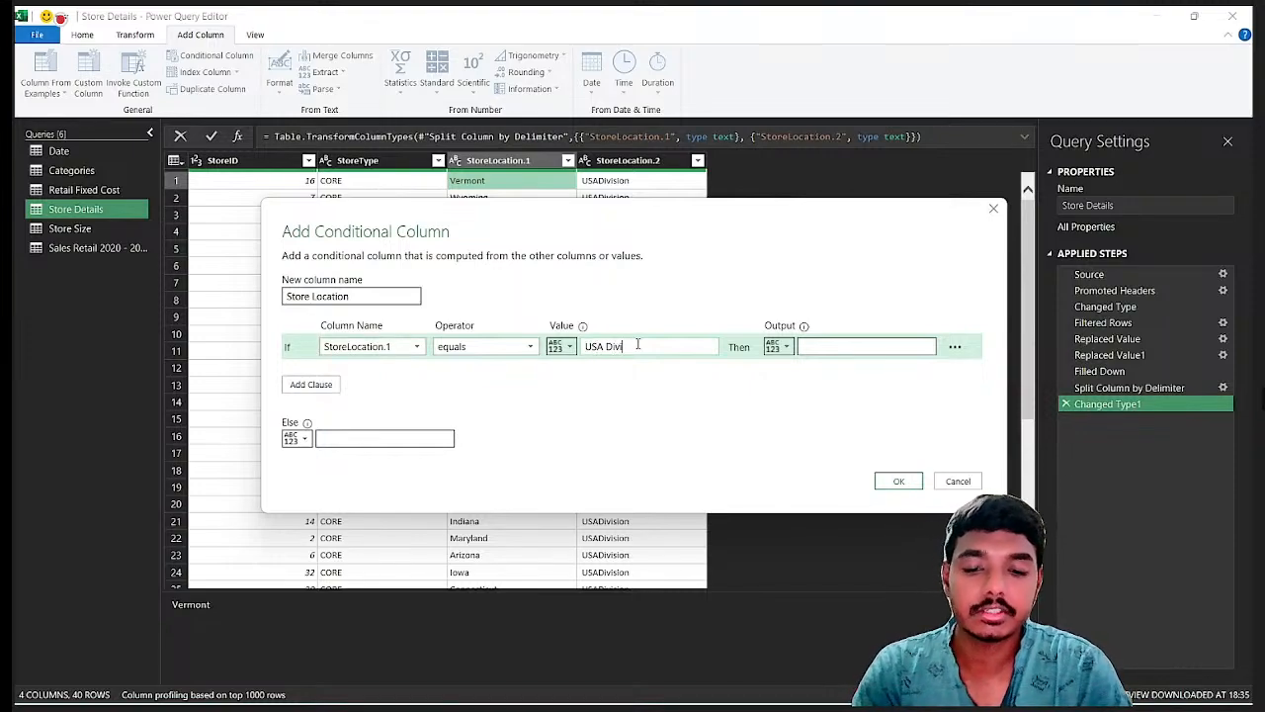
type("sion")
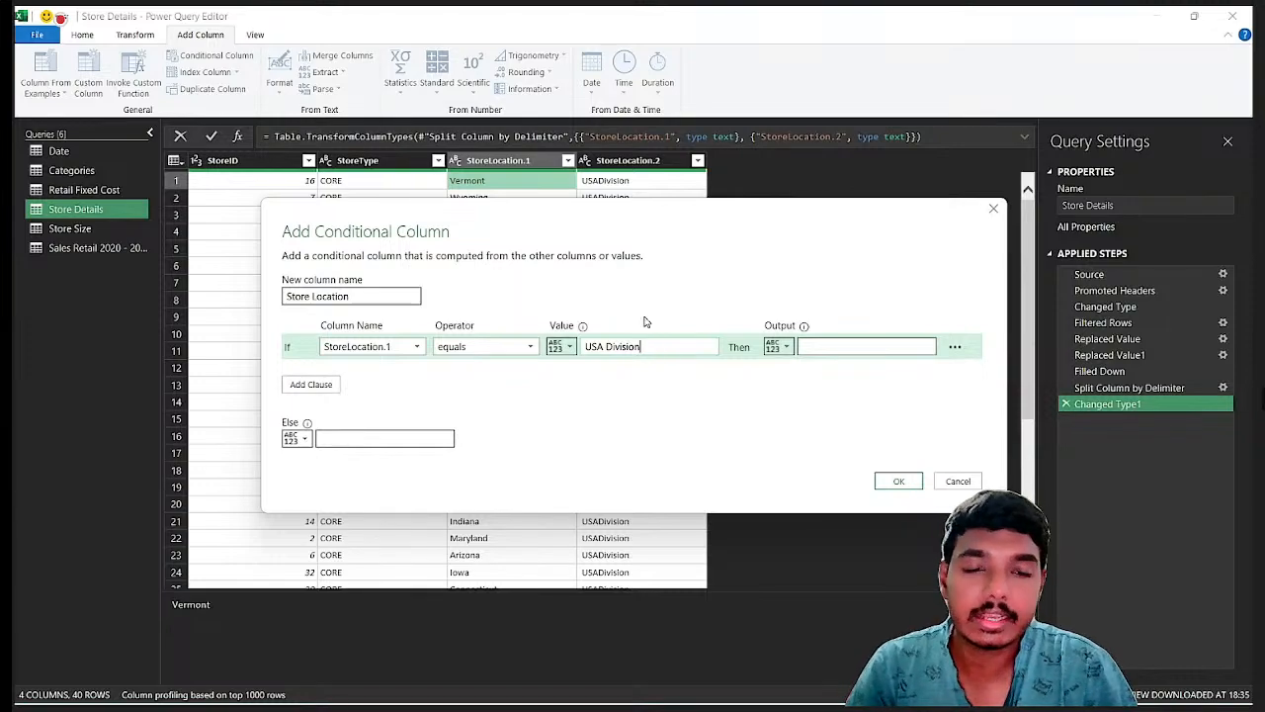
Step: Set the conditional column to output StoreLocation.2 when the condition is met and StoreLocation.1 otherwise, and create it
left_click(778, 347)
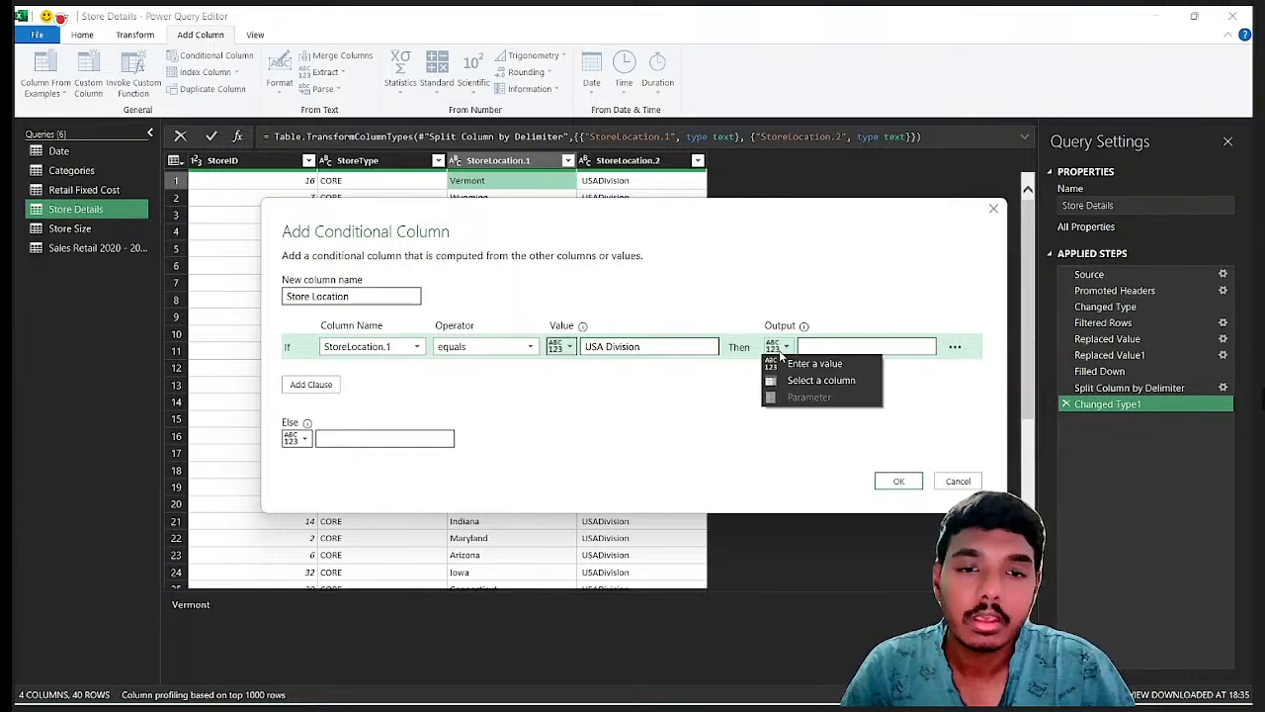
left_click(796, 381)
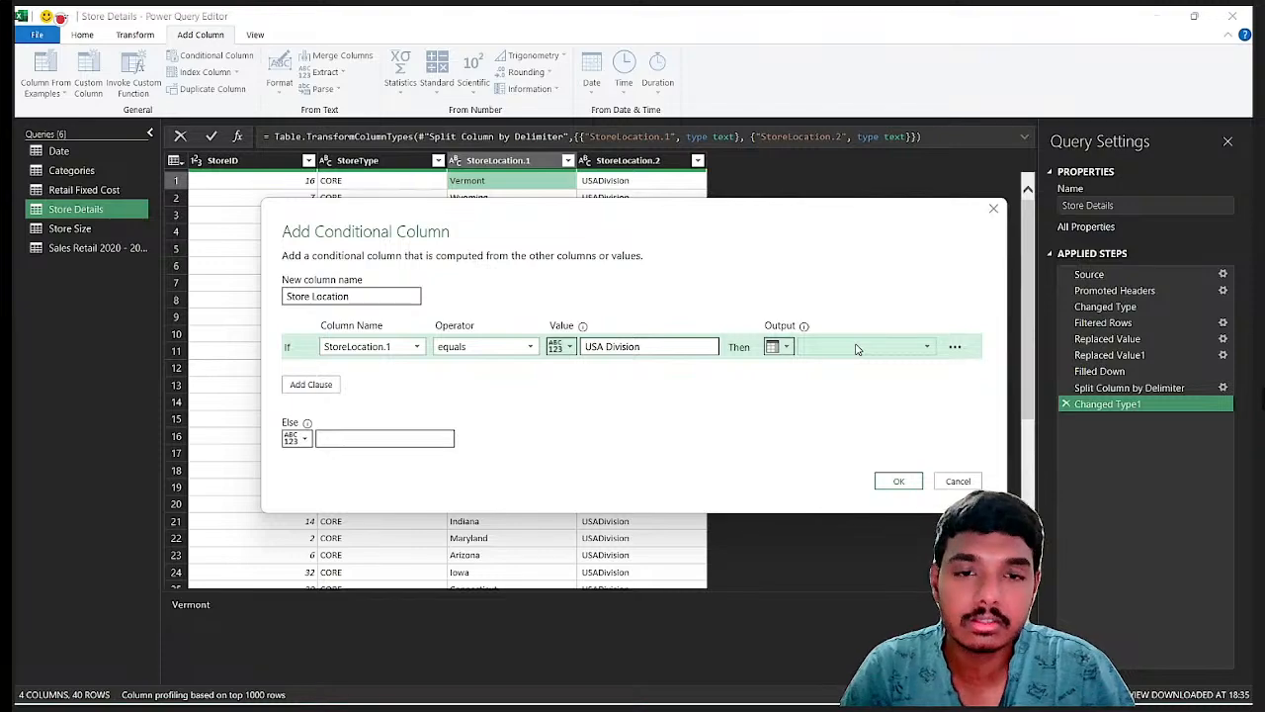
left_click(857, 348)
left_click(836, 413)
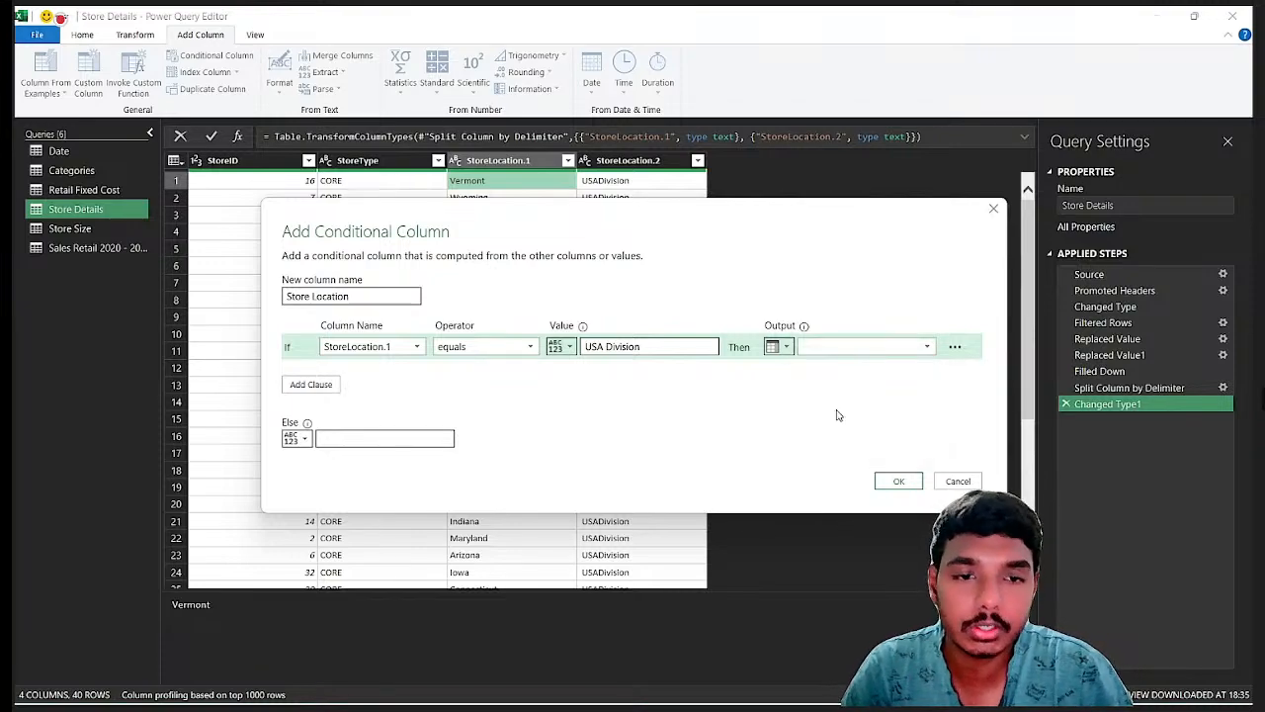
left_click(295, 441)
left_click(317, 472)
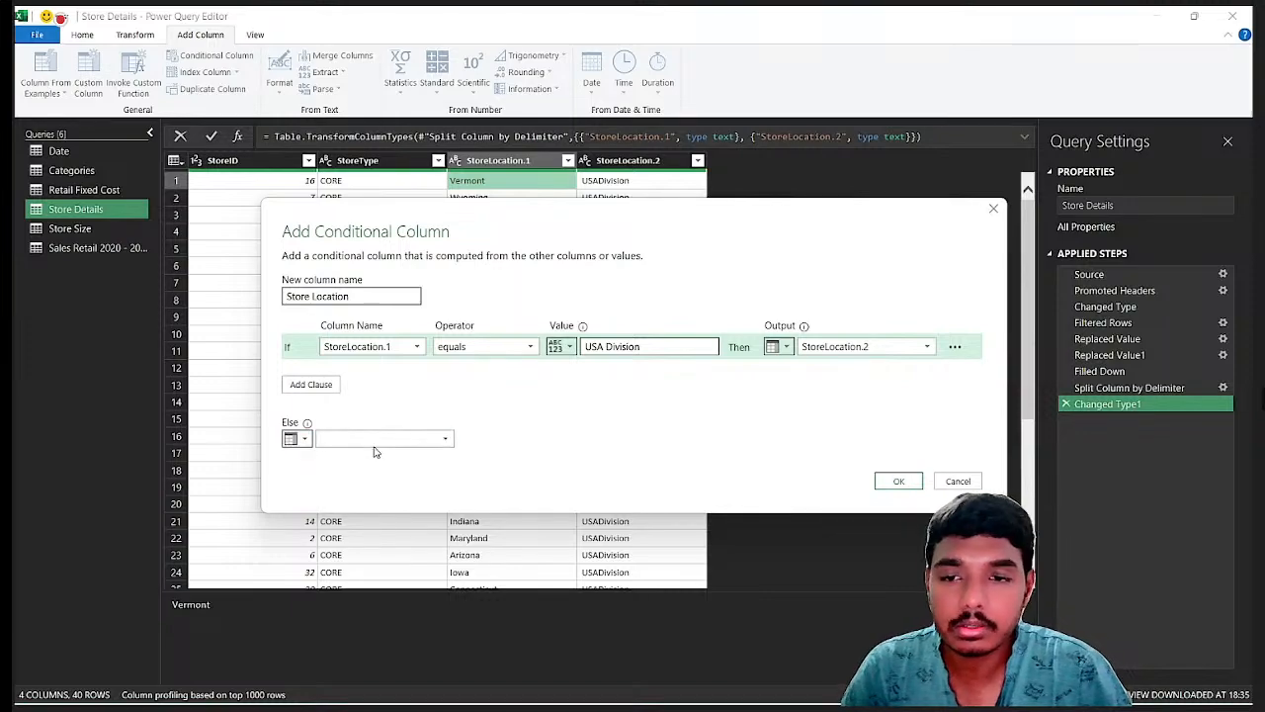
left_click(376, 441)
left_click(376, 494)
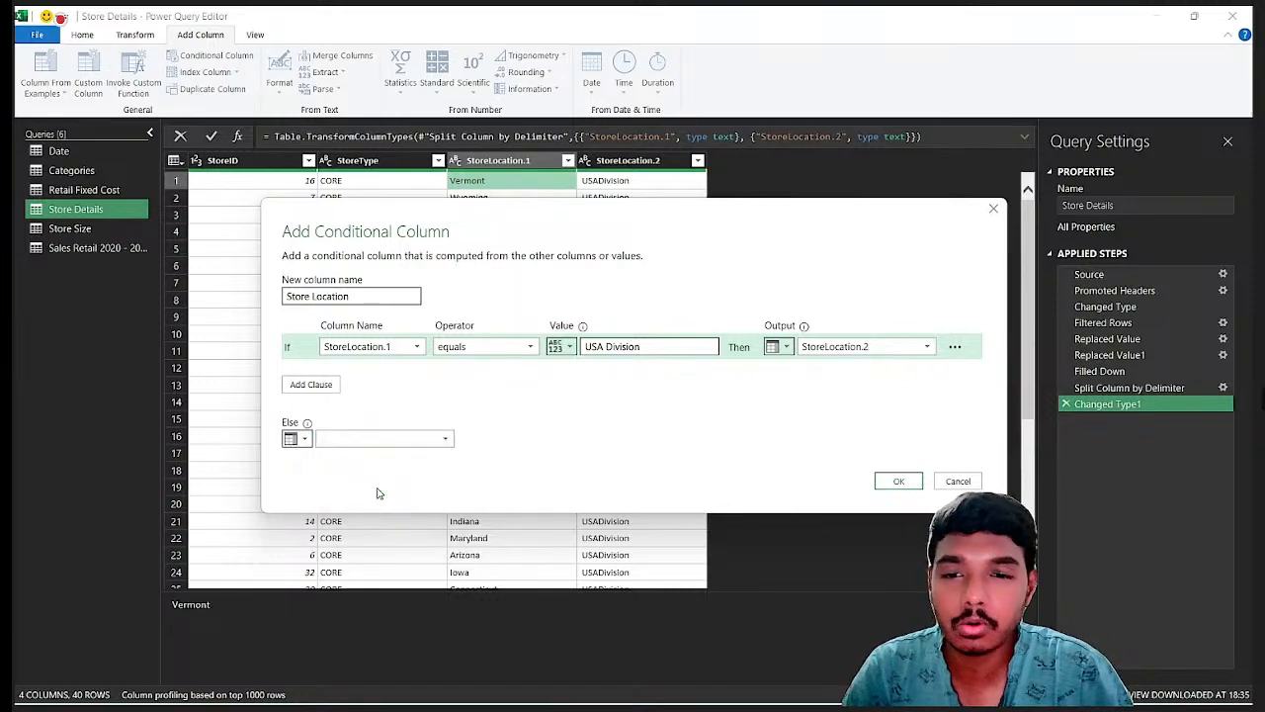
left_click(895, 481)
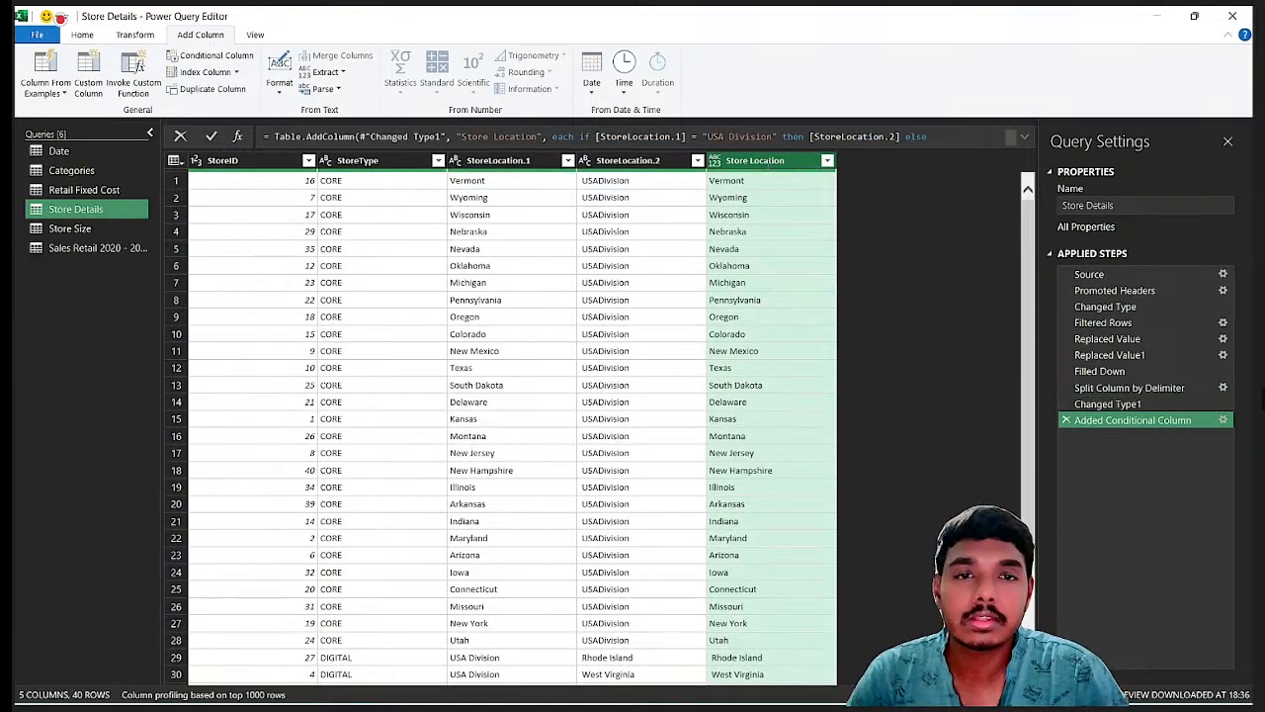
Step: Check the Store Location column against StoreLocation.1 and StoreLocation.2, especially in the DIGITAL store rows
scroll(768, 340, "down", 3)
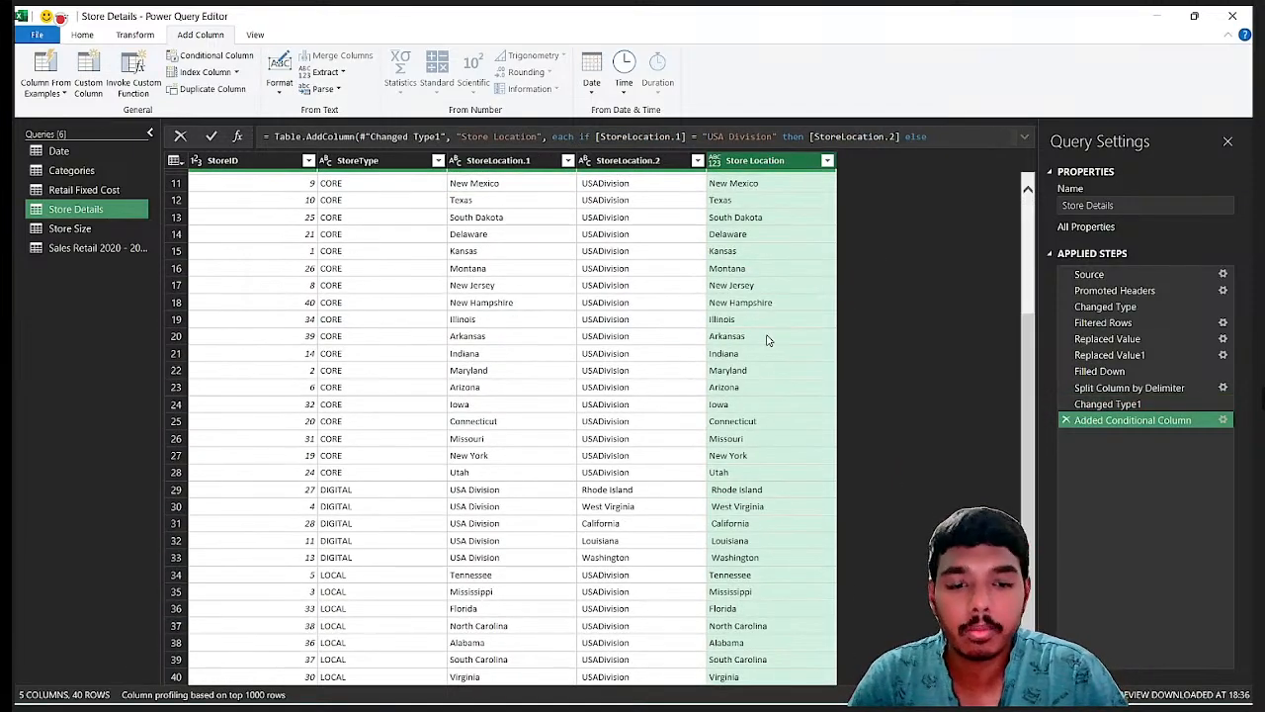
scroll(768, 340, "up", 3)
scroll(768, 340, "down", 3)
left_click(736, 491)
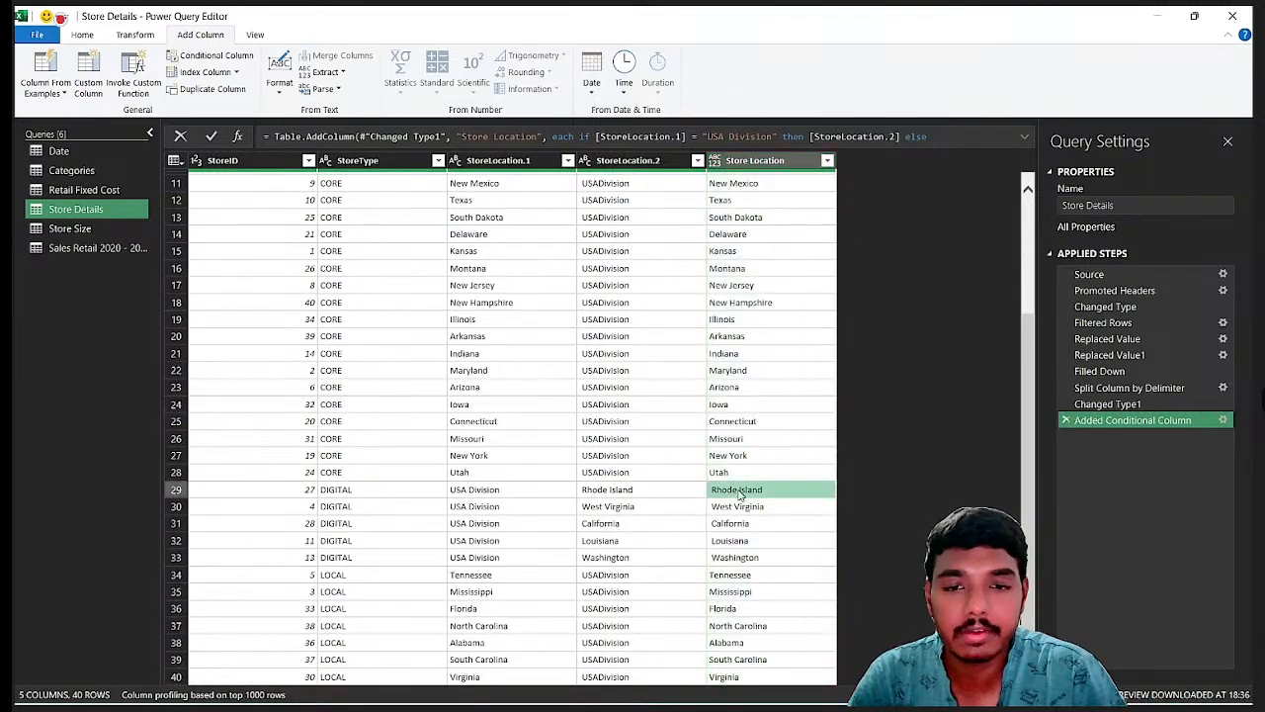
left_click(509, 491)
left_click(618, 491)
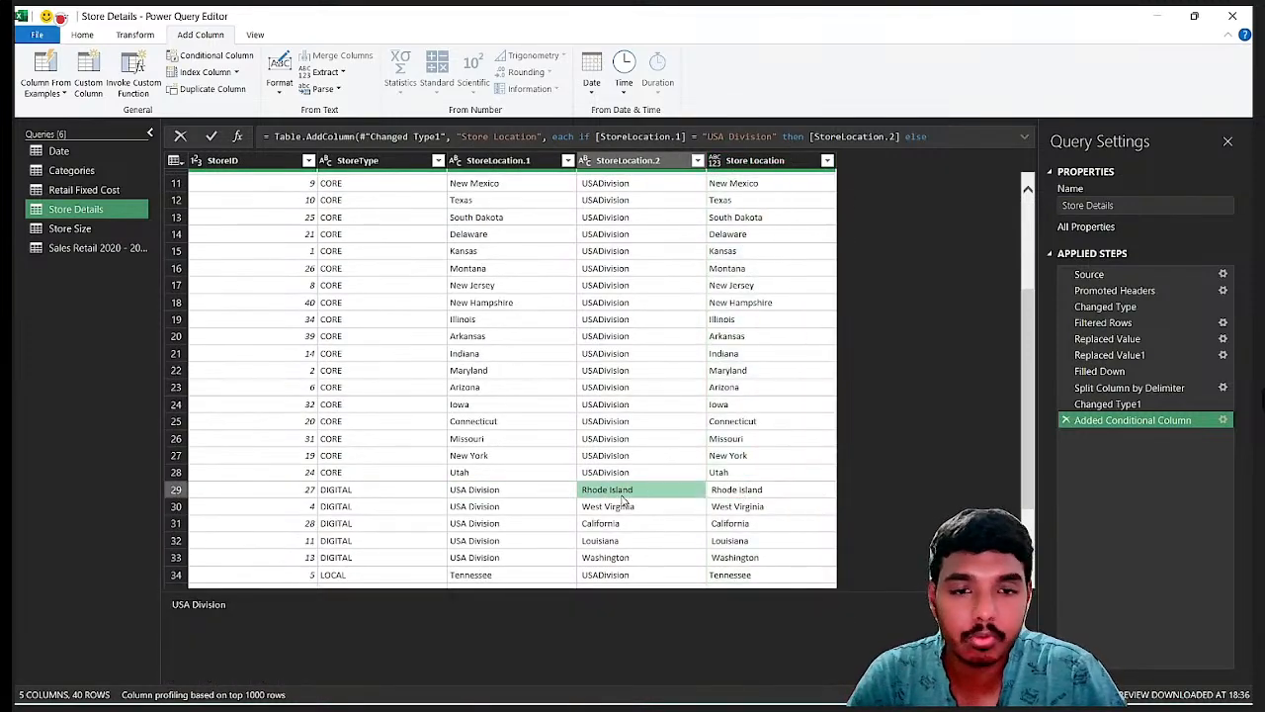
left_click(757, 489)
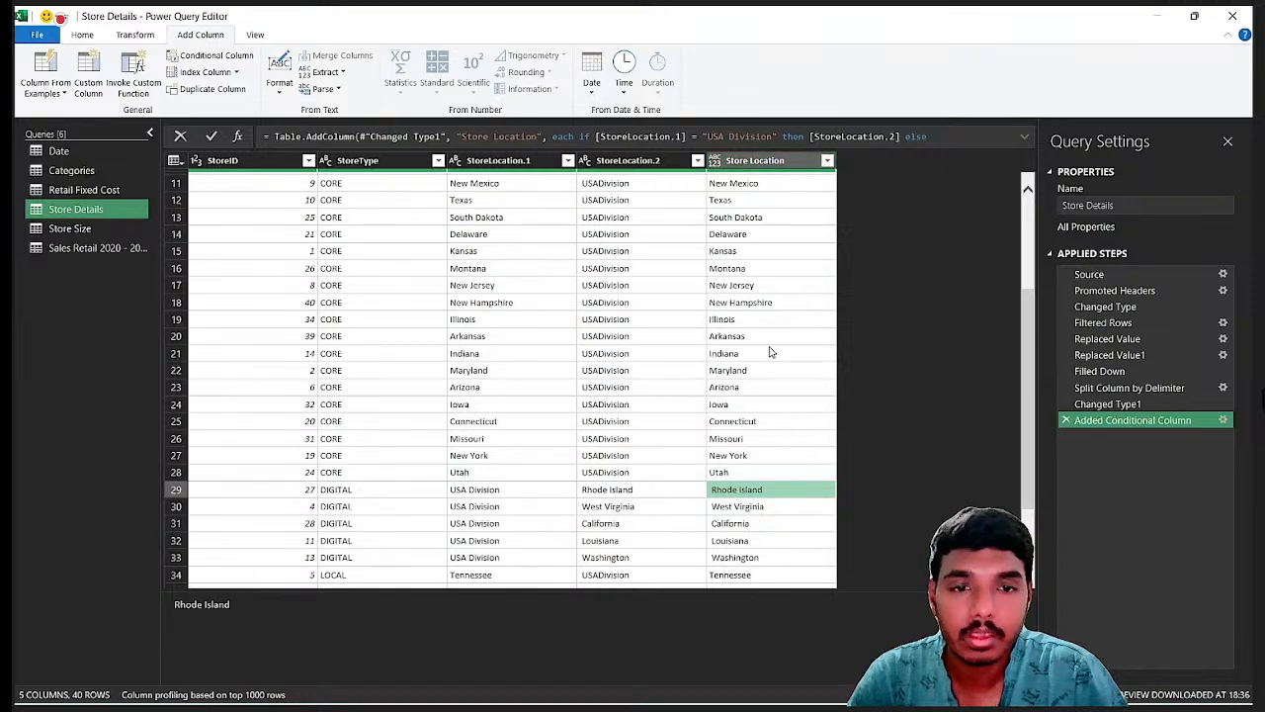
Step: Remove the StoreLocation.1 and StoreLocation.2 columns from the Store Details query
scroll(761, 477, "down", 2)
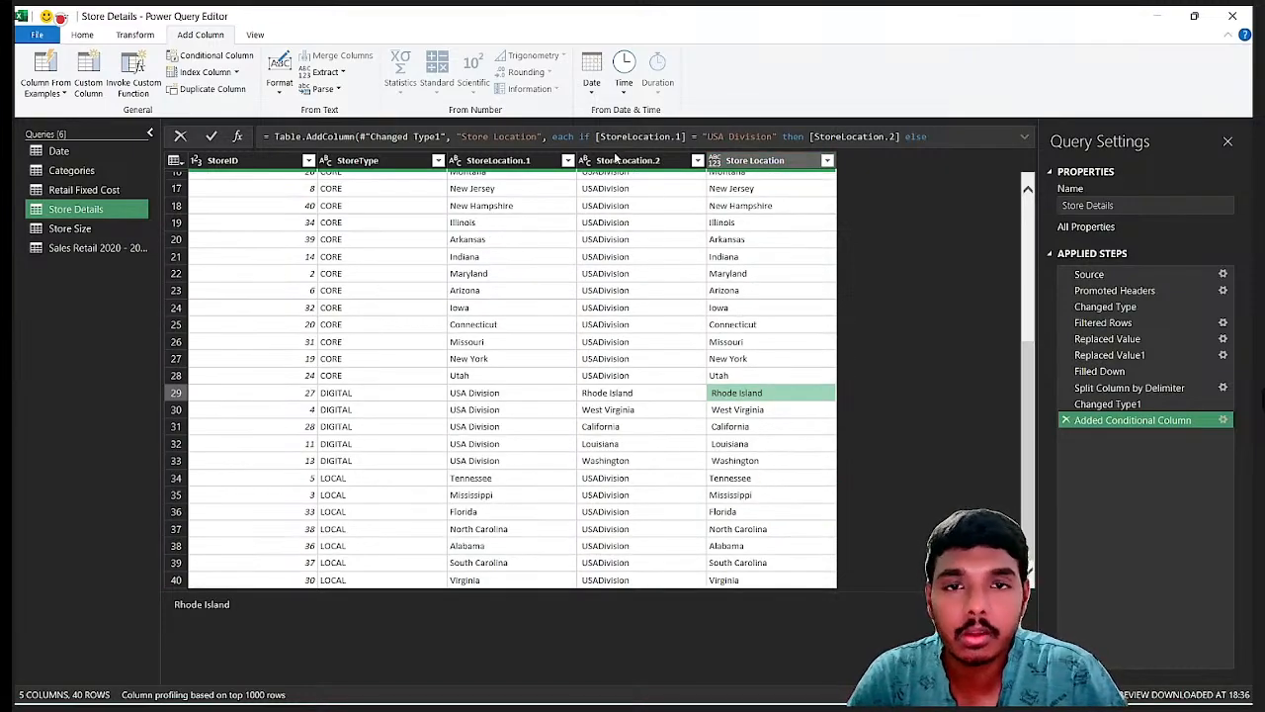
left_click(615, 160)
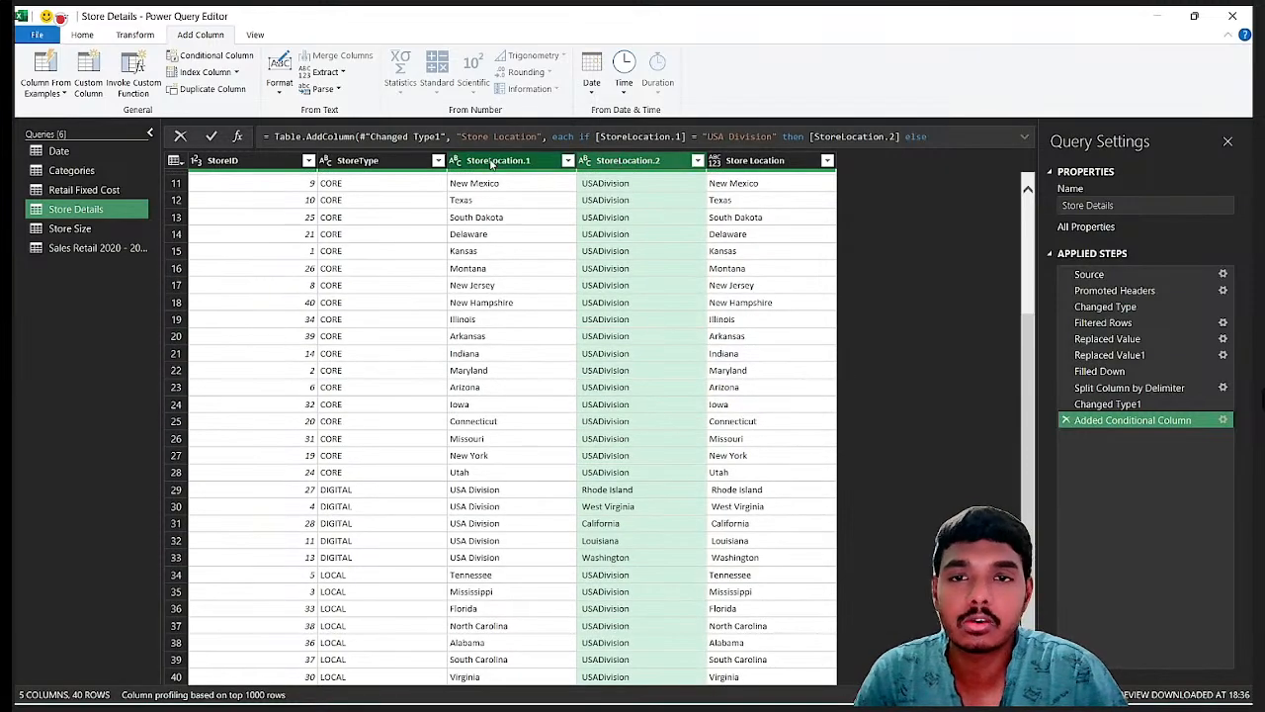
left_click(491, 163, "ctrl")
right_click(491, 163)
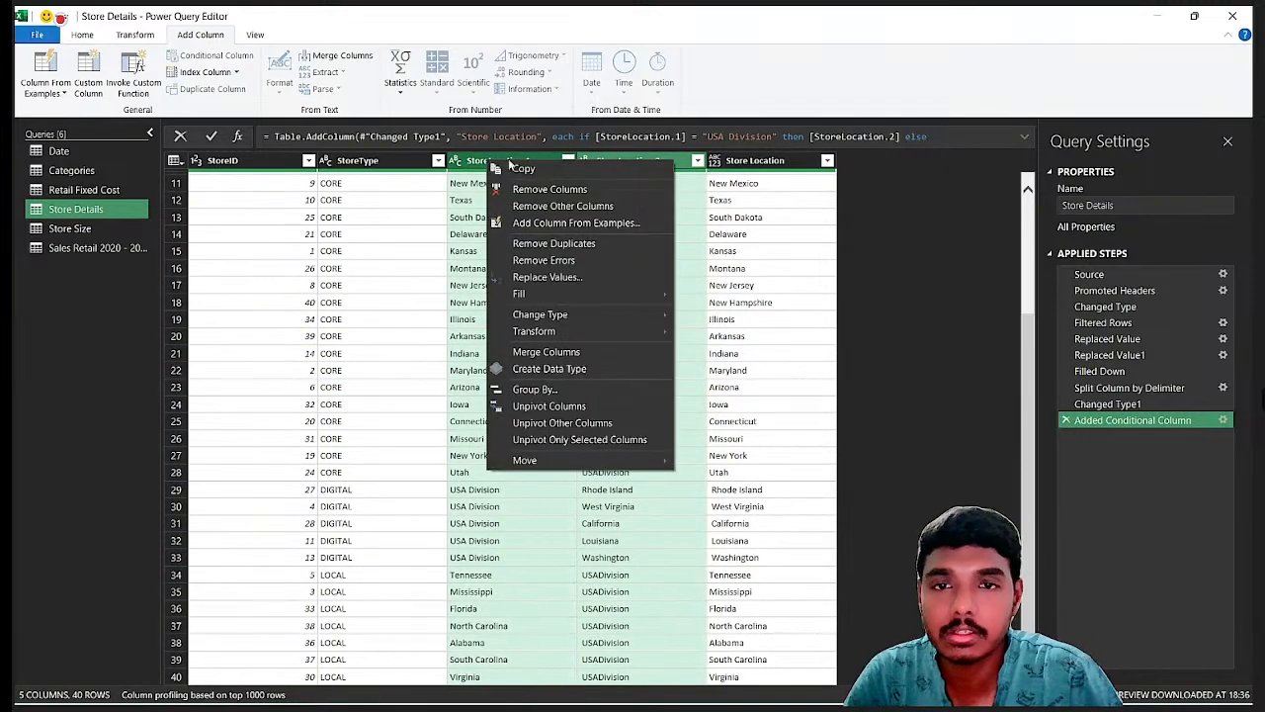
left_click(542, 189)
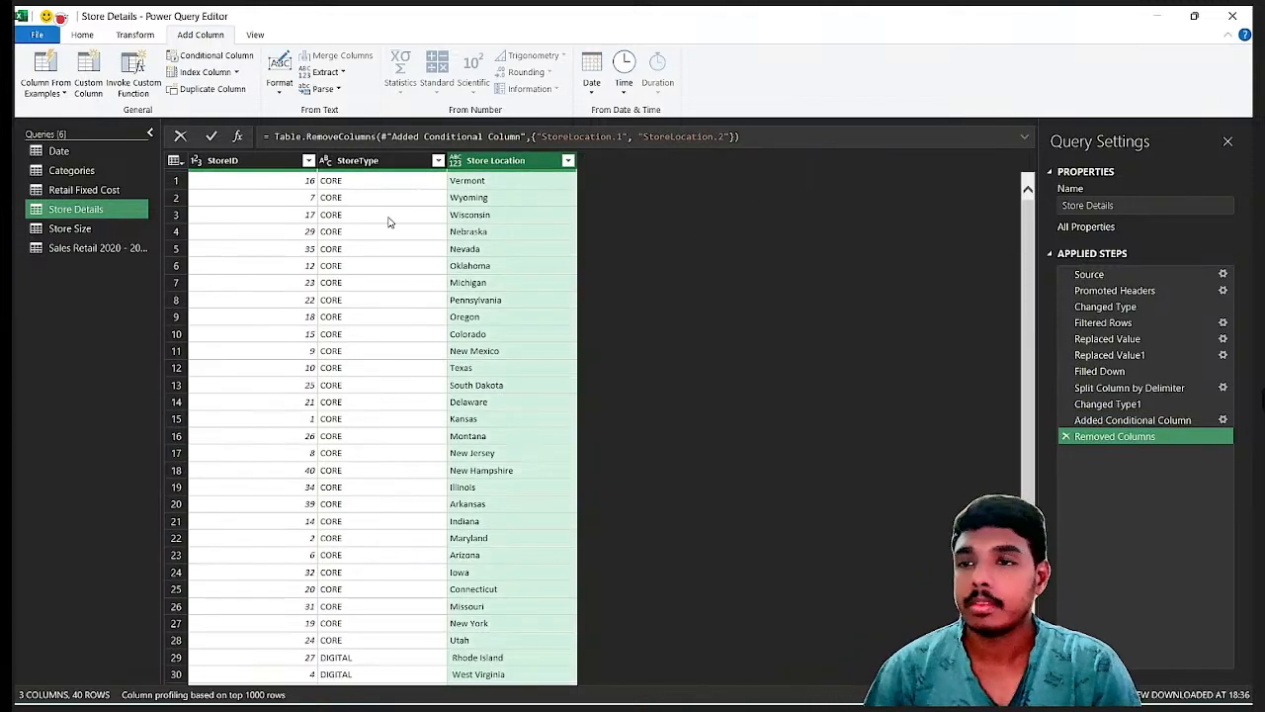
Step: In the Store Size query, replace "sqft" with an empty value throughout the StoreSize column
left_click(76, 229)
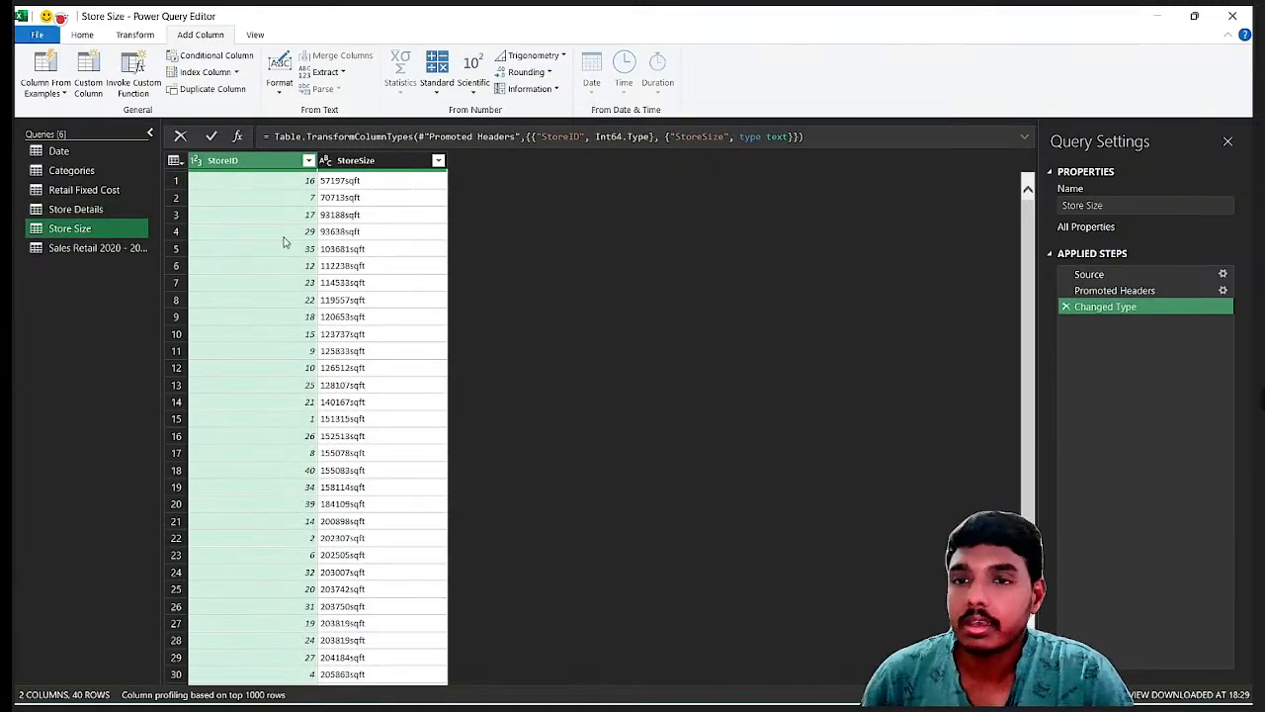
left_click(357, 181)
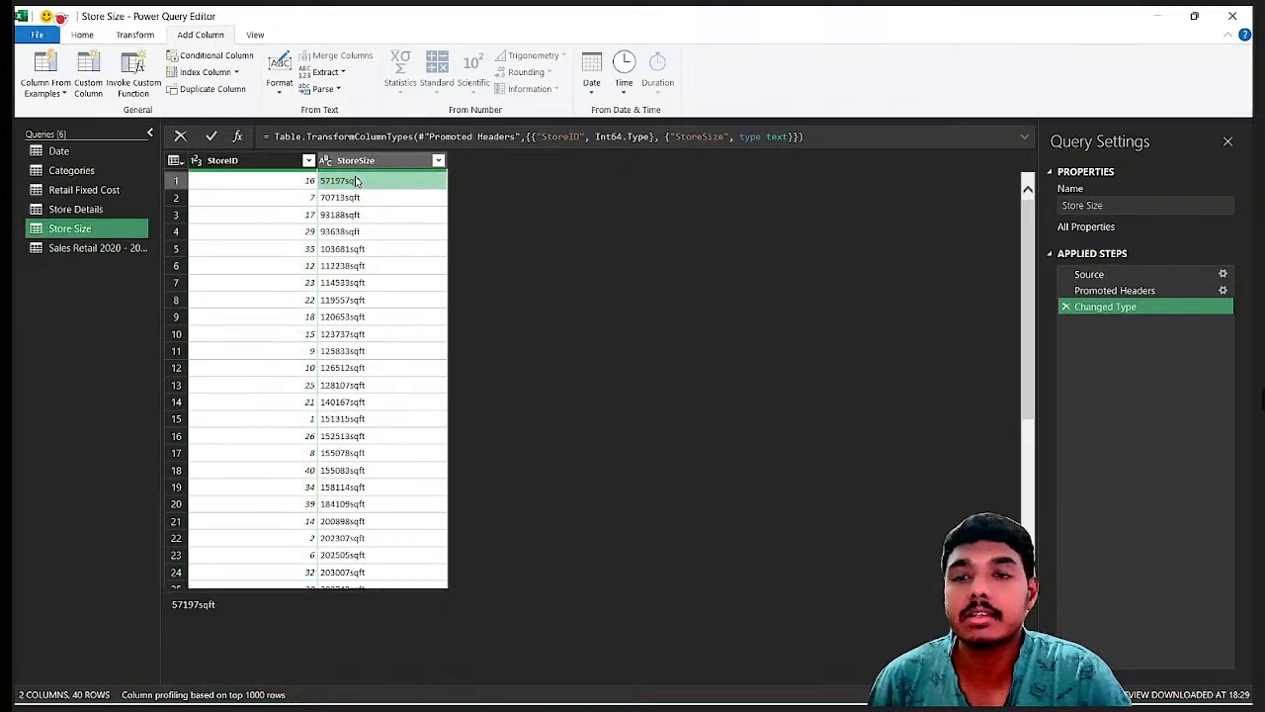
left_click(351, 248)
left_click(346, 285)
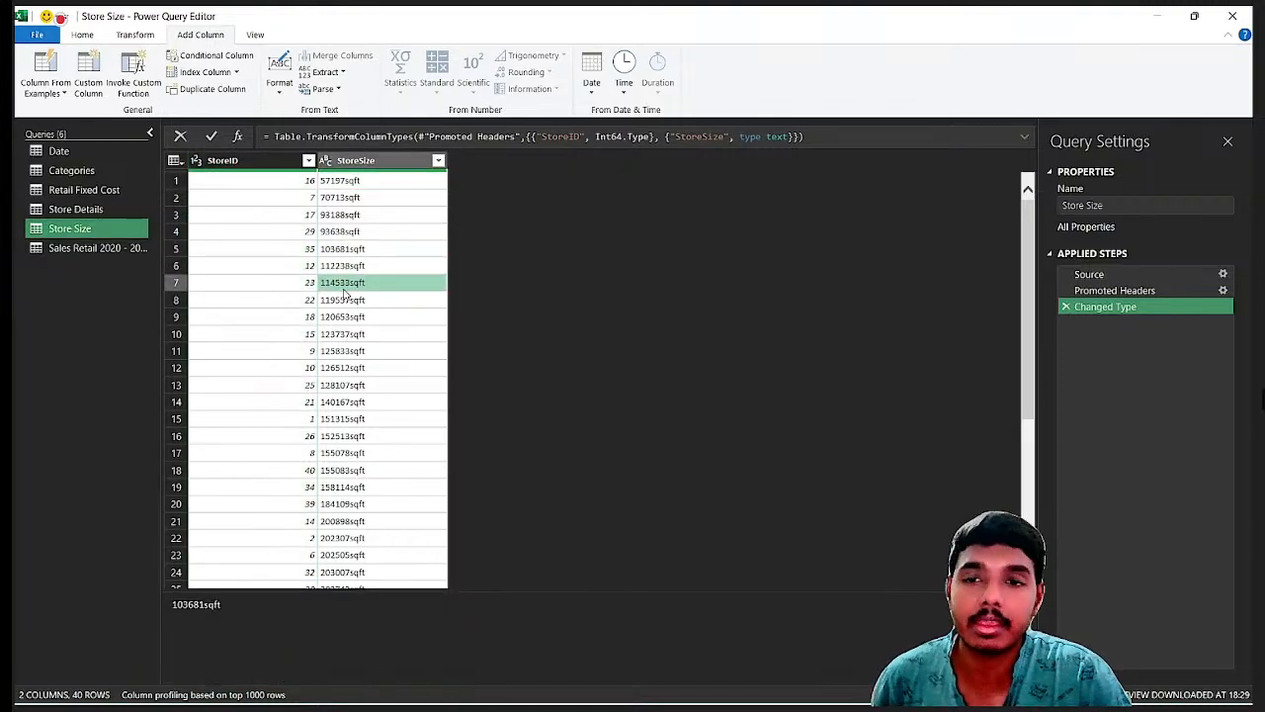
left_click(363, 216)
left_click(375, 182)
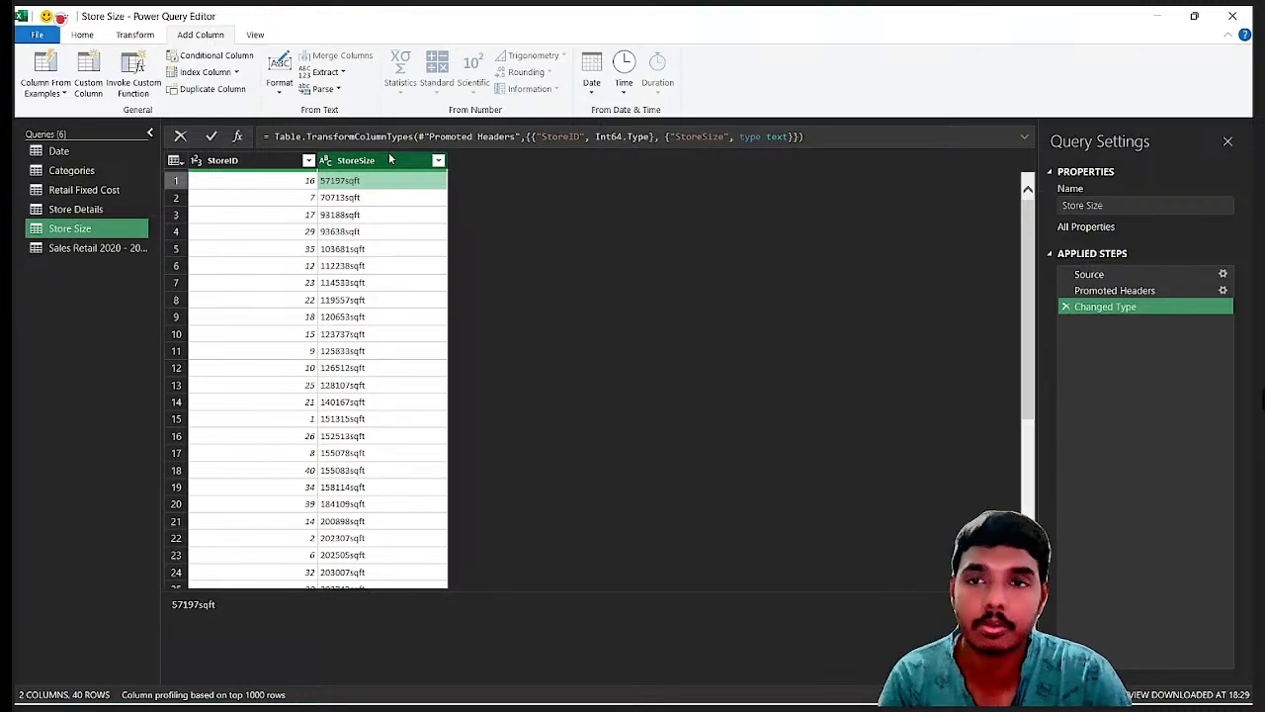
left_click(390, 159)
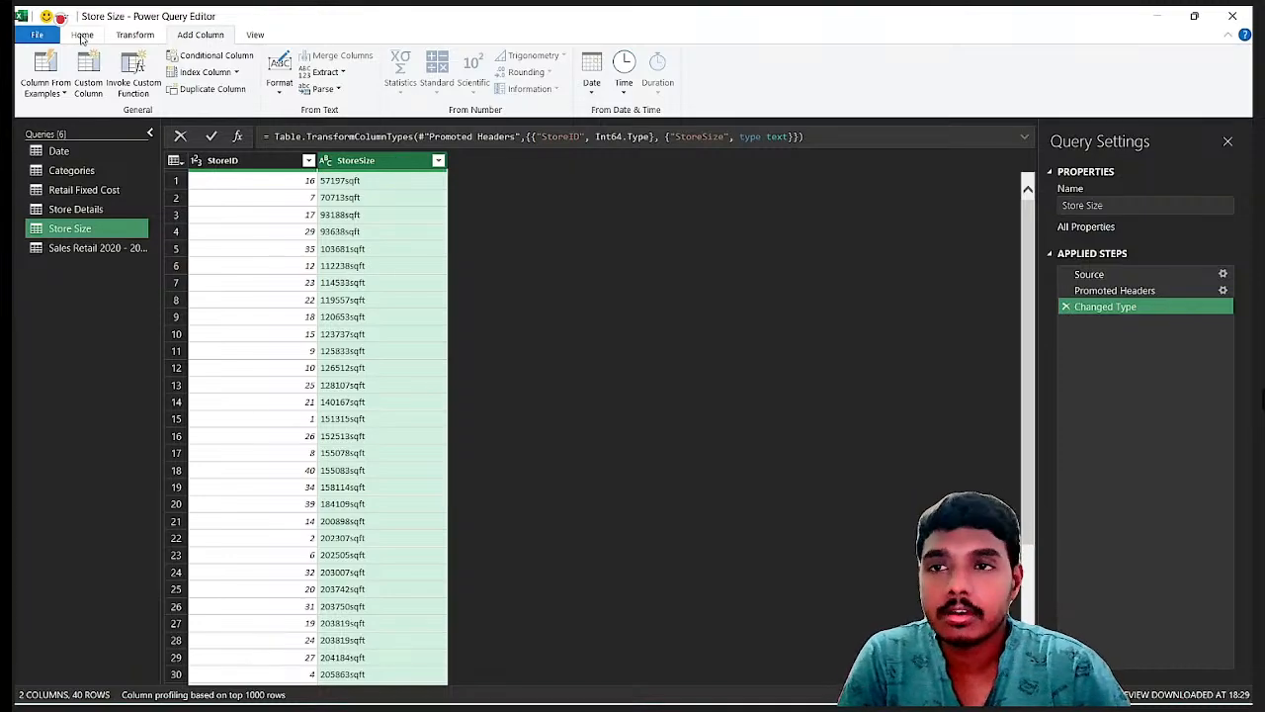
left_click(82, 37)
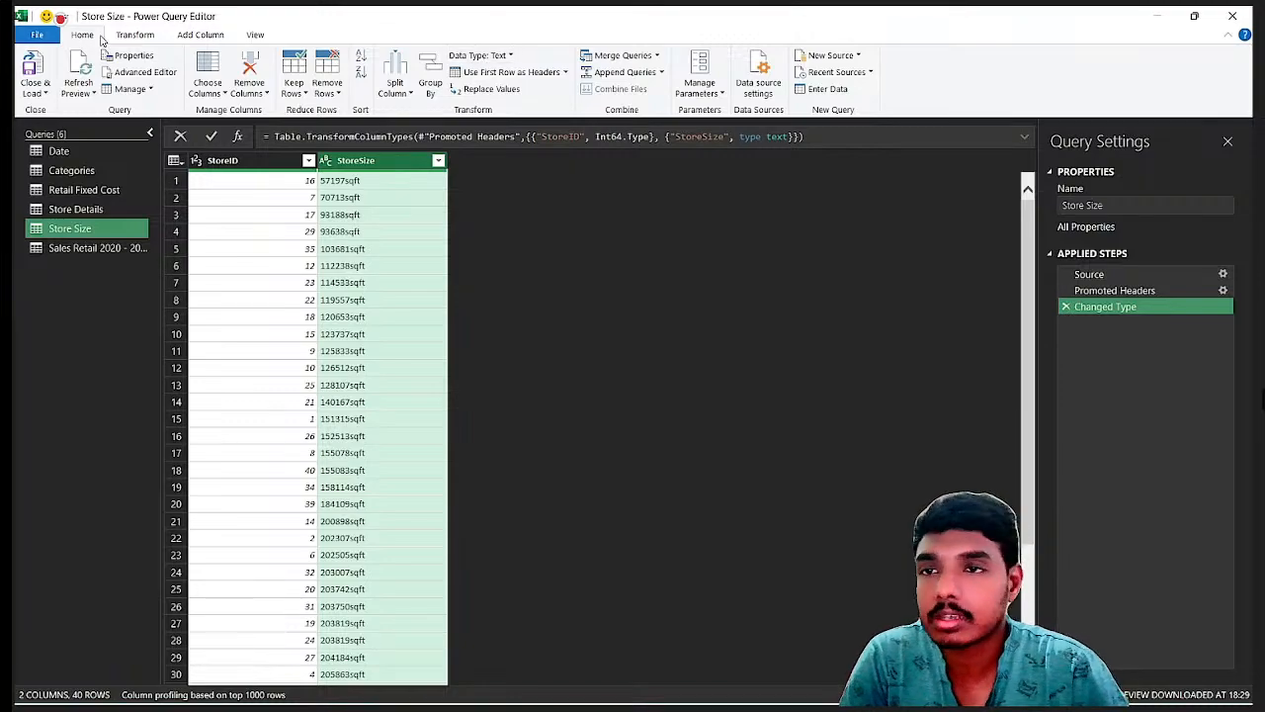
left_click(143, 36)
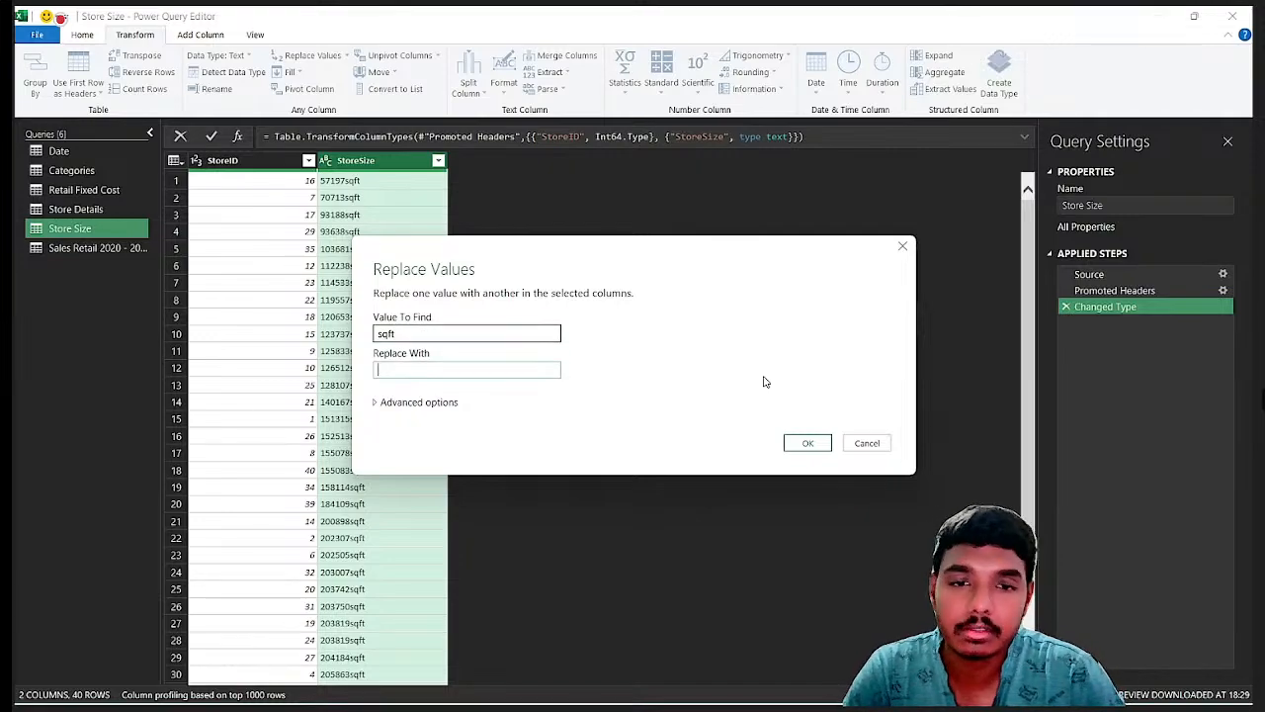
left_click(802, 445)
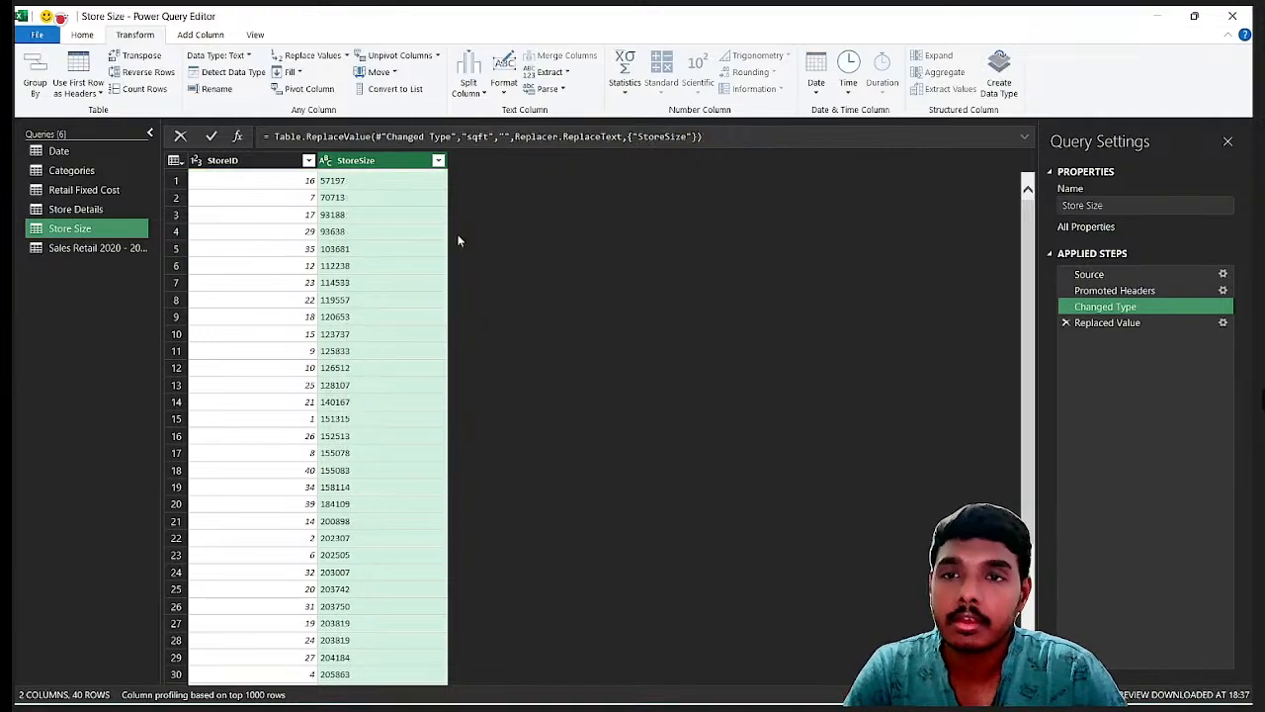
Step: Change the StoreSize column's data type to Whole Number
right_click(356, 165)
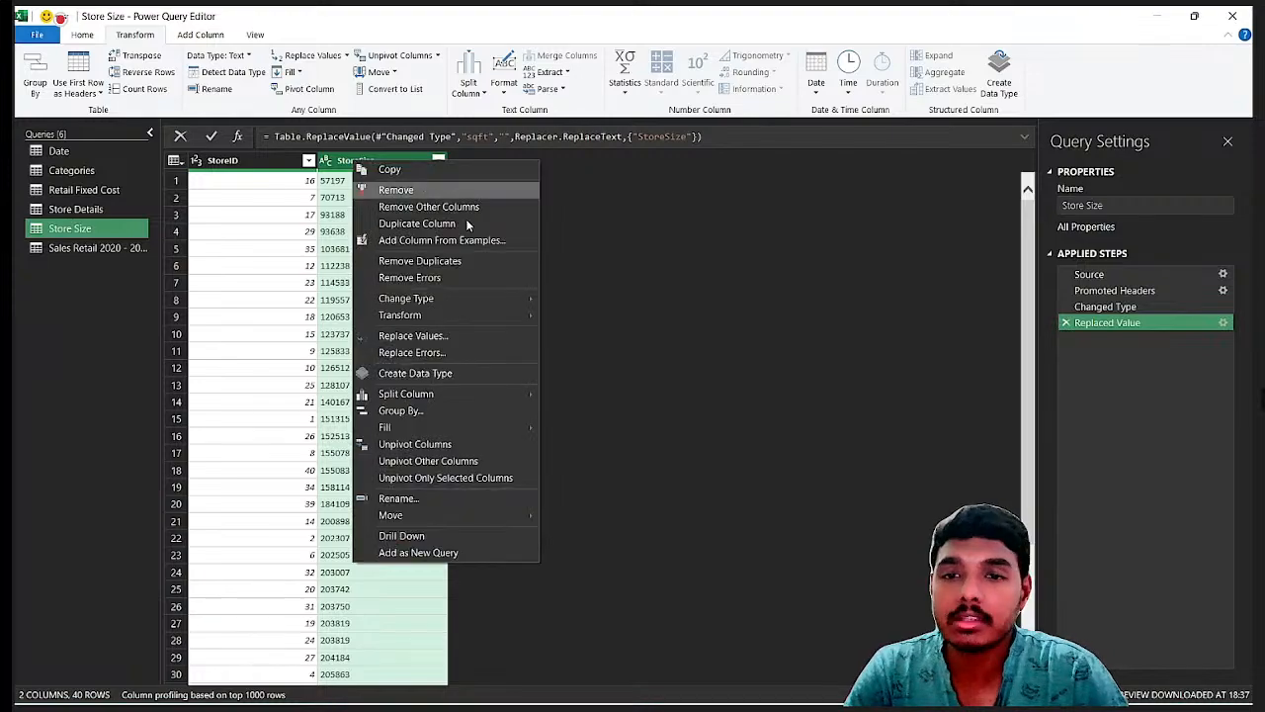
mouse_move(435, 298)
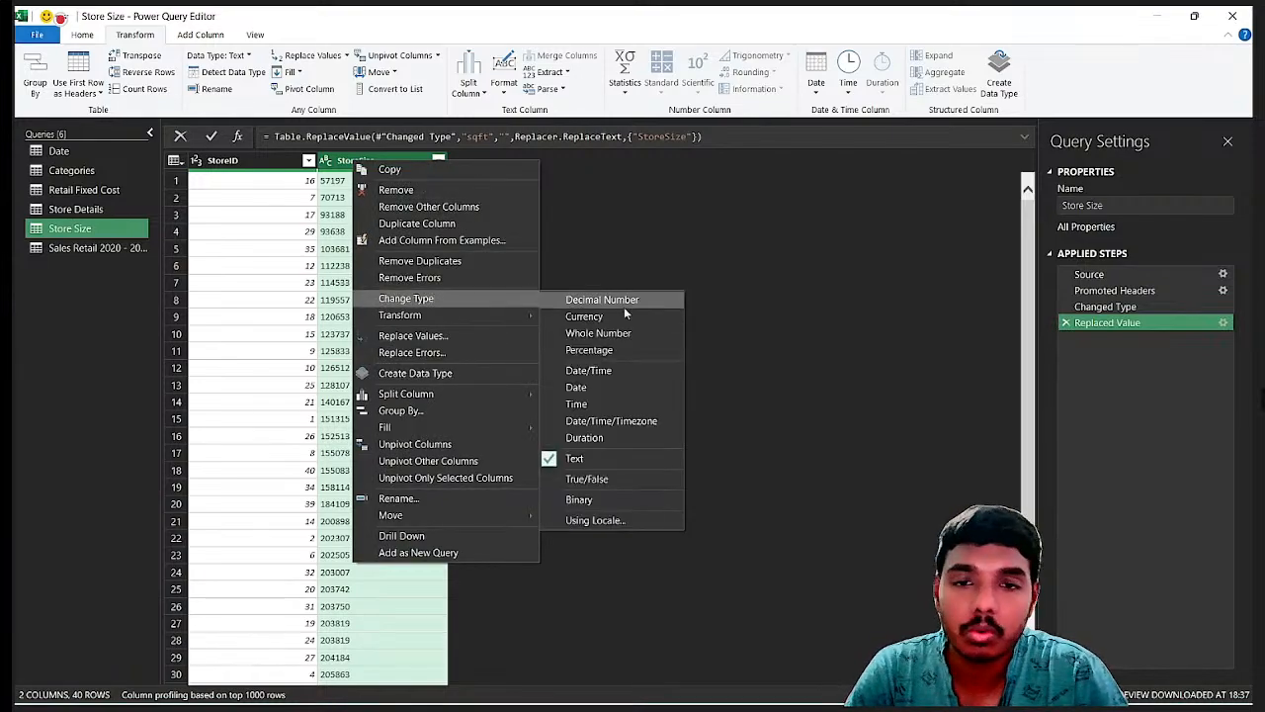
left_click(610, 332)
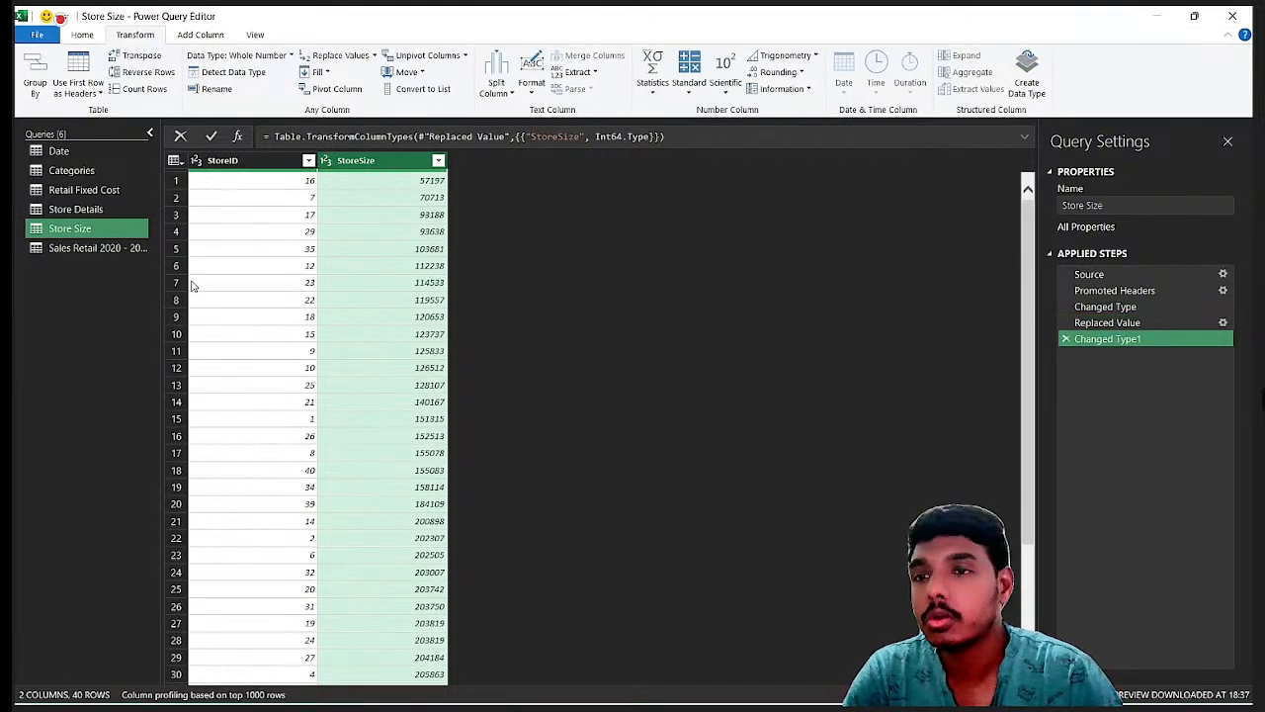
Step: In the Sales Retail 2020 - 2022 query, remove the top 10 rows above the Metric, Store and Cat row
left_click(73, 254)
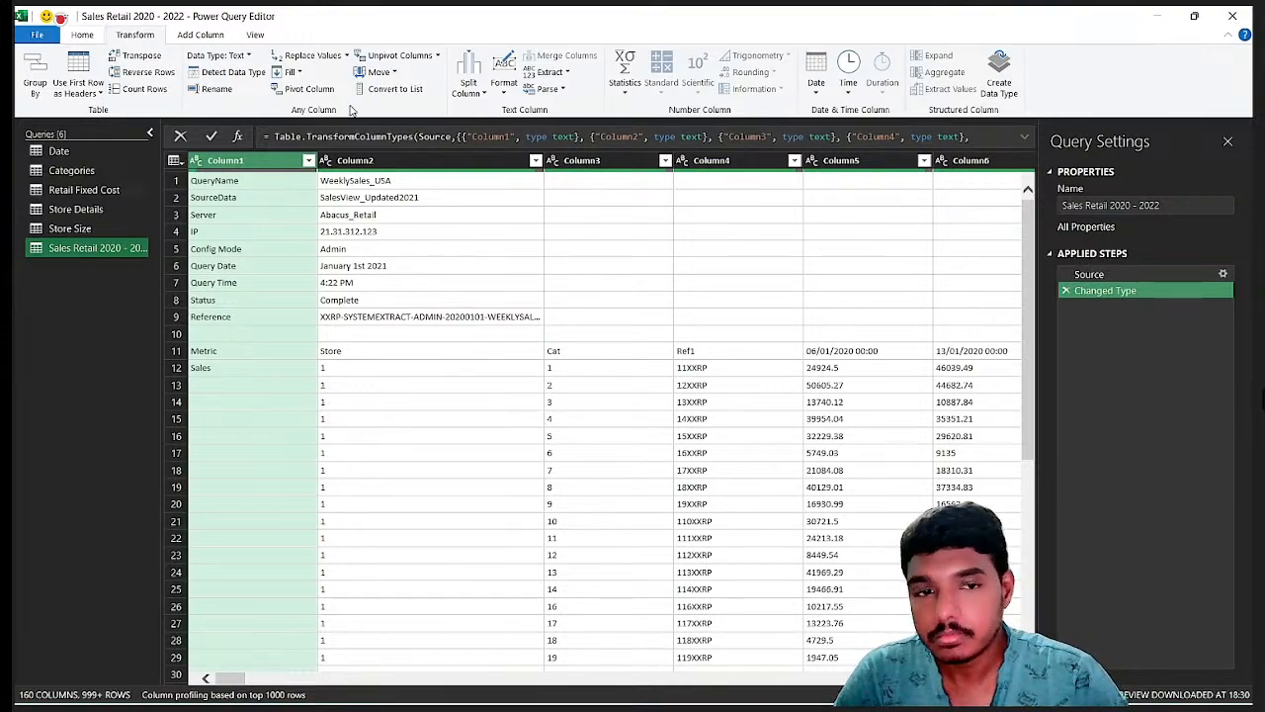
scroll(359, 303, "down", 4)
scroll(359, 304, "up", 4)
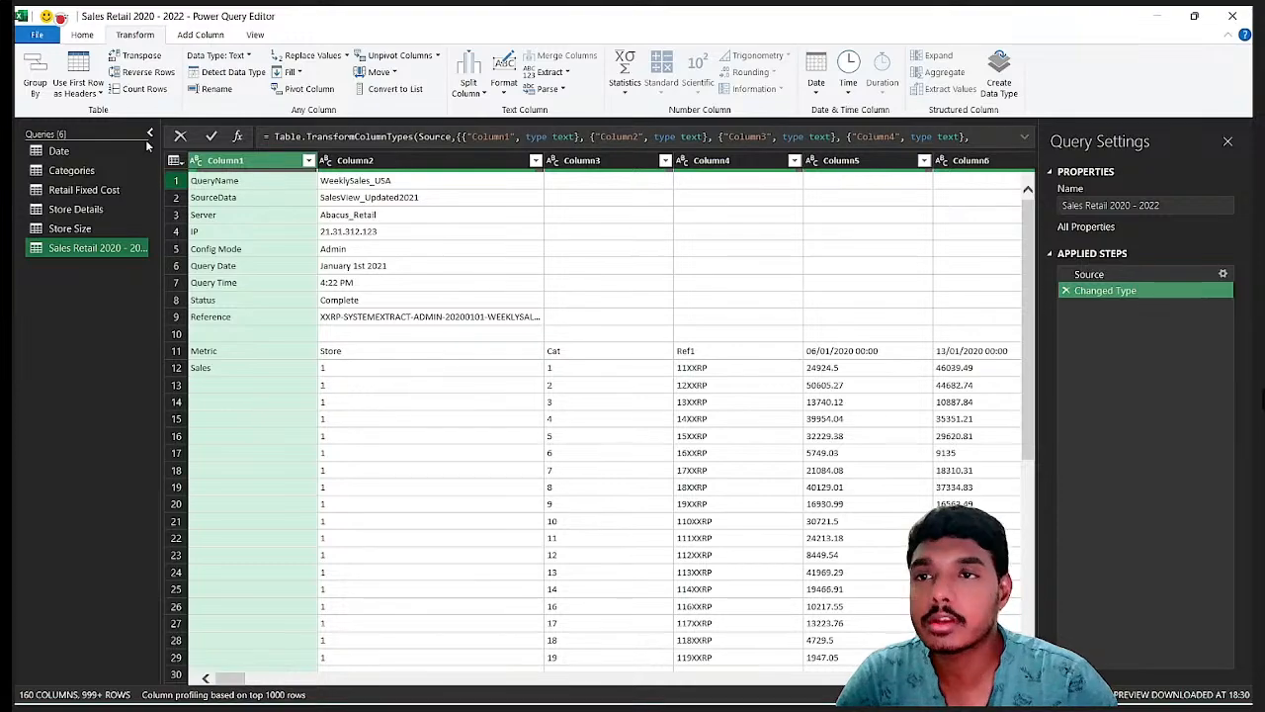
left_click(85, 36)
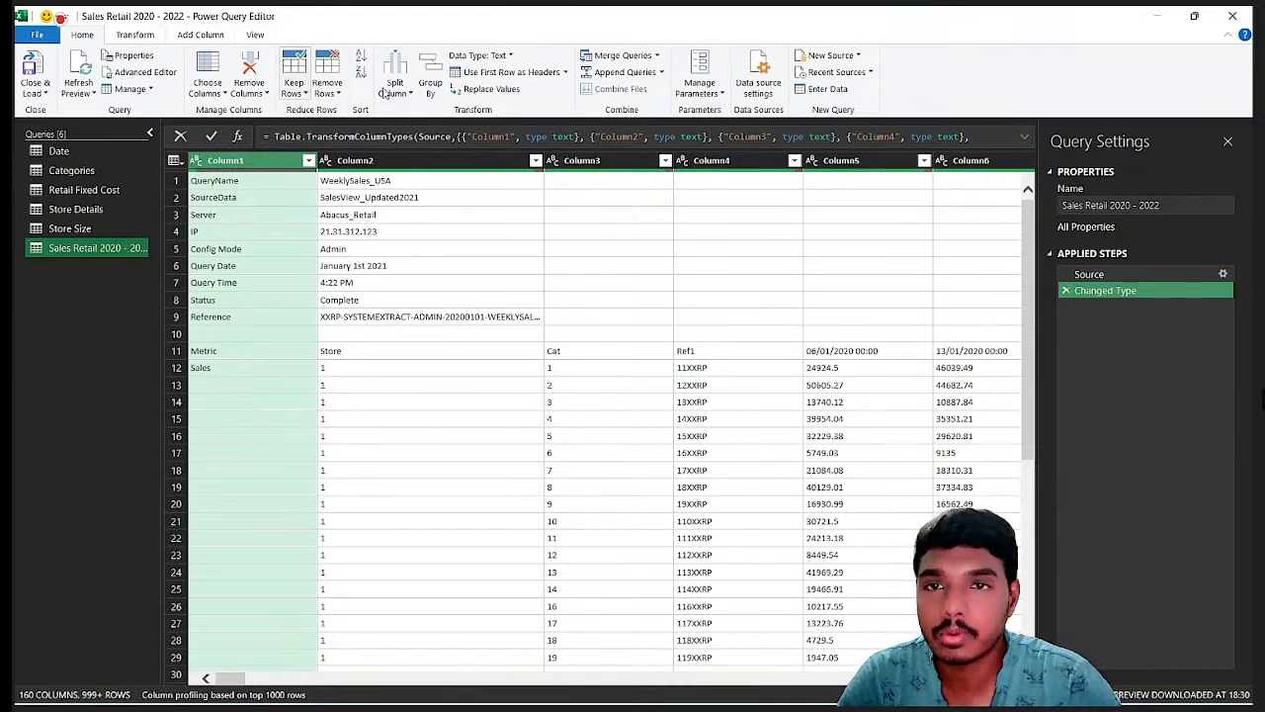
left_click(341, 84)
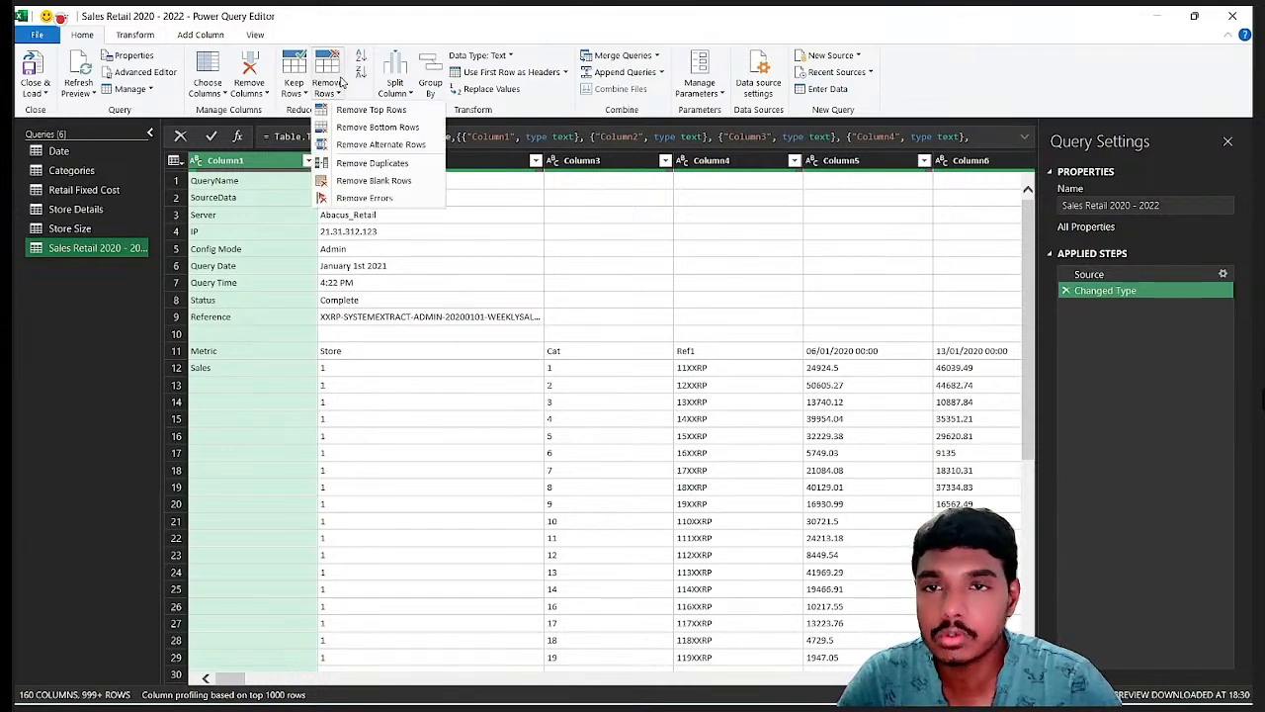
left_click(386, 111)
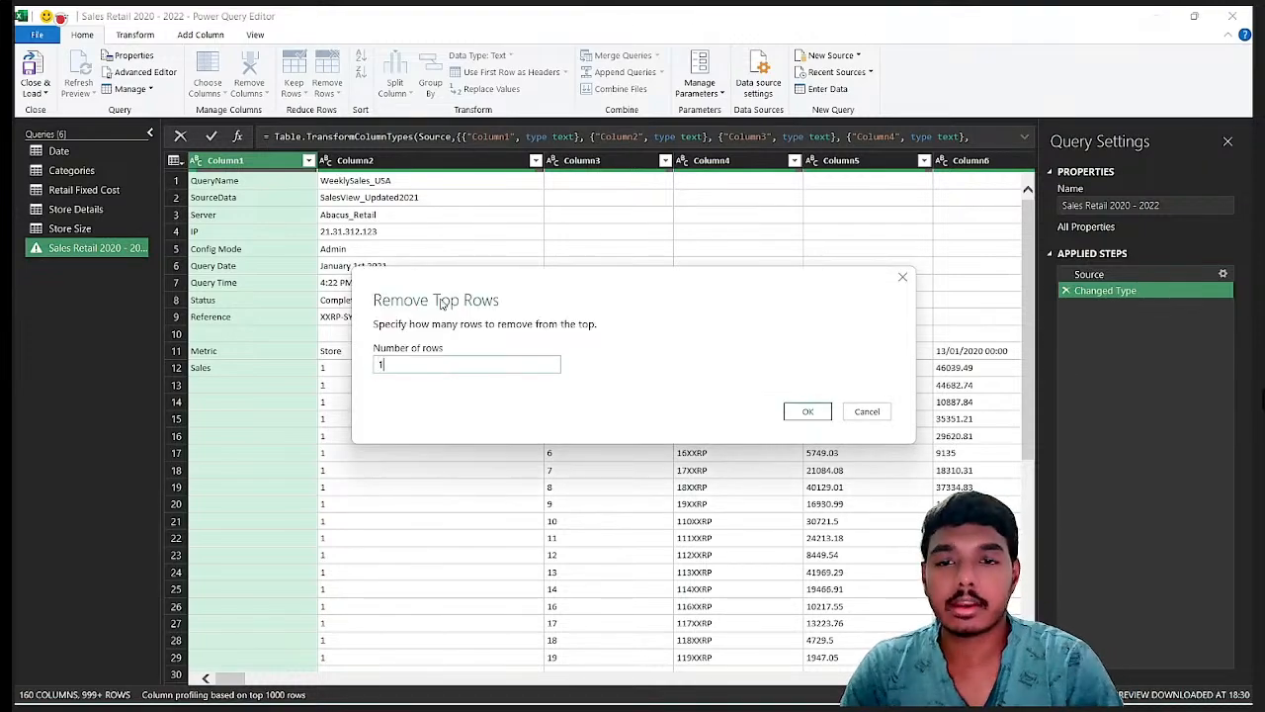
type("10")
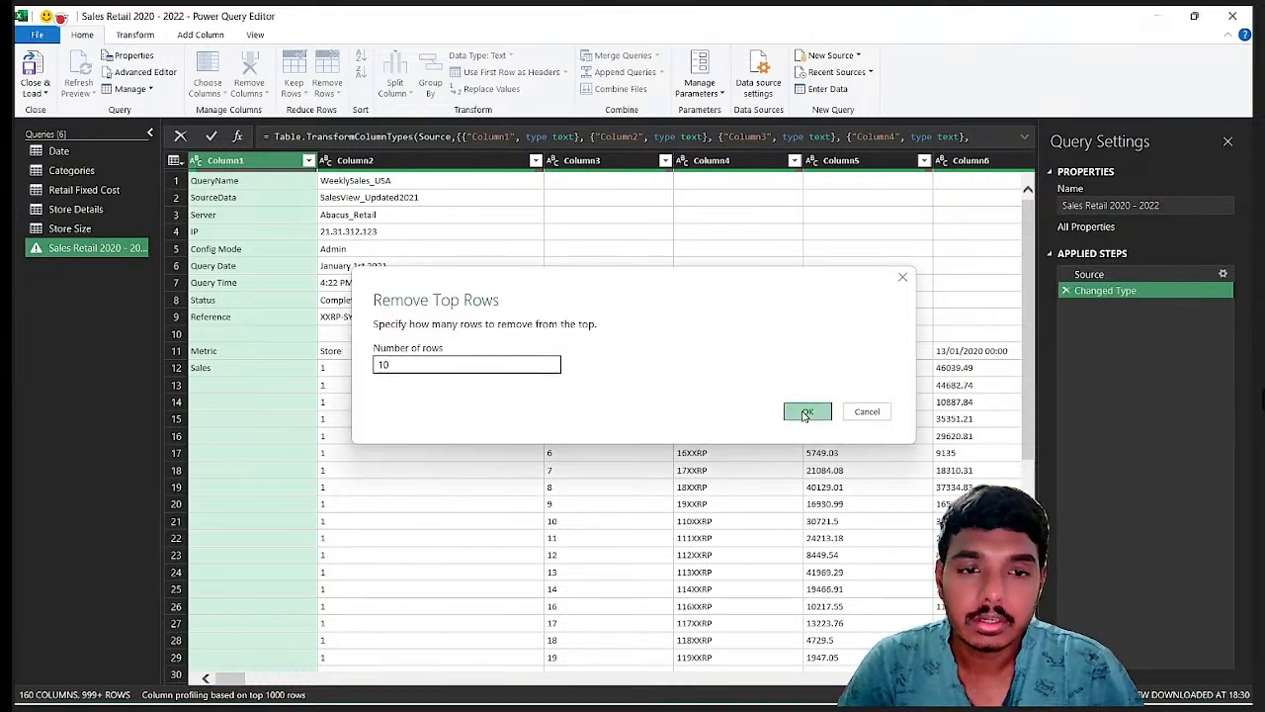
left_click(805, 411)
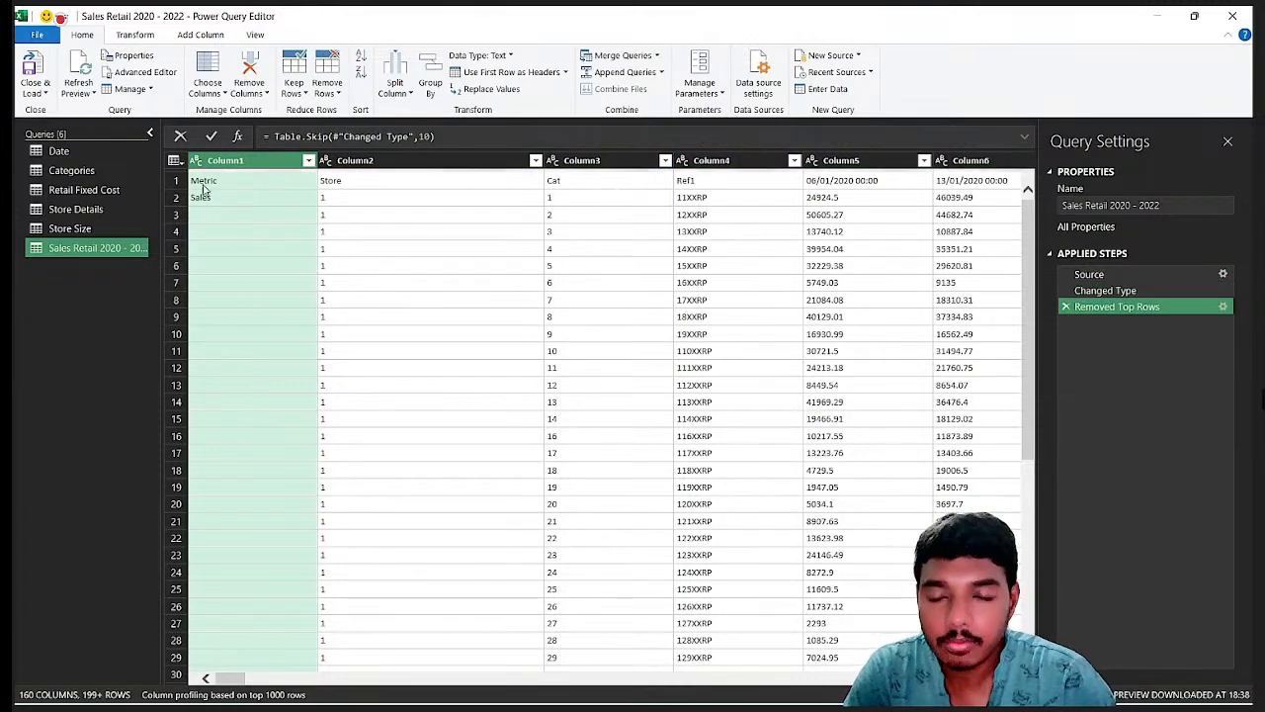
Step: Promote the first row of the sales table, containing Metric, Store, Cat and Ref1, to column headers
left_click(267, 186)
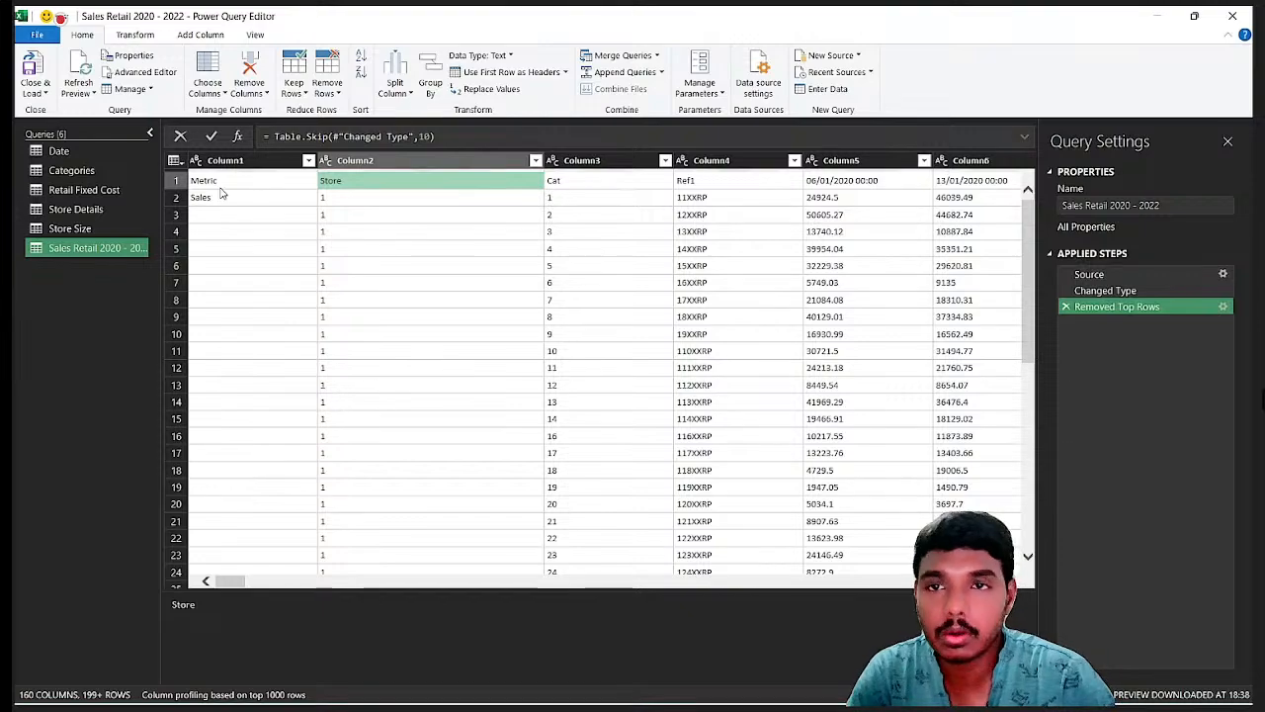
left_click(252, 160)
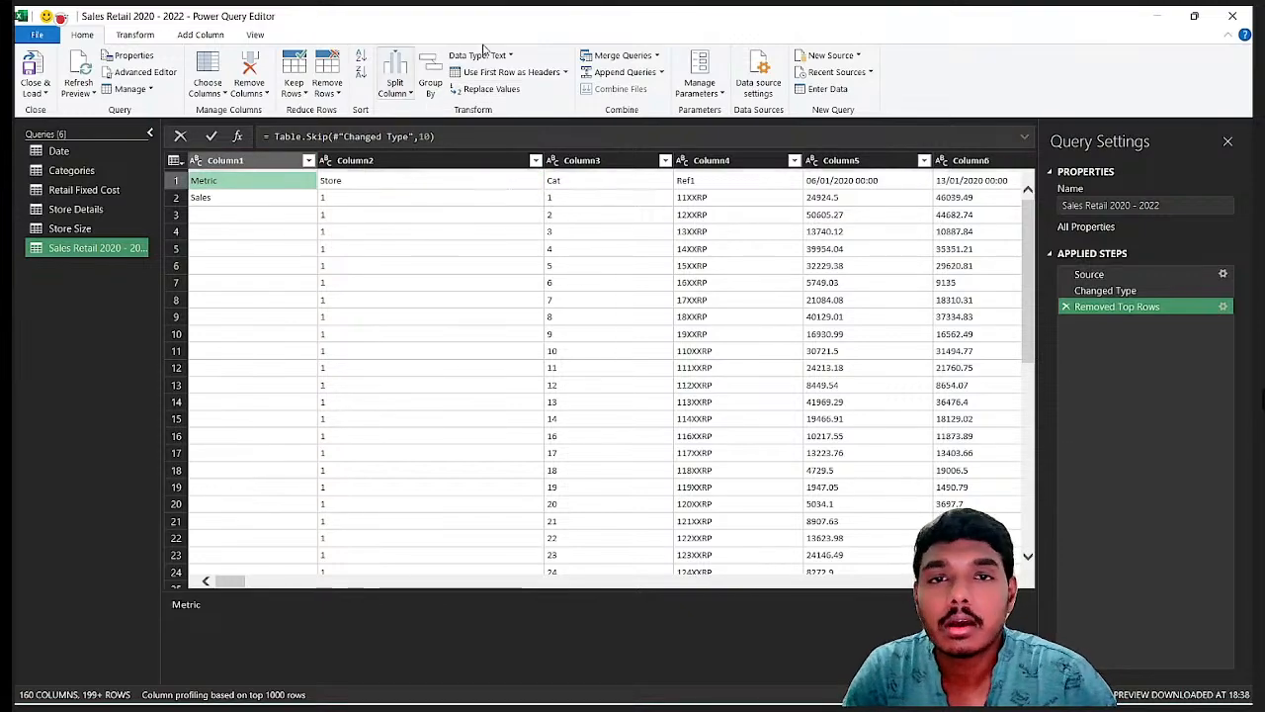
left_click(519, 74)
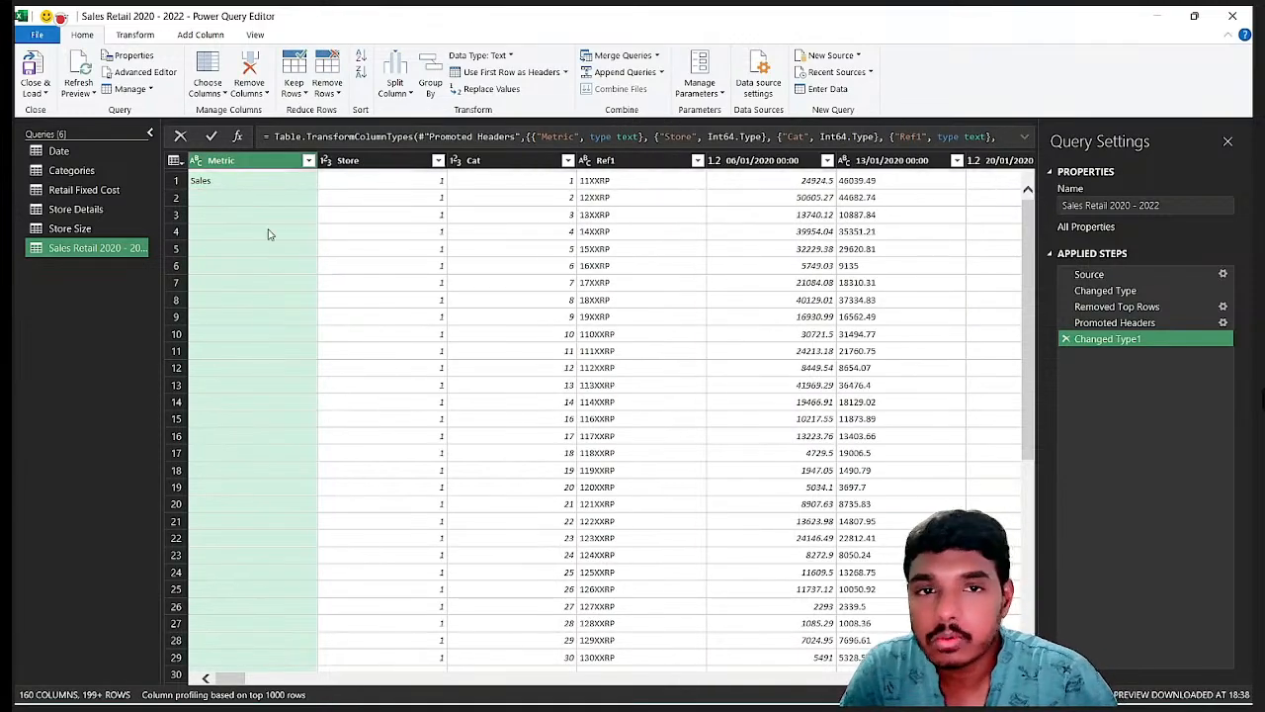
Step: Examine the Metric column for blank cells below the first Sales entry
left_click(263, 182)
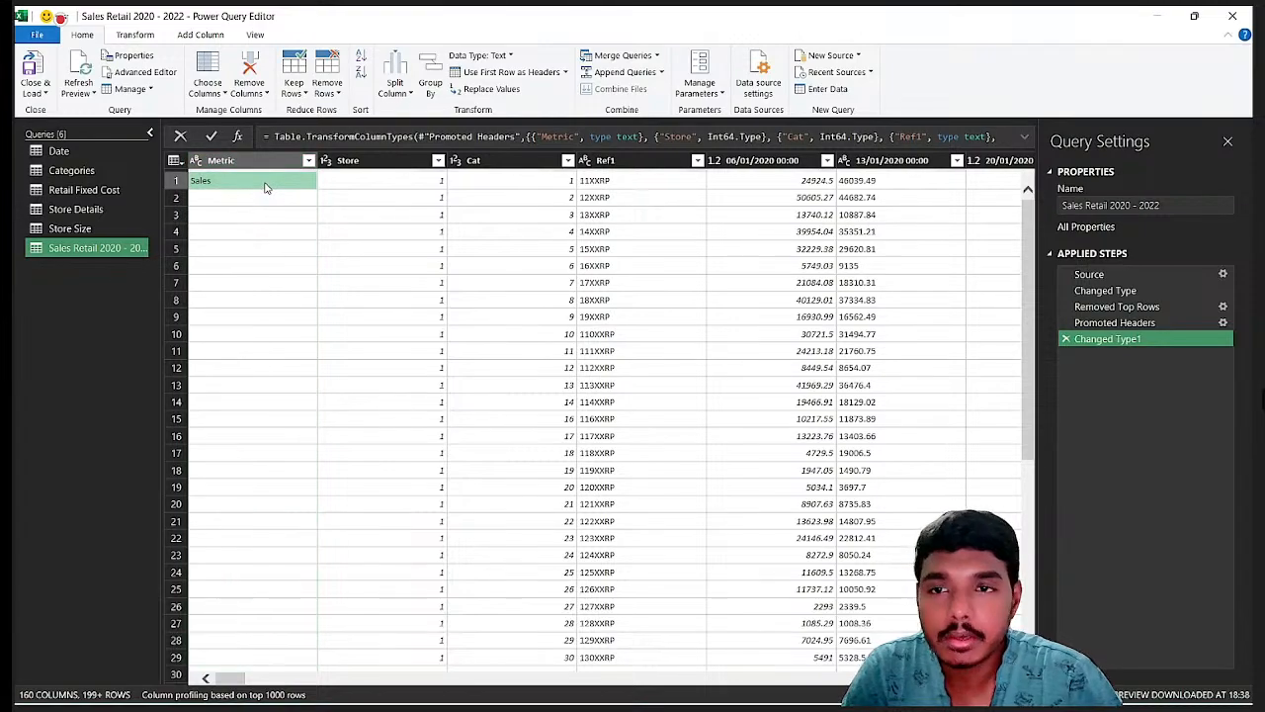
left_click(257, 199)
left_click(247, 233)
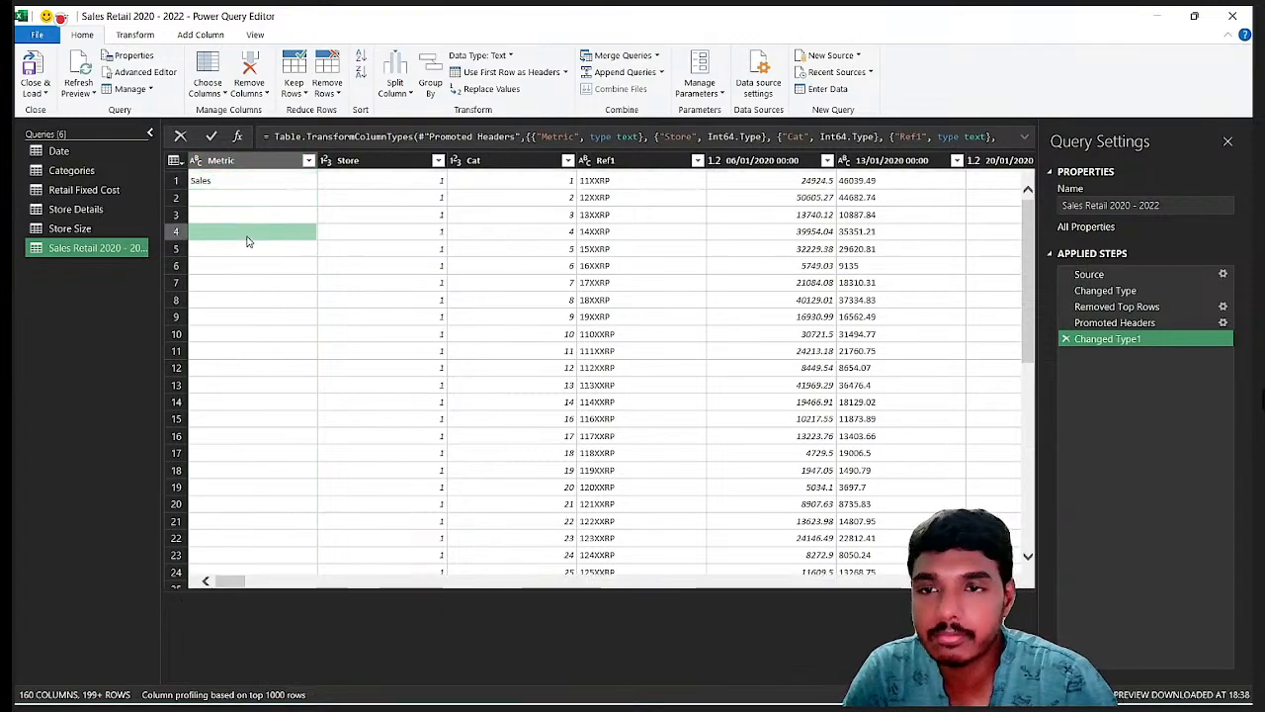
left_click(256, 287)
left_click(262, 216)
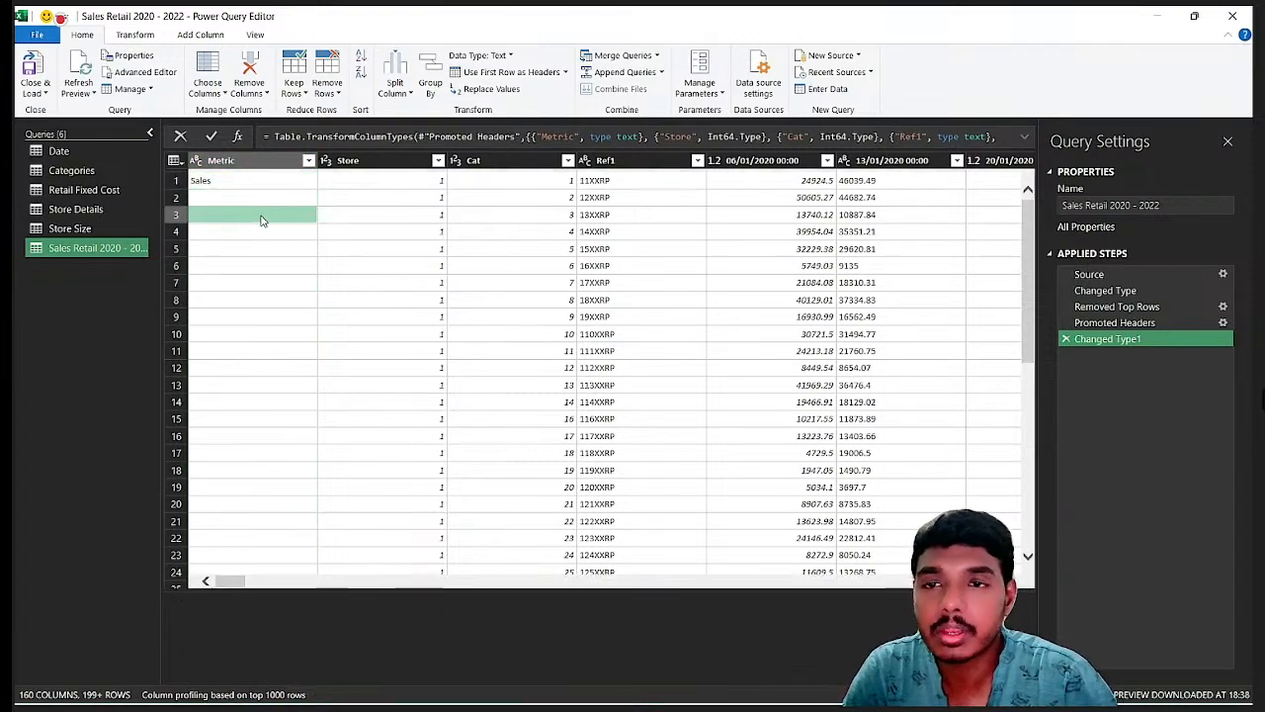
left_click(275, 202)
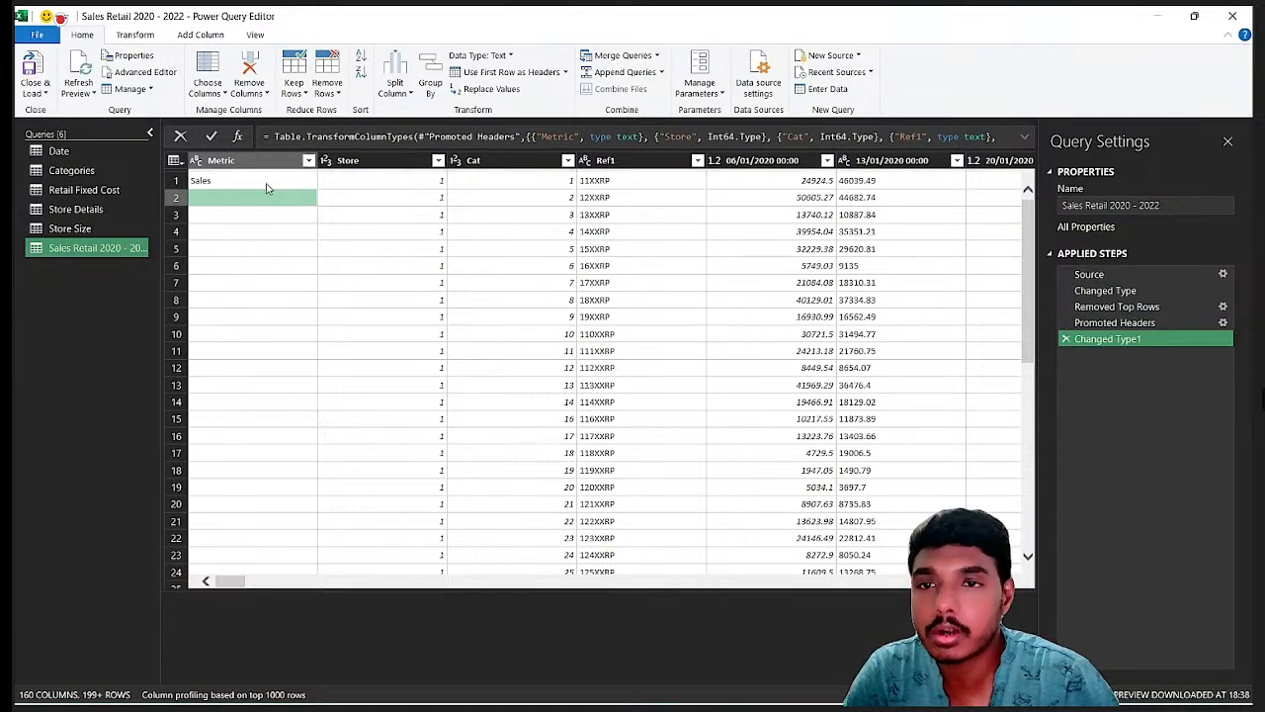
left_click(272, 181)
Step: Replace the blank values in the Metric column with null and fill the column down
left_click(275, 162)
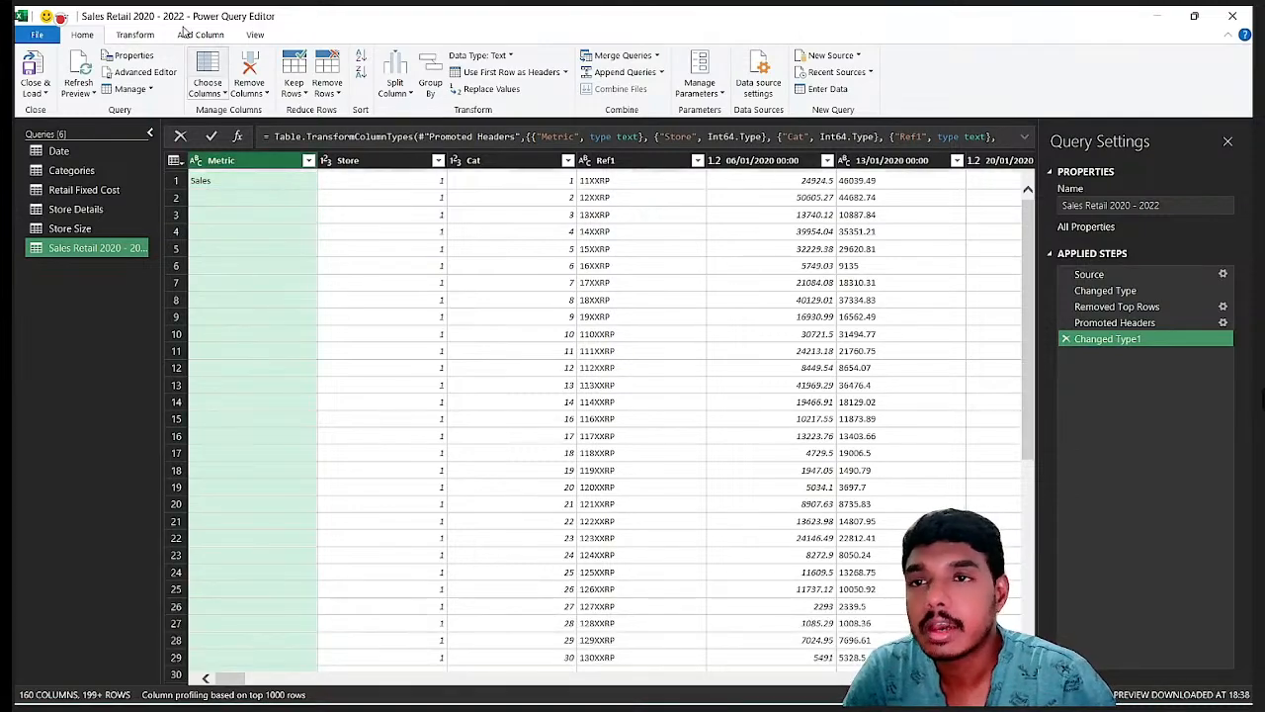
left_click(136, 36)
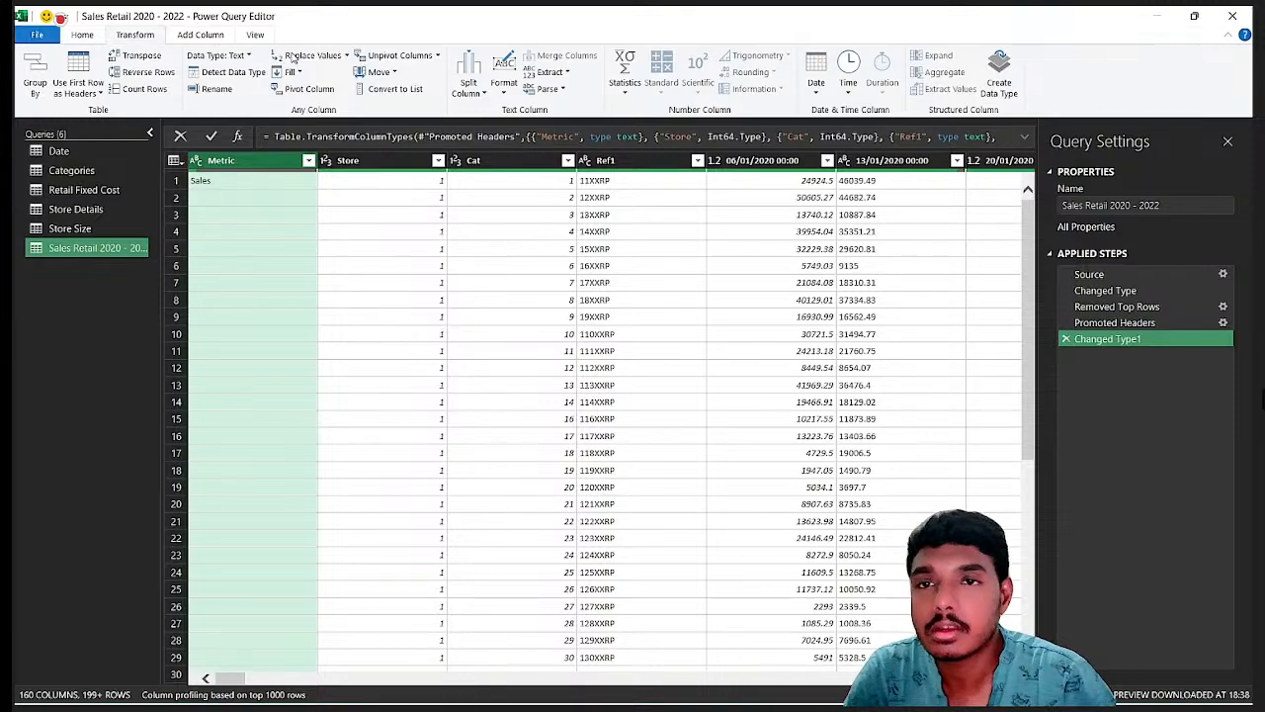
left_click(332, 62)
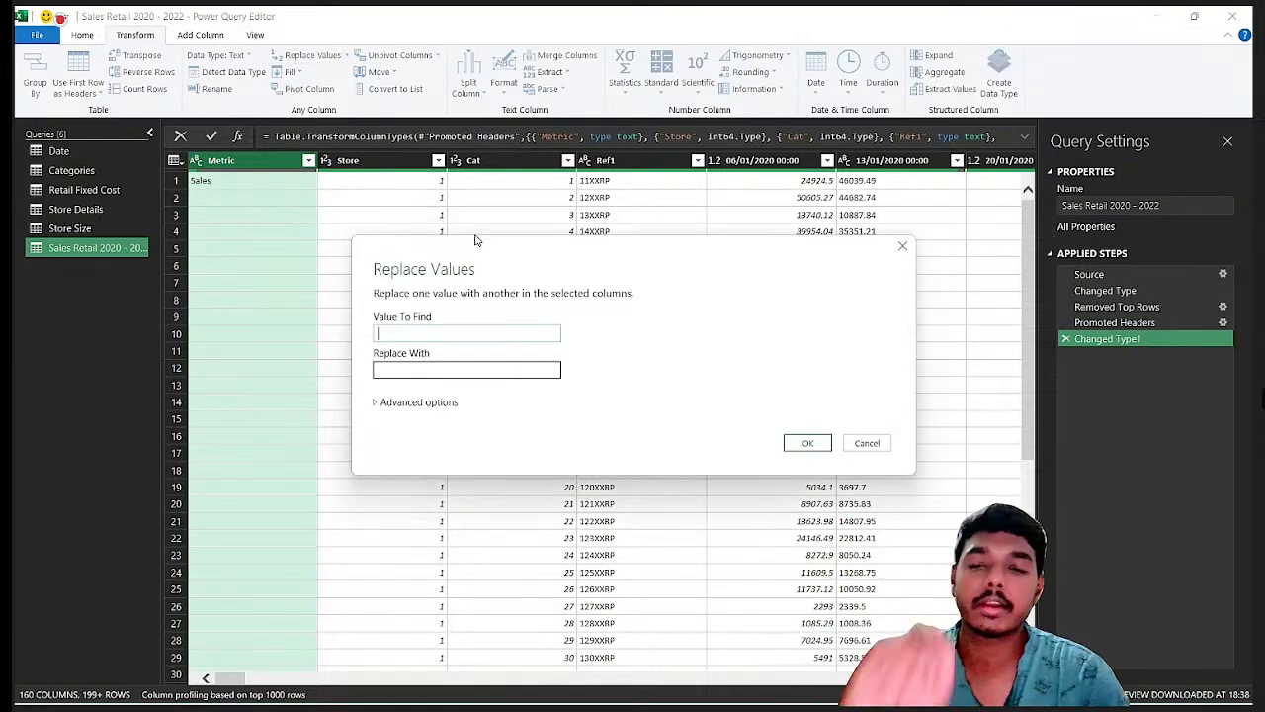
left_click(402, 368)
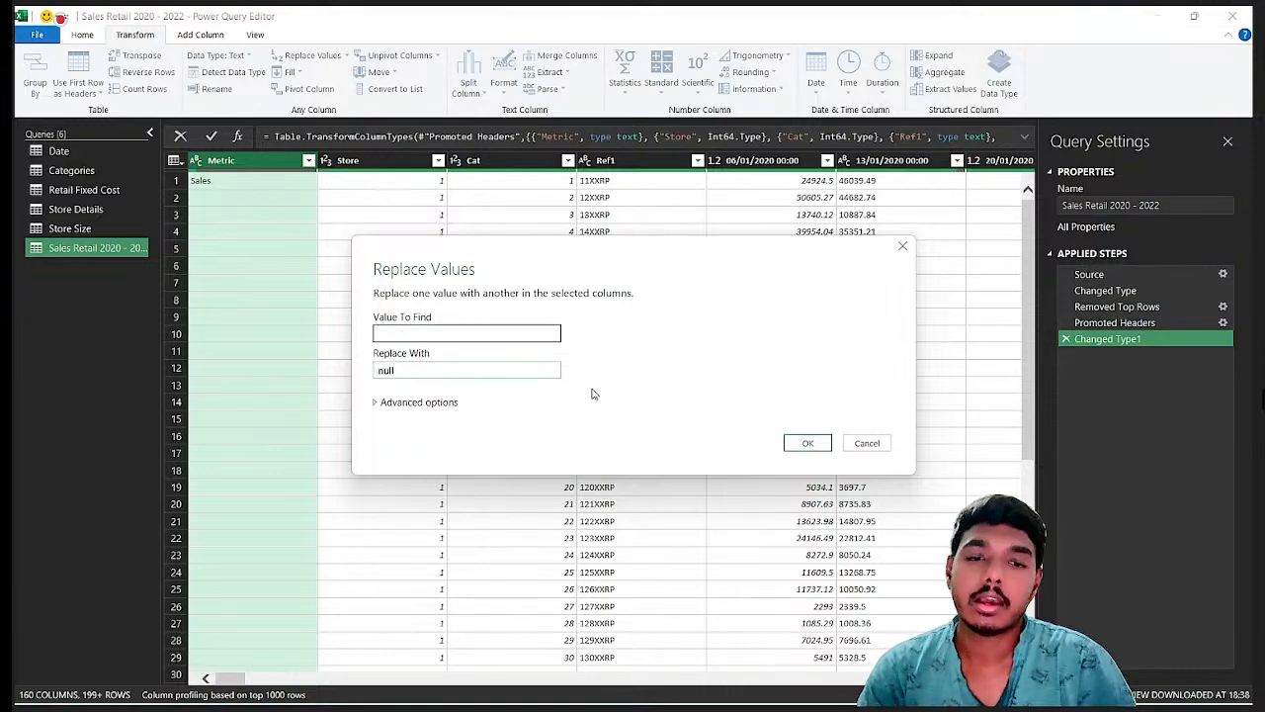
left_click(808, 443)
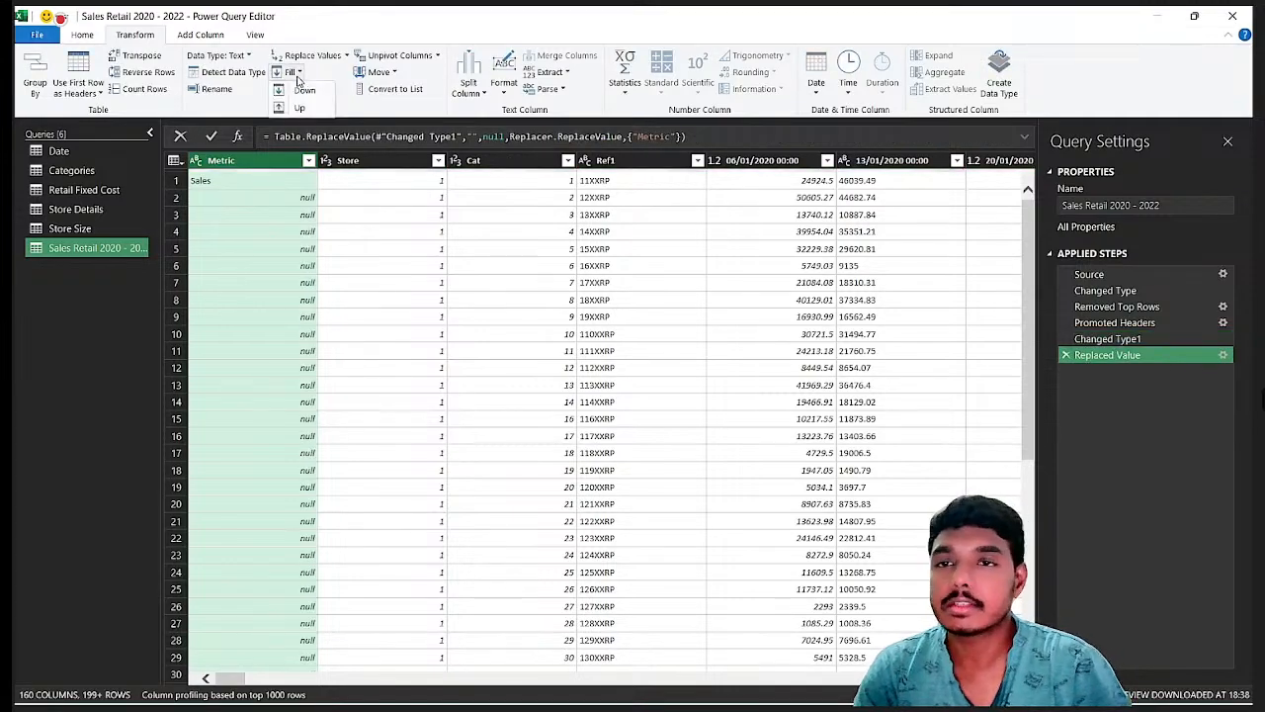
left_click(304, 95)
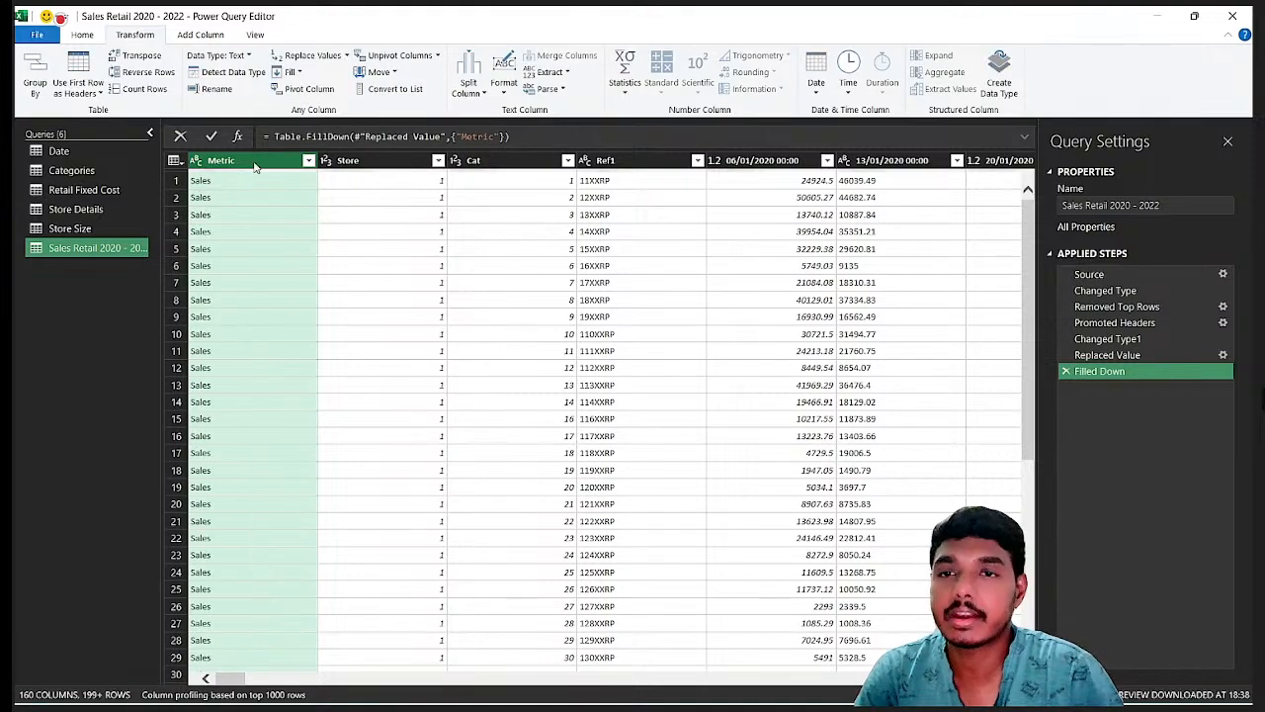
Step: Remove the Ref1 column from the Sales Retail 2020 - 2022 query
left_click(388, 161)
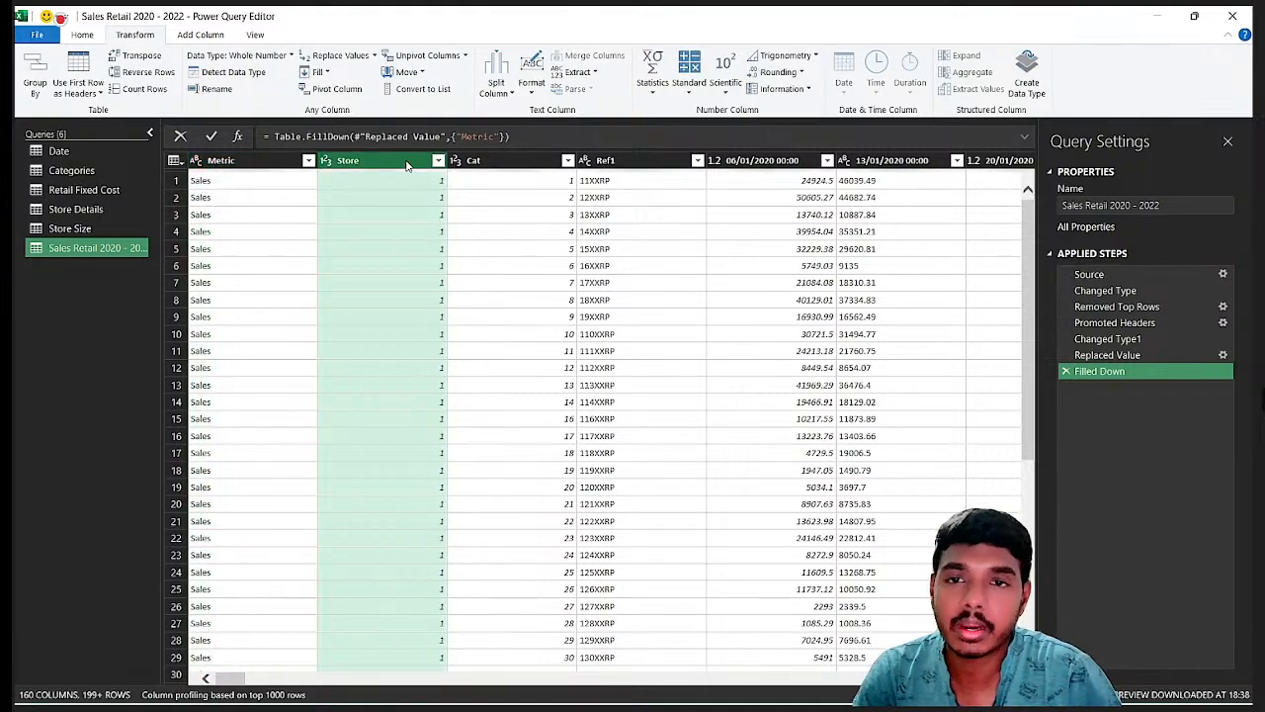
left_click(499, 161)
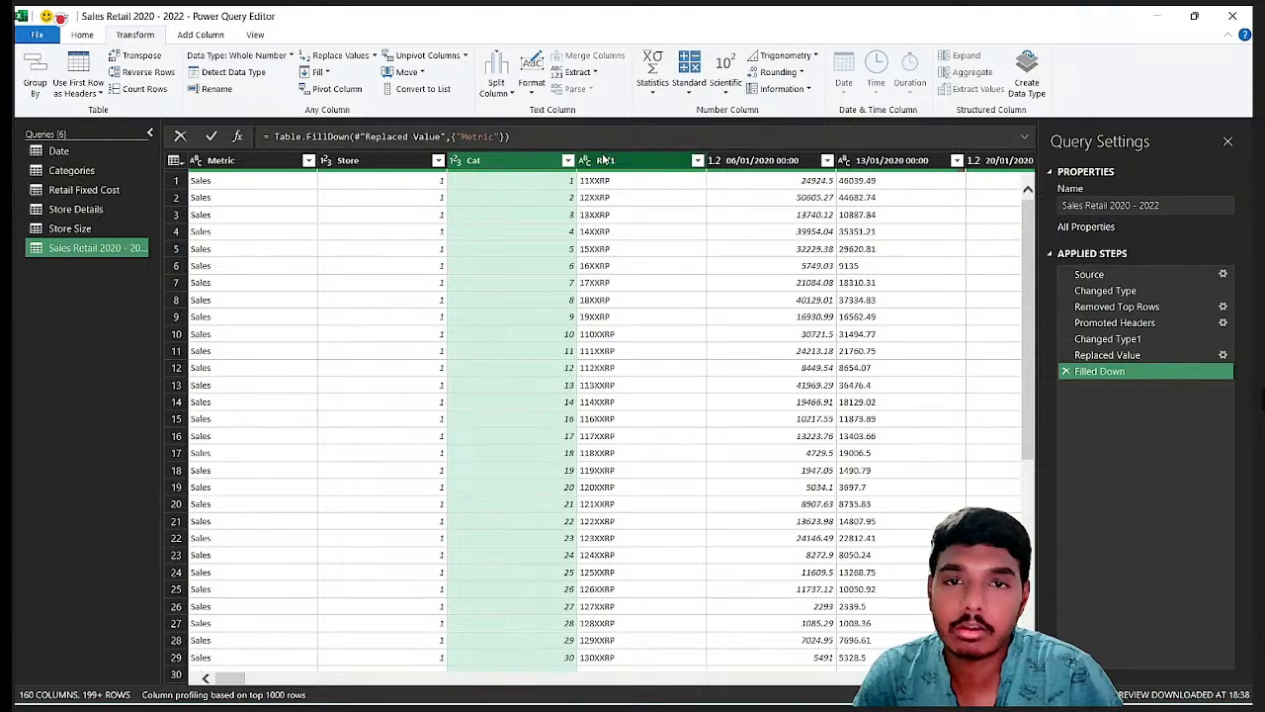
left_click(624, 163)
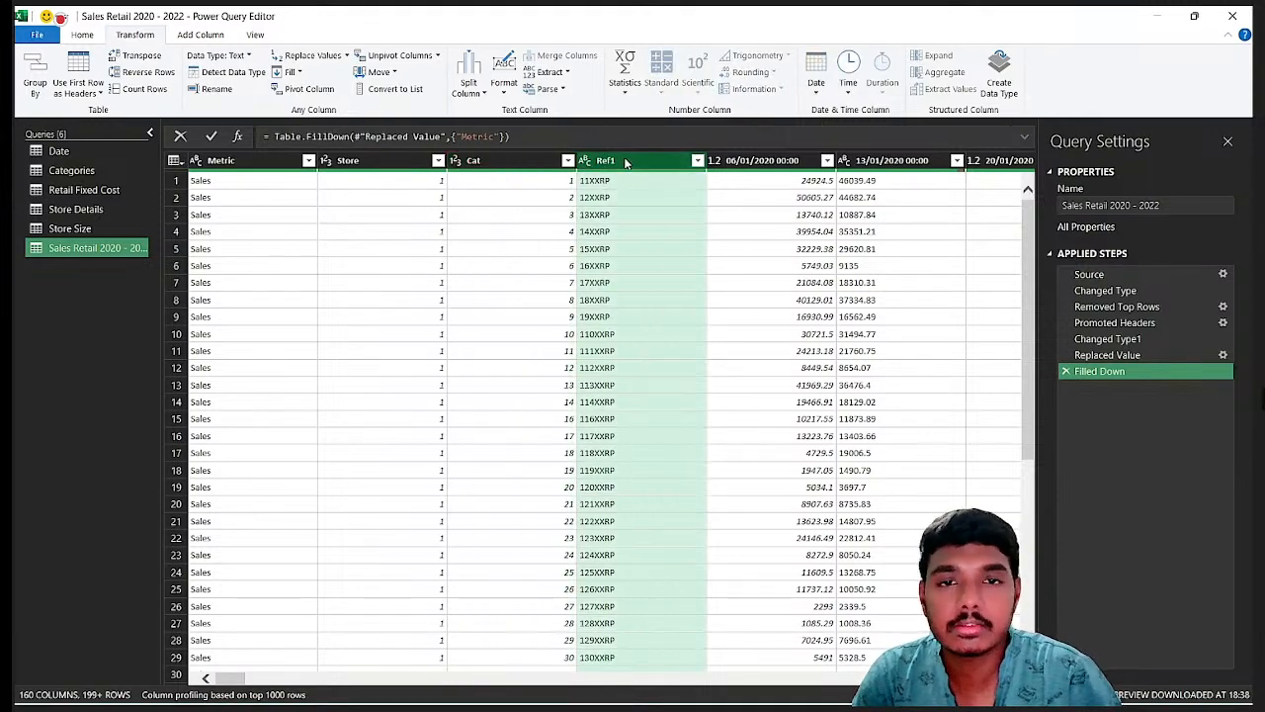
right_click(625, 164)
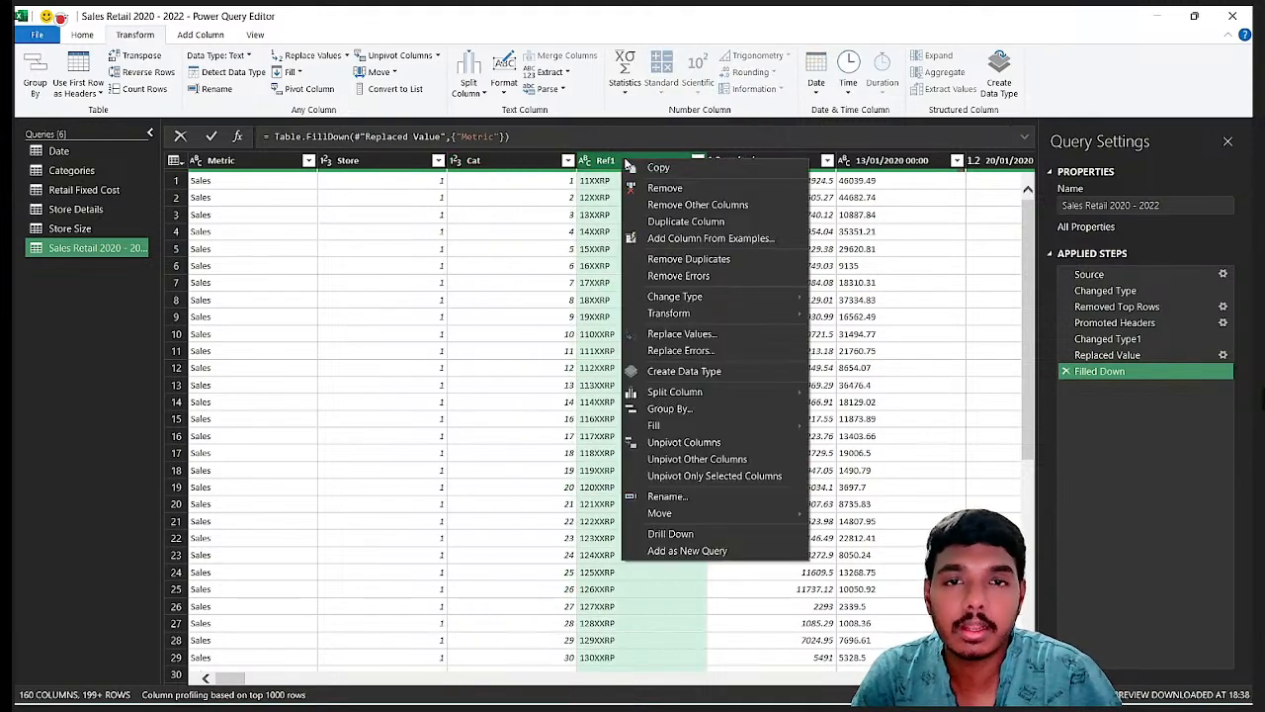
left_click(690, 186)
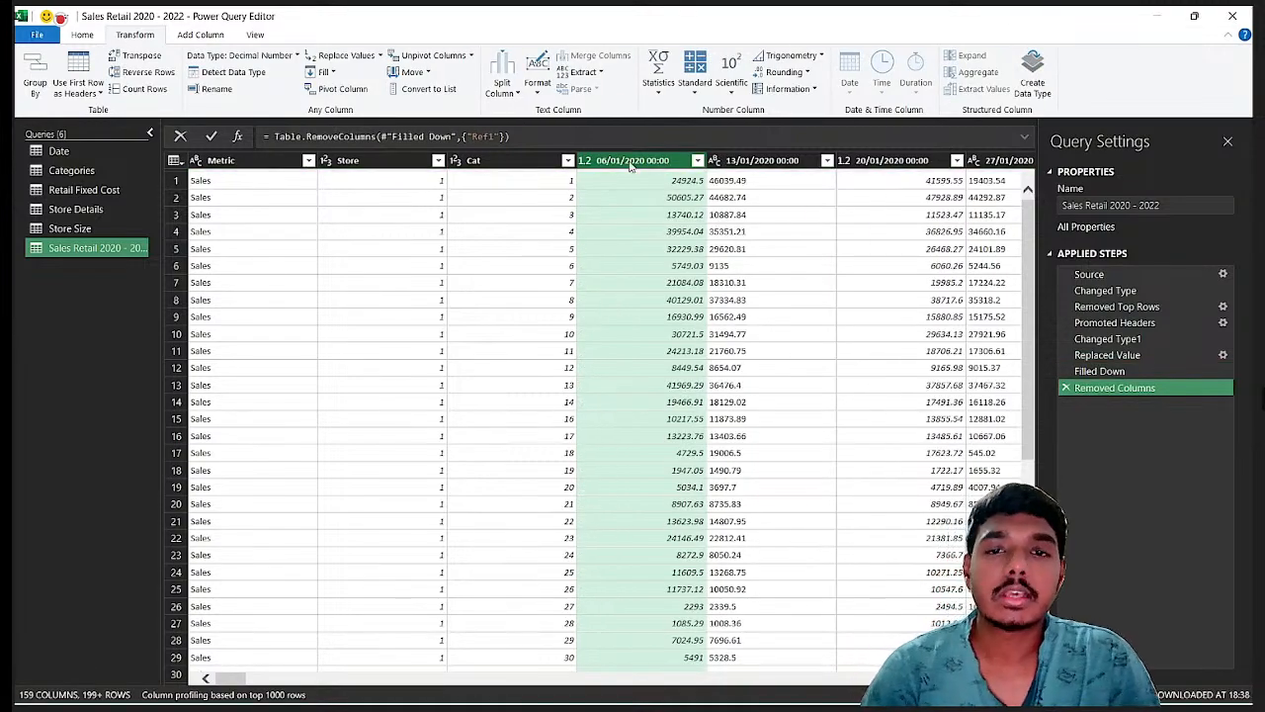
Step: Unpivot all the weekly date columns of the sales table, keeping the Metric, Store and Cat columns as they are
scroll(656, 244, "right", 5)
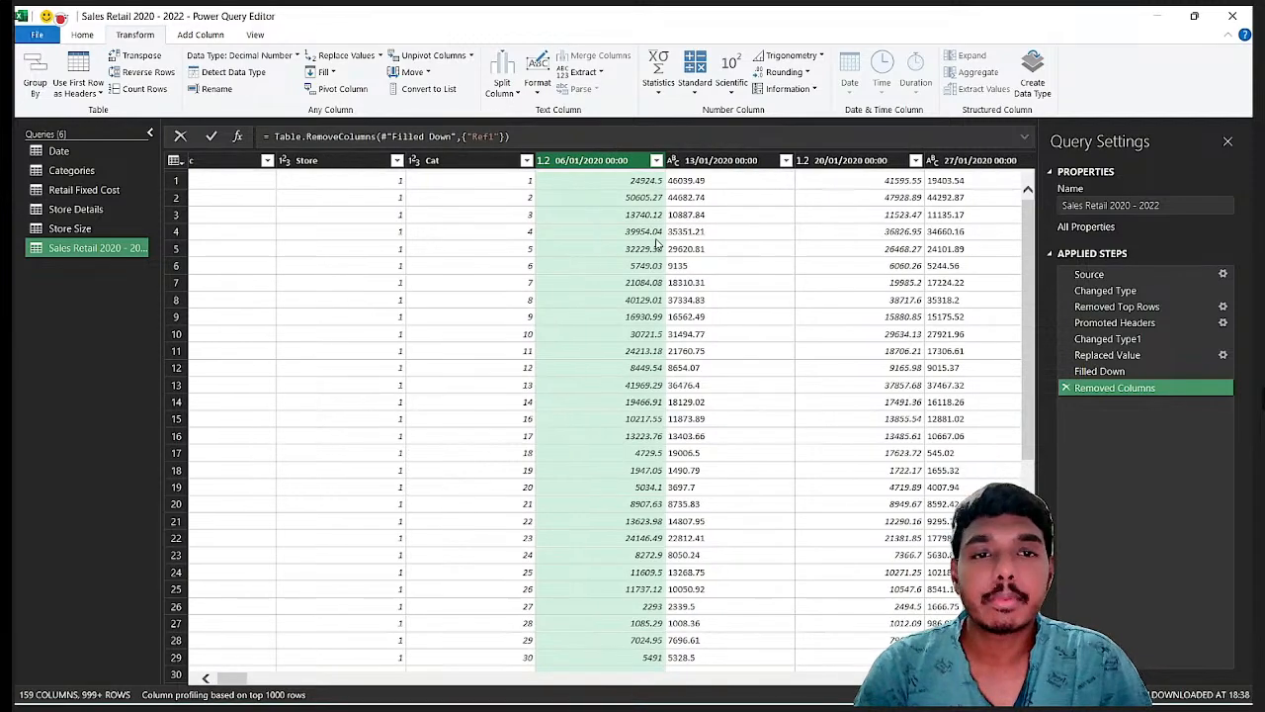
scroll(657, 245, "right", 5)
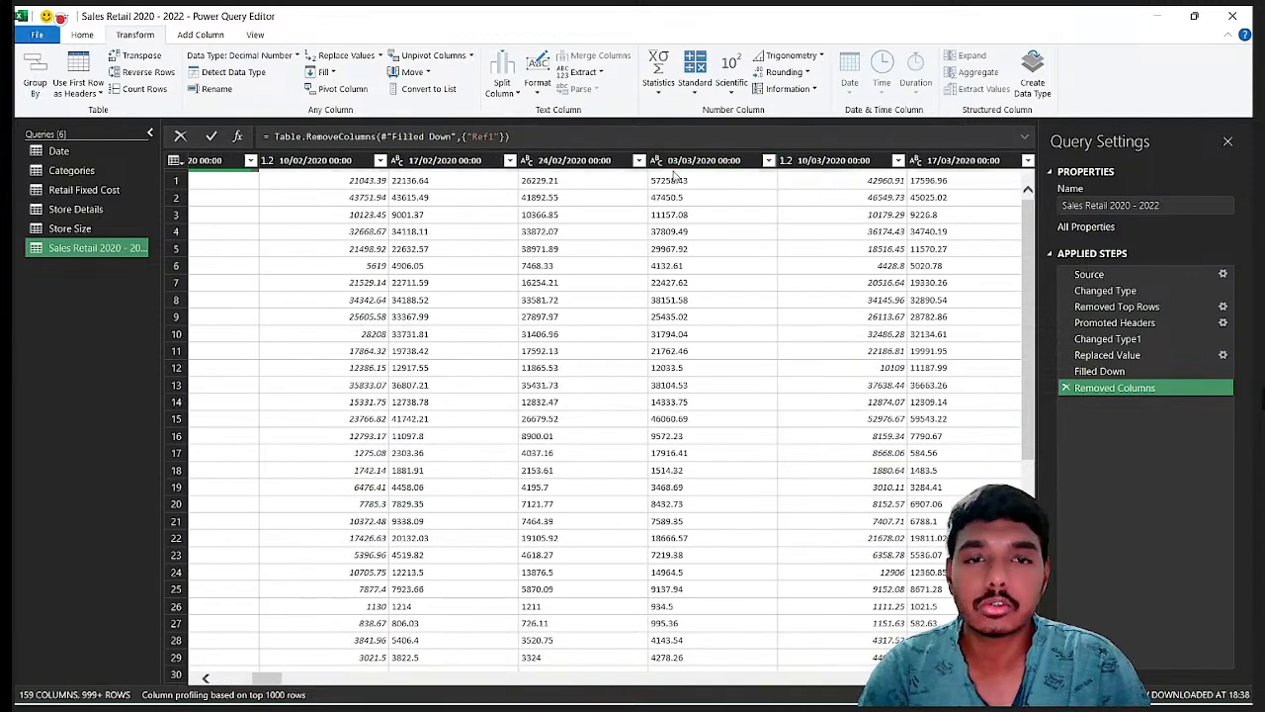
scroll(583, 279, "left", 10)
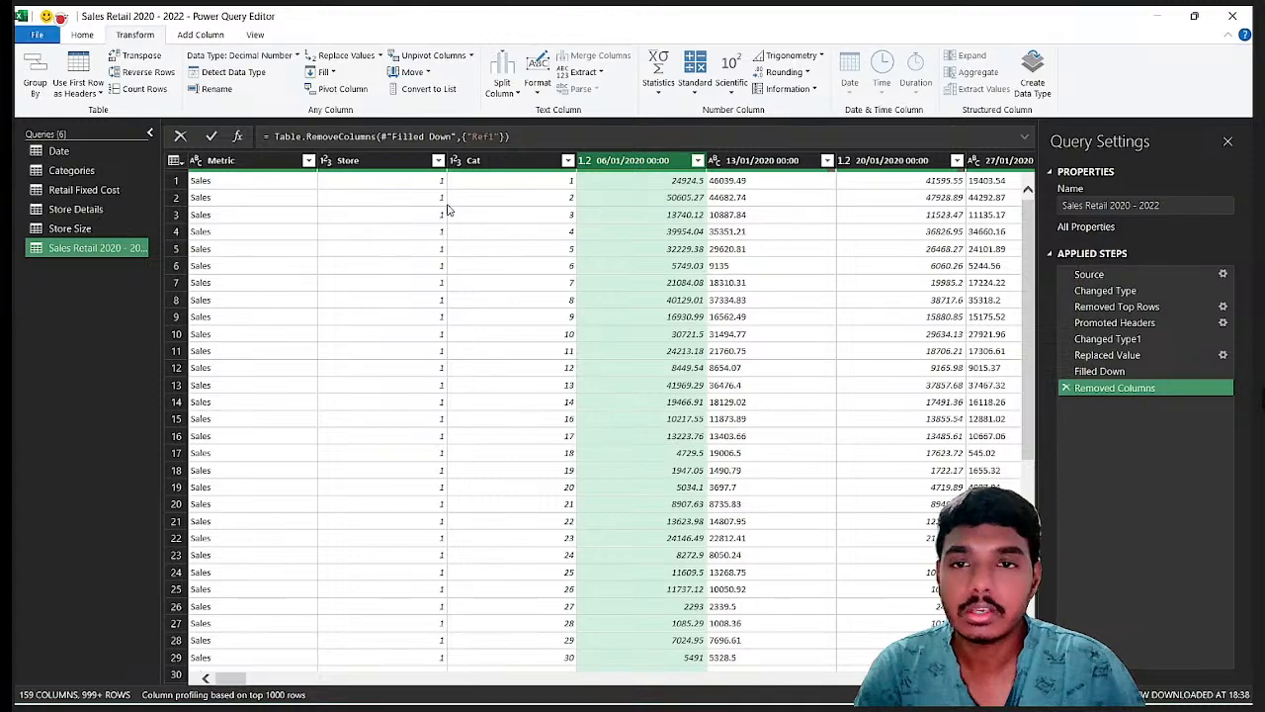
left_click(525, 161)
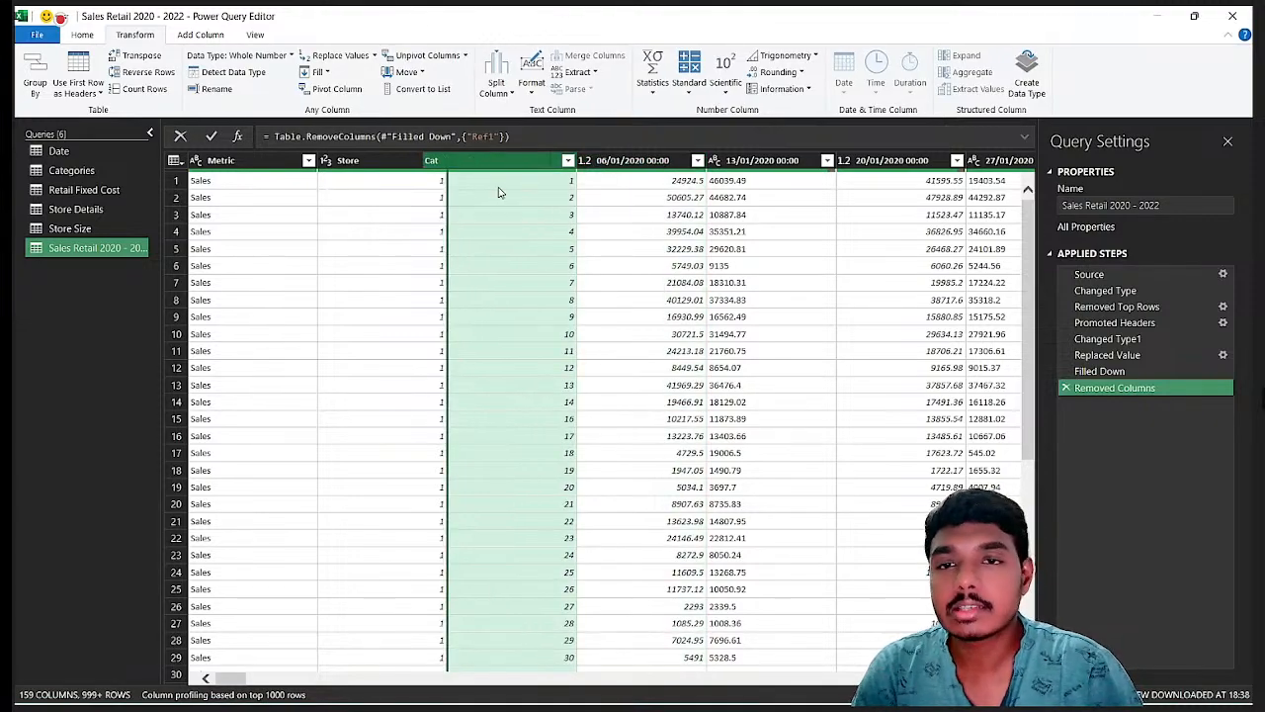
left_click(474, 164, "shift")
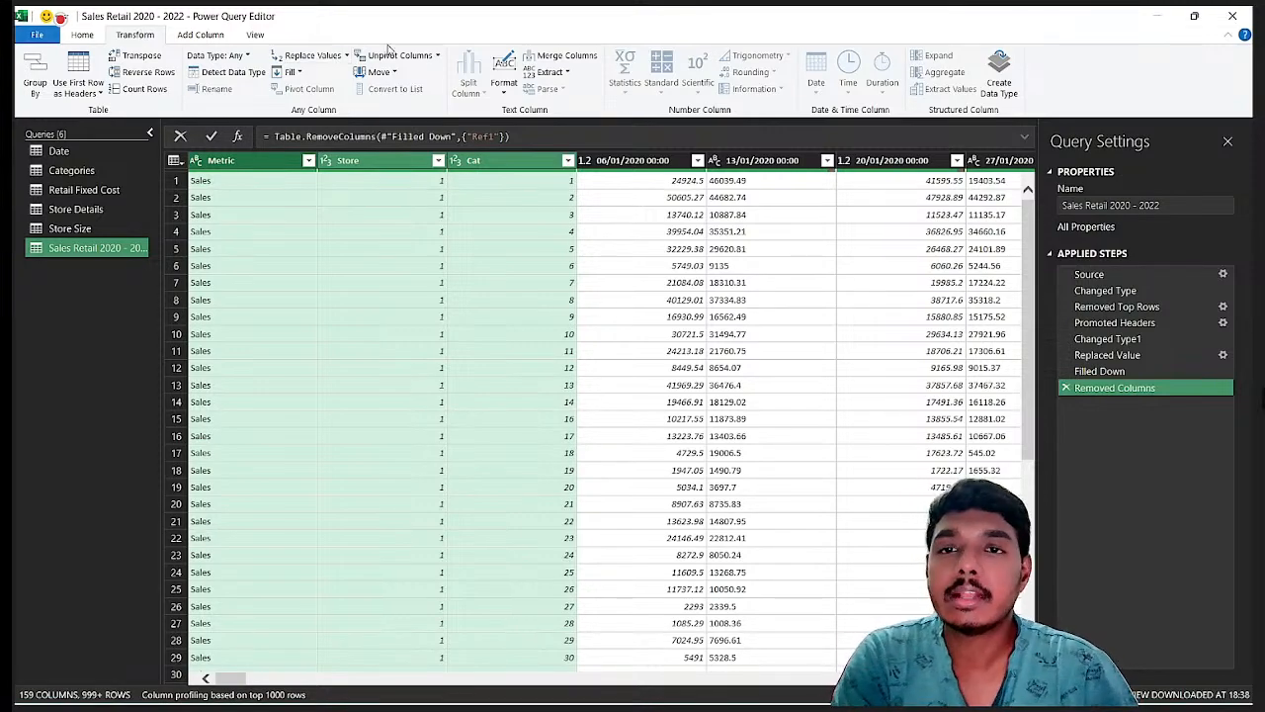
left_click(433, 58)
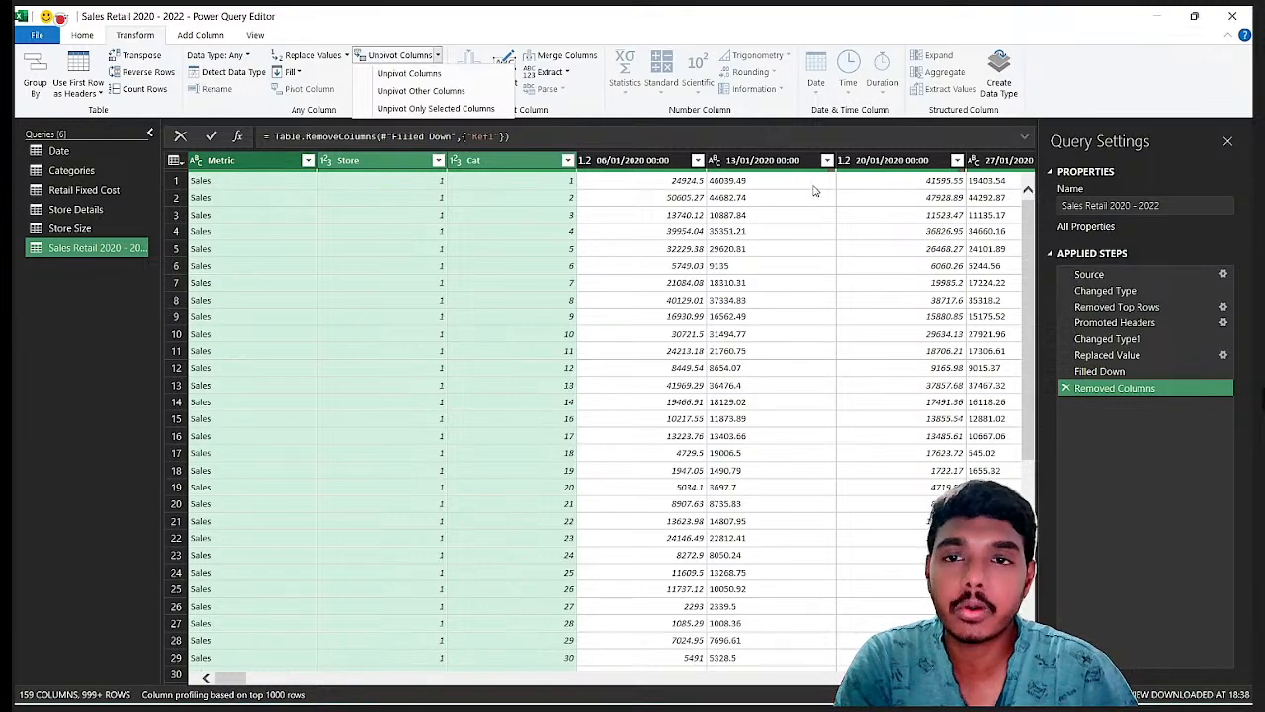
left_click(421, 91)
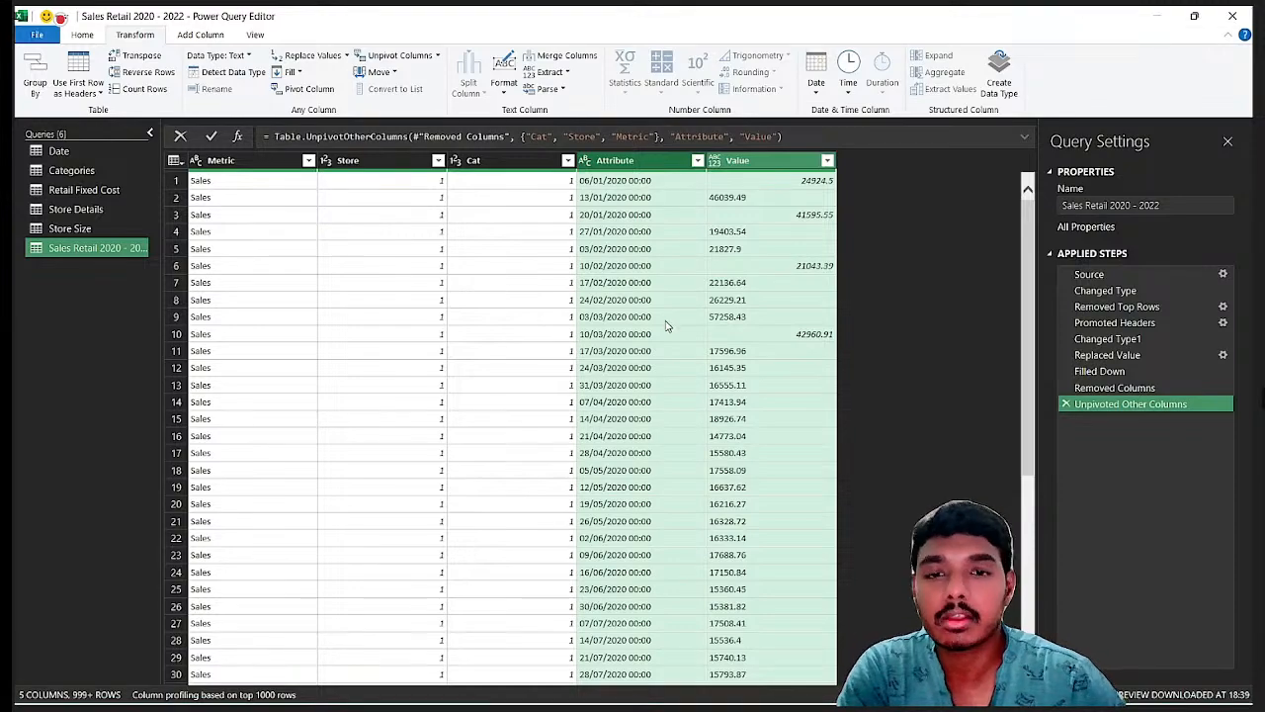
Step: Rename the Attribute column as Date
left_click(628, 166)
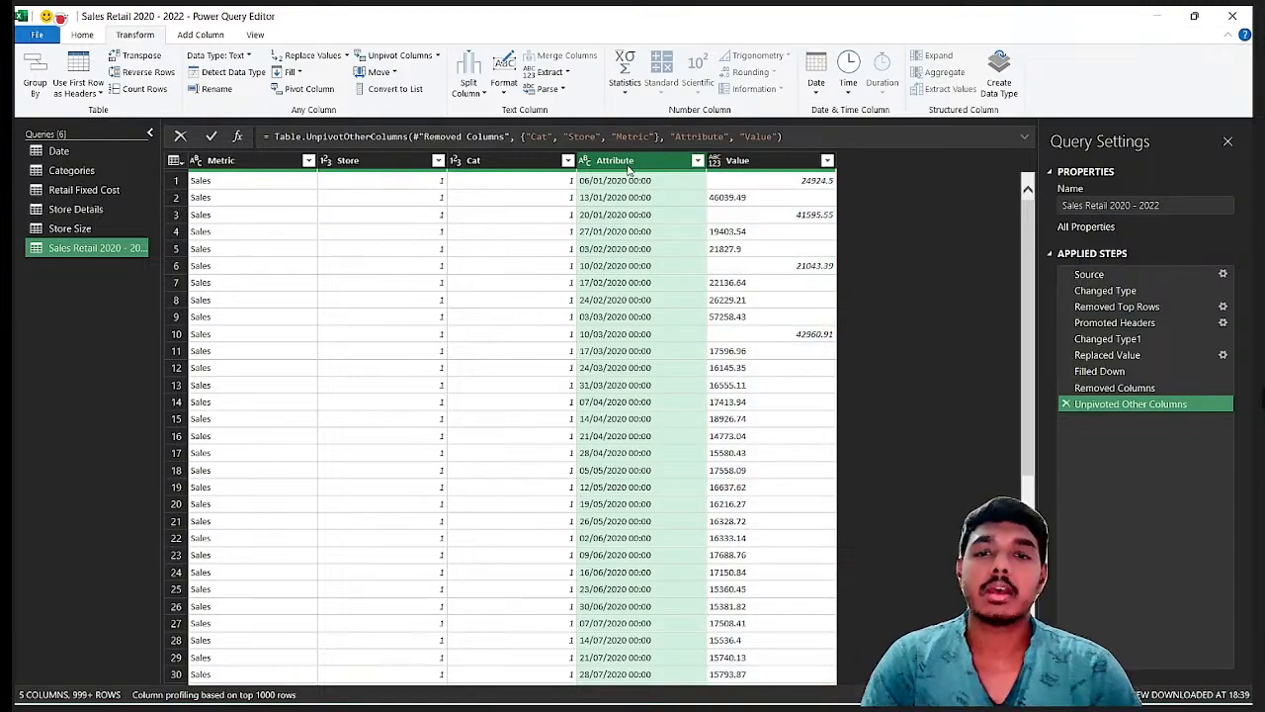
double_click(629, 164)
key("BackSpace")
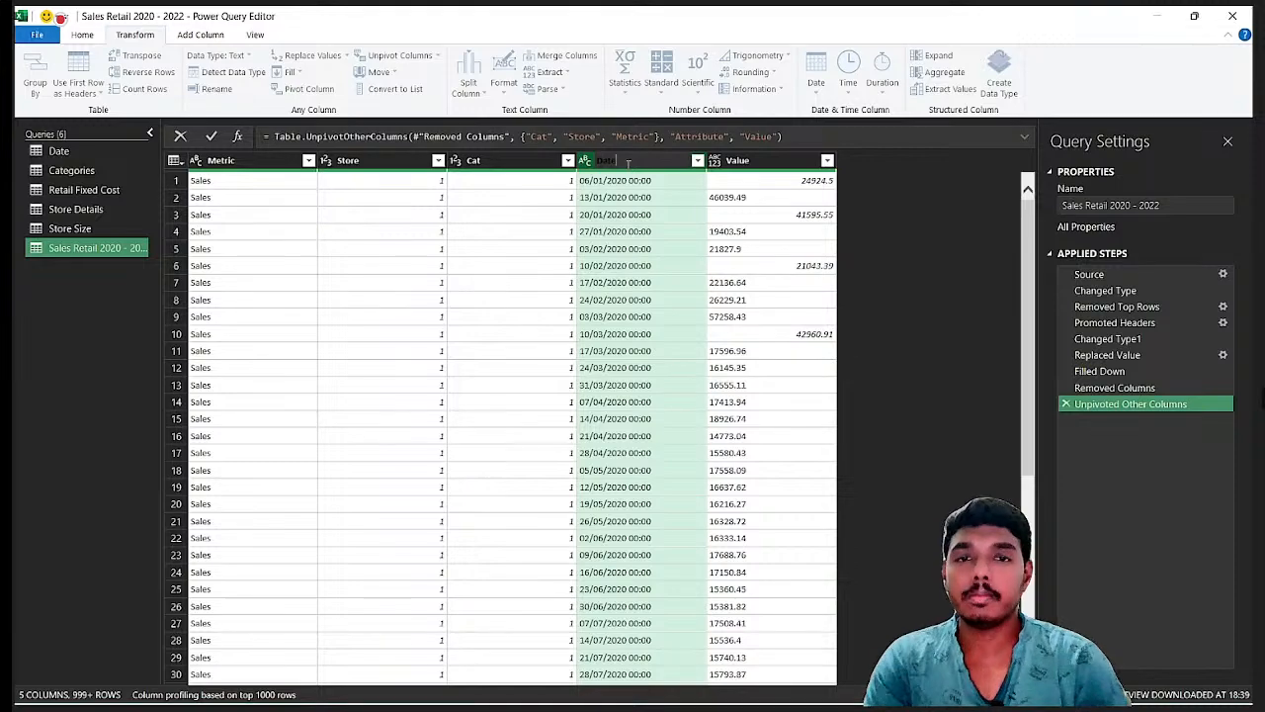
type("Date")
key("Return")
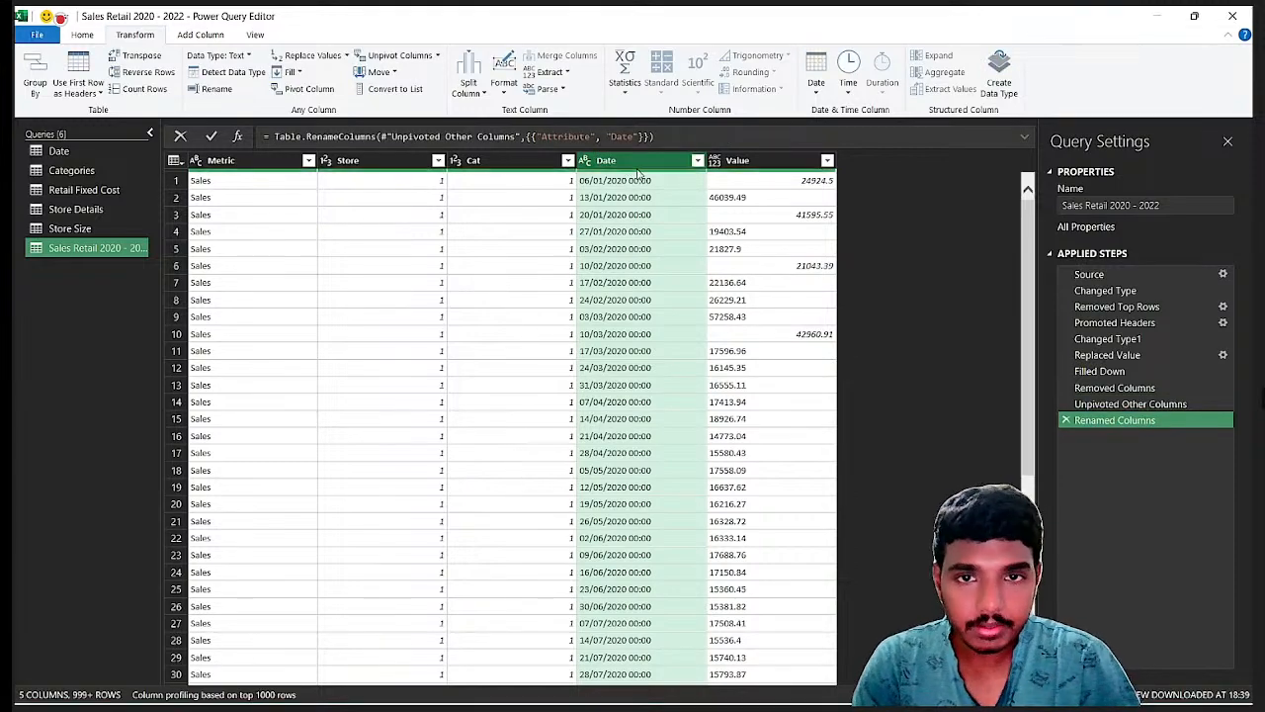
Step: Change the data type of the Date column to Date/Time
right_click(637, 173)
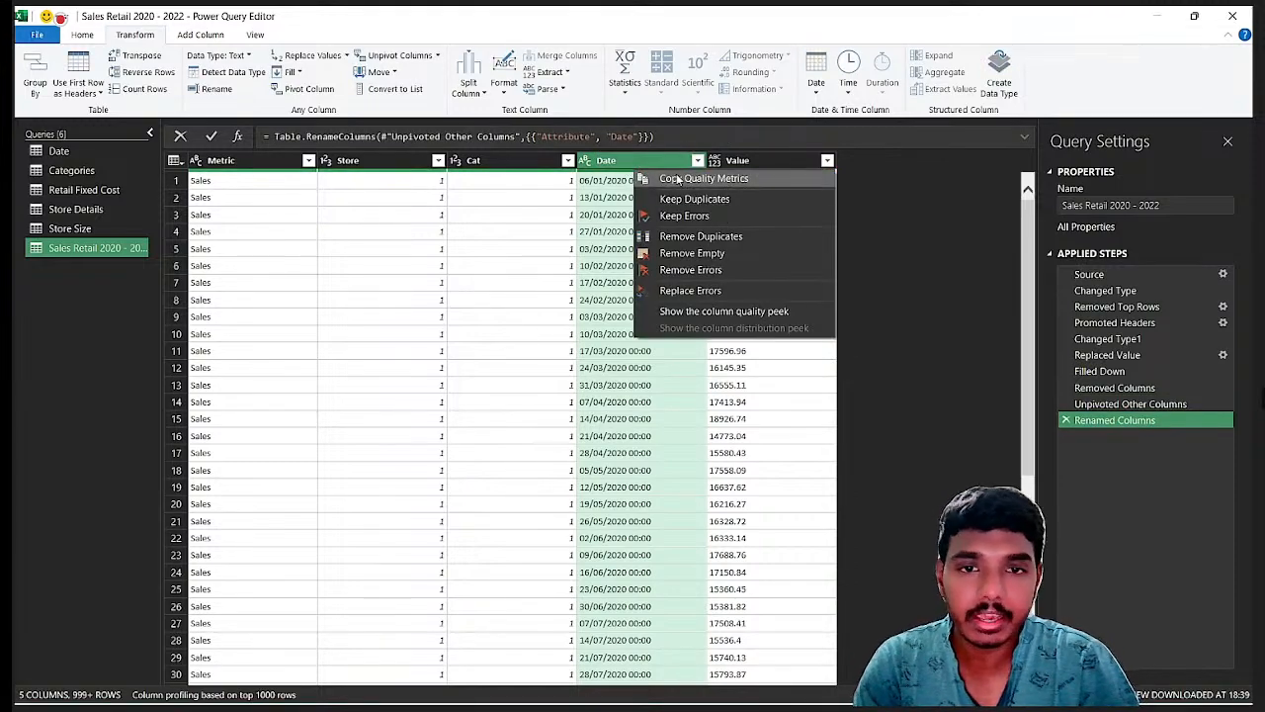
right_click(645, 161)
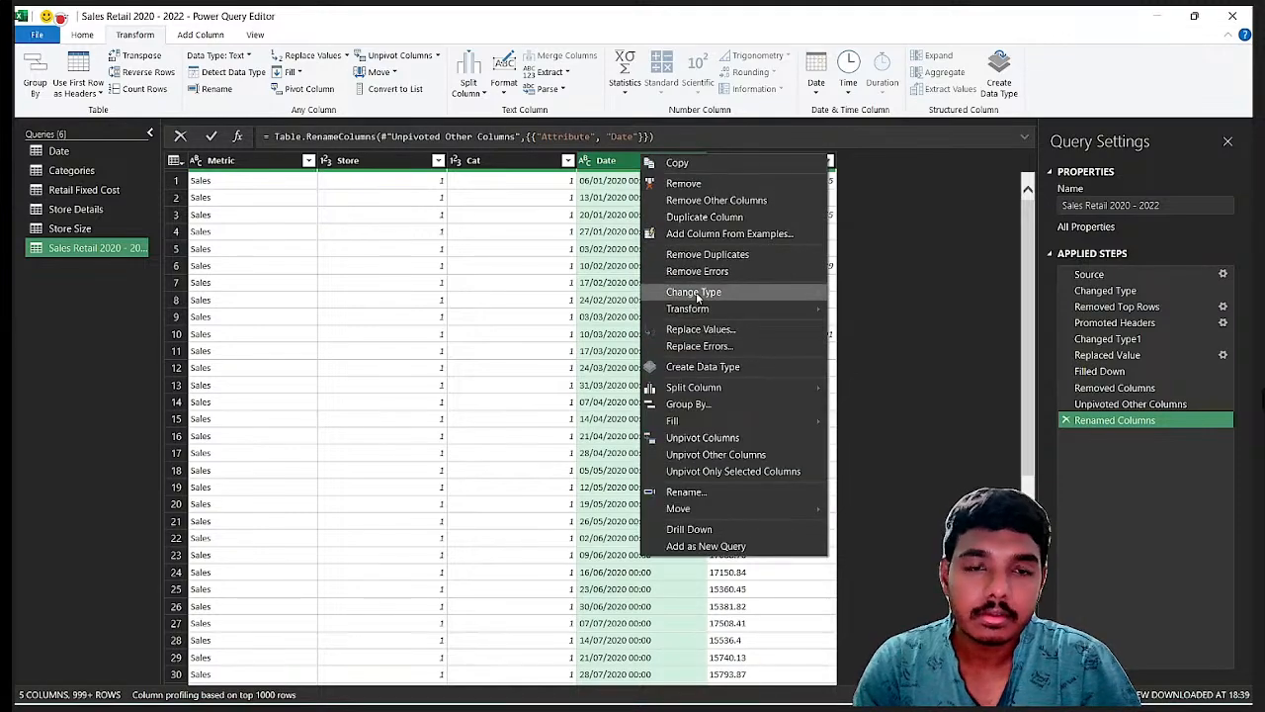
mouse_move(692, 292)
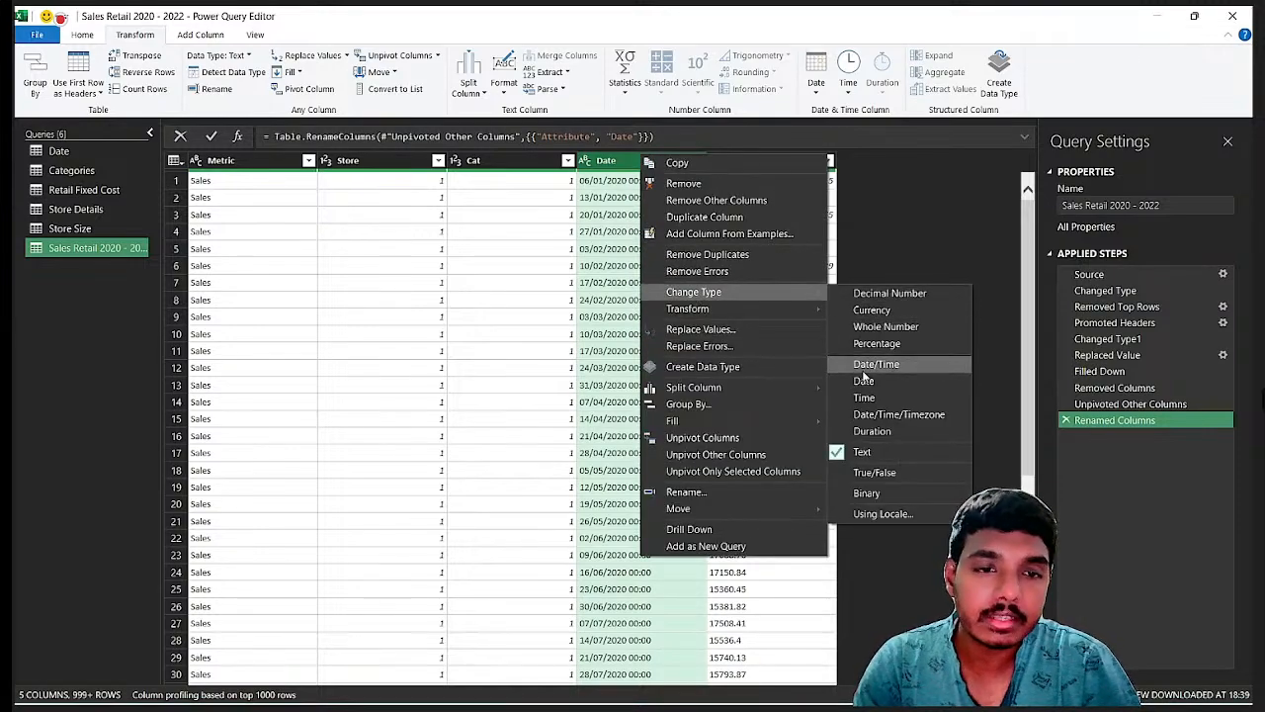
left_click(864, 371)
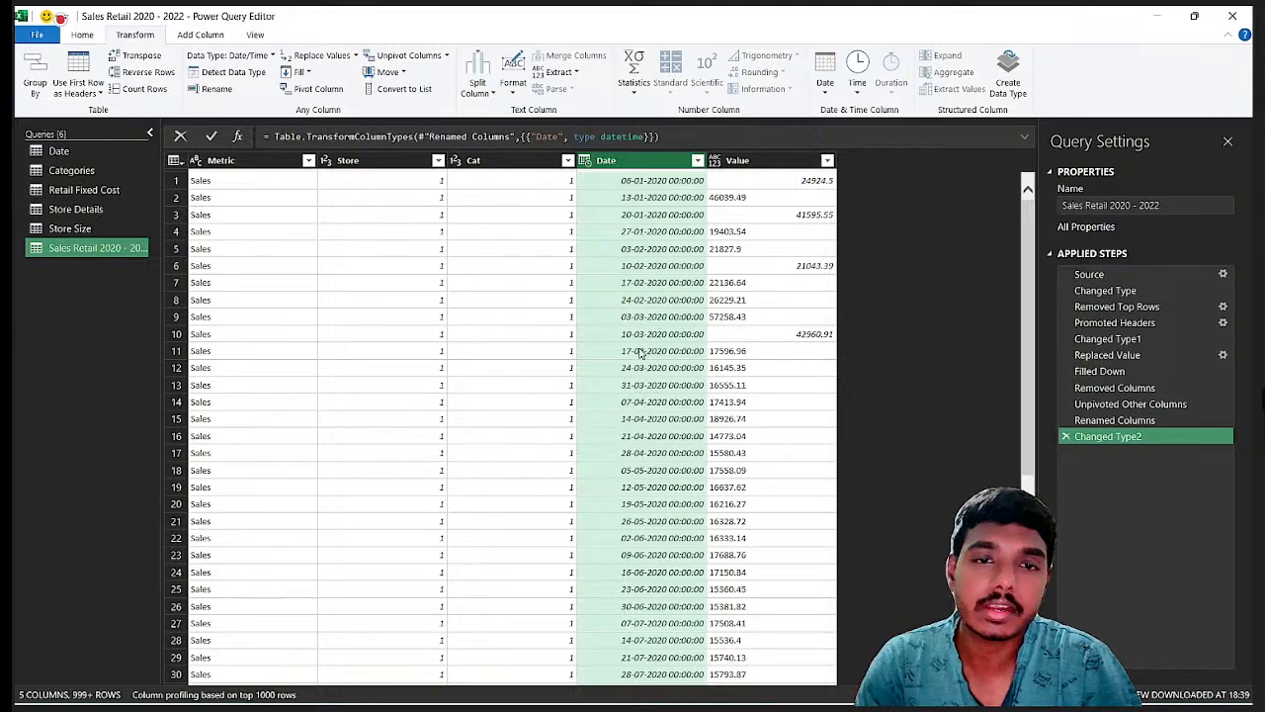
Step: Change the data type of the Value column to Decimal Number
left_click(759, 162)
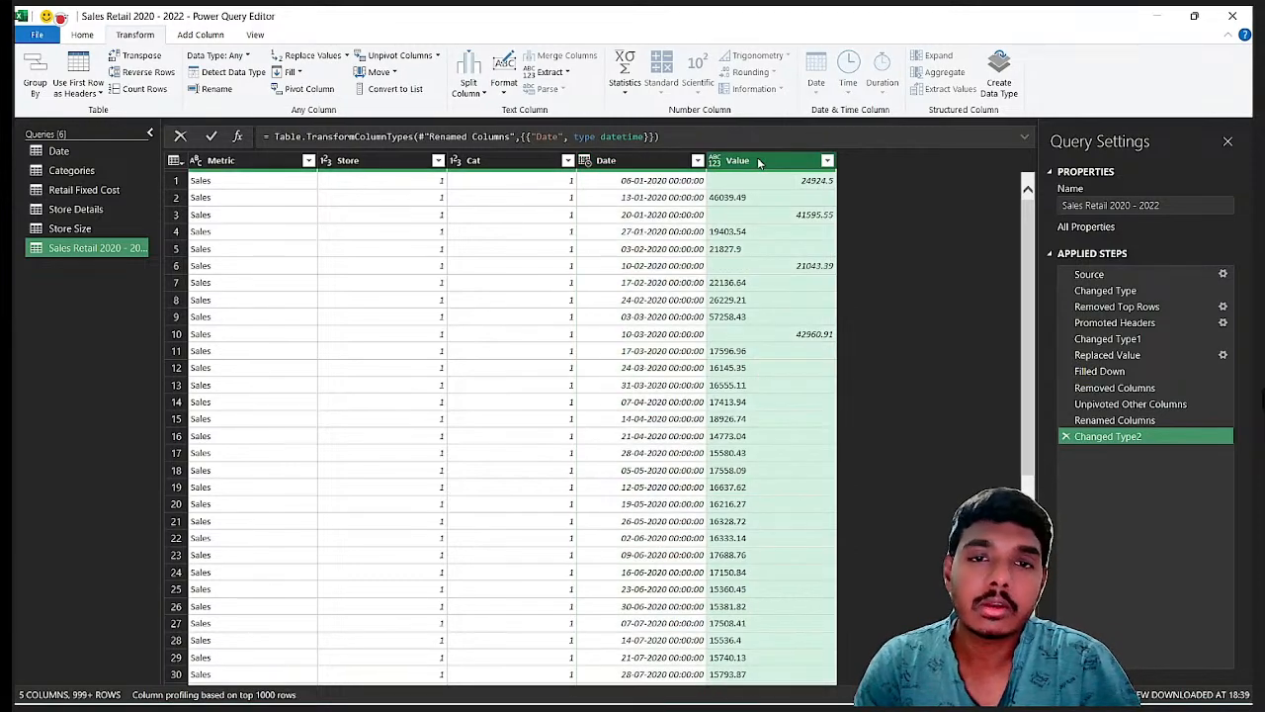
right_click(759, 163)
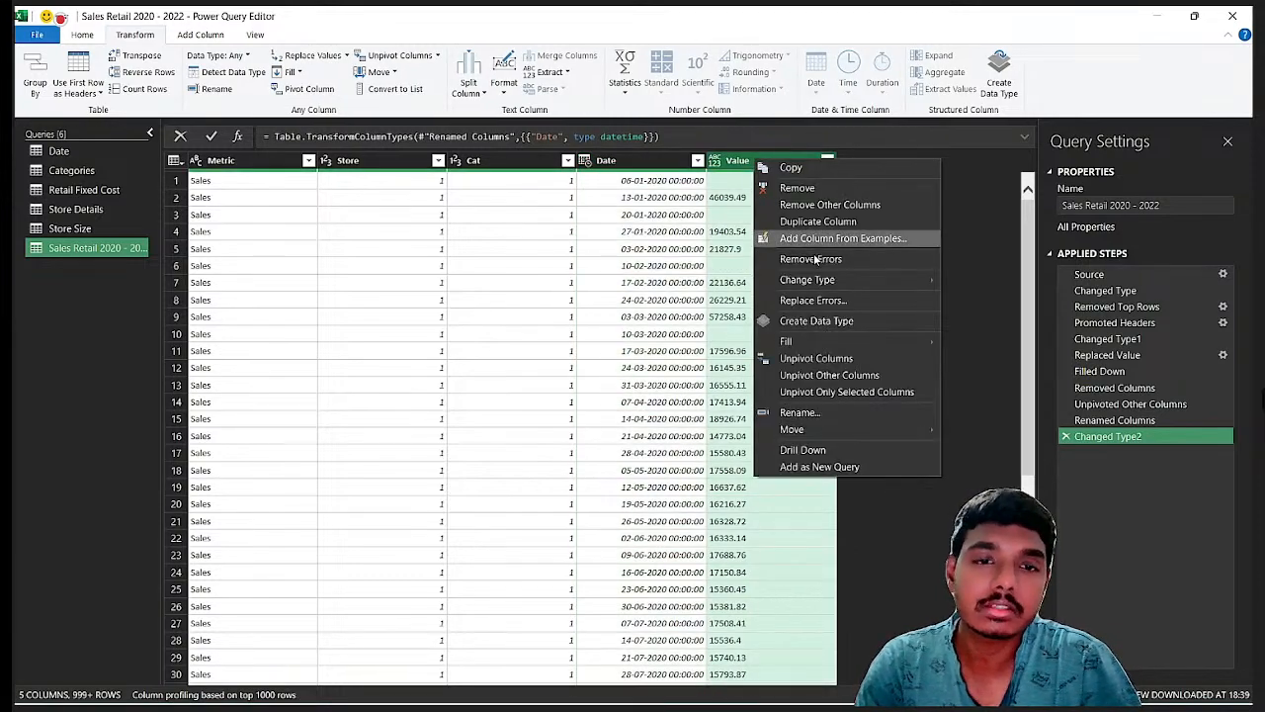
mouse_move(806, 289)
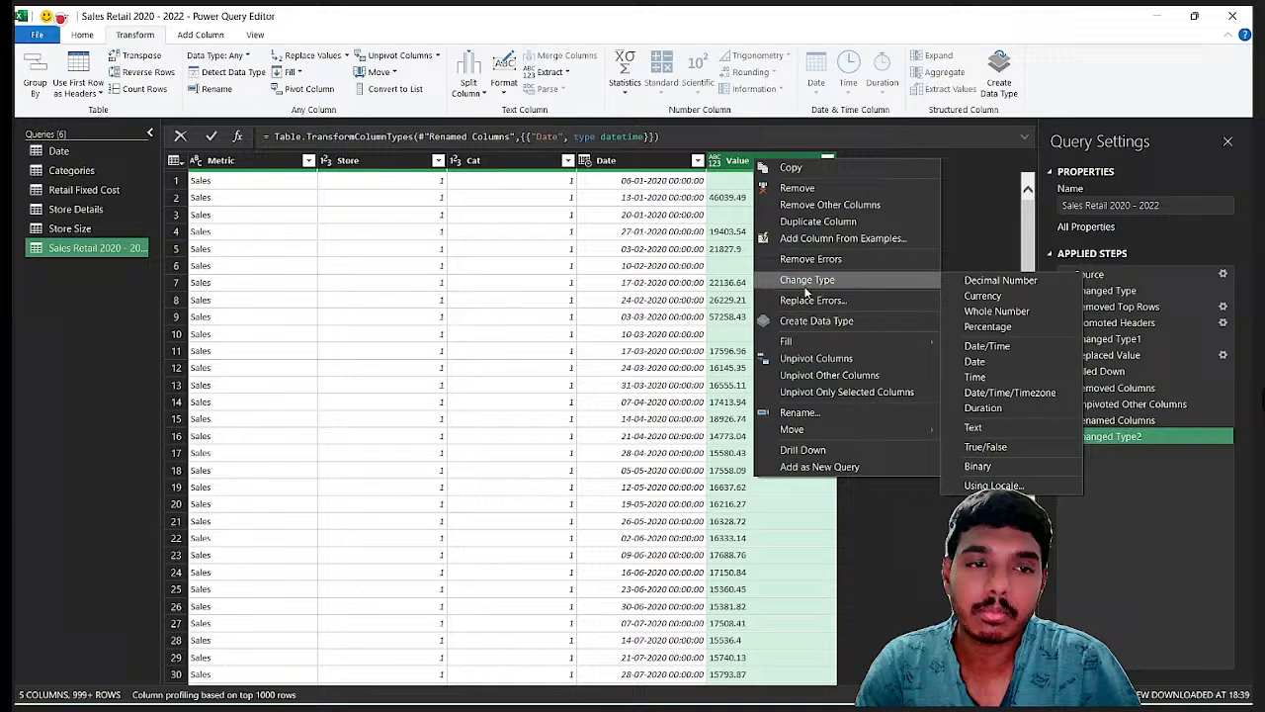
left_click(1025, 282)
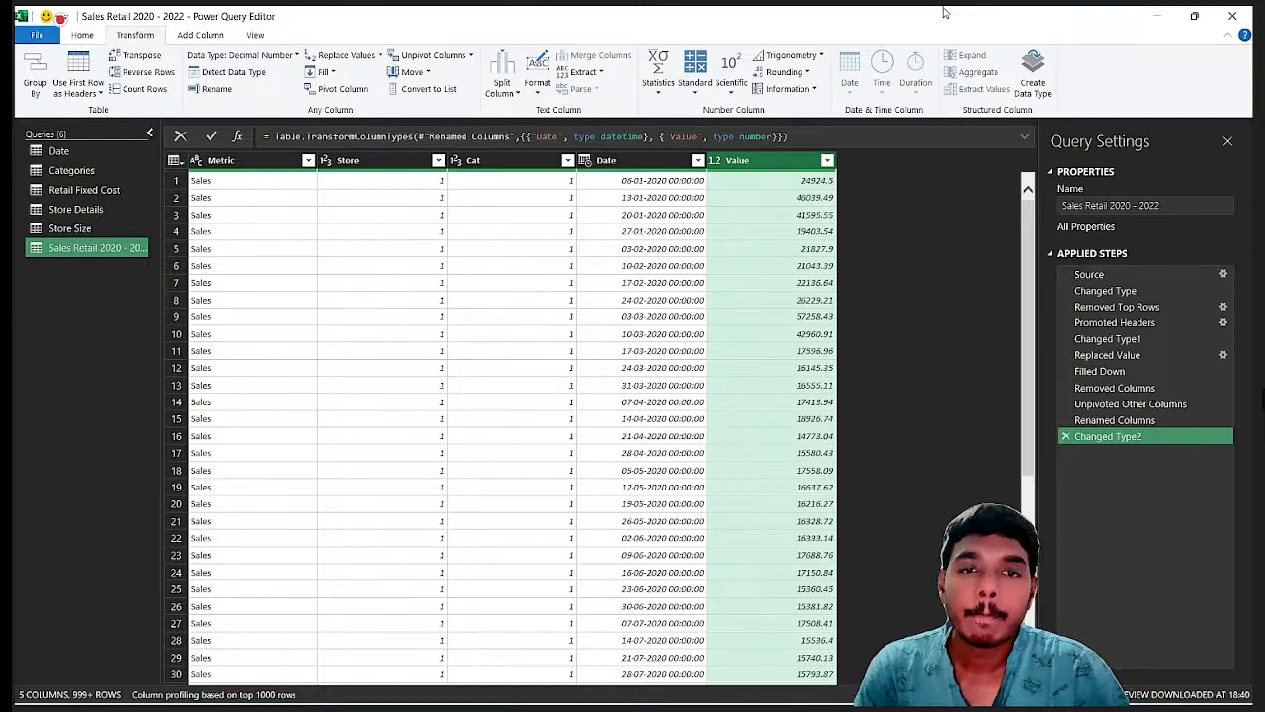
Step: Show the column quality statistics to check the sales columns for errors and empty values, and hide them again
mouse_move(779, 175)
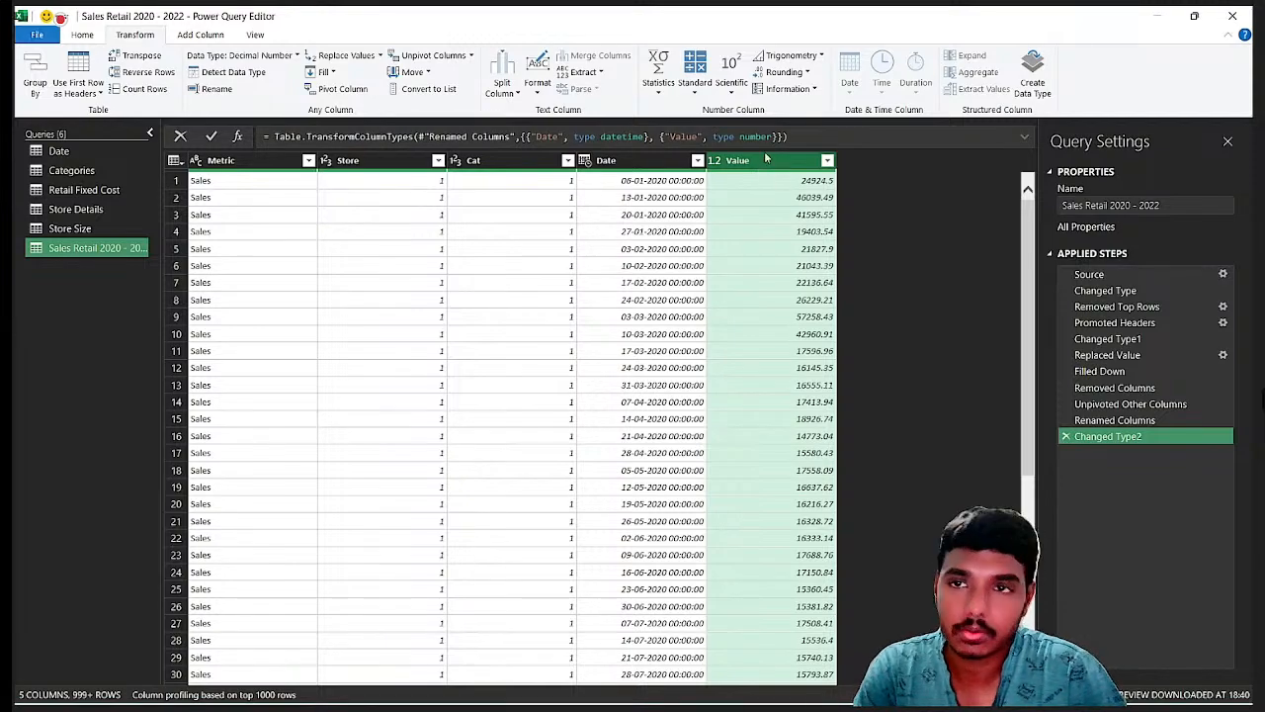
left_click(83, 36)
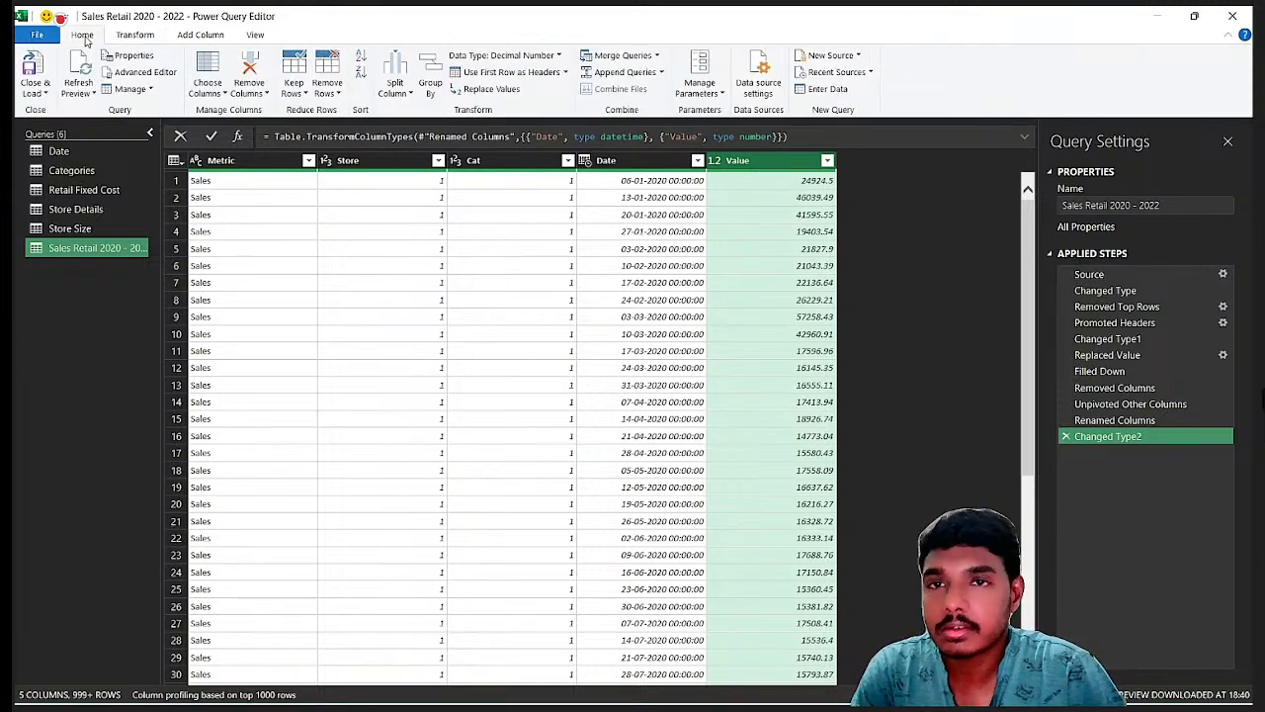
left_click(257, 35)
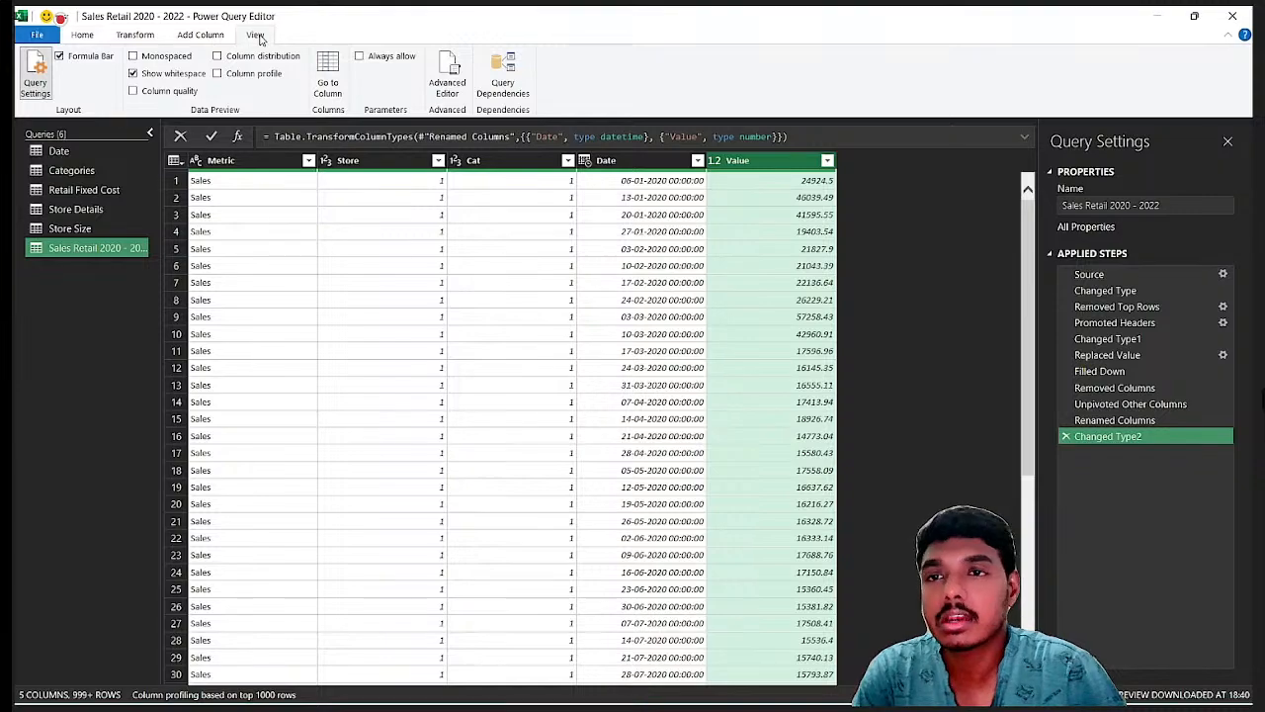
left_click(132, 91)
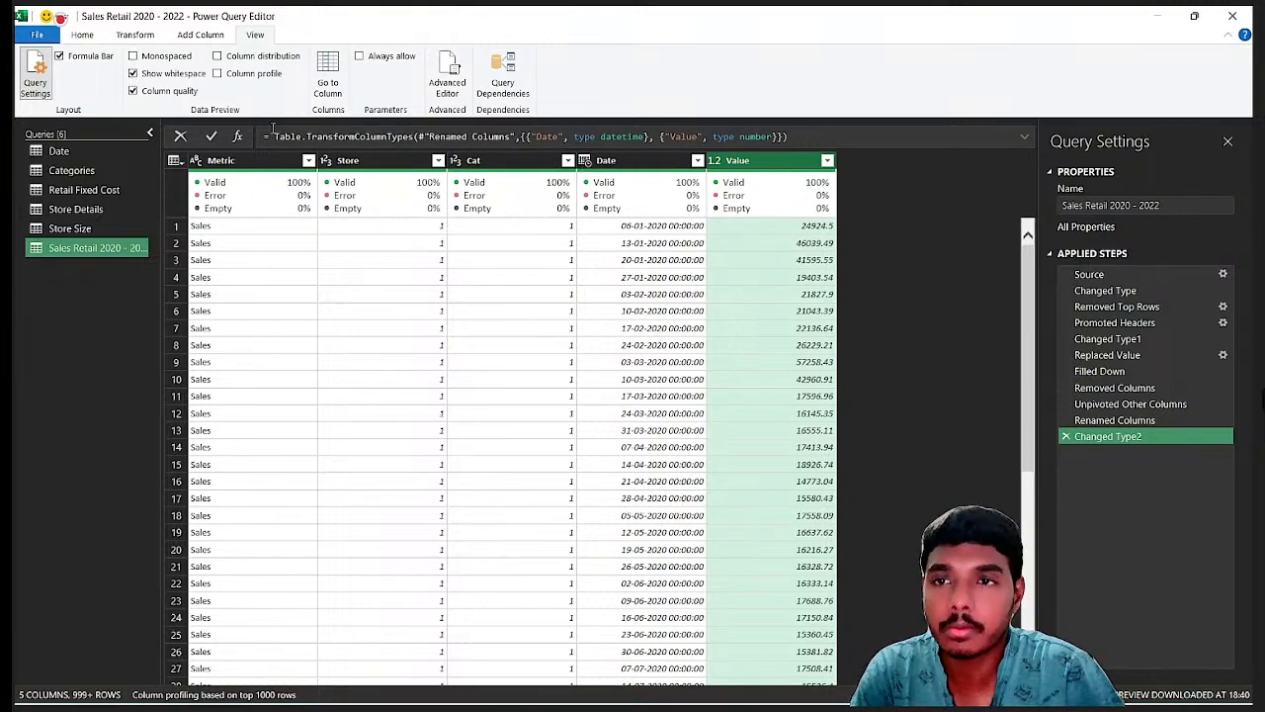
left_click(133, 91)
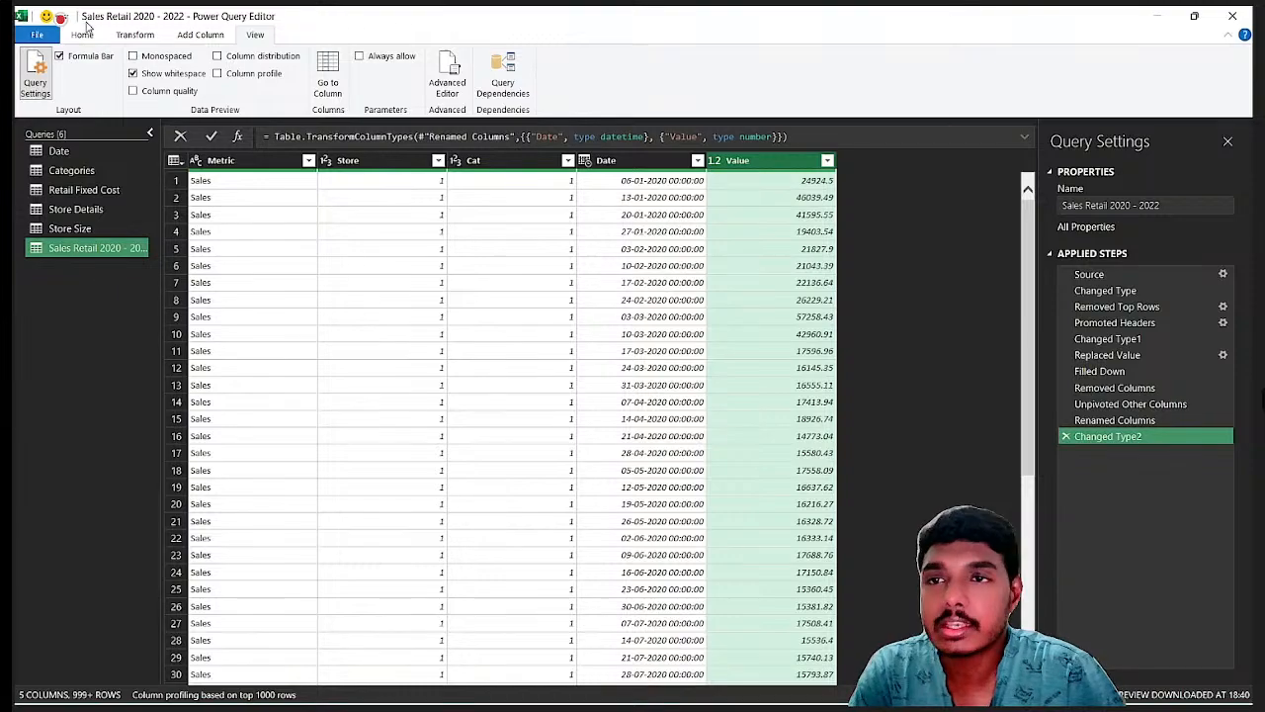
Step: Keep only the rows with errors in the Value column to inspect them, and delete that applied step again
left_click(82, 36)
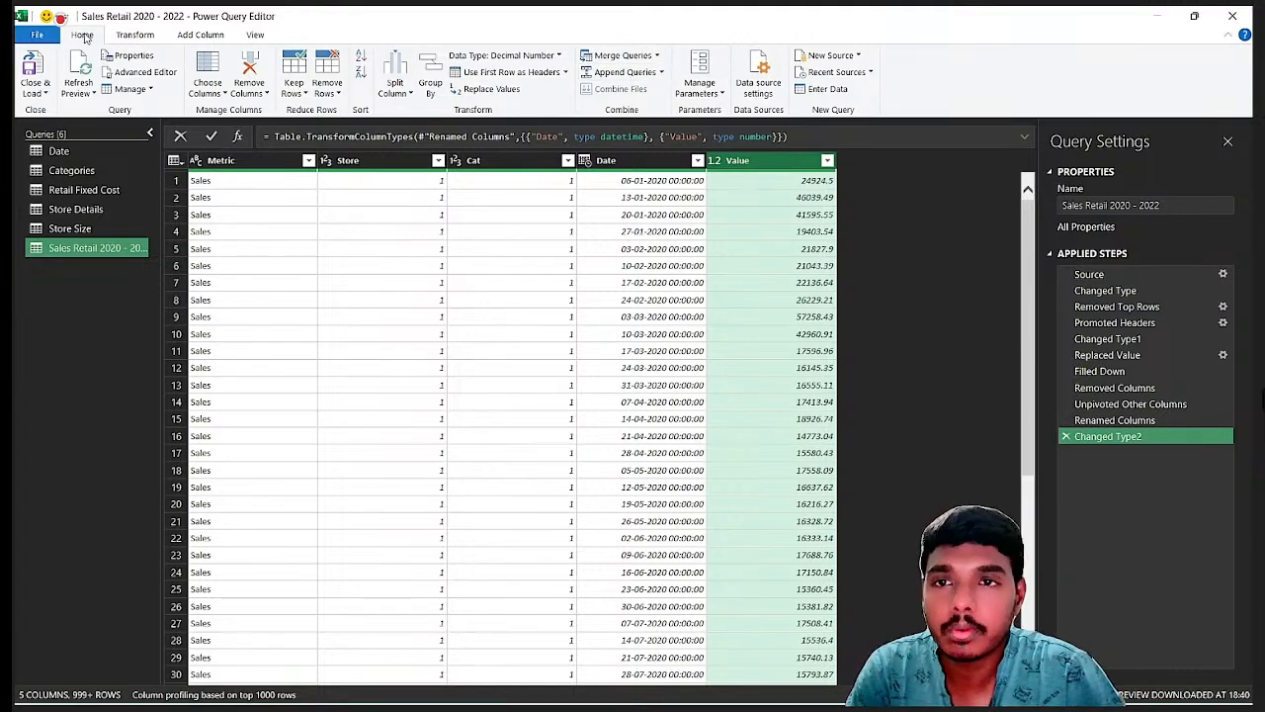
left_click(294, 87)
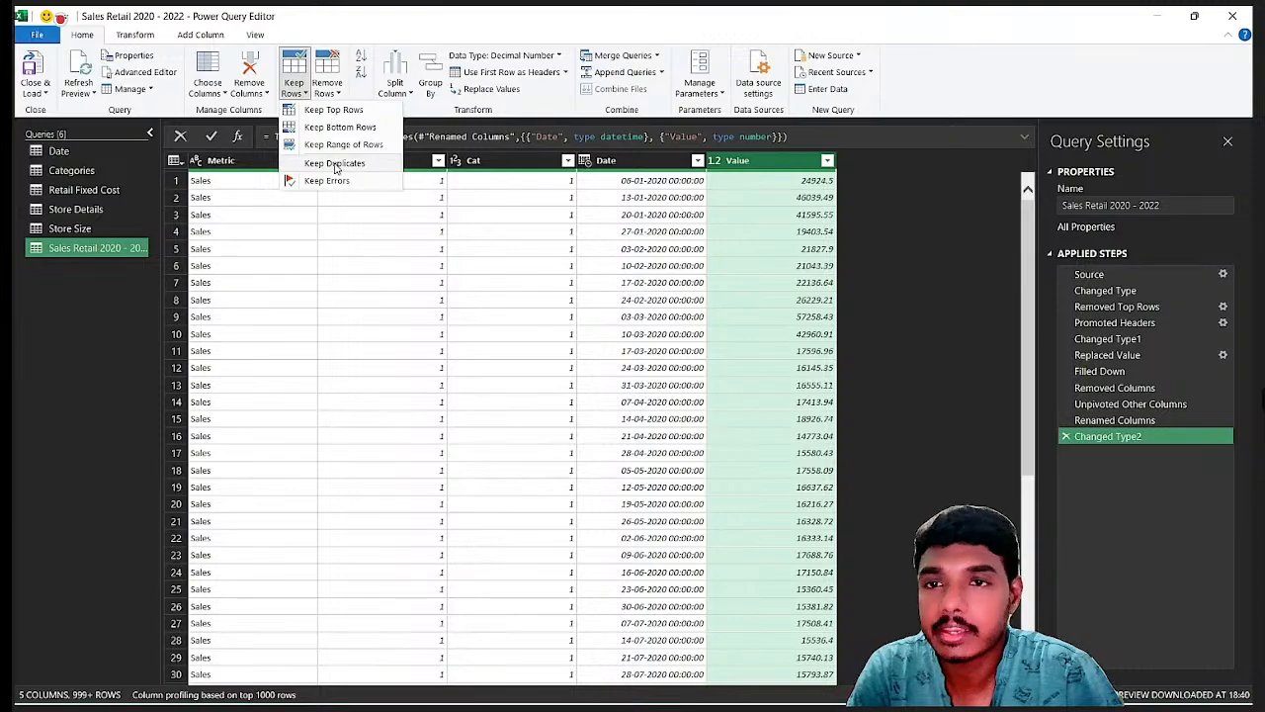
left_click(326, 180)
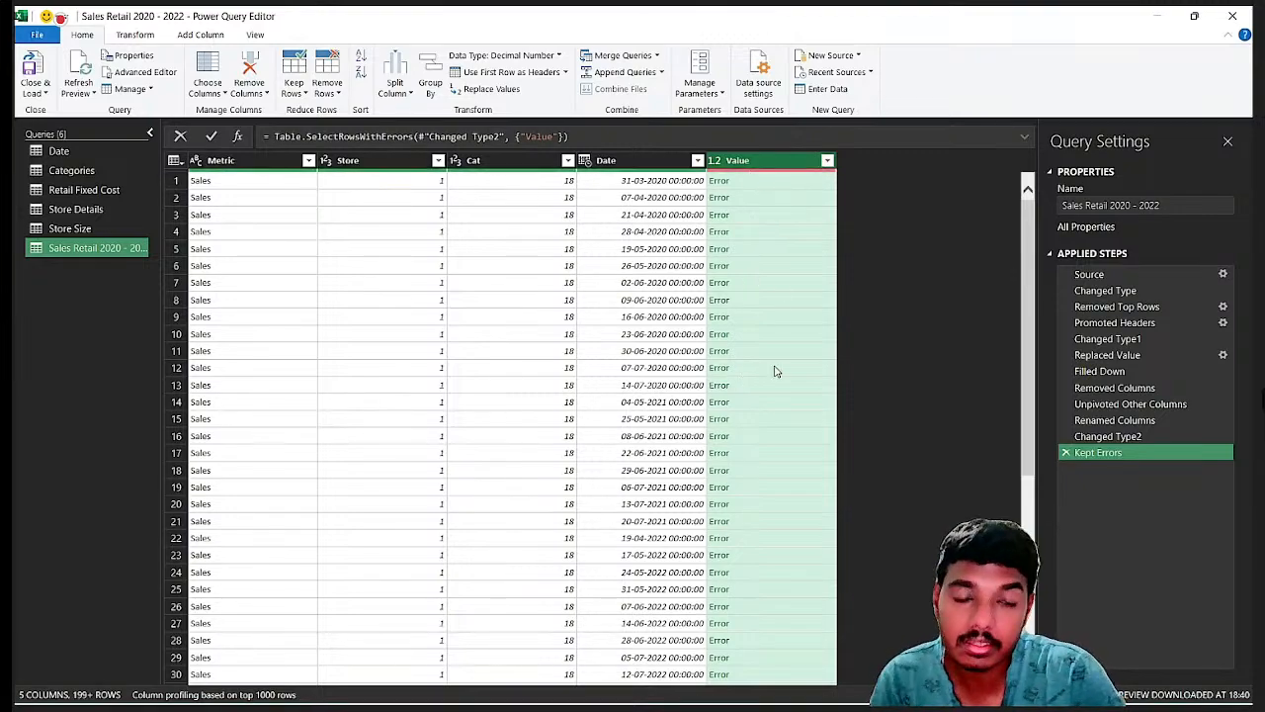
left_click(1066, 452)
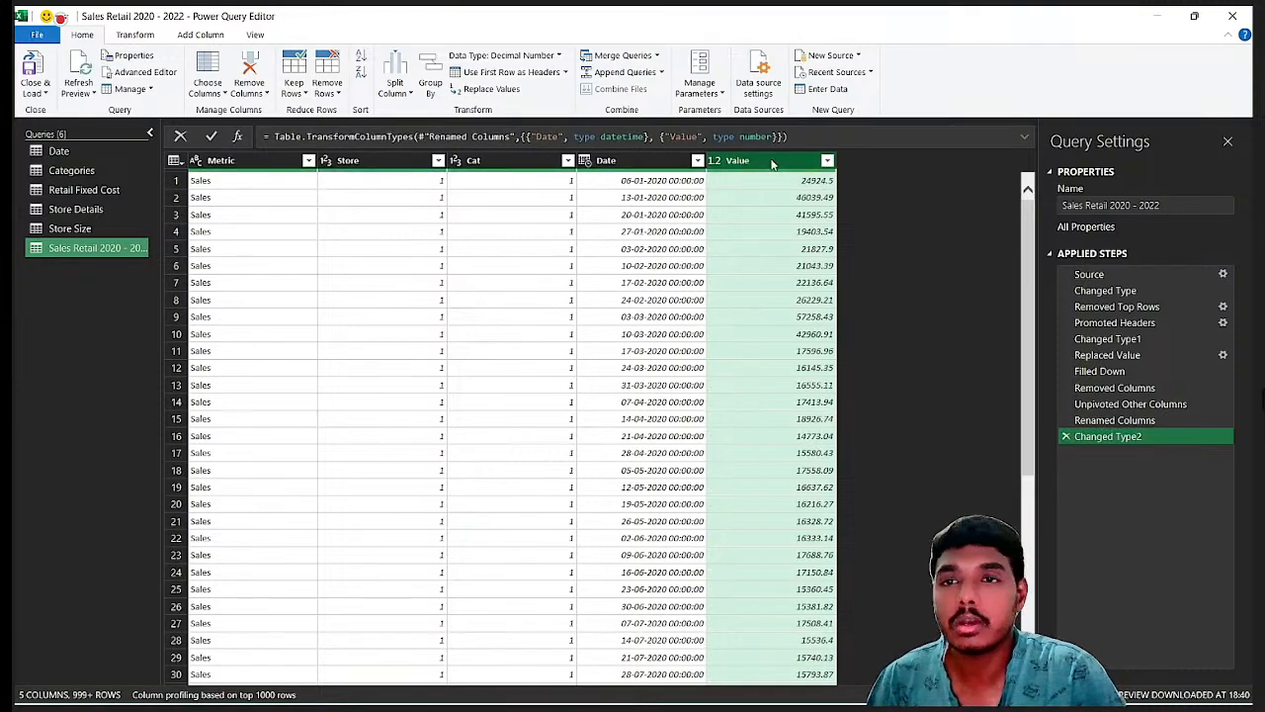
Step: Remove the rows that contain errors in the Value column
left_click(328, 78)
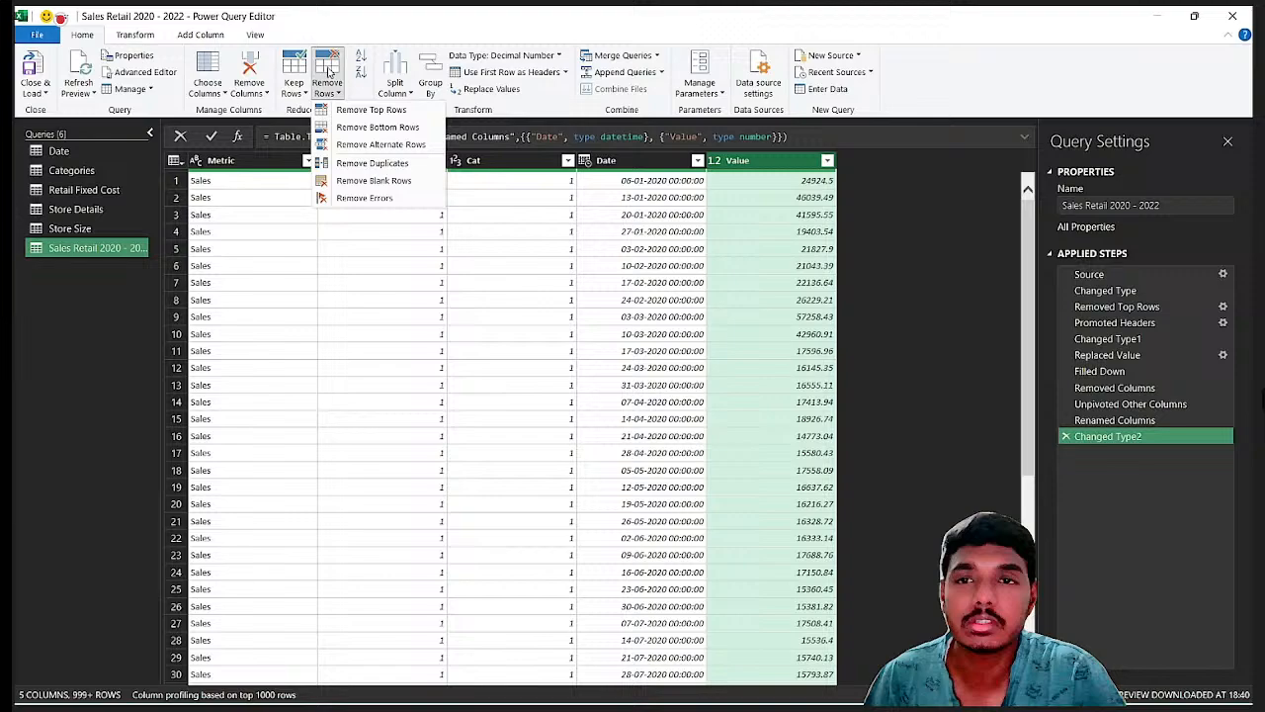
left_click(387, 198)
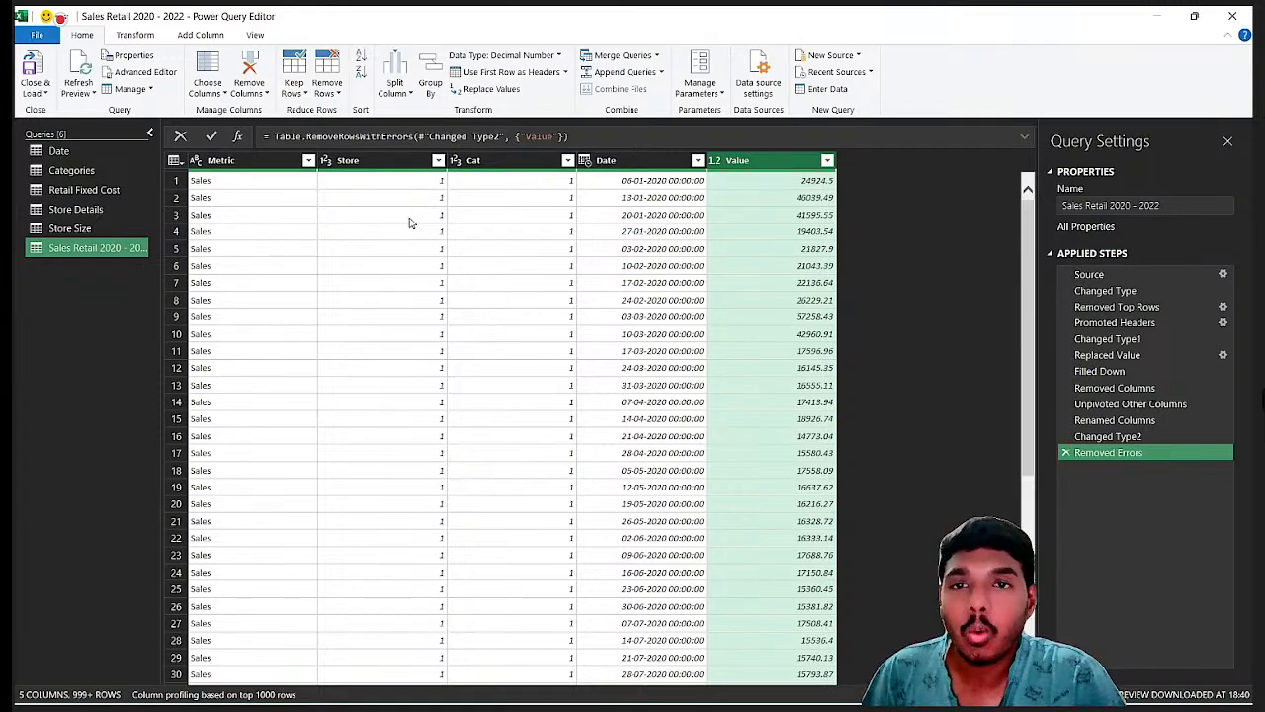
left_click(237, 166)
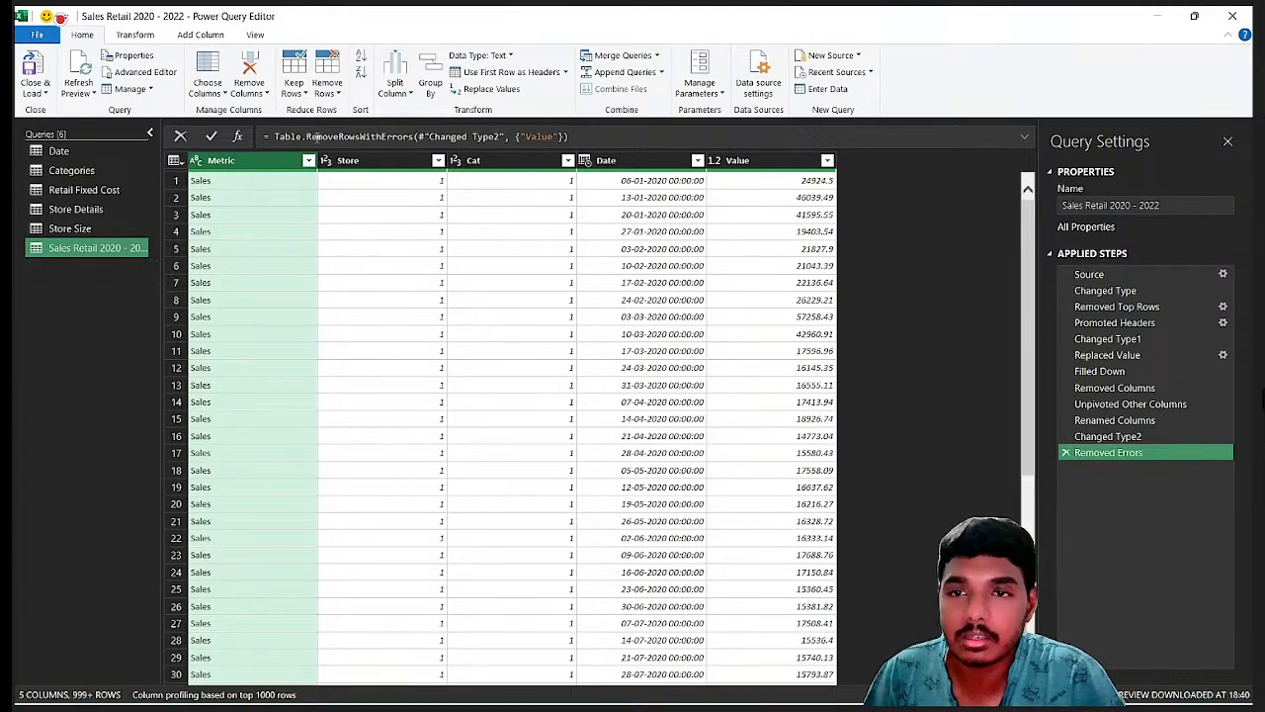
Step: List all distinct values in the Metric column's filter, loading the complete list, and close it without filtering
left_click(308, 162)
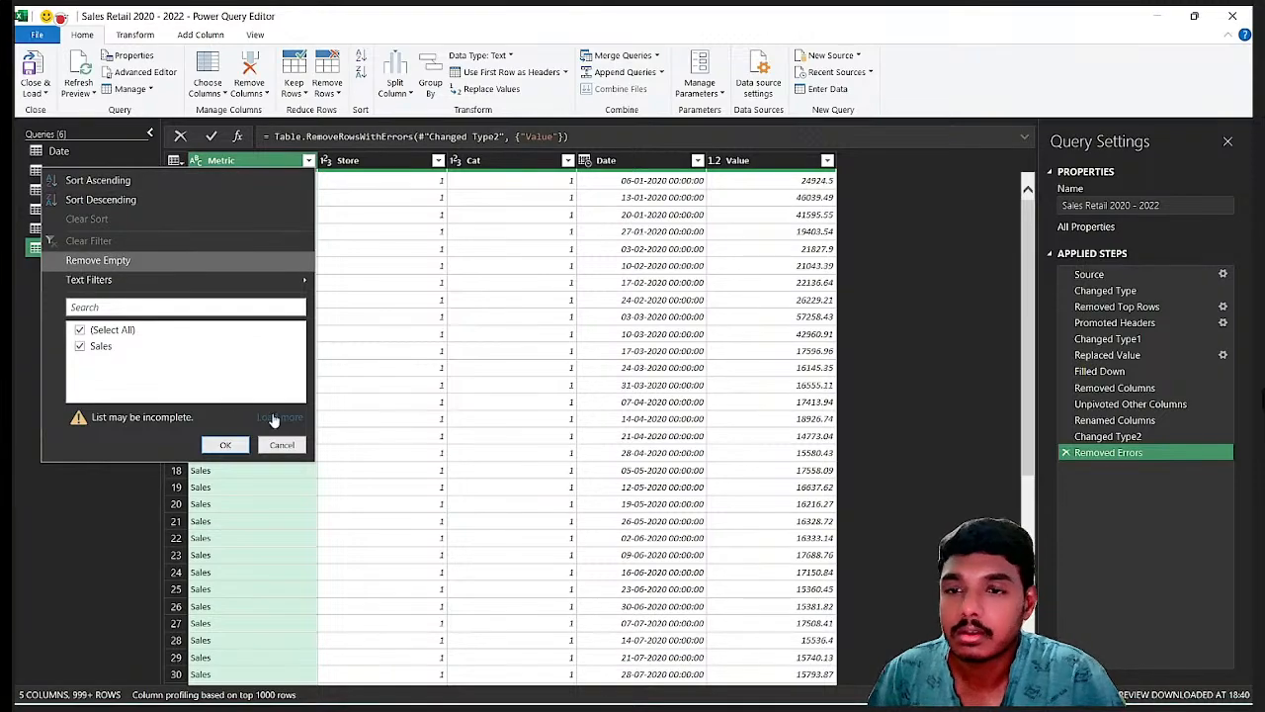
left_click(278, 418)
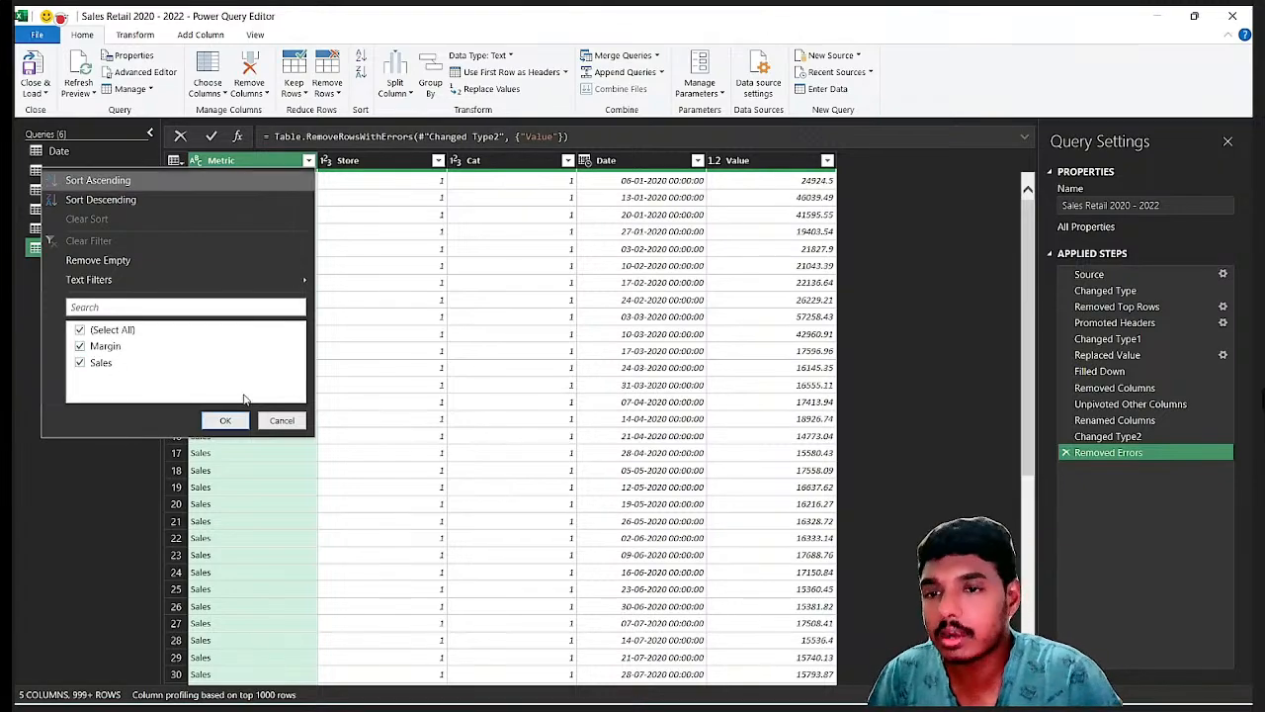
left_click(307, 163)
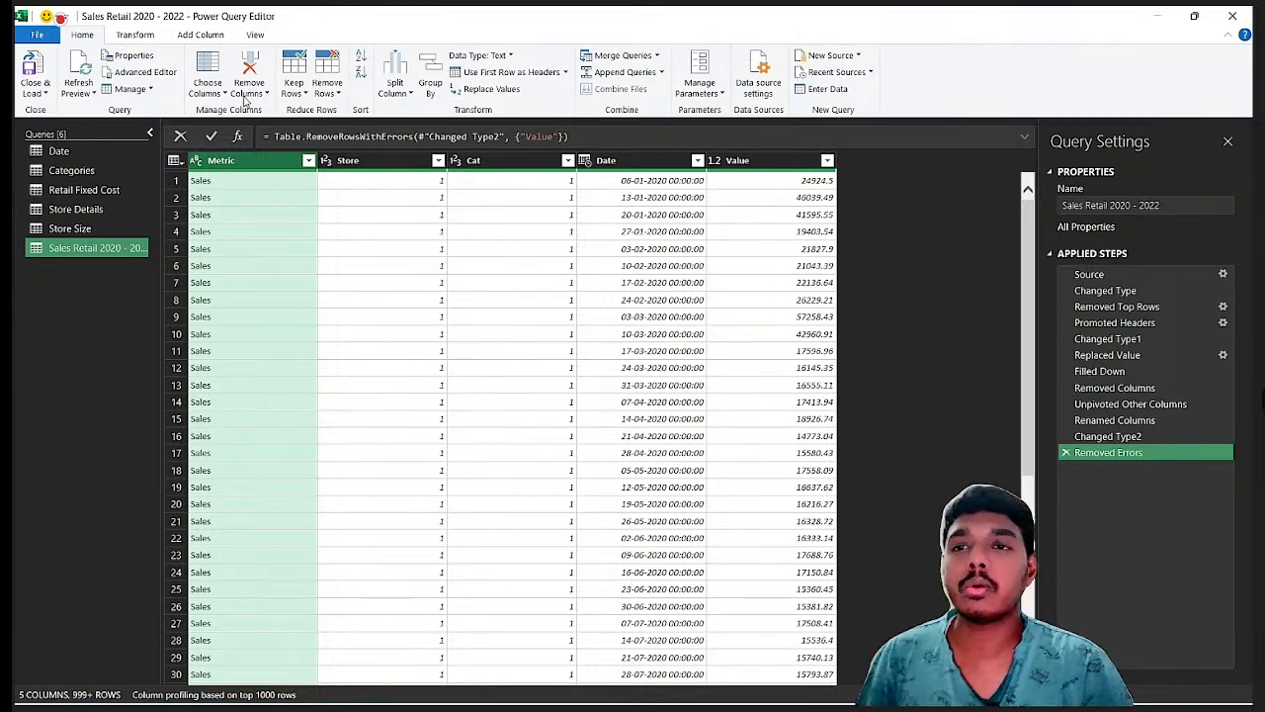
Step: Pivot the Metric column using Value as the values column
left_click(136, 36)
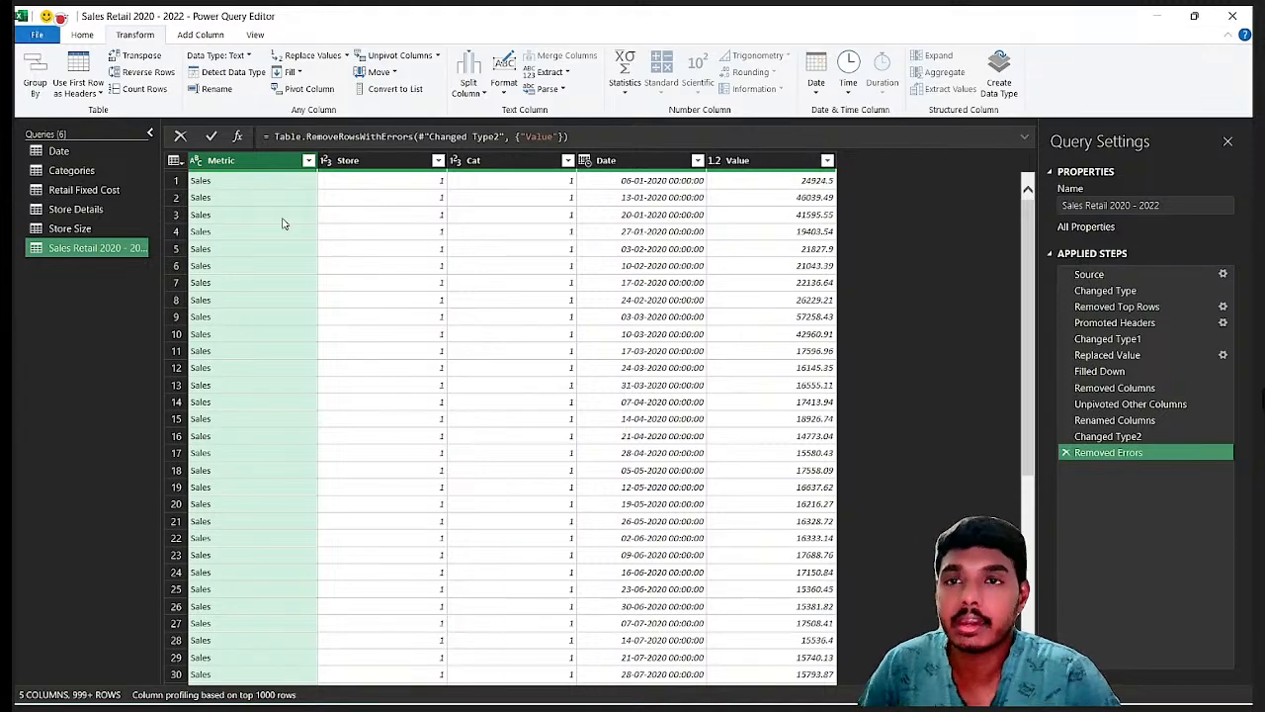
left_click(309, 89)
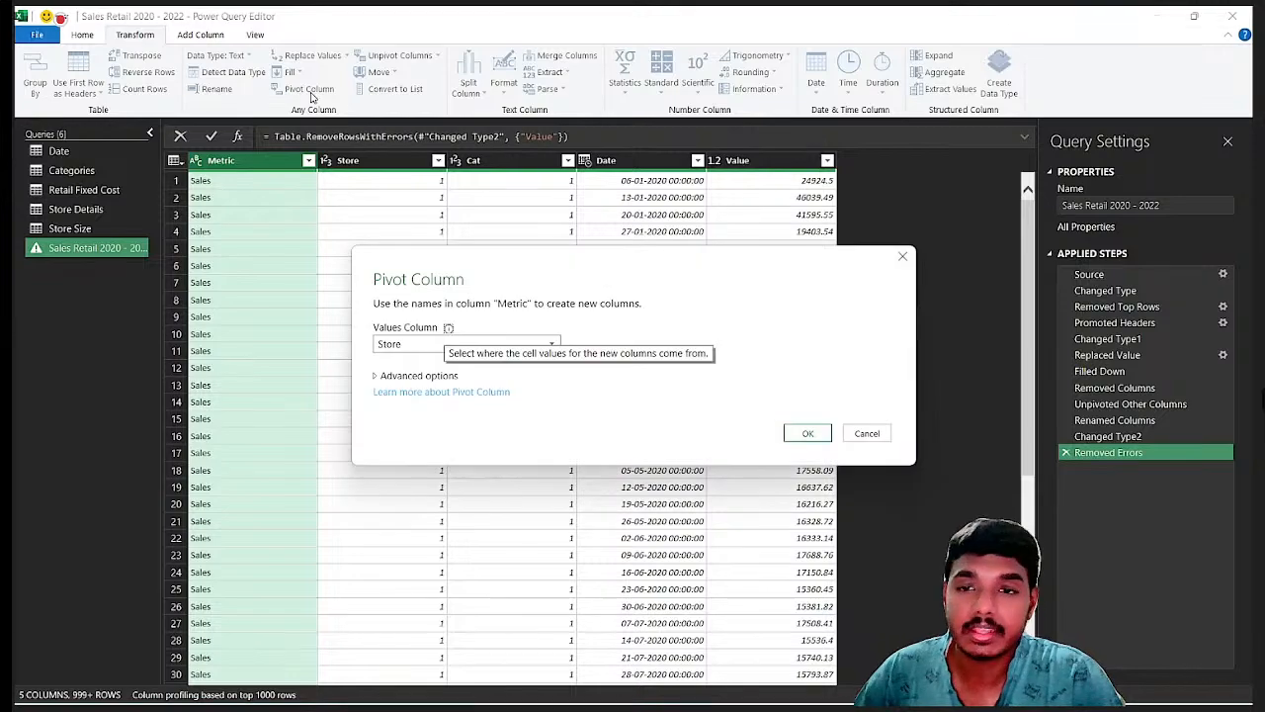
left_click(398, 345)
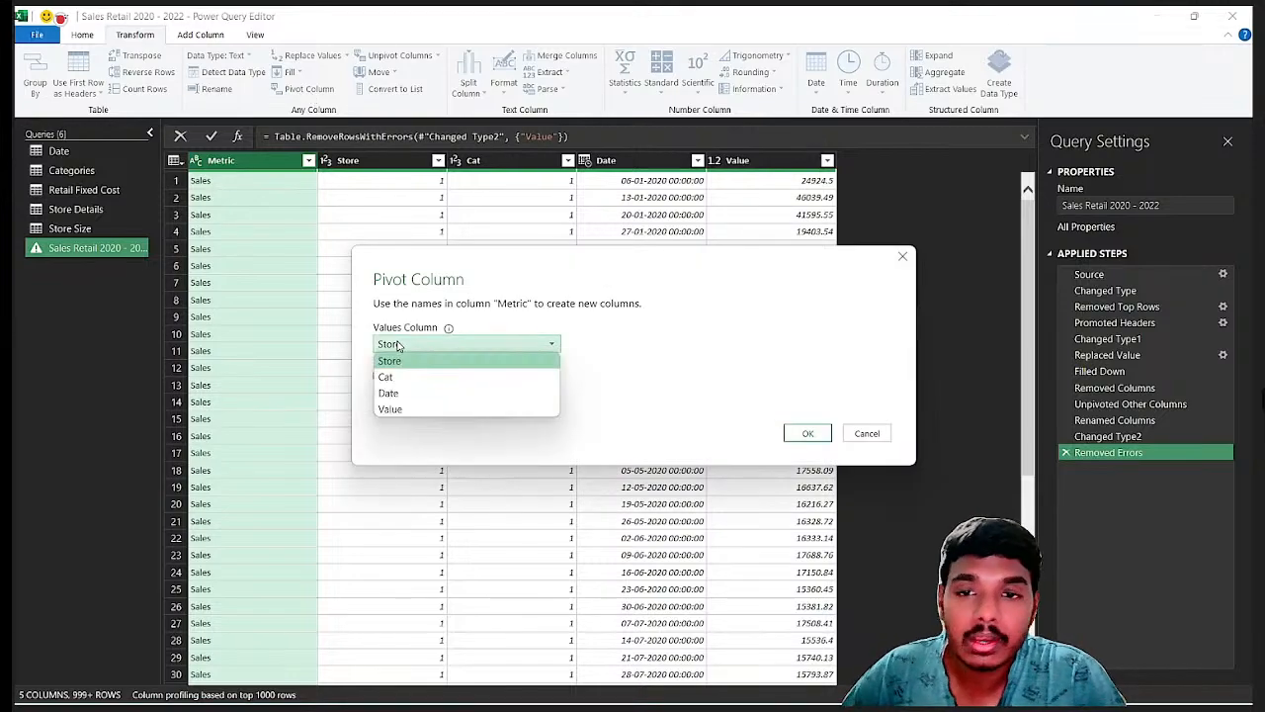
left_click(393, 409)
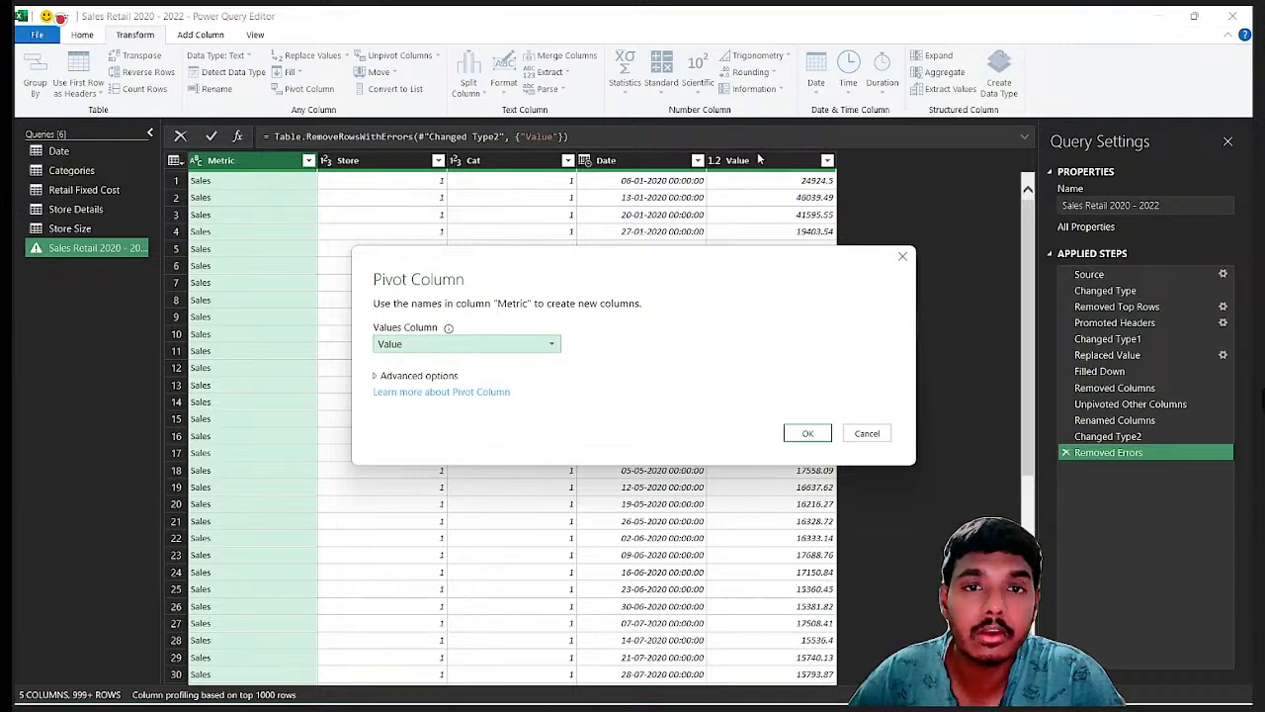
left_click(805, 433)
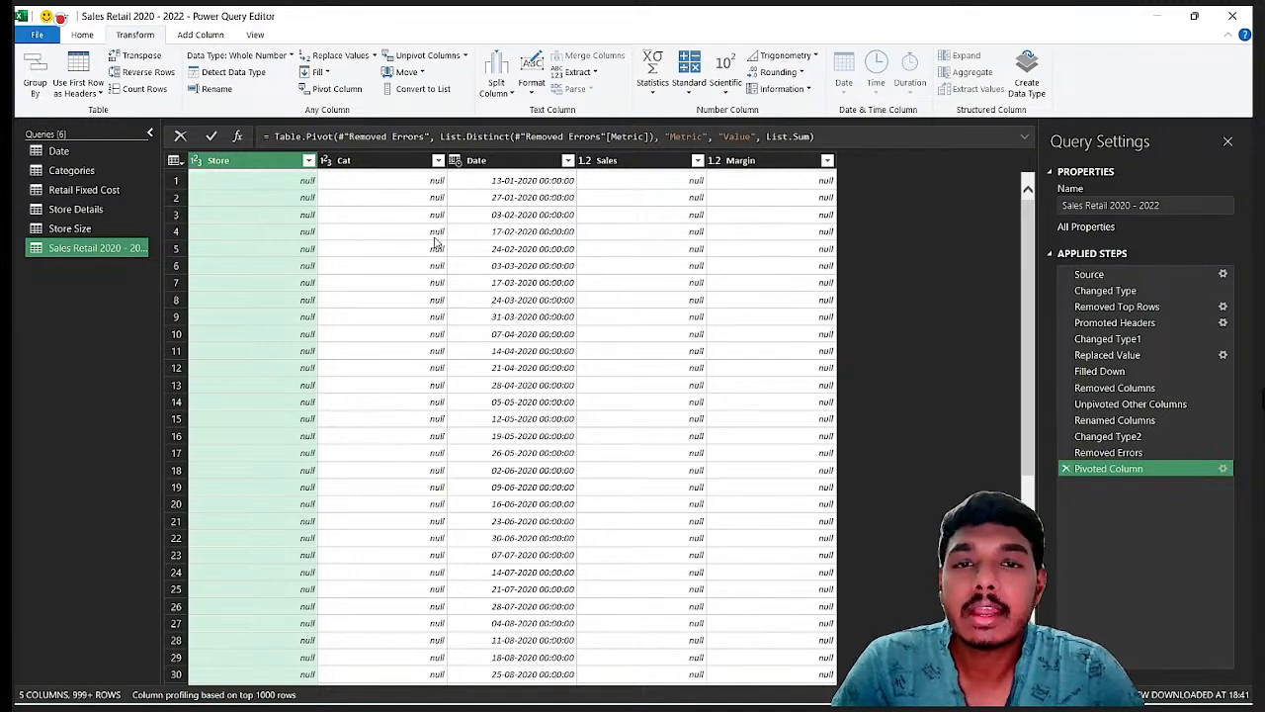
Step: Filter the Sales column to exclude null and 0 values
left_click(643, 163)
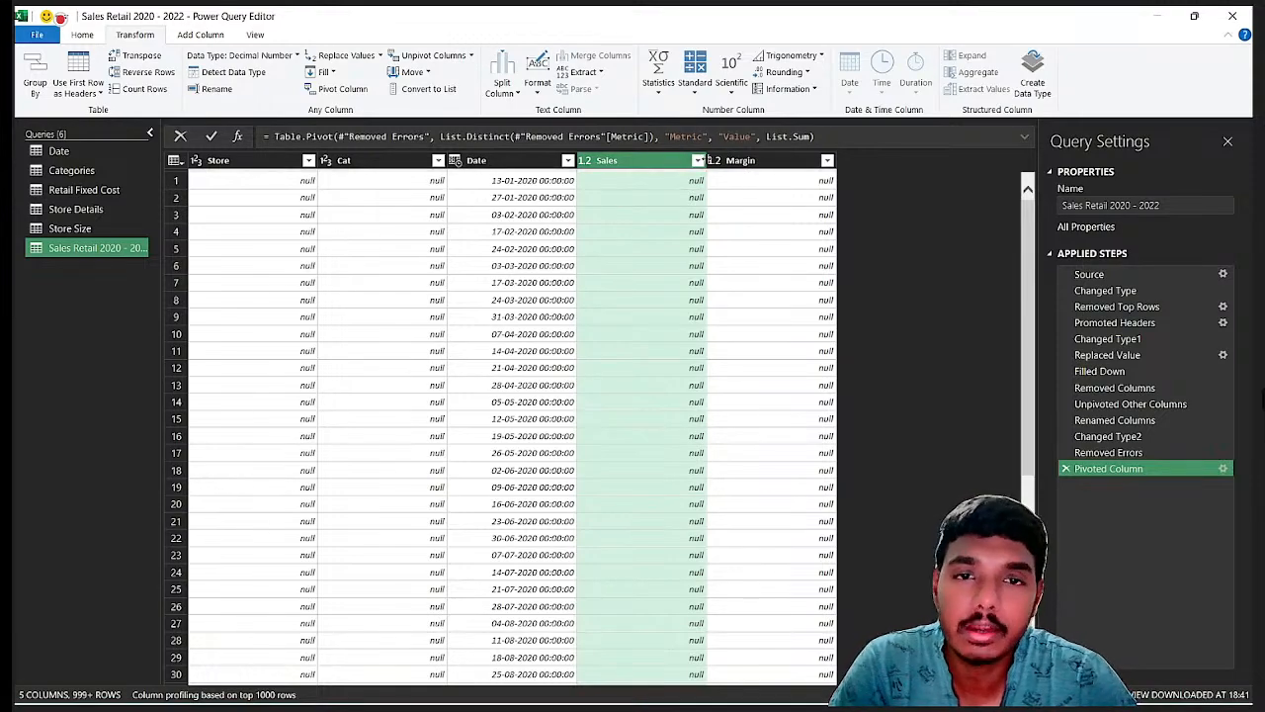
left_click(698, 160)
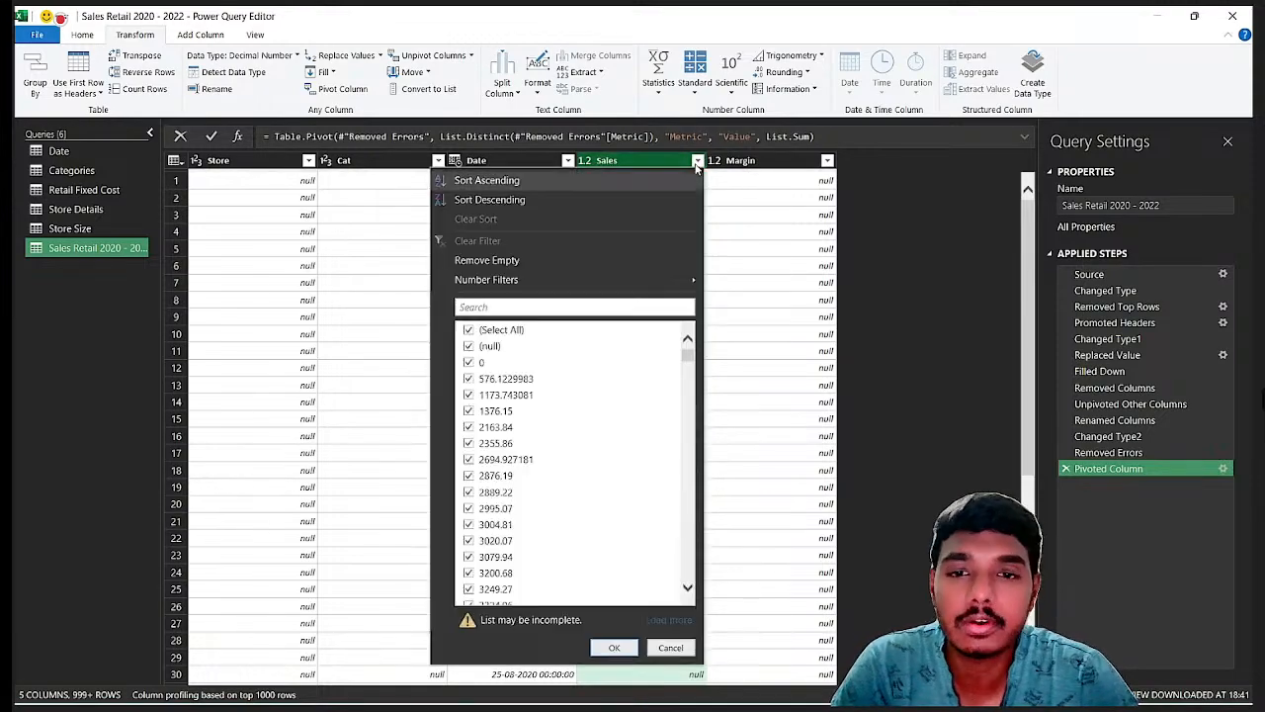
left_click(470, 347)
left_click(470, 364)
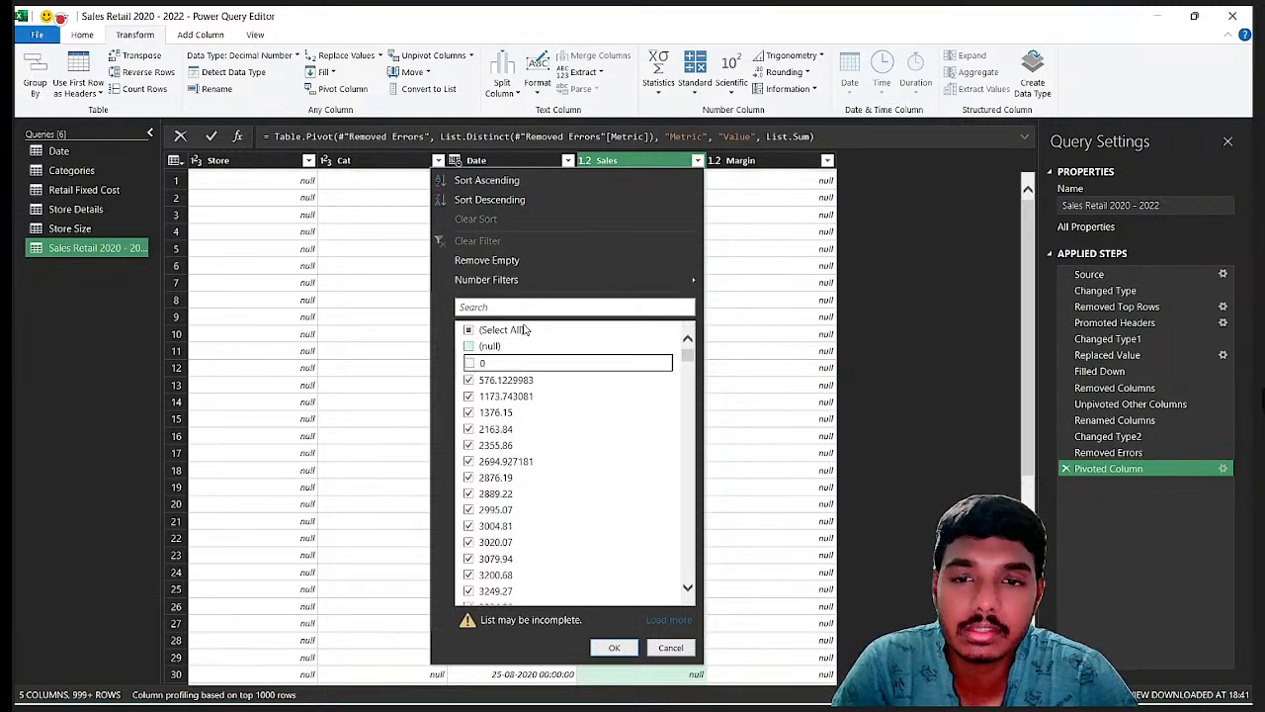
left_click(612, 647)
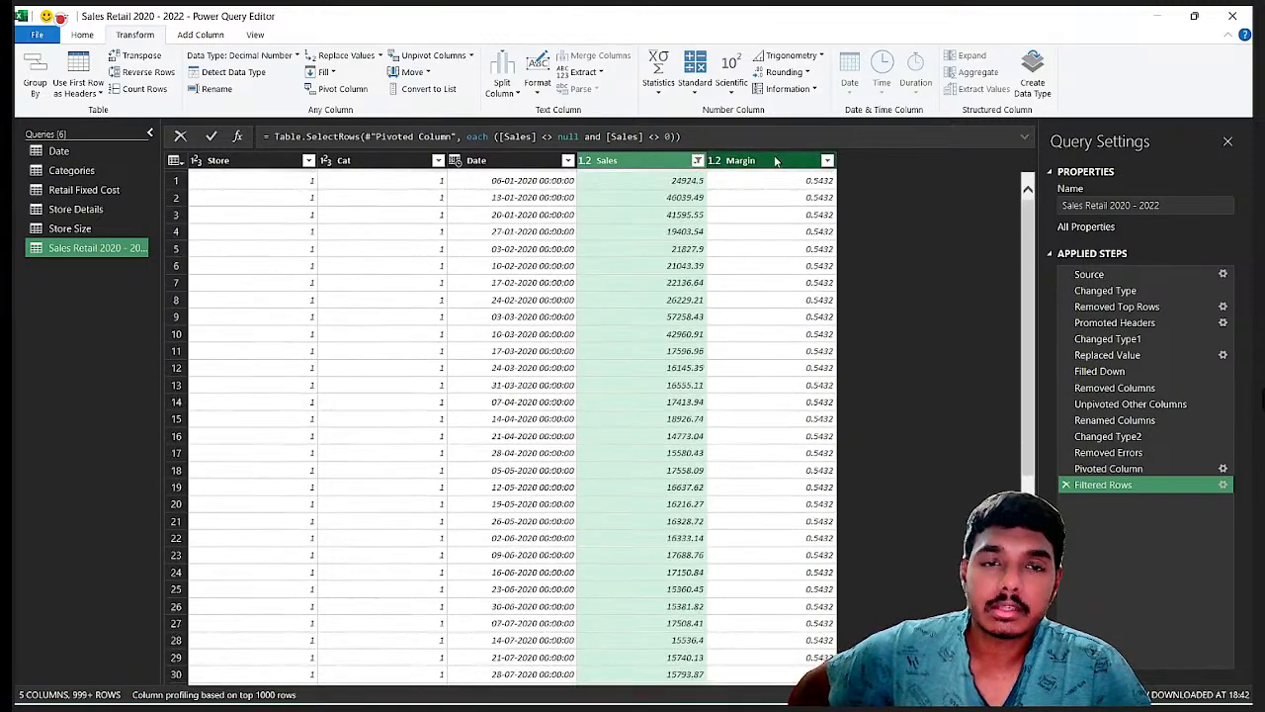
Step: Change the data type of the Margin column to Percentage
left_click(744, 160)
right_click(771, 162)
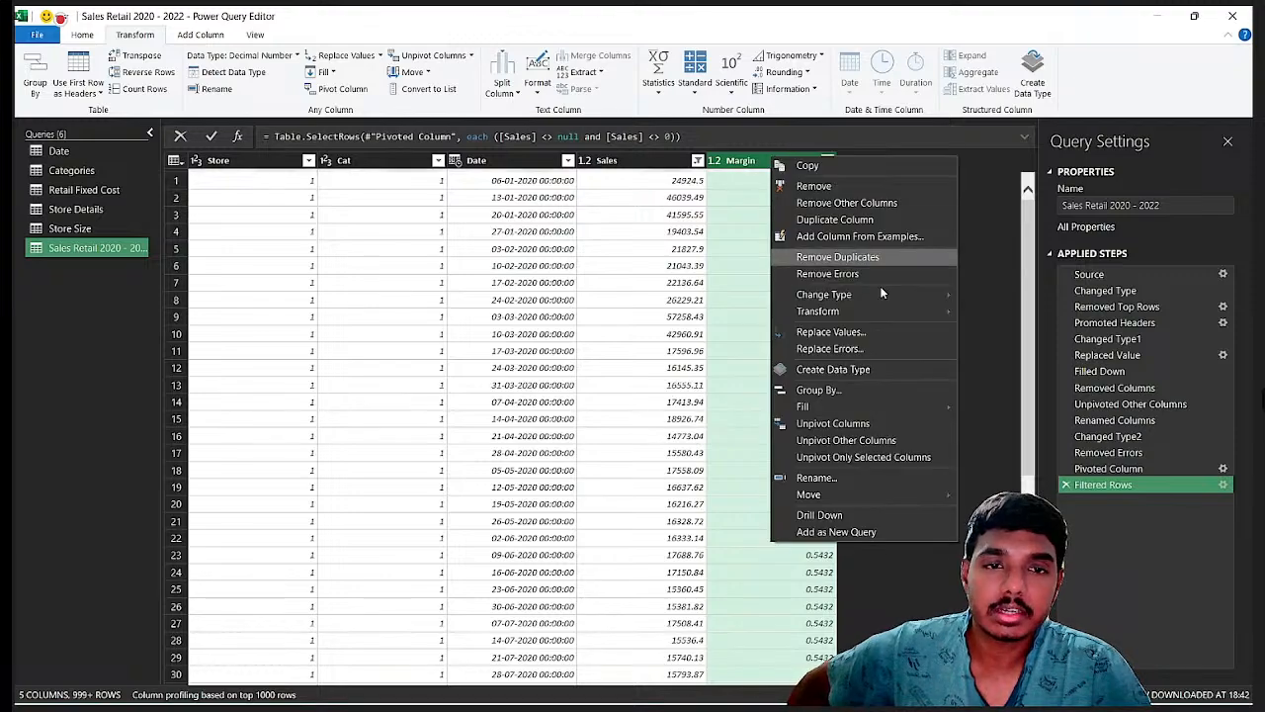
mouse_move(873, 300)
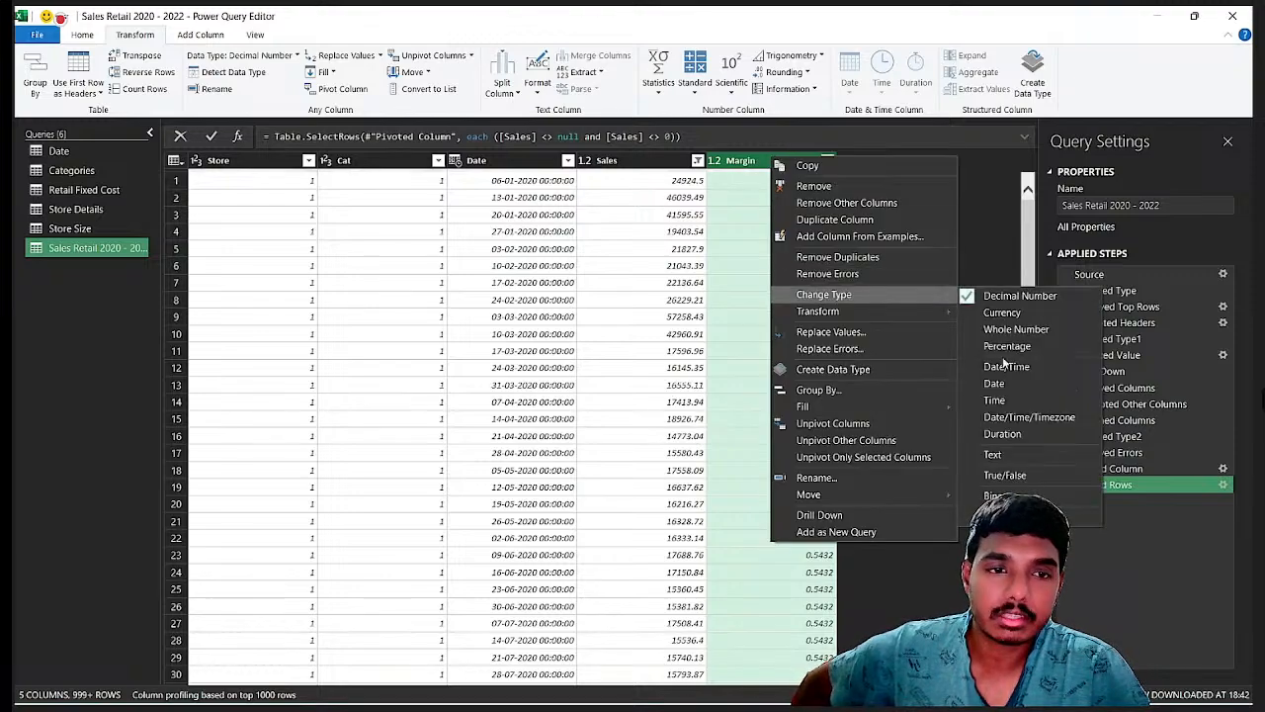
left_click(1008, 345)
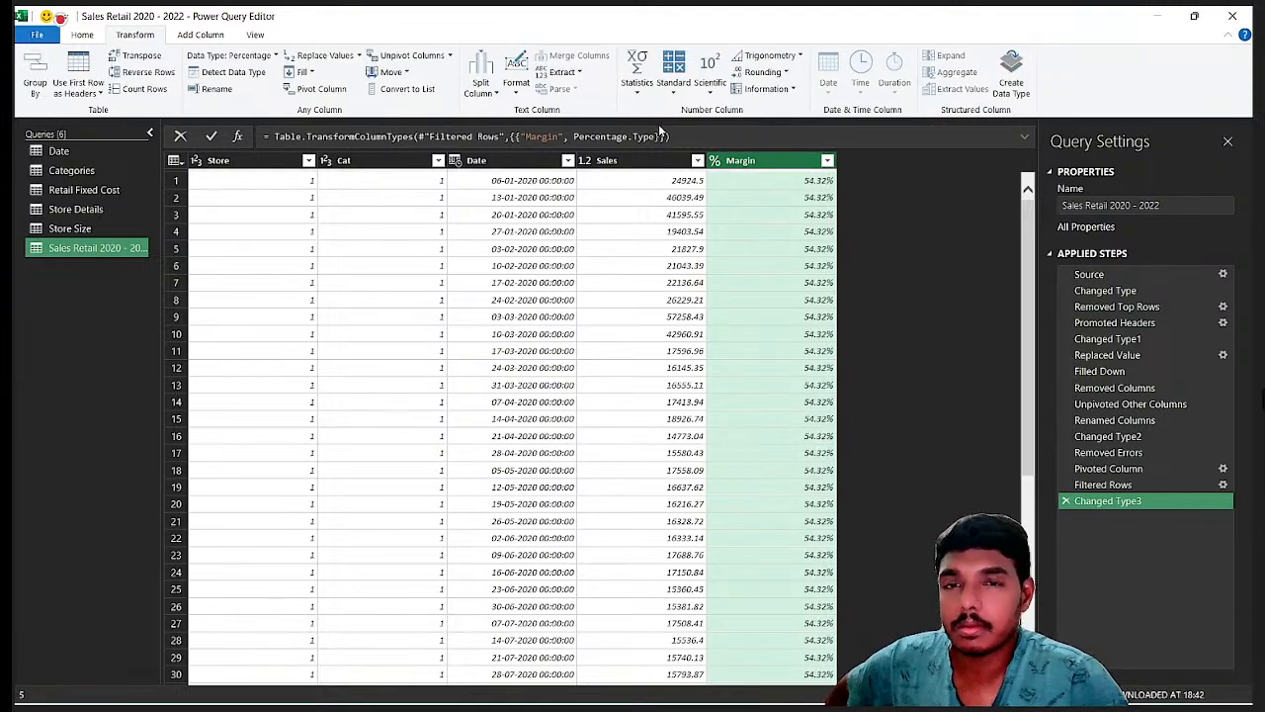
Step: Close the Power Query Editor and load the queries into the workbook as tables
left_click(74, 38)
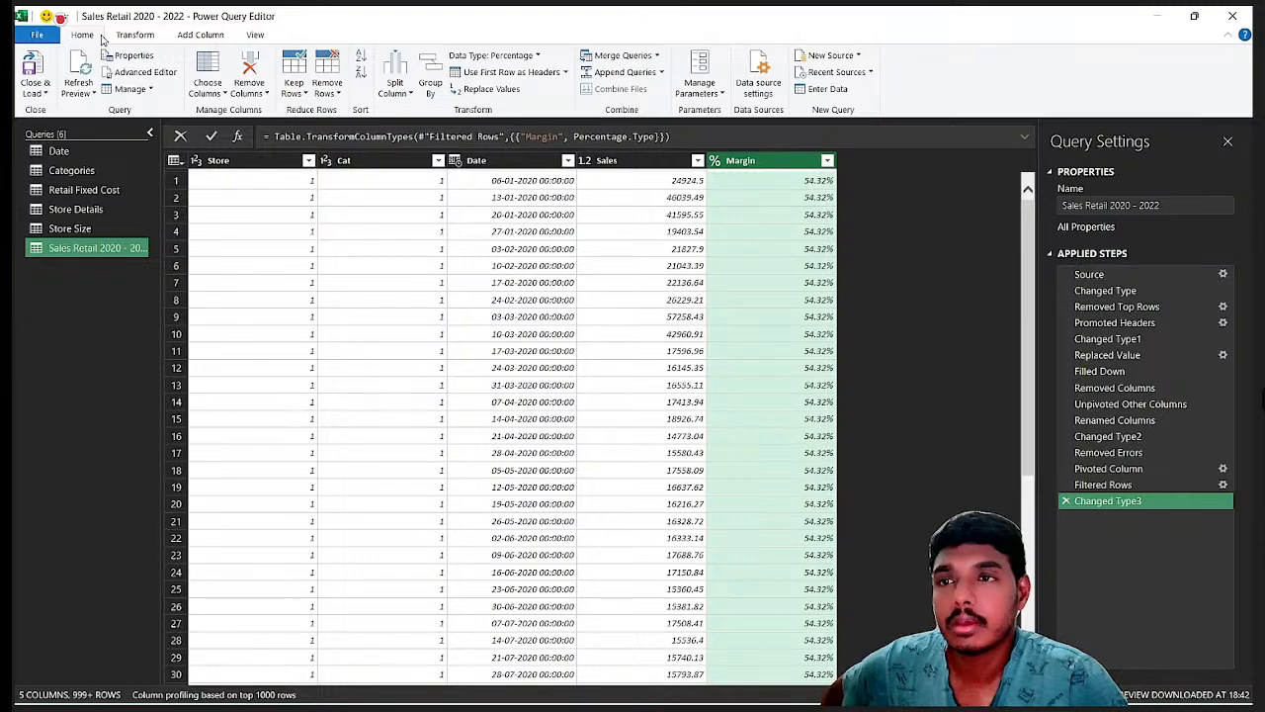
left_click(33, 69)
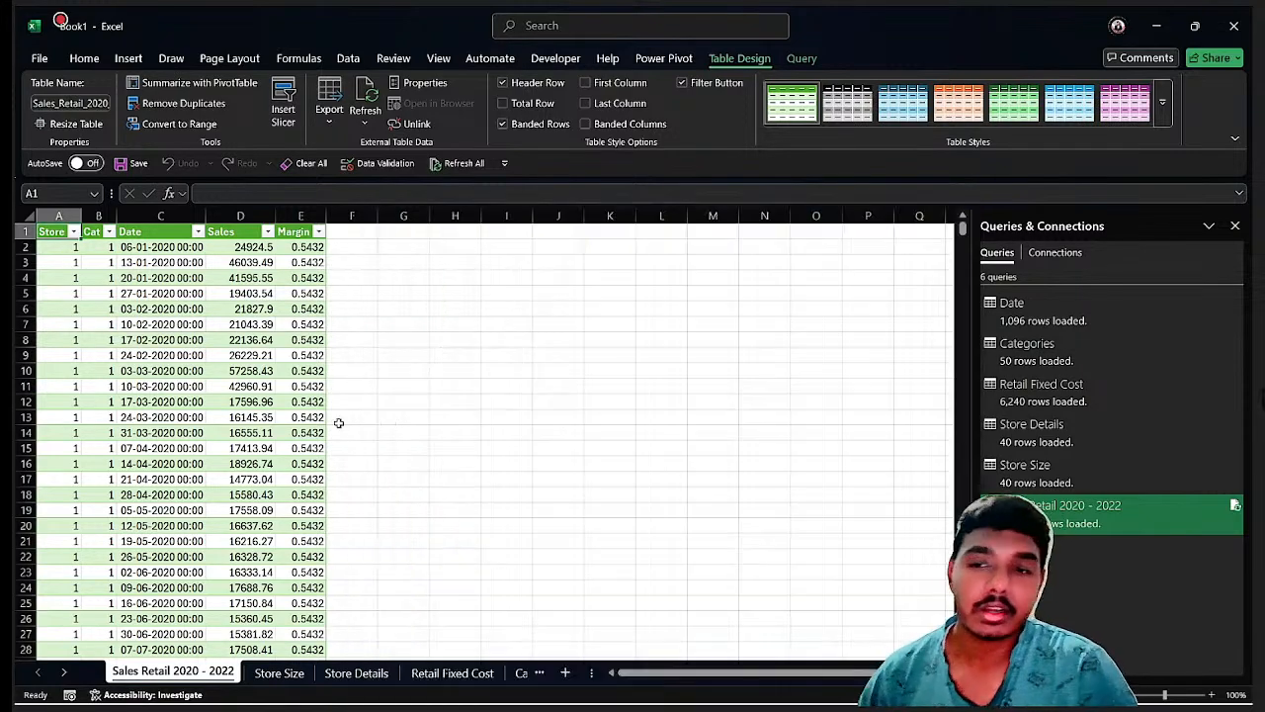
left_click(225, 430)
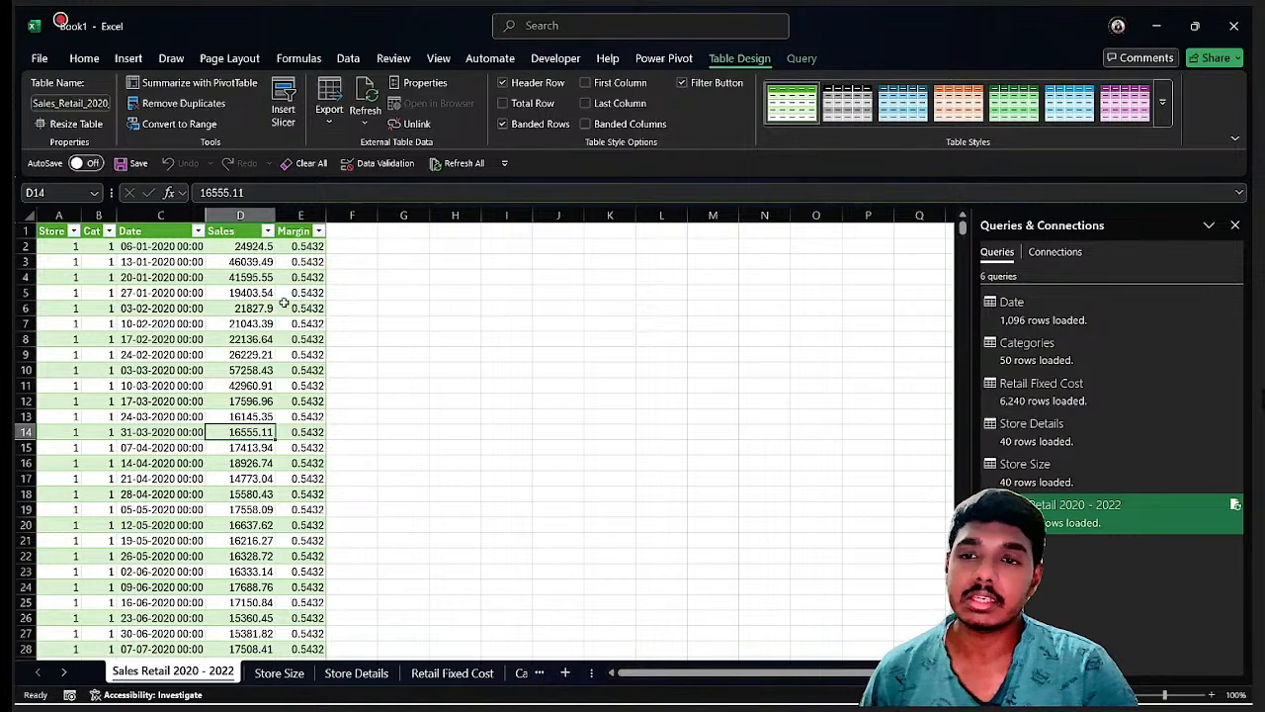
Step: Look through the loaded tables on the Store Size, Store Details and Retail Fixed Cost sheets
left_click(290, 673)
left_click(362, 673)
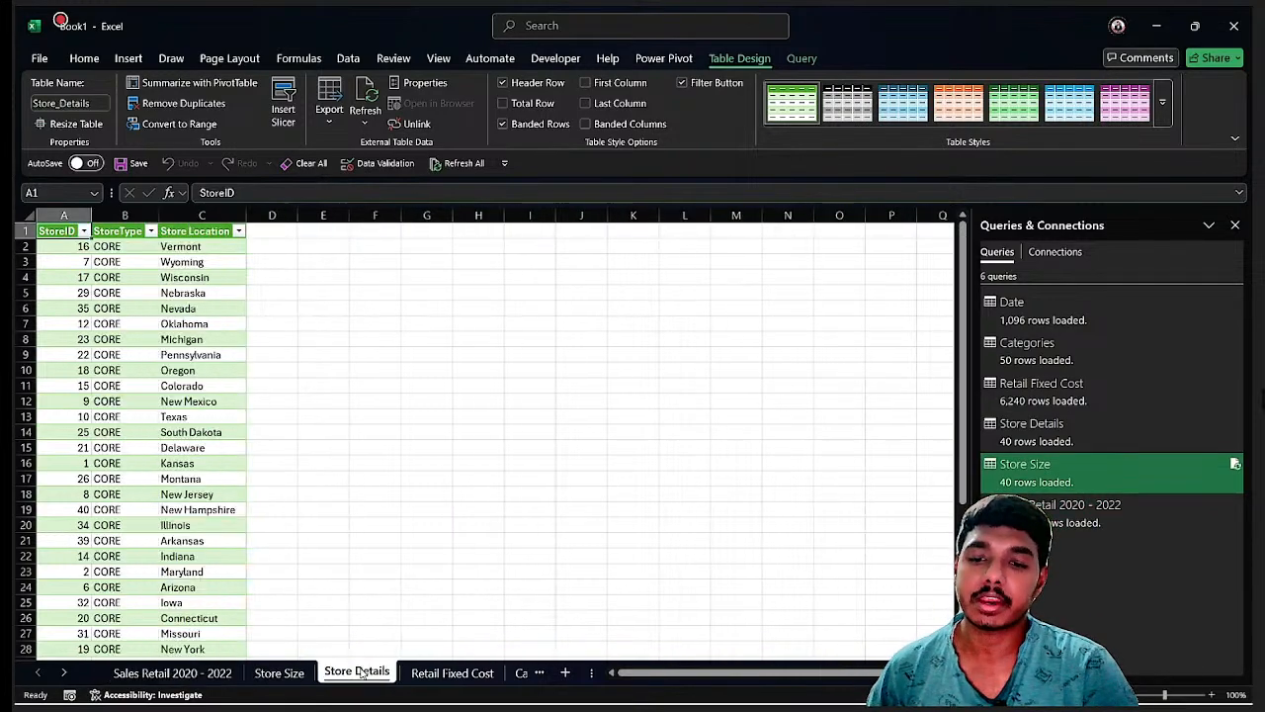
left_click(452, 673)
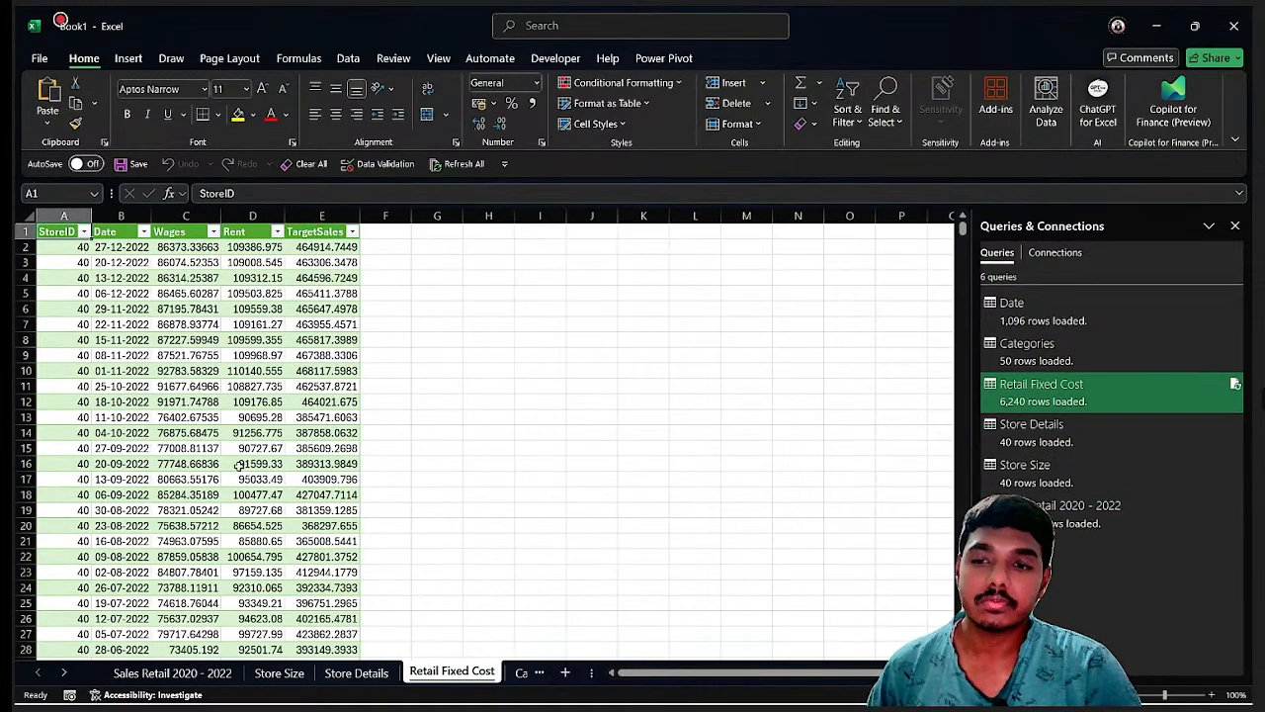
left_click(204, 462)
left_click(203, 386)
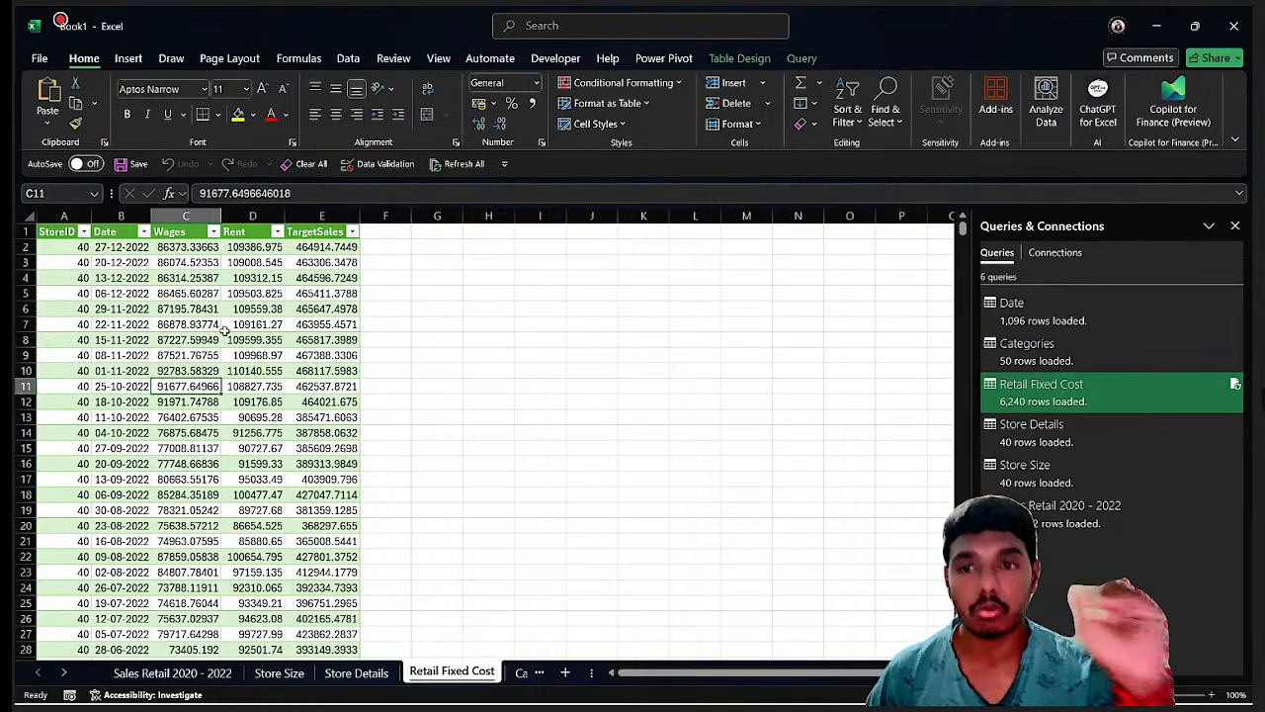
Step: Refresh all queries in the workbook and look over the table on the Sales Retail 2020 - 2022 sheet
left_click(351, 60)
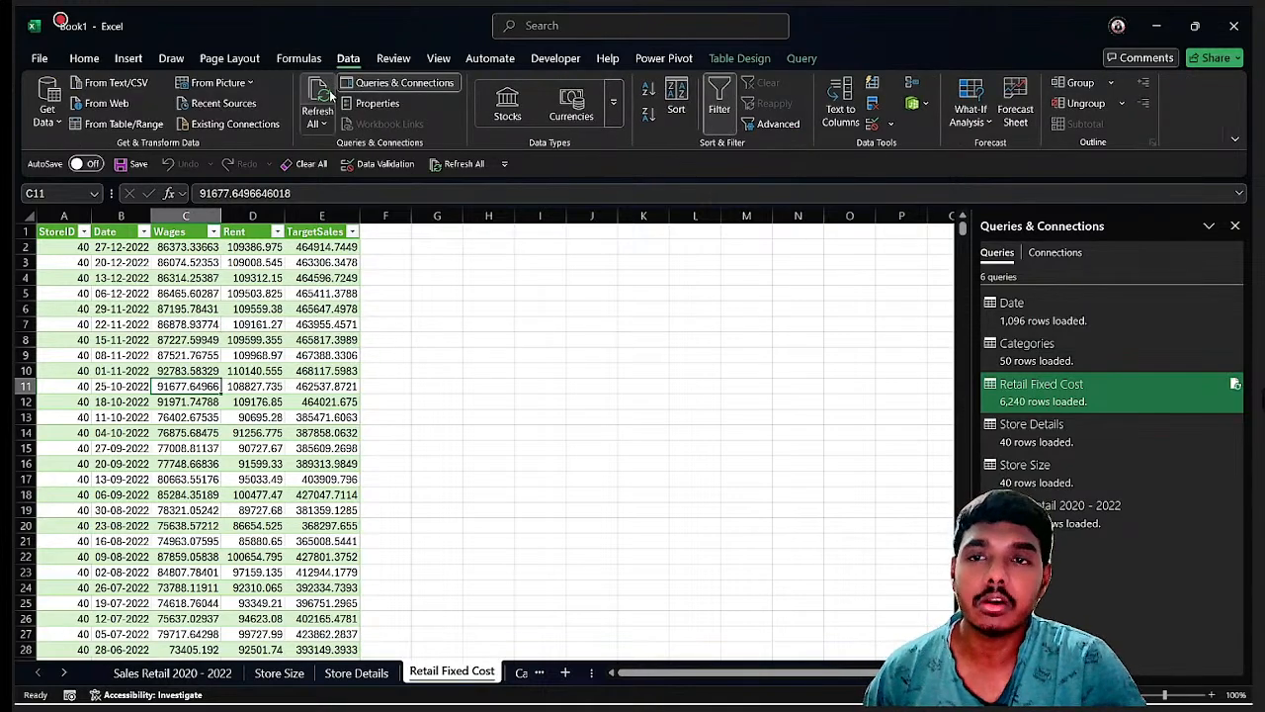
left_click(331, 93)
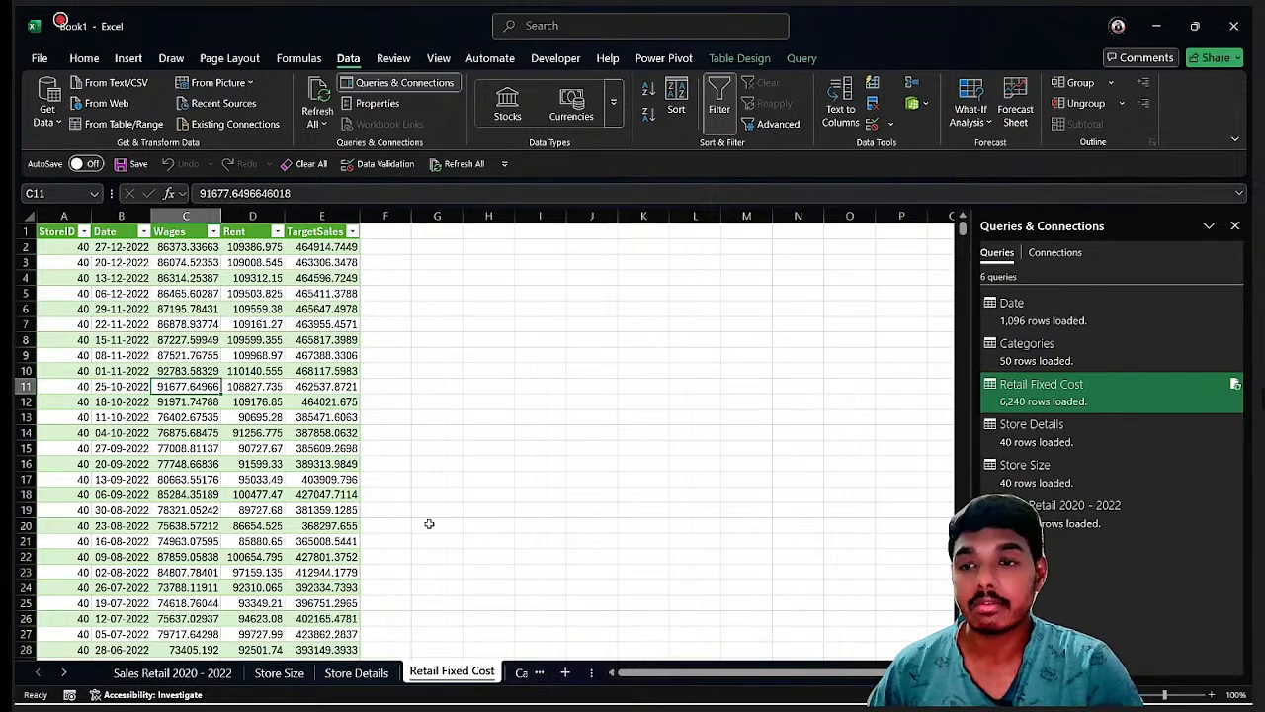
left_click(135, 677)
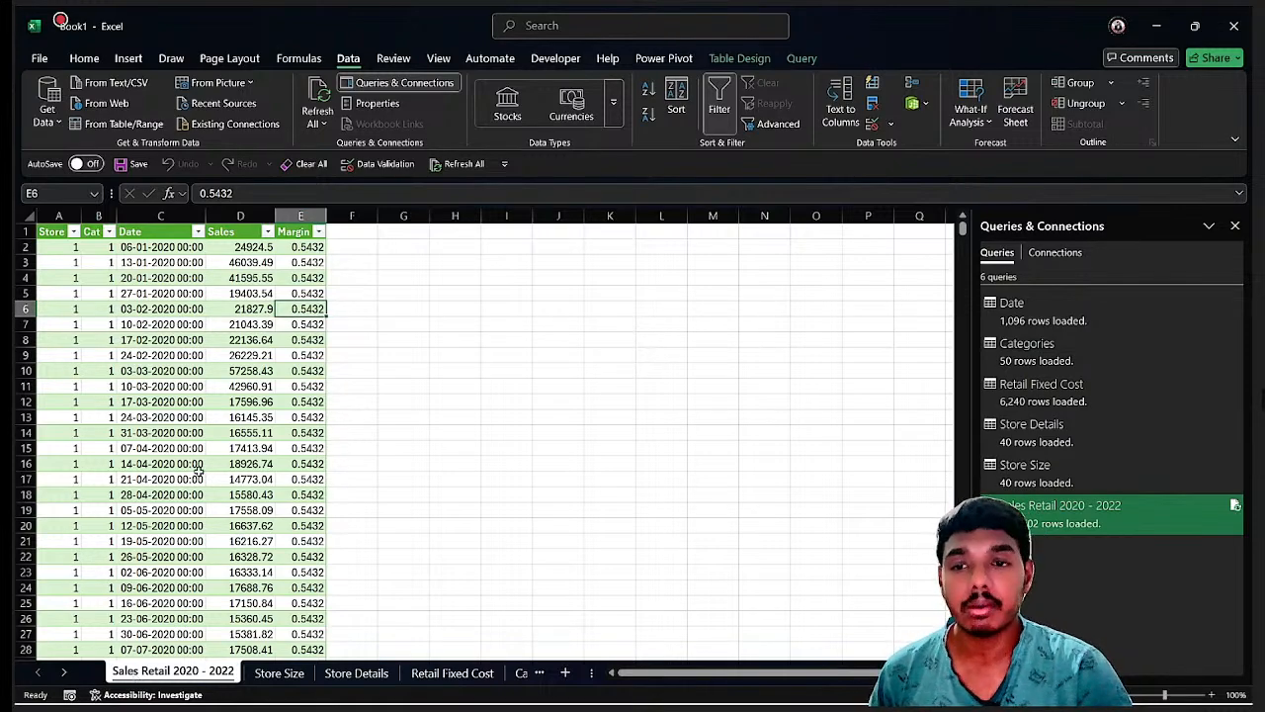
scroll(197, 473, "down", 8)
scroll(198, 473, "up", 8)
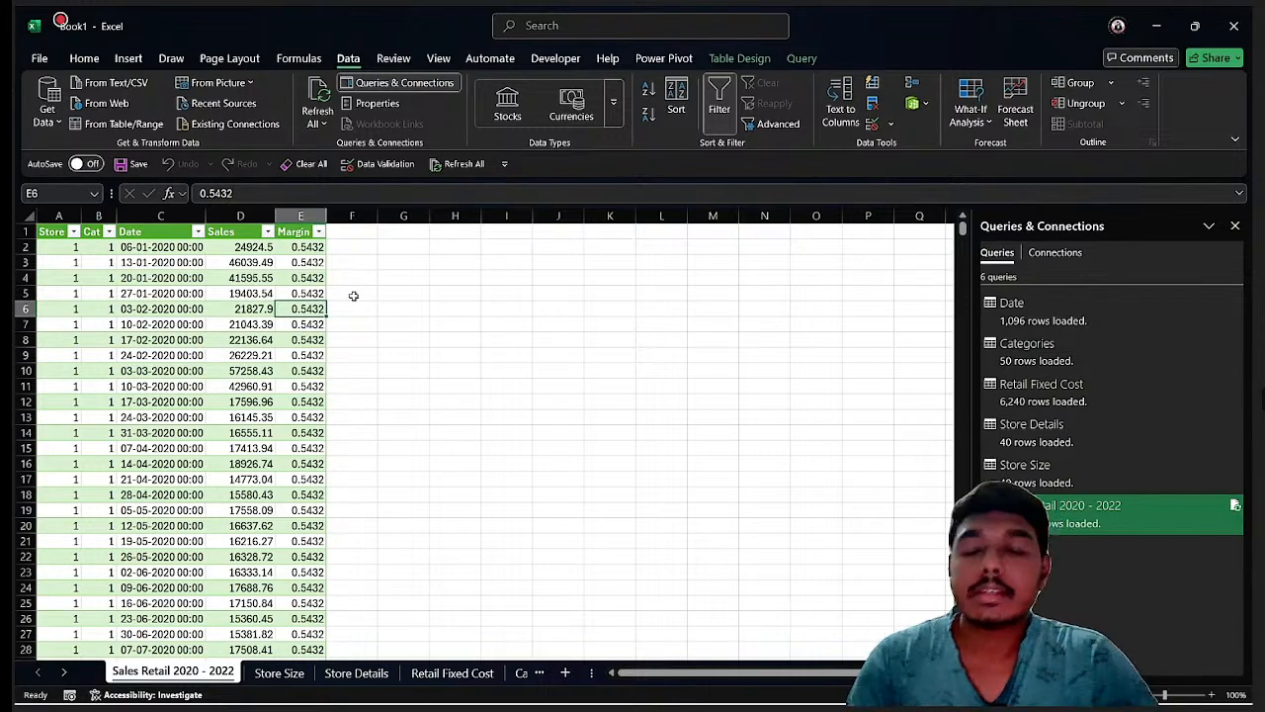
left_click(205, 280)
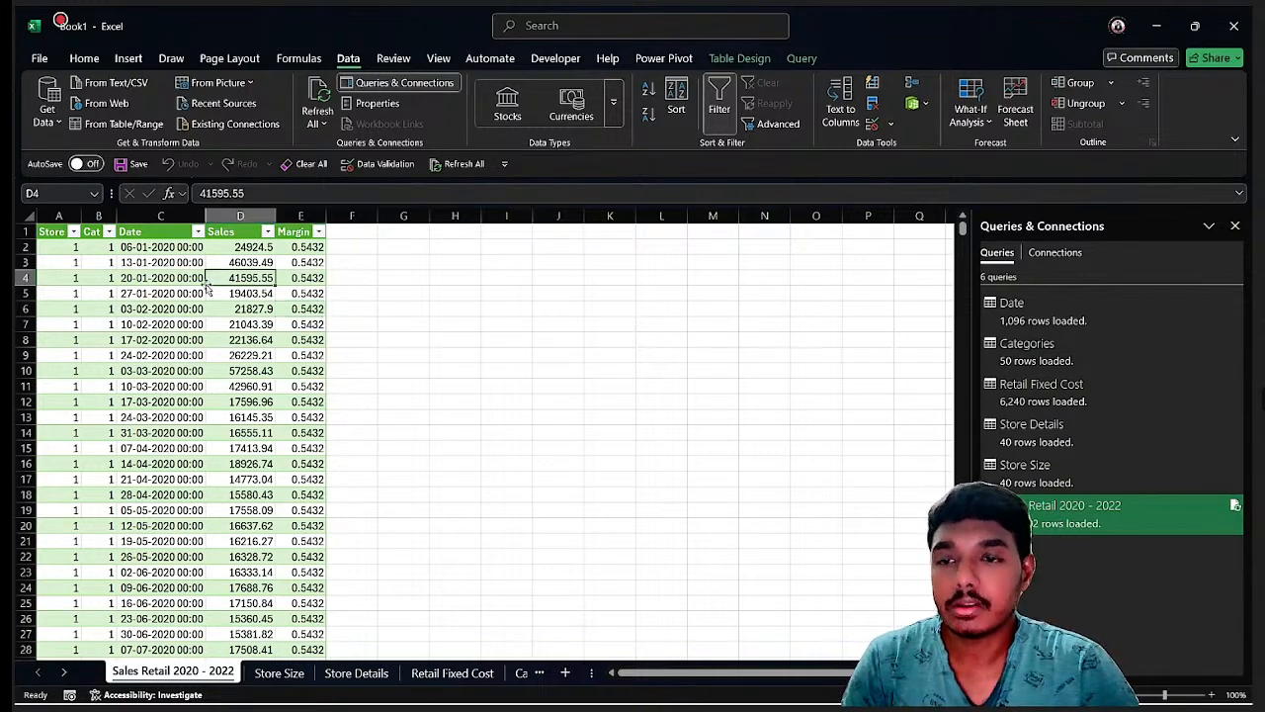
left_click(112, 296)
left_click(262, 281)
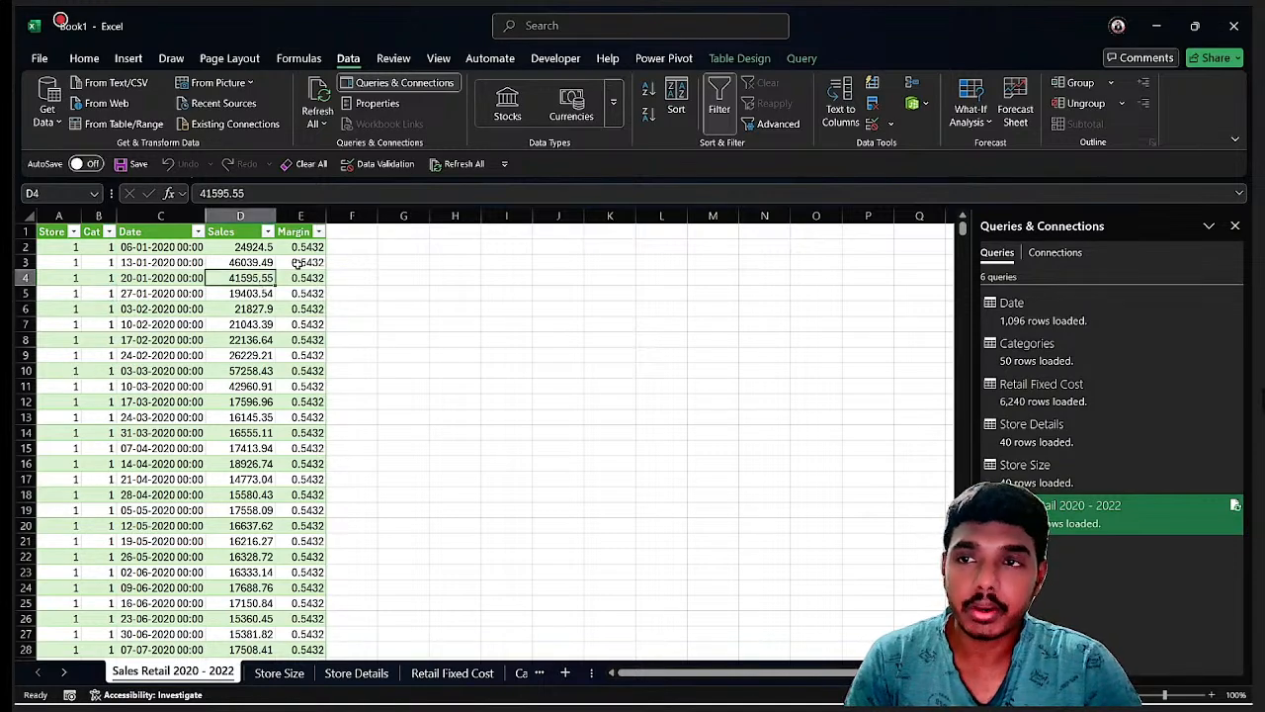
left_click(305, 261)
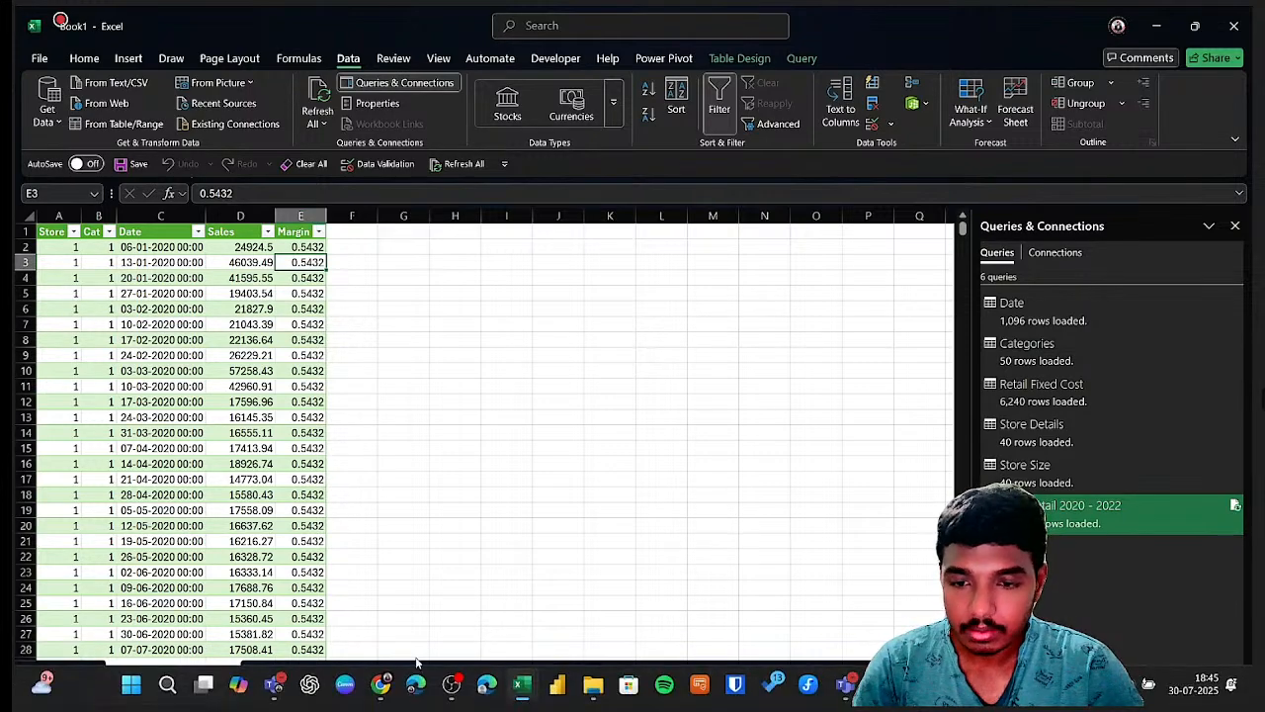
Step: Switch to Chrome, search for google finance in a new tab, and open the Google Finance stock market page
left_click(381, 682)
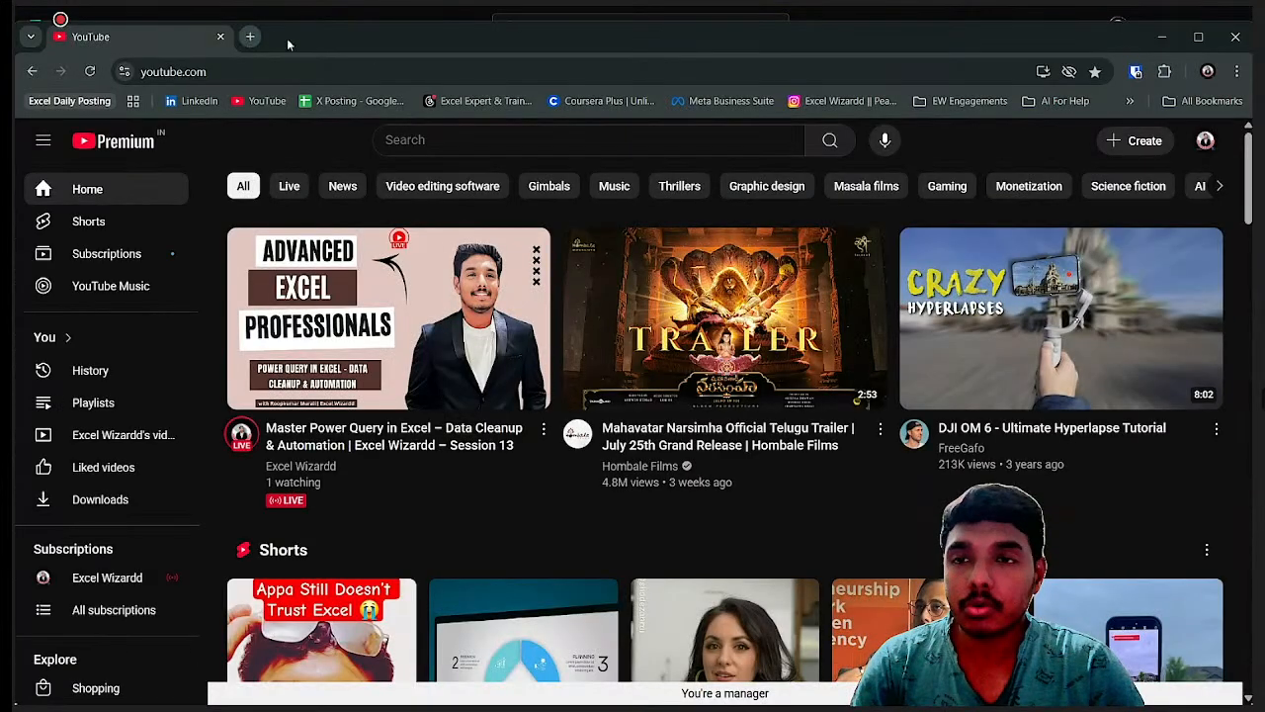
left_click(252, 38)
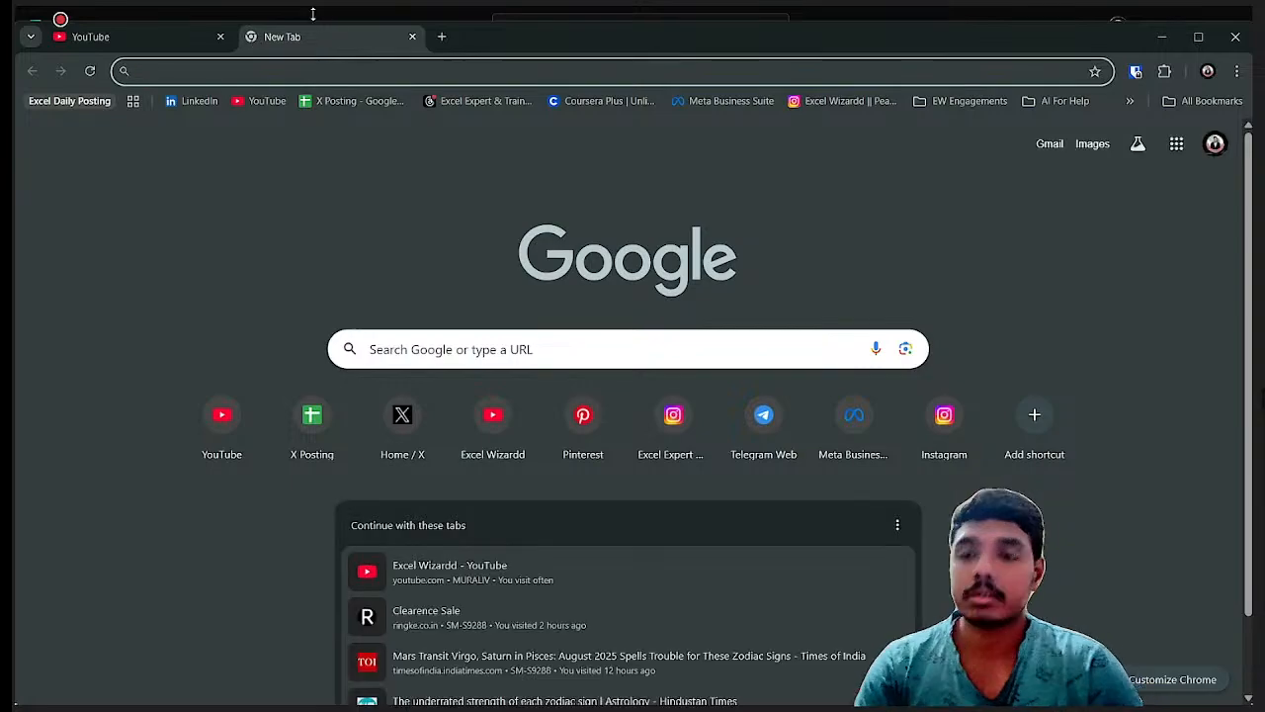
type("goog")
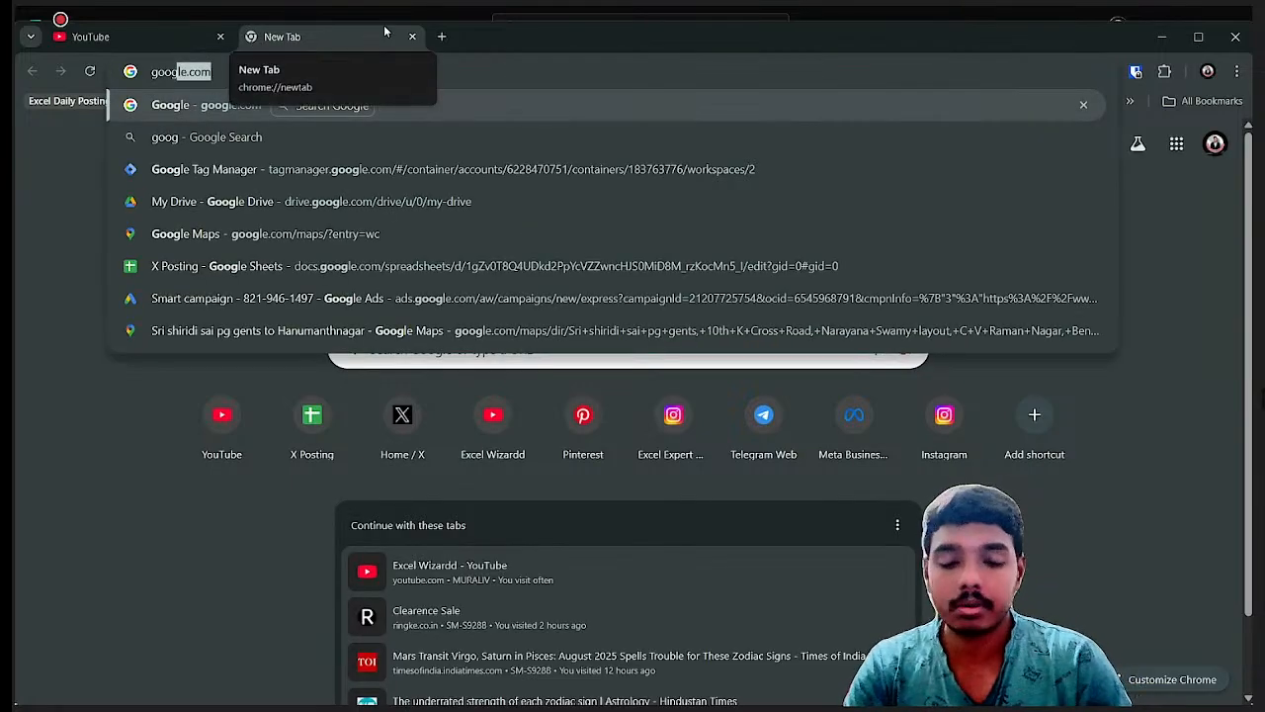
type("le fina")
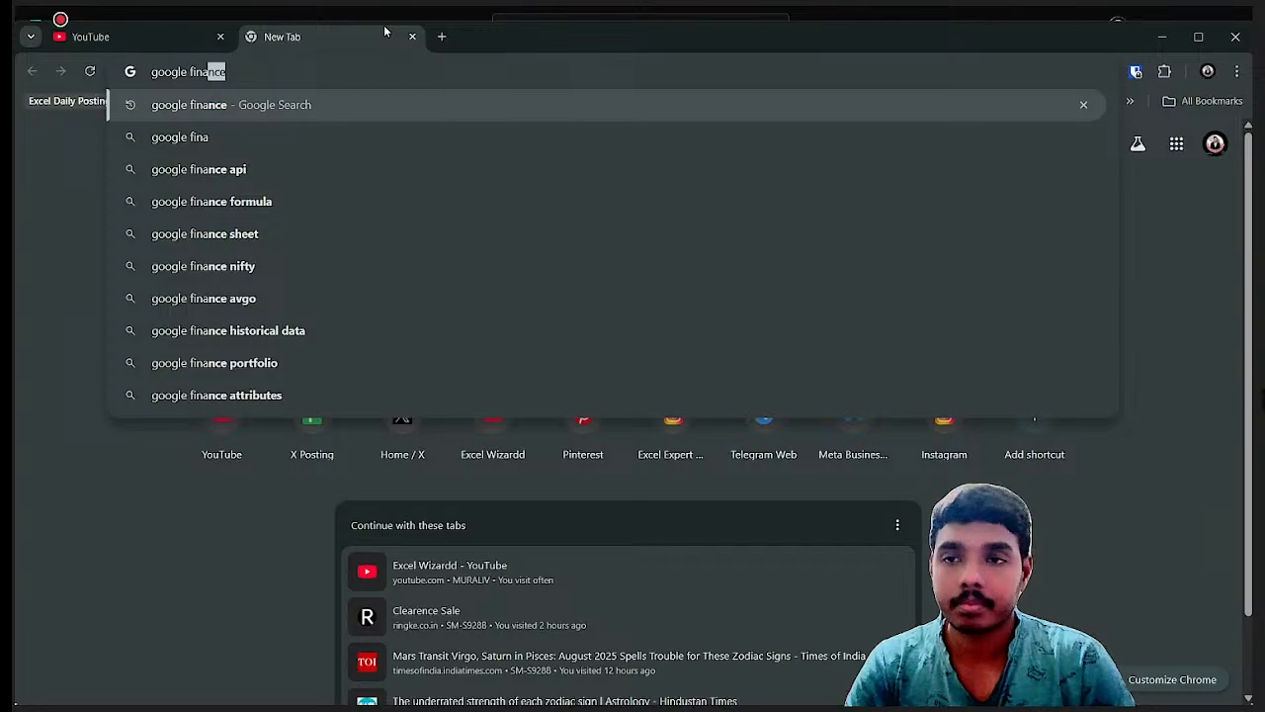
key("Return")
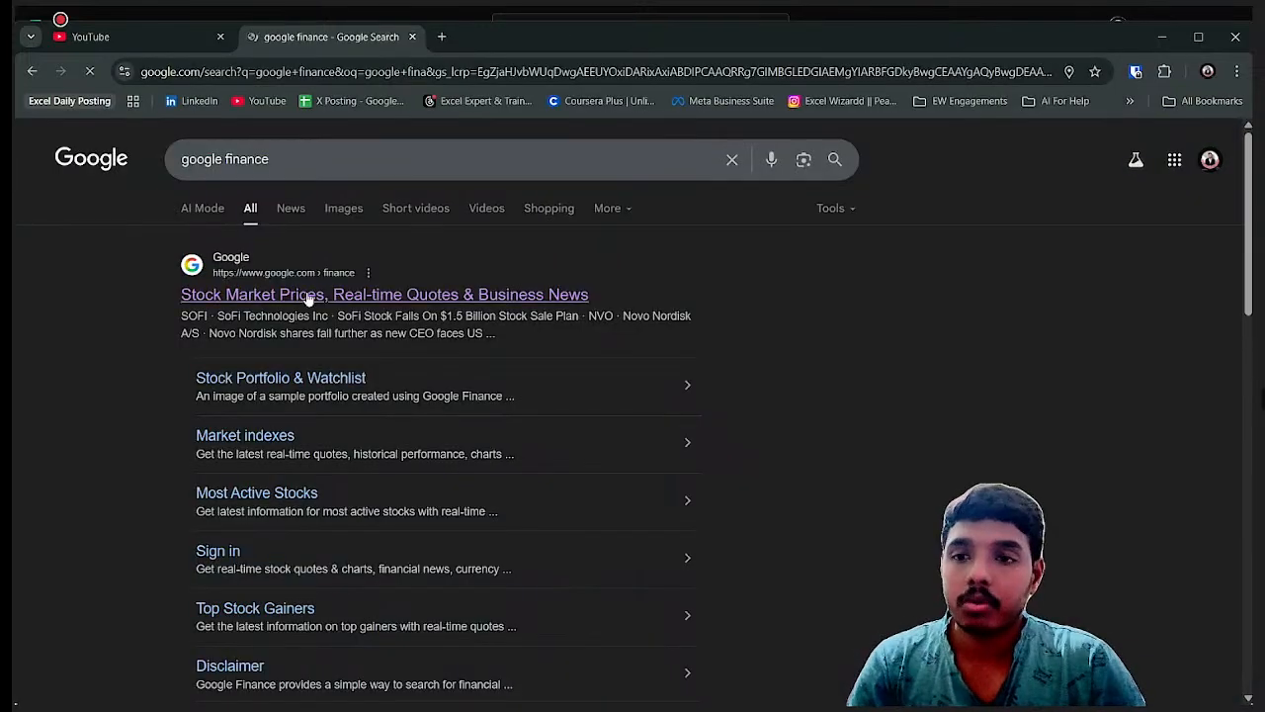
left_click(300, 296)
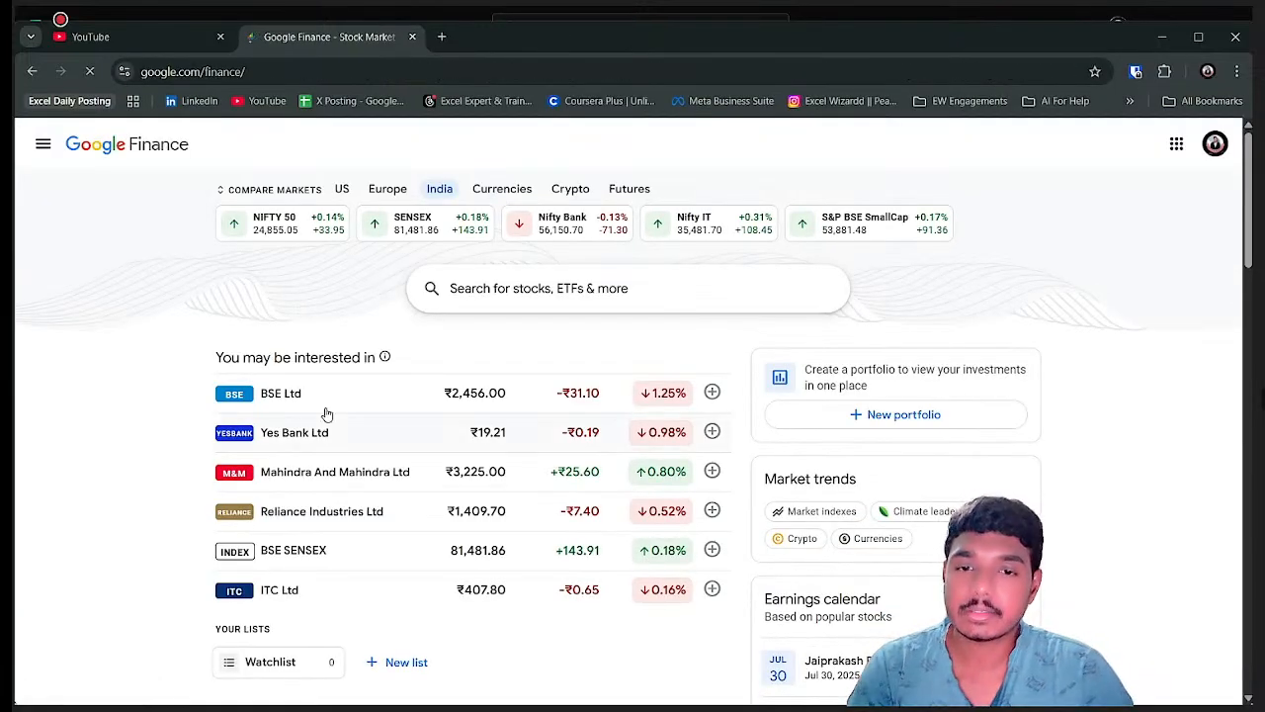
scroll(325, 420, "down", 1)
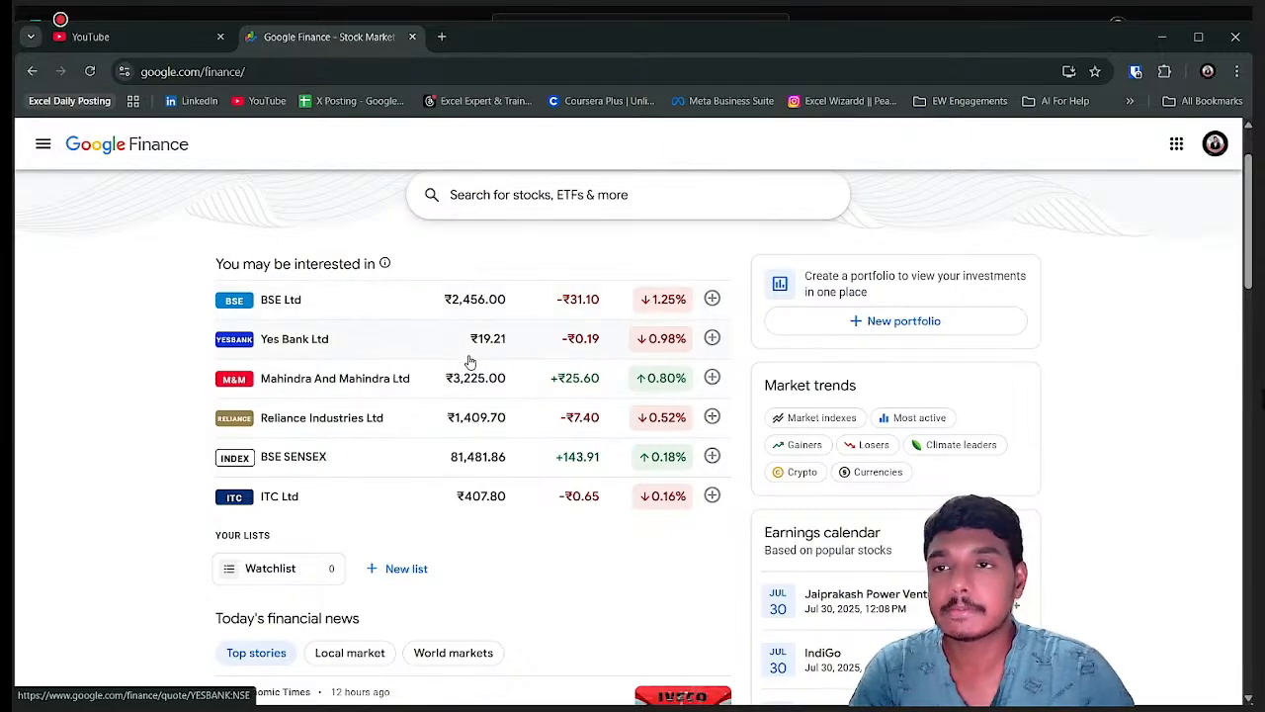
Step: Switch to Excel and start a data import from the web, and copy the Google Finance page address from Chrome
key("alt+Tab")
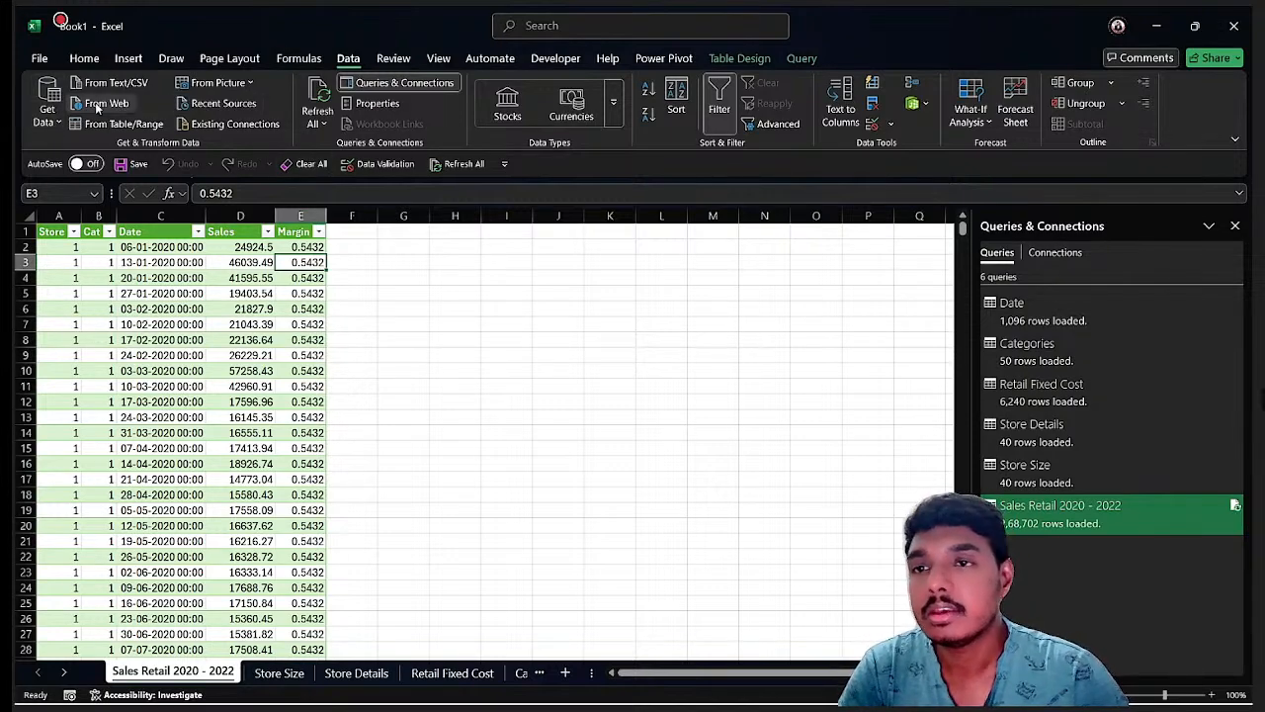
left_click(120, 106)
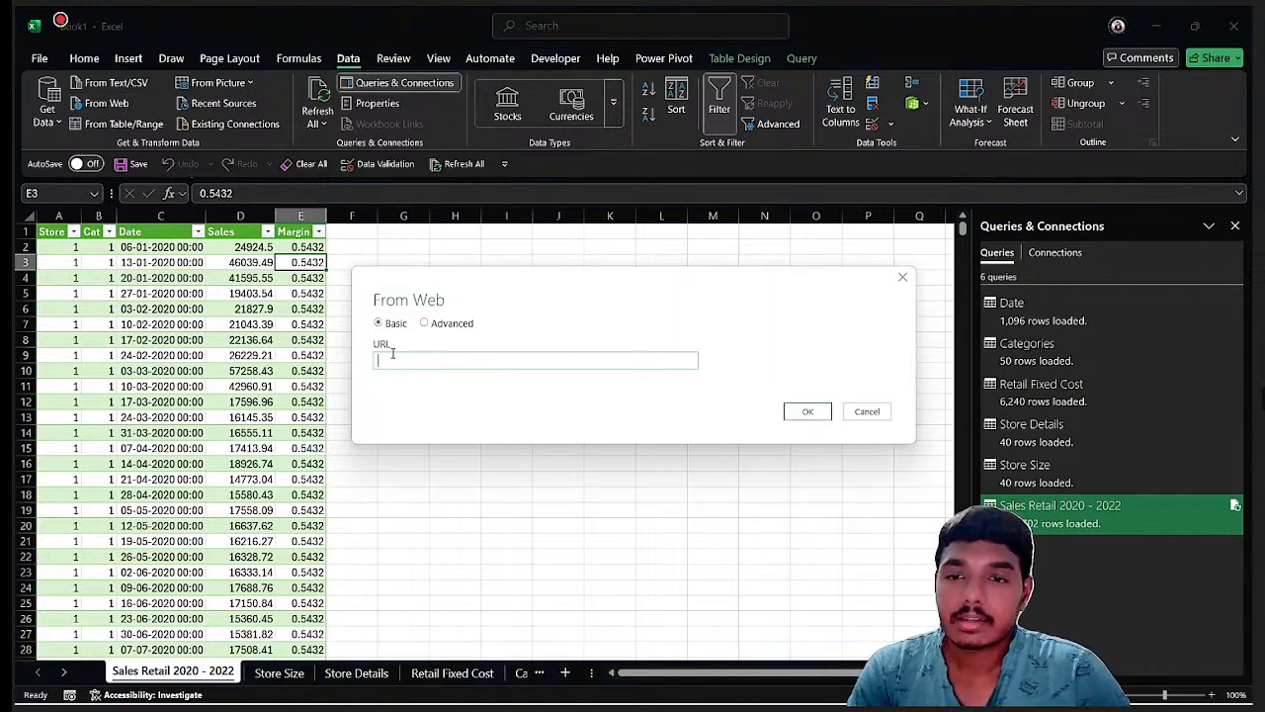
key("alt+Tab")
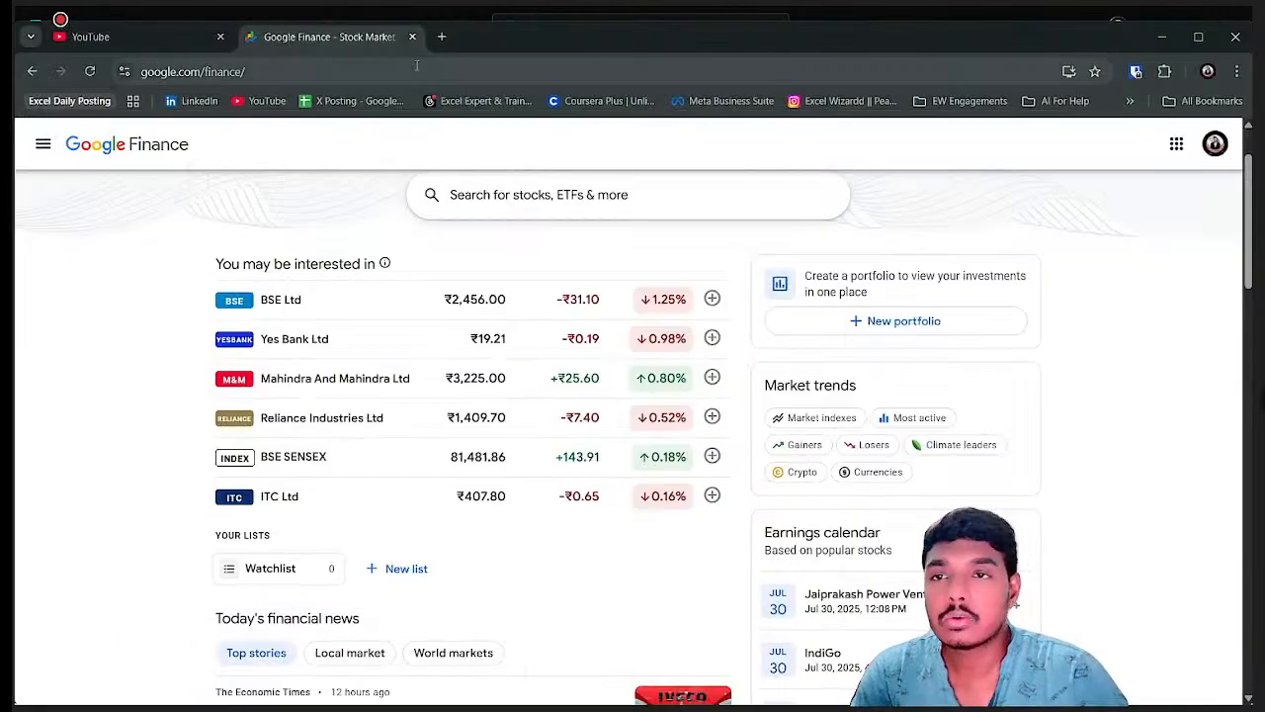
left_click(412, 70)
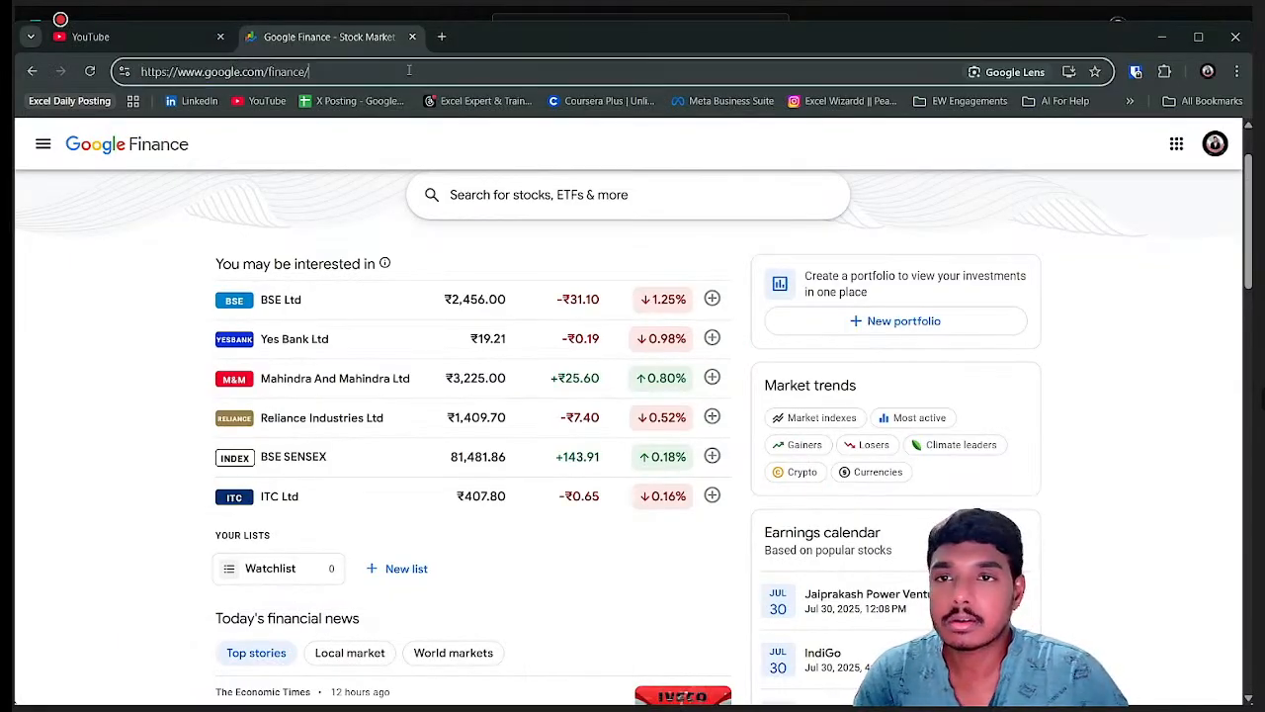
left_click(330, 71)
left_click_drag(329, 71, 136, 87)
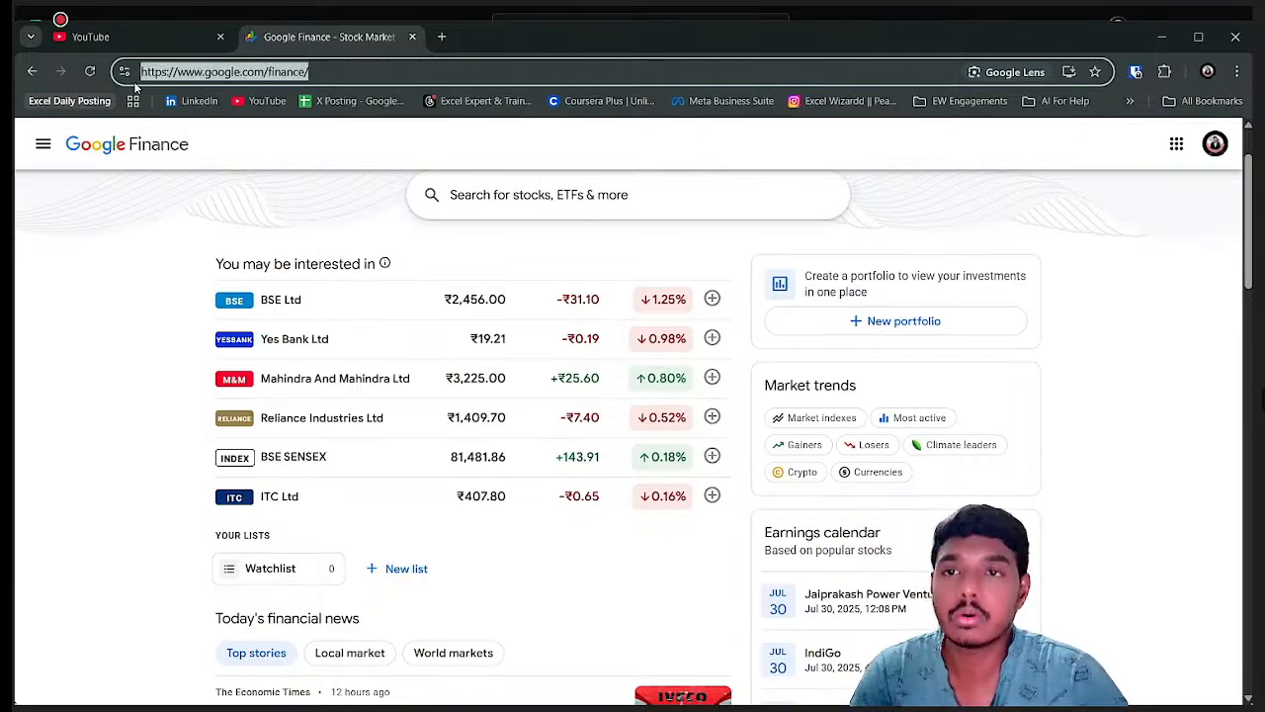
key("ctrl+c")
key("alt+Tab")
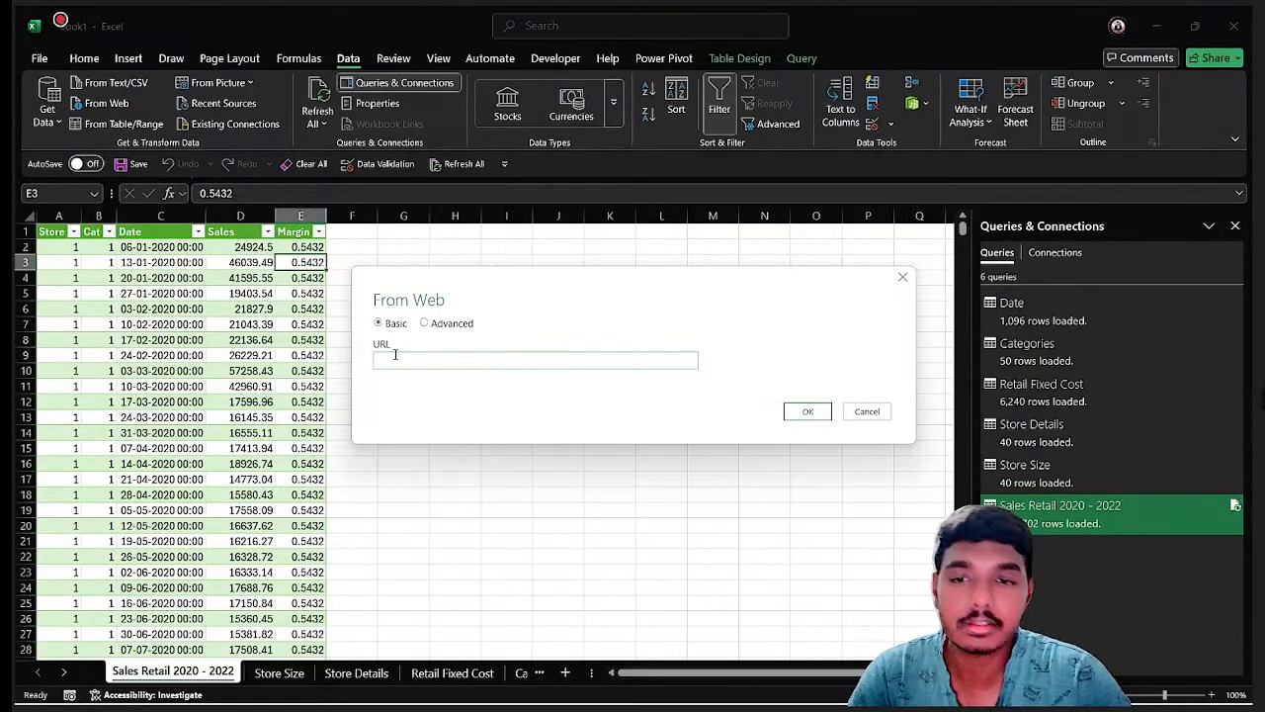
left_click(395, 357)
key("ctrl+v")
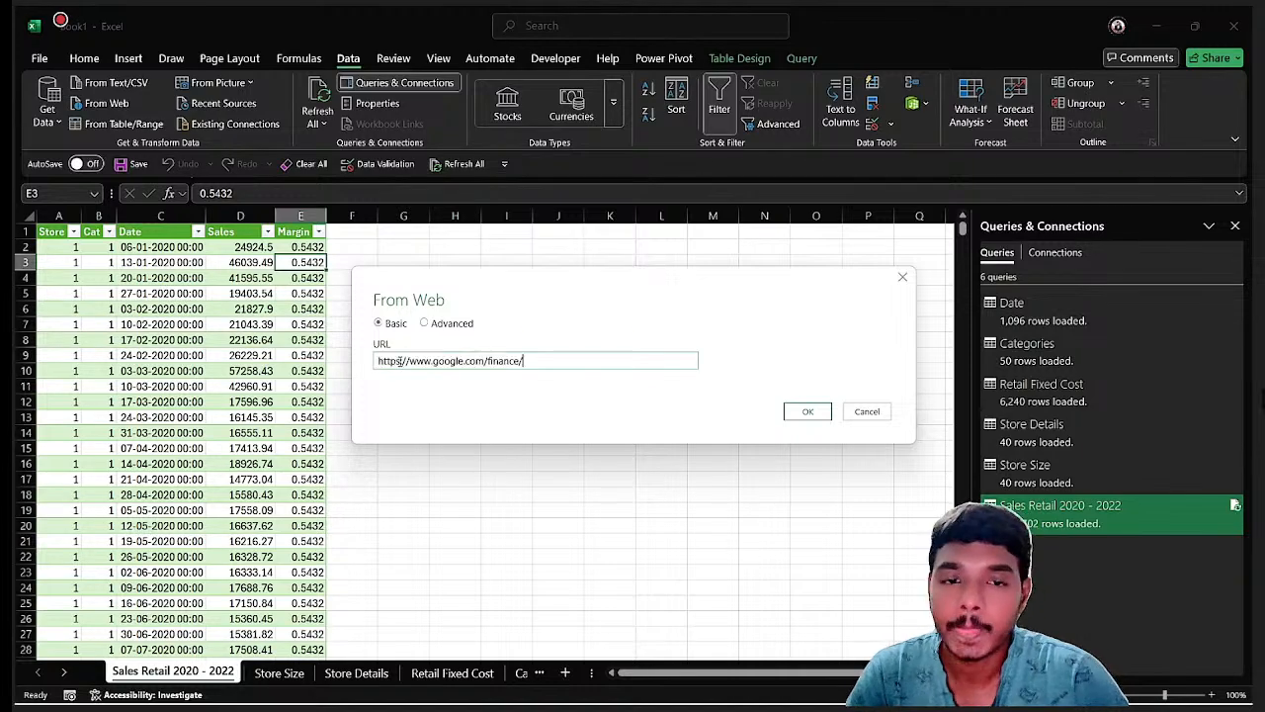
left_click(800, 412)
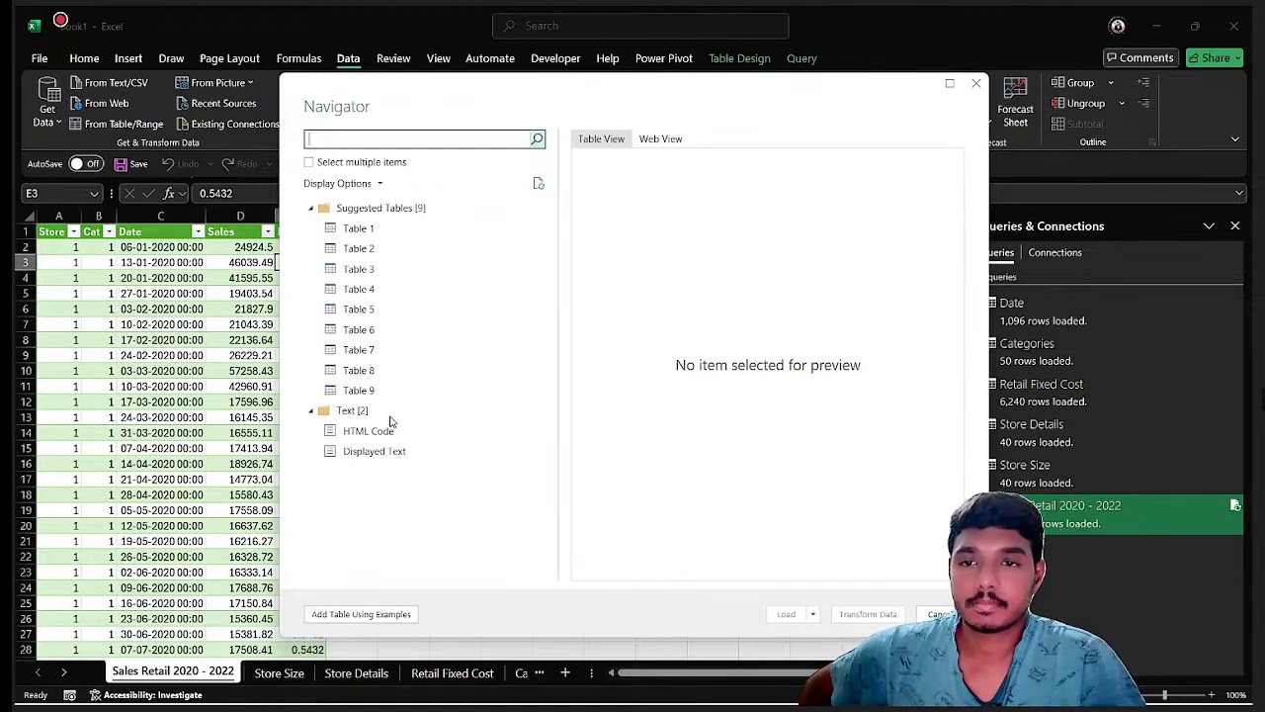
Step: Browse the suggested tables in the Navigator and look over the Google Finance page in Web View
left_click(380, 234)
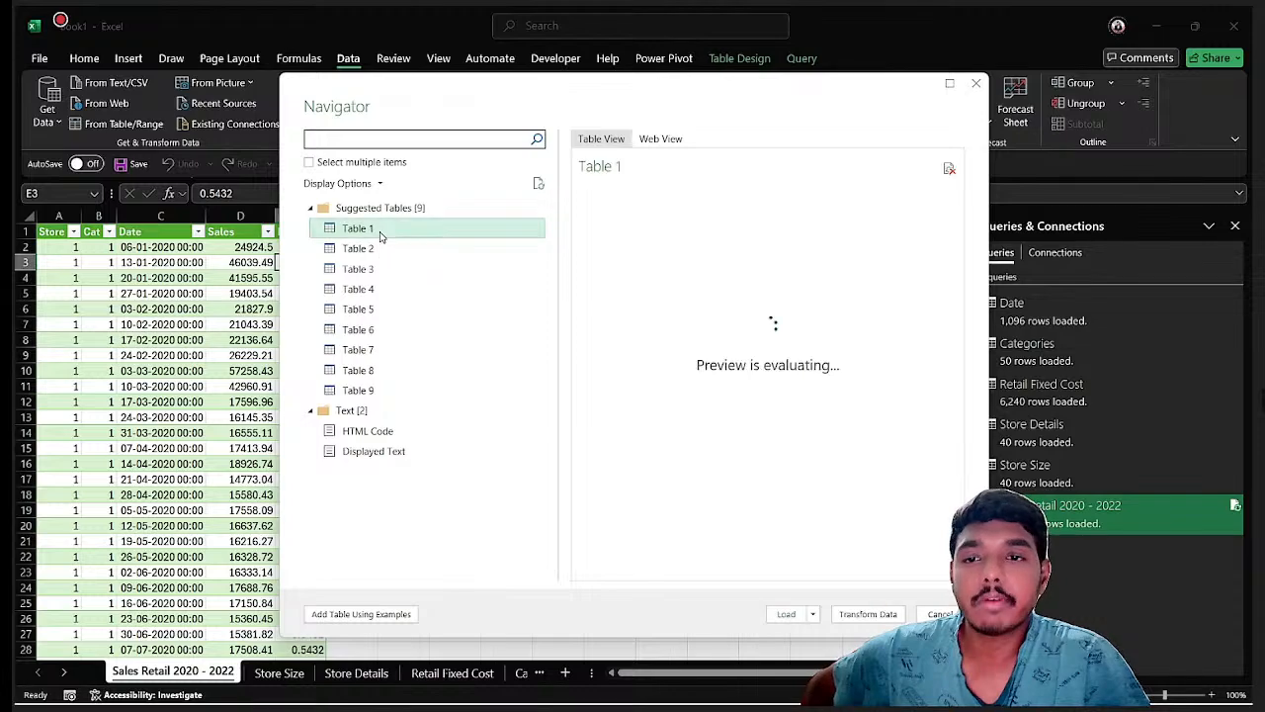
left_click(365, 251)
left_click(368, 408)
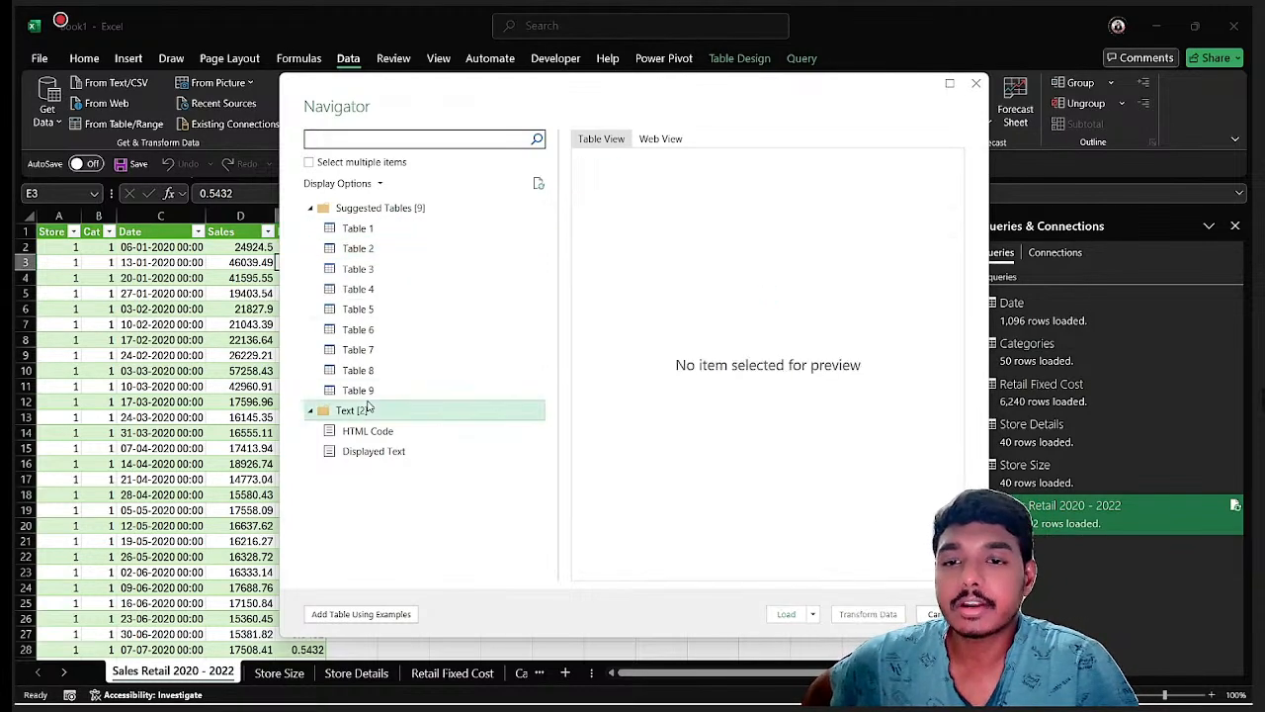
left_click(376, 392)
left_click(386, 270)
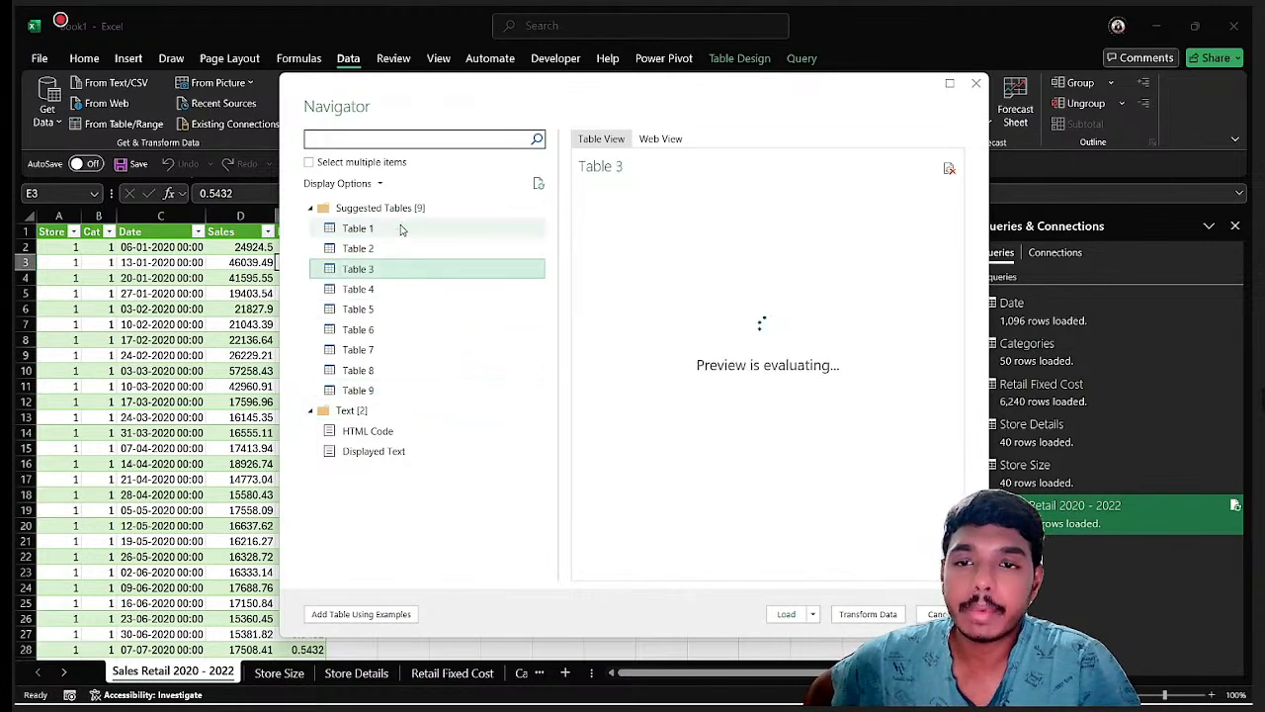
left_click(402, 229)
left_click(391, 250)
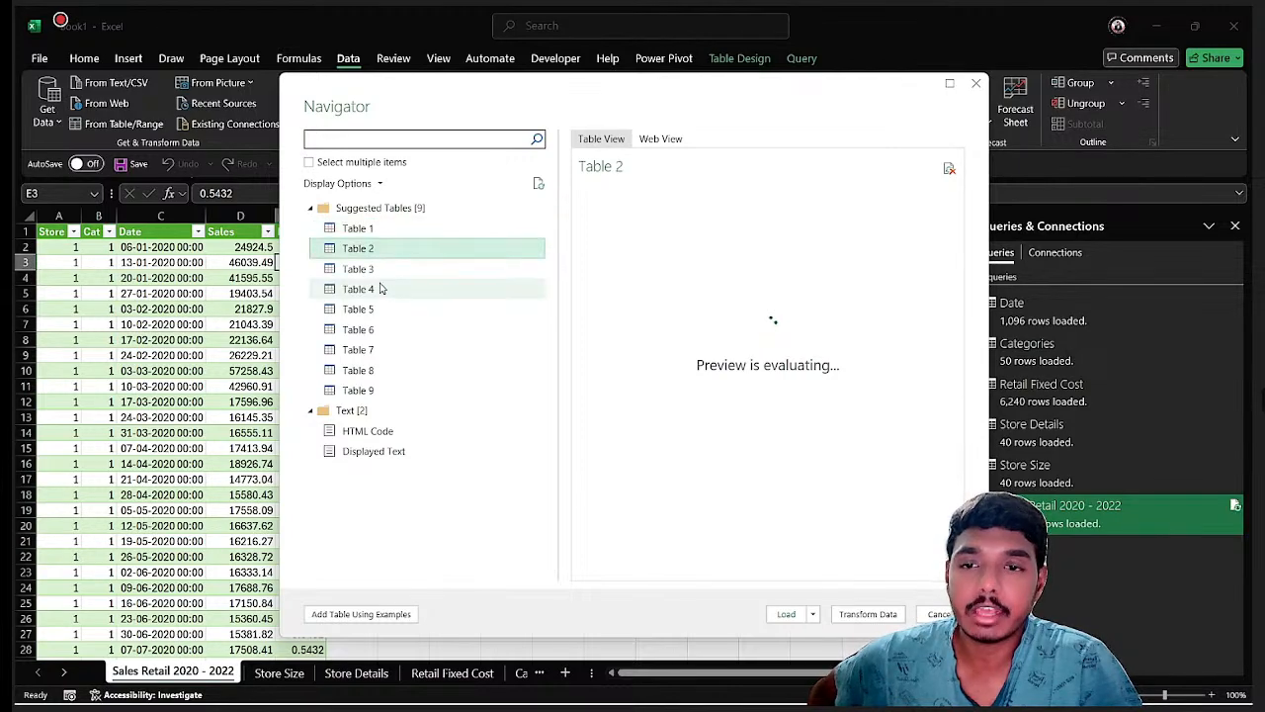
left_click(381, 289)
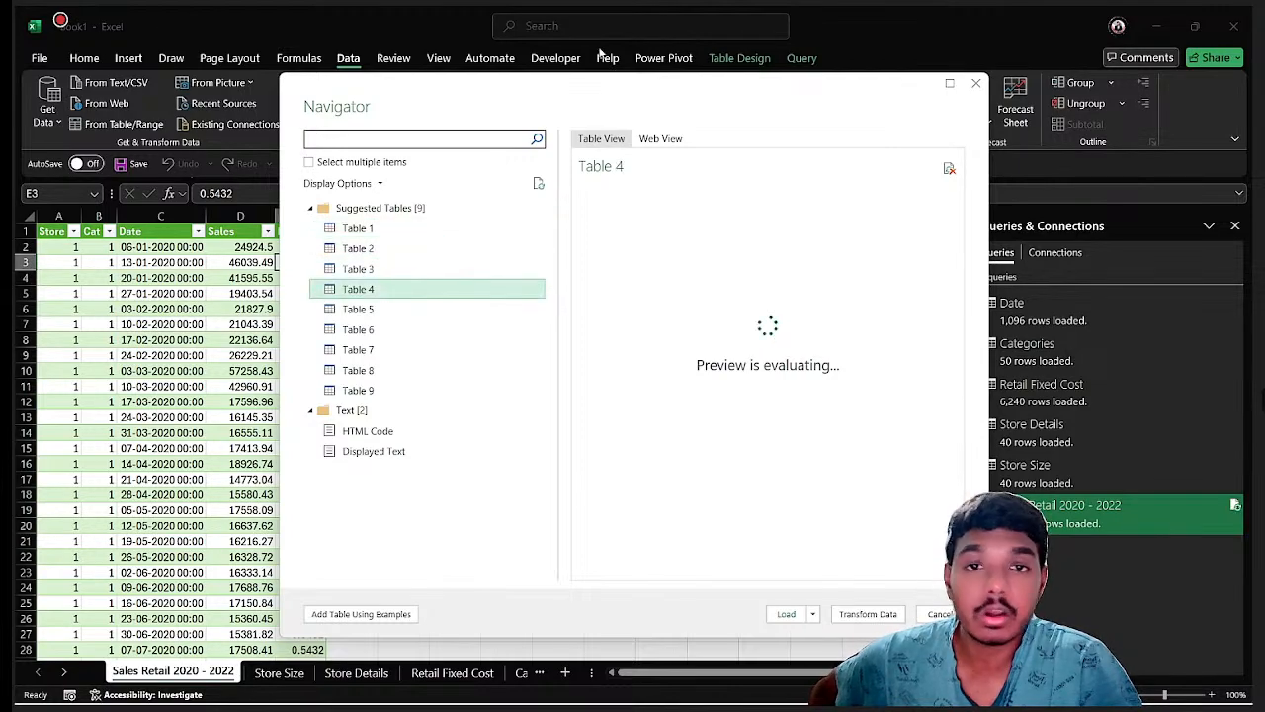
left_click(652, 140)
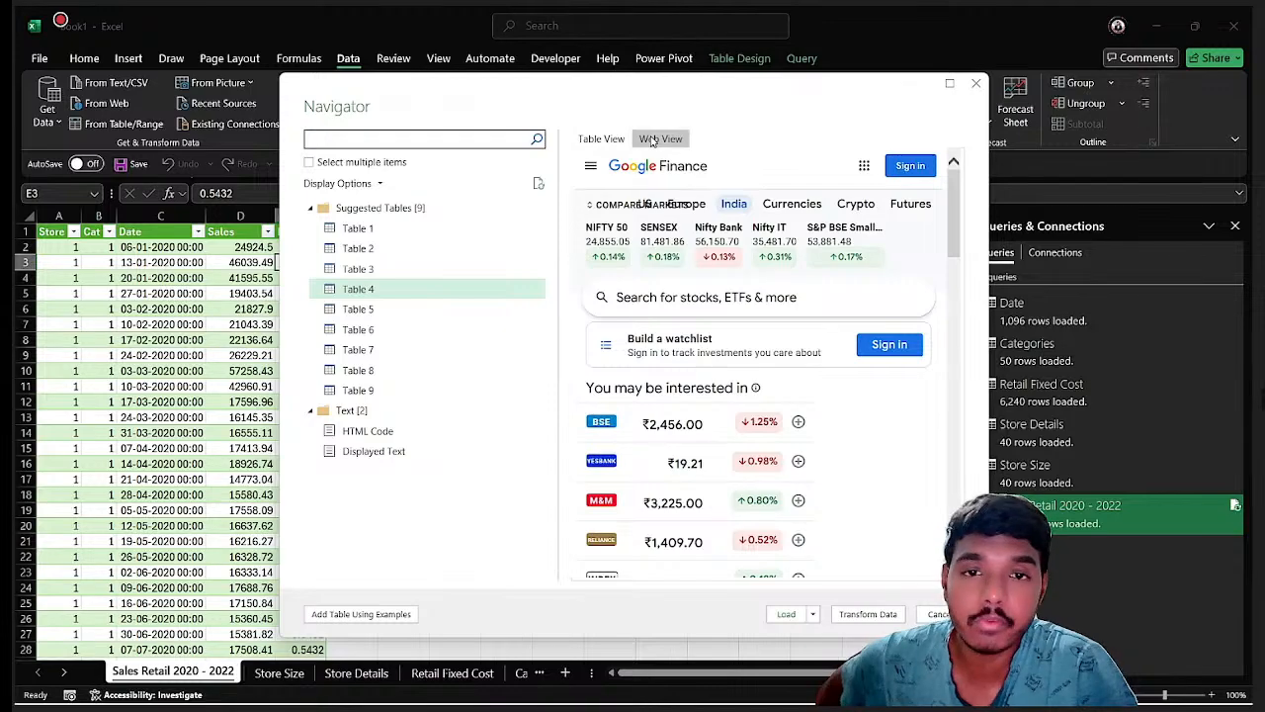
scroll(648, 348, "down", 8)
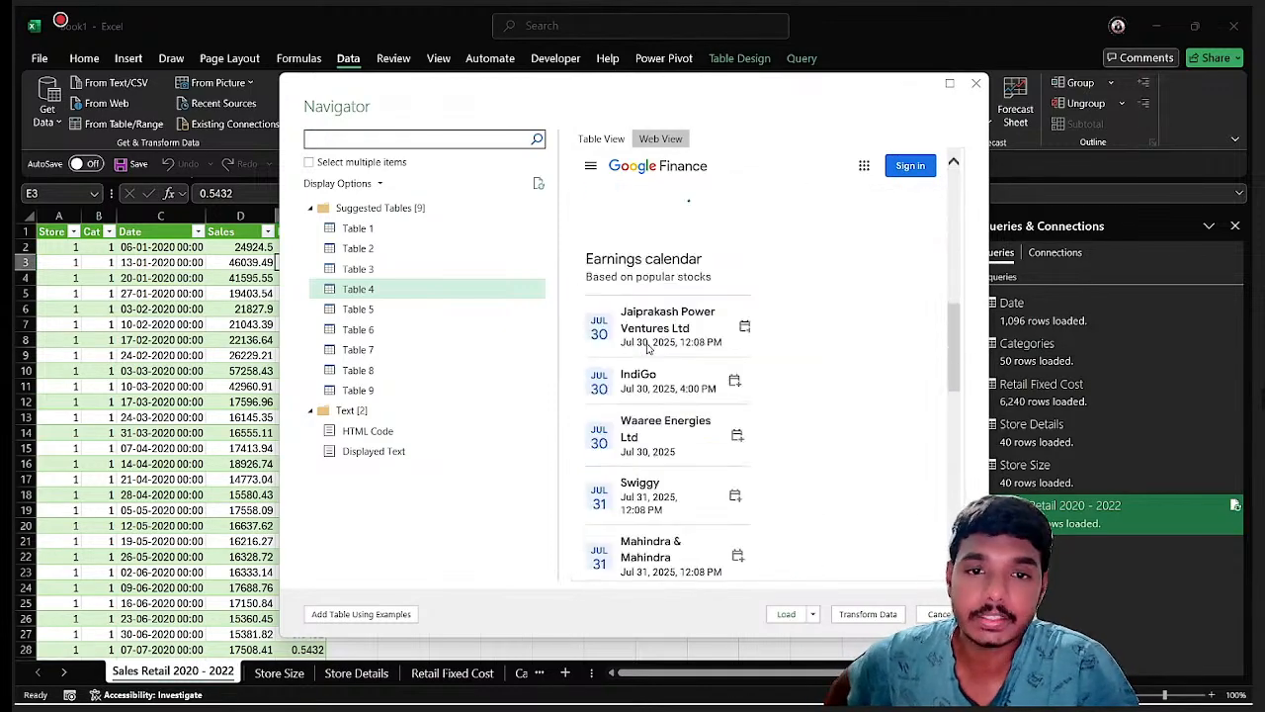
scroll(648, 348, "up", 10)
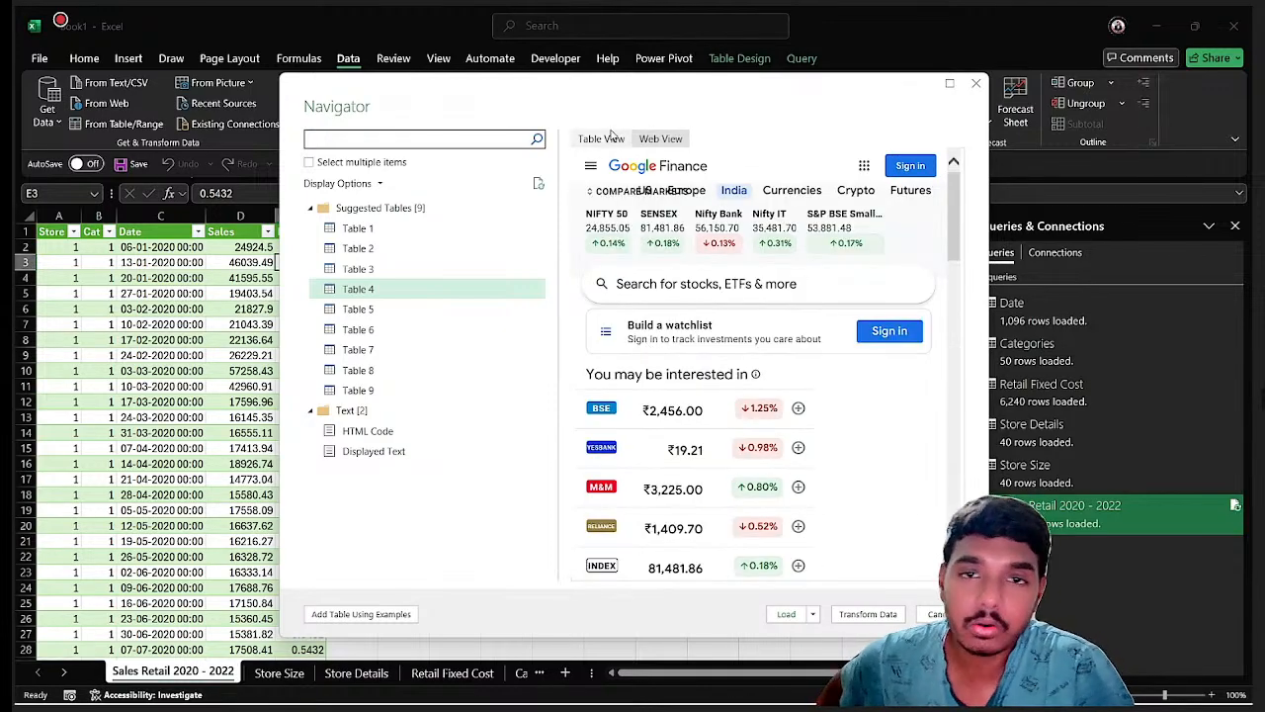
Step: Preview Table 1 from the Google Finance page in Table View and load it into the workbook
left_click(611, 138)
left_click(374, 229)
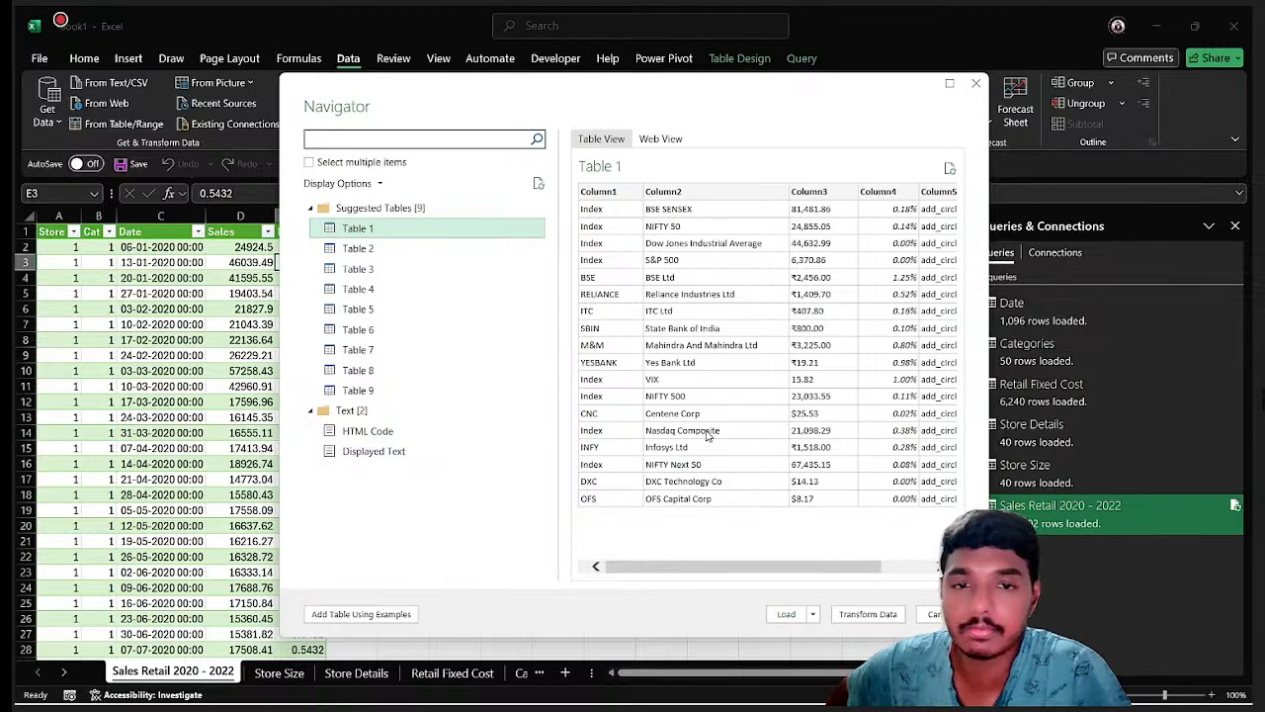
left_click(784, 621)
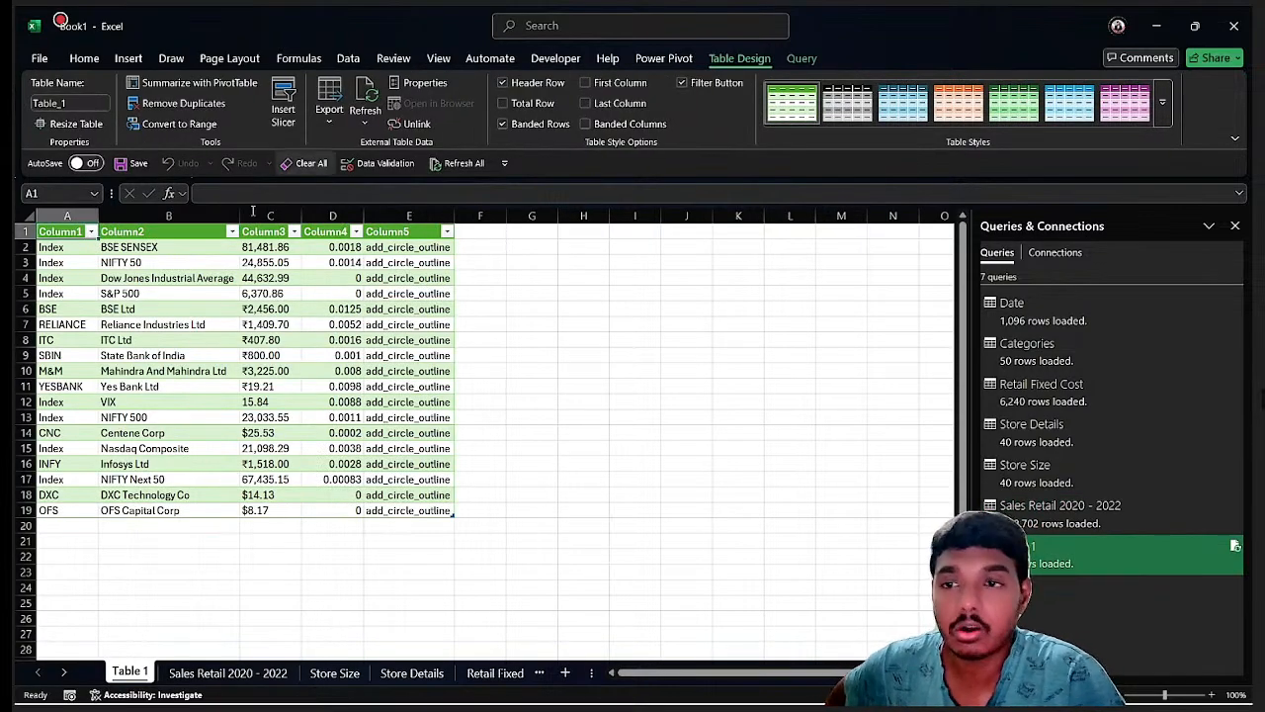
Step: Try a refresh interval of 1 minute in the connection properties of the Table 1 query, and close the dialog without applying it
left_click(54, 263)
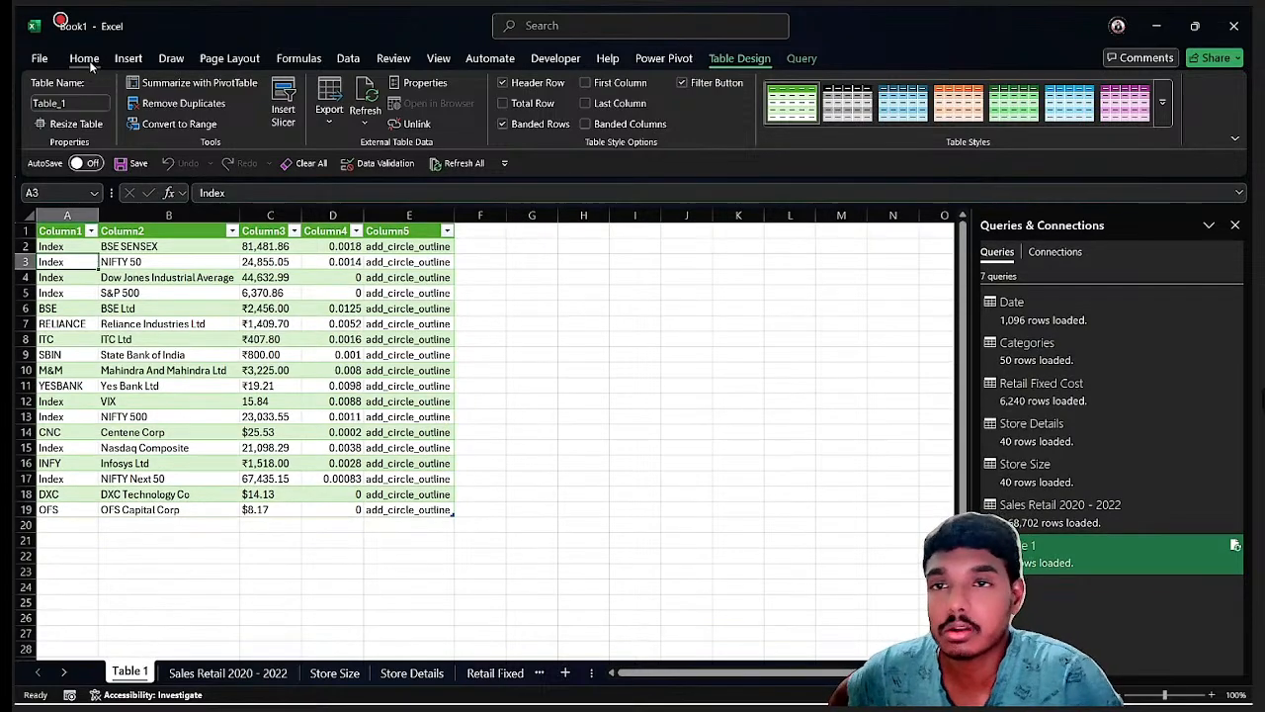
left_click(351, 60)
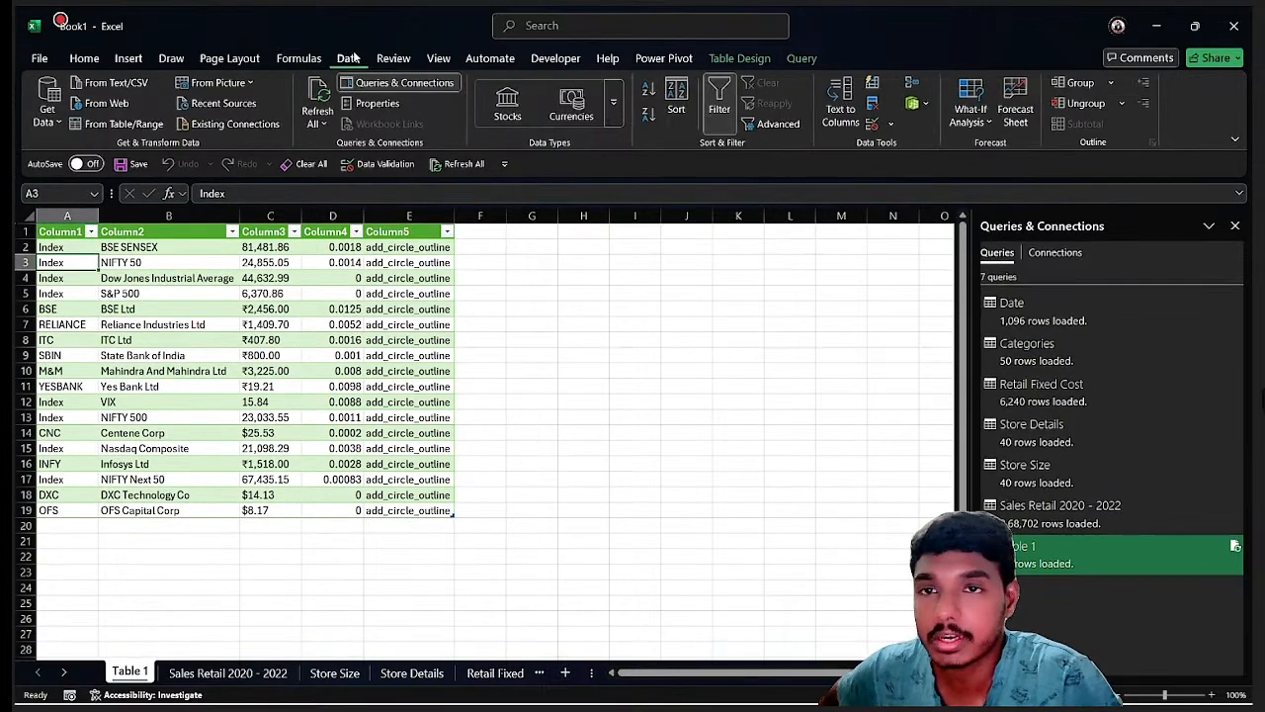
left_click(324, 123)
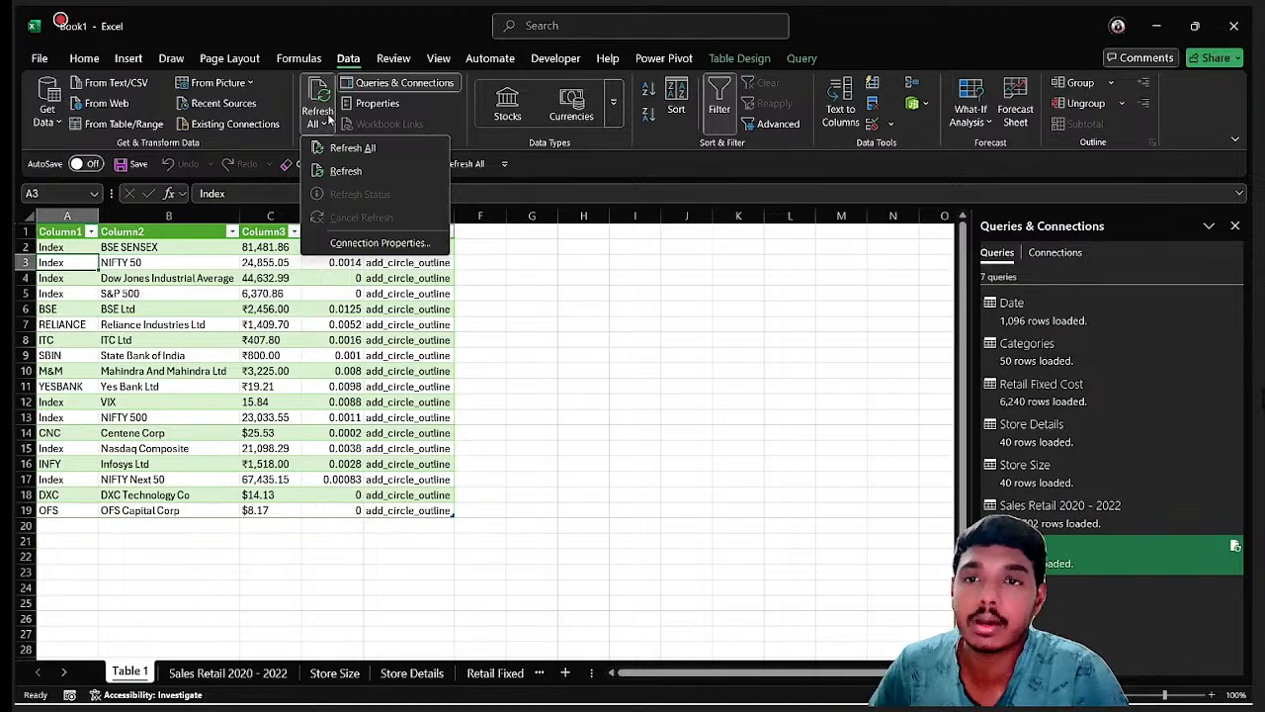
left_click(375, 246)
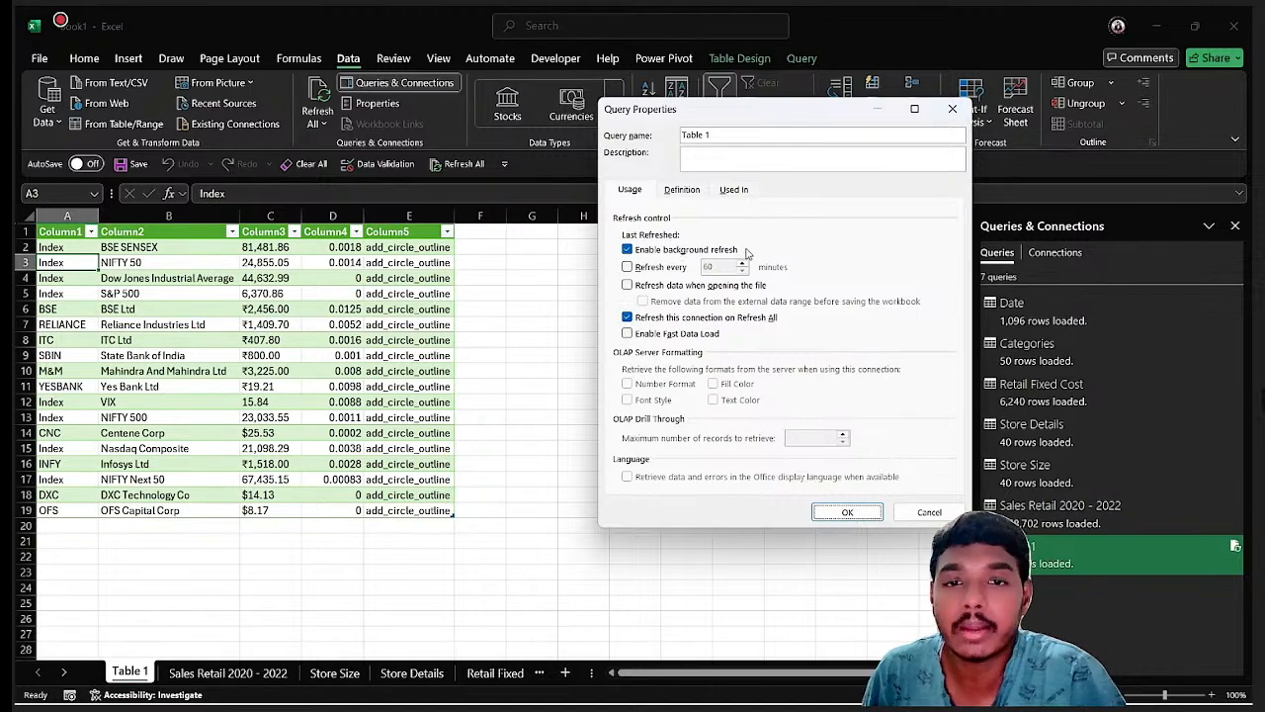
left_click(626, 266)
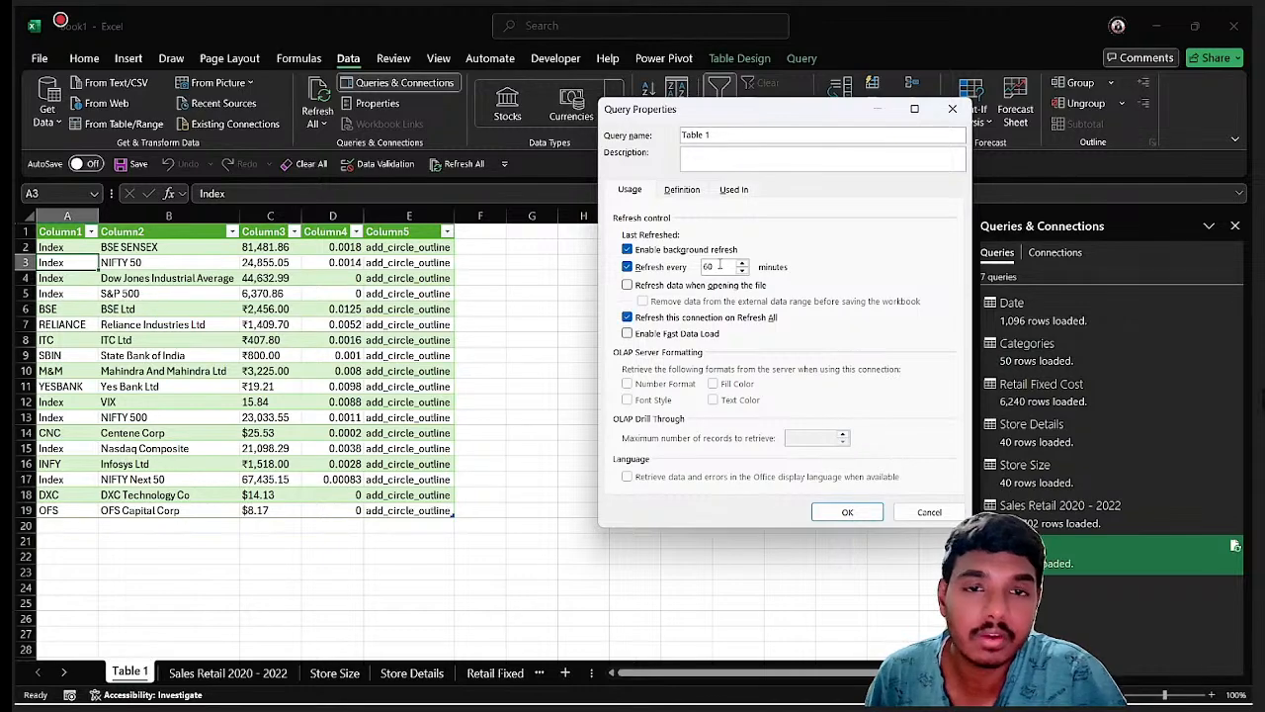
left_click_drag(716, 267, 695, 267)
type("1")
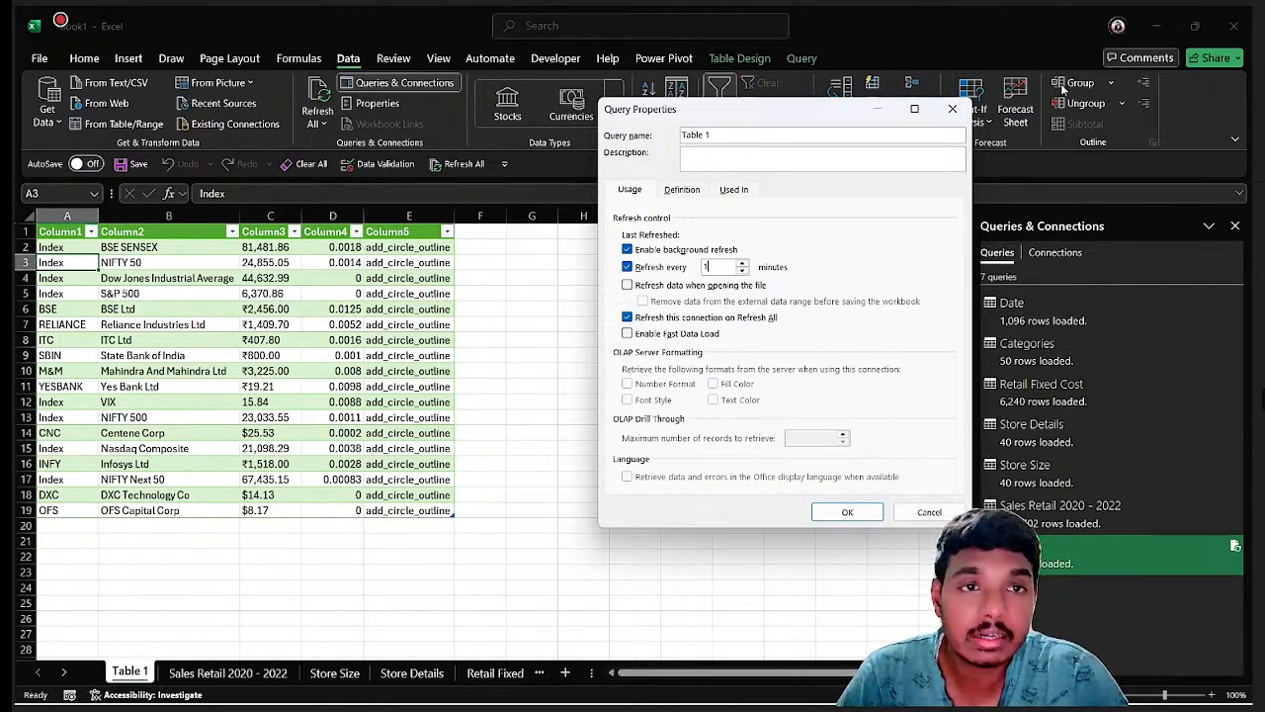
left_click(952, 109)
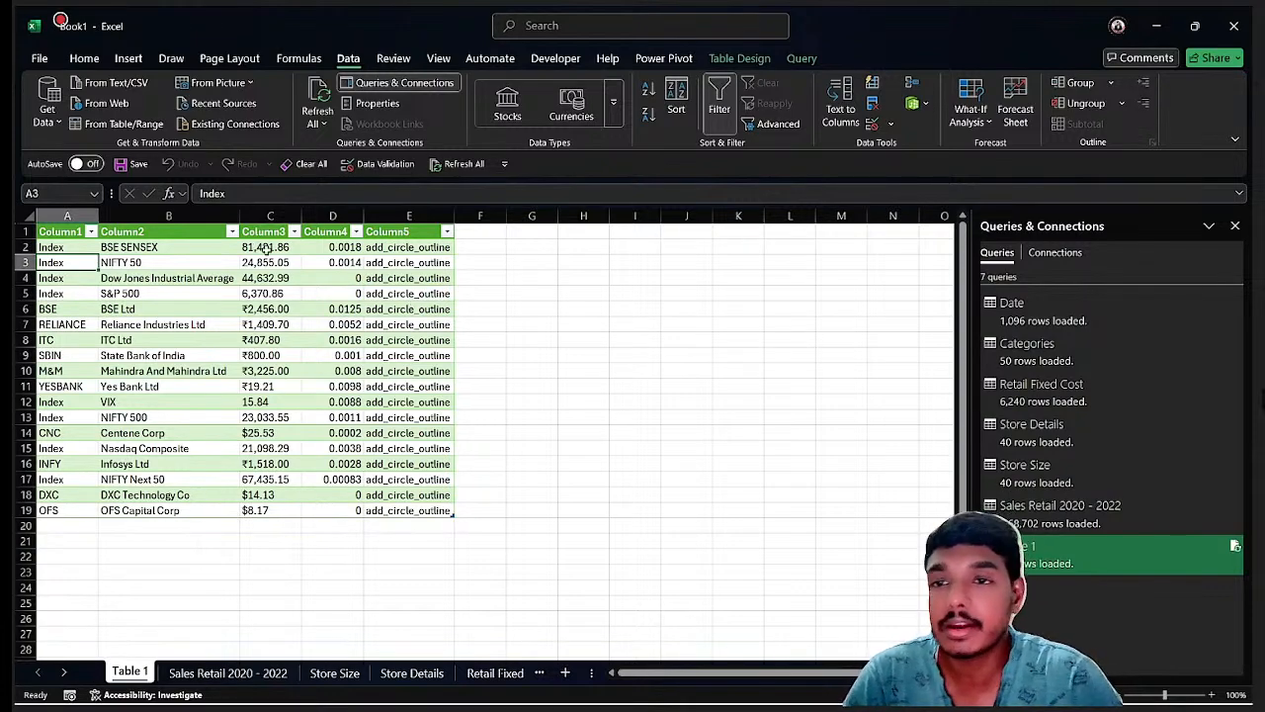
left_click_drag(261, 247, 289, 516)
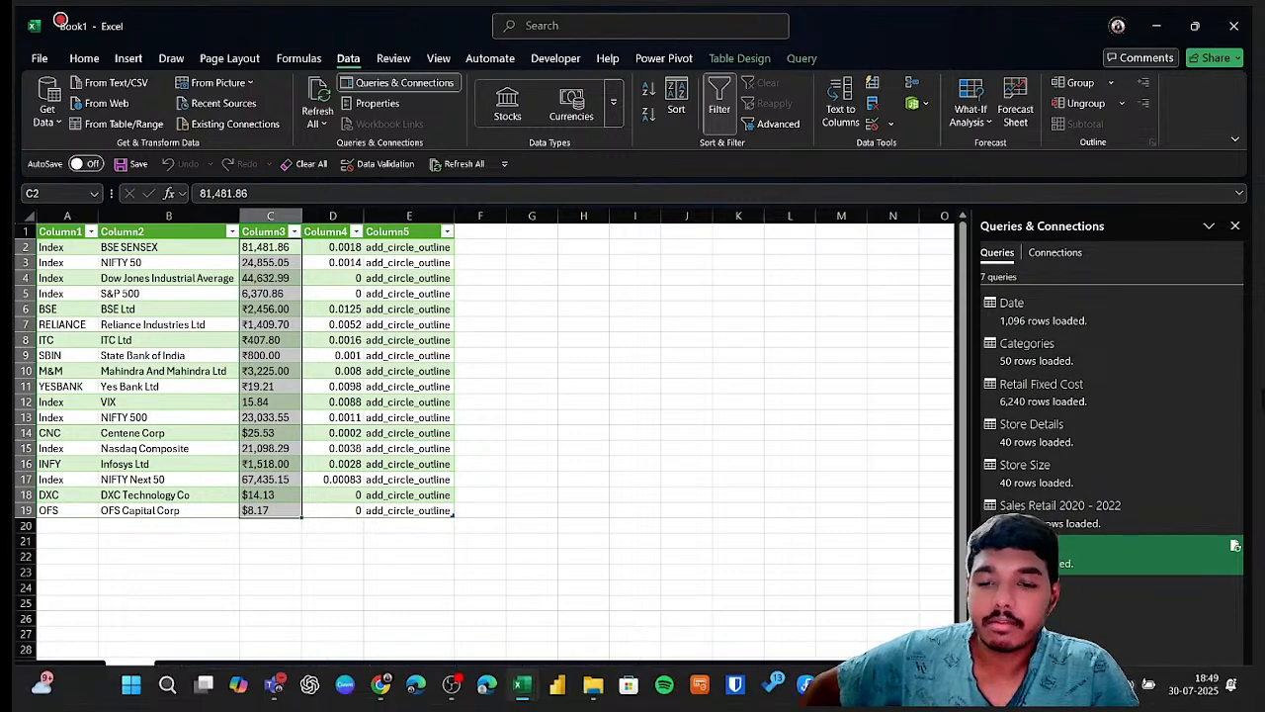
left_click(452, 684)
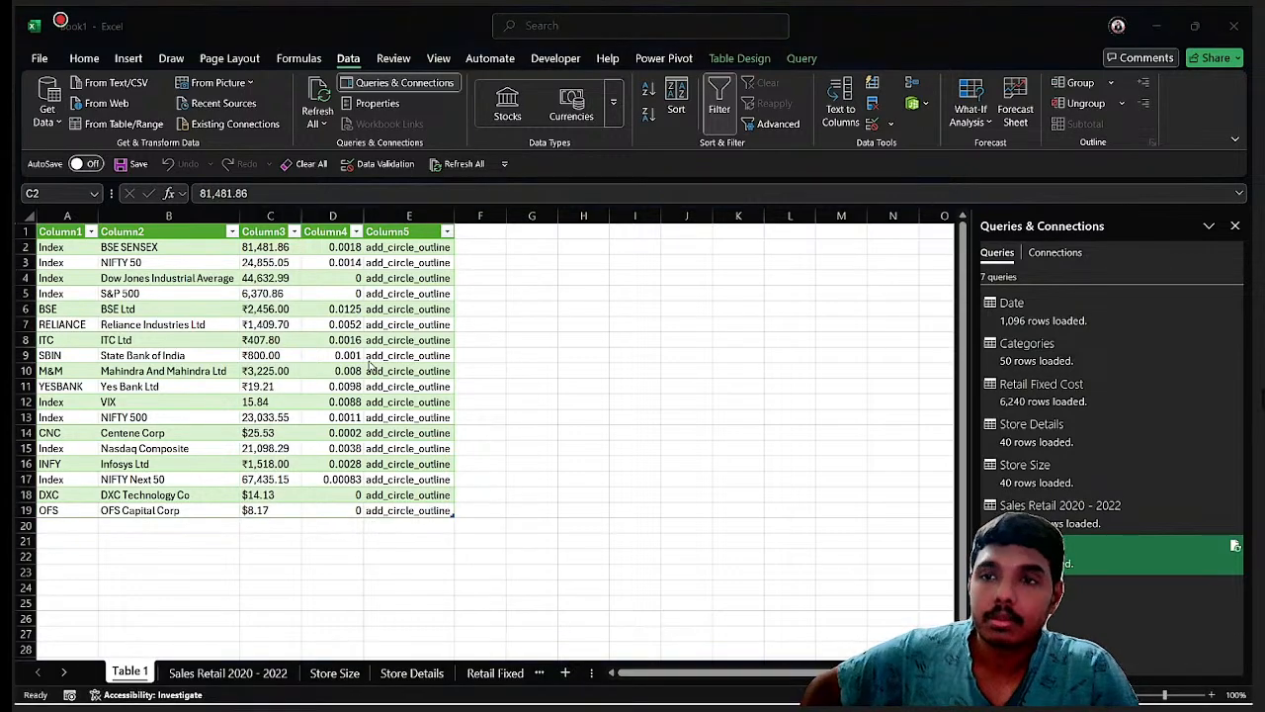